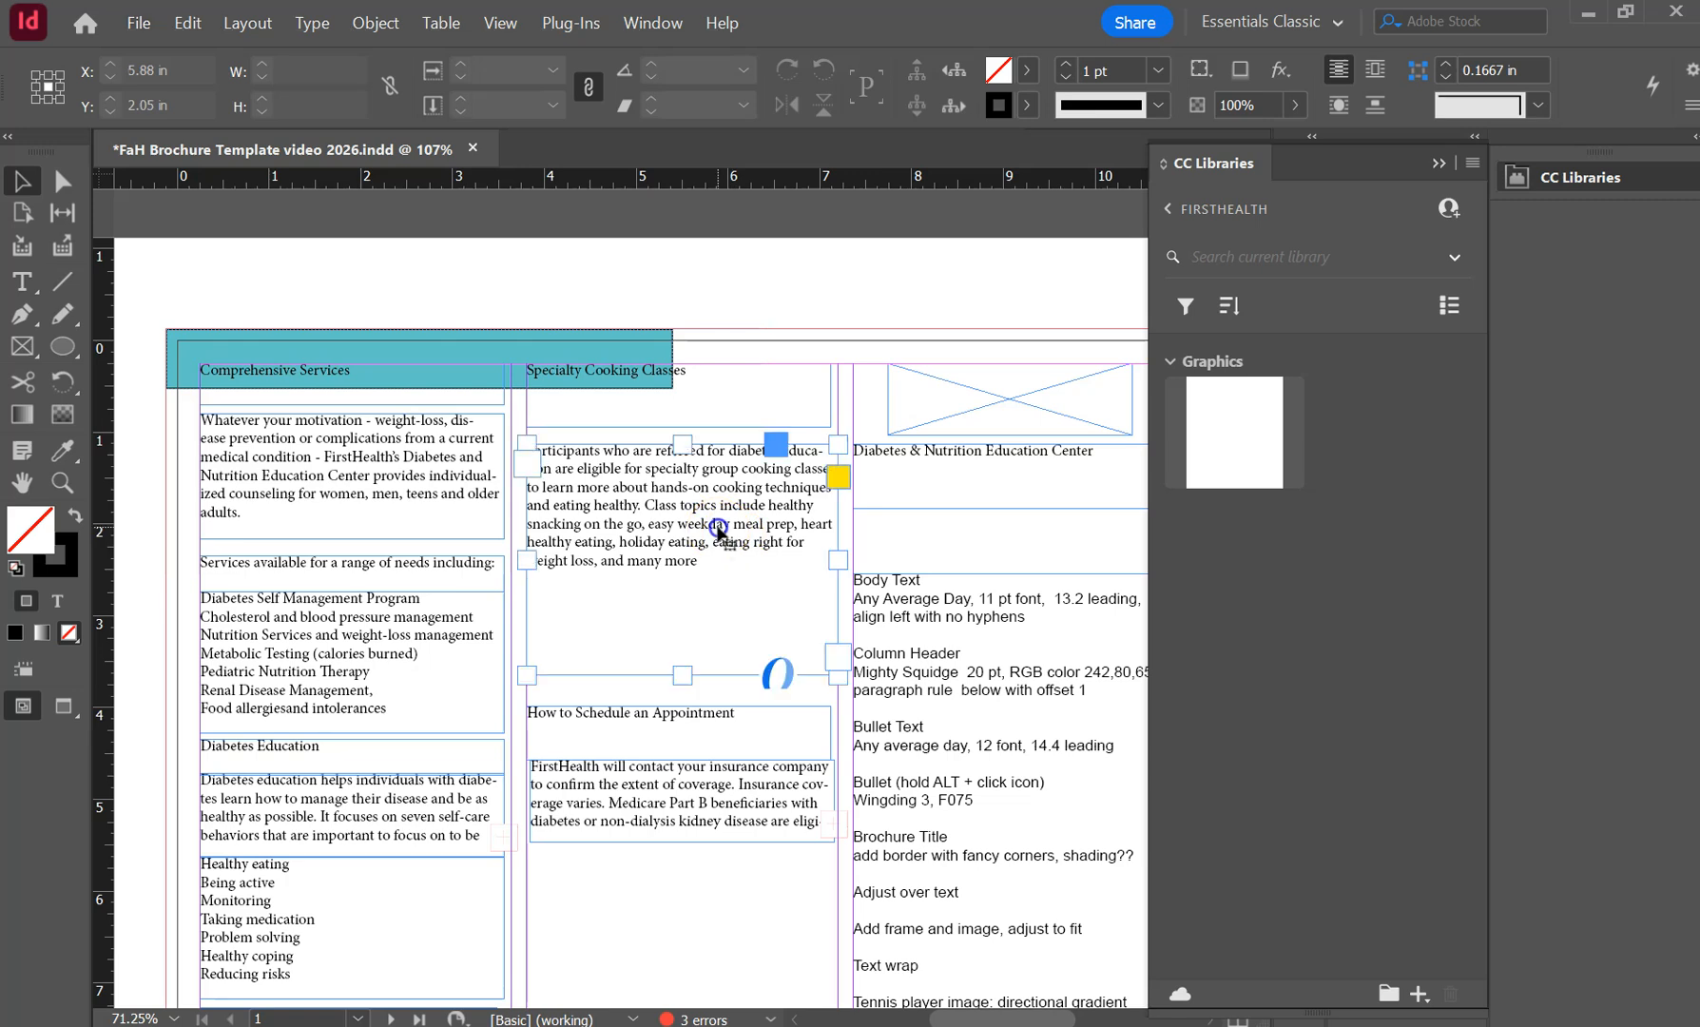
Set the font of the paragraph under "Specialty Cooking Classes" to Any Average Day.
double_click(699, 561)
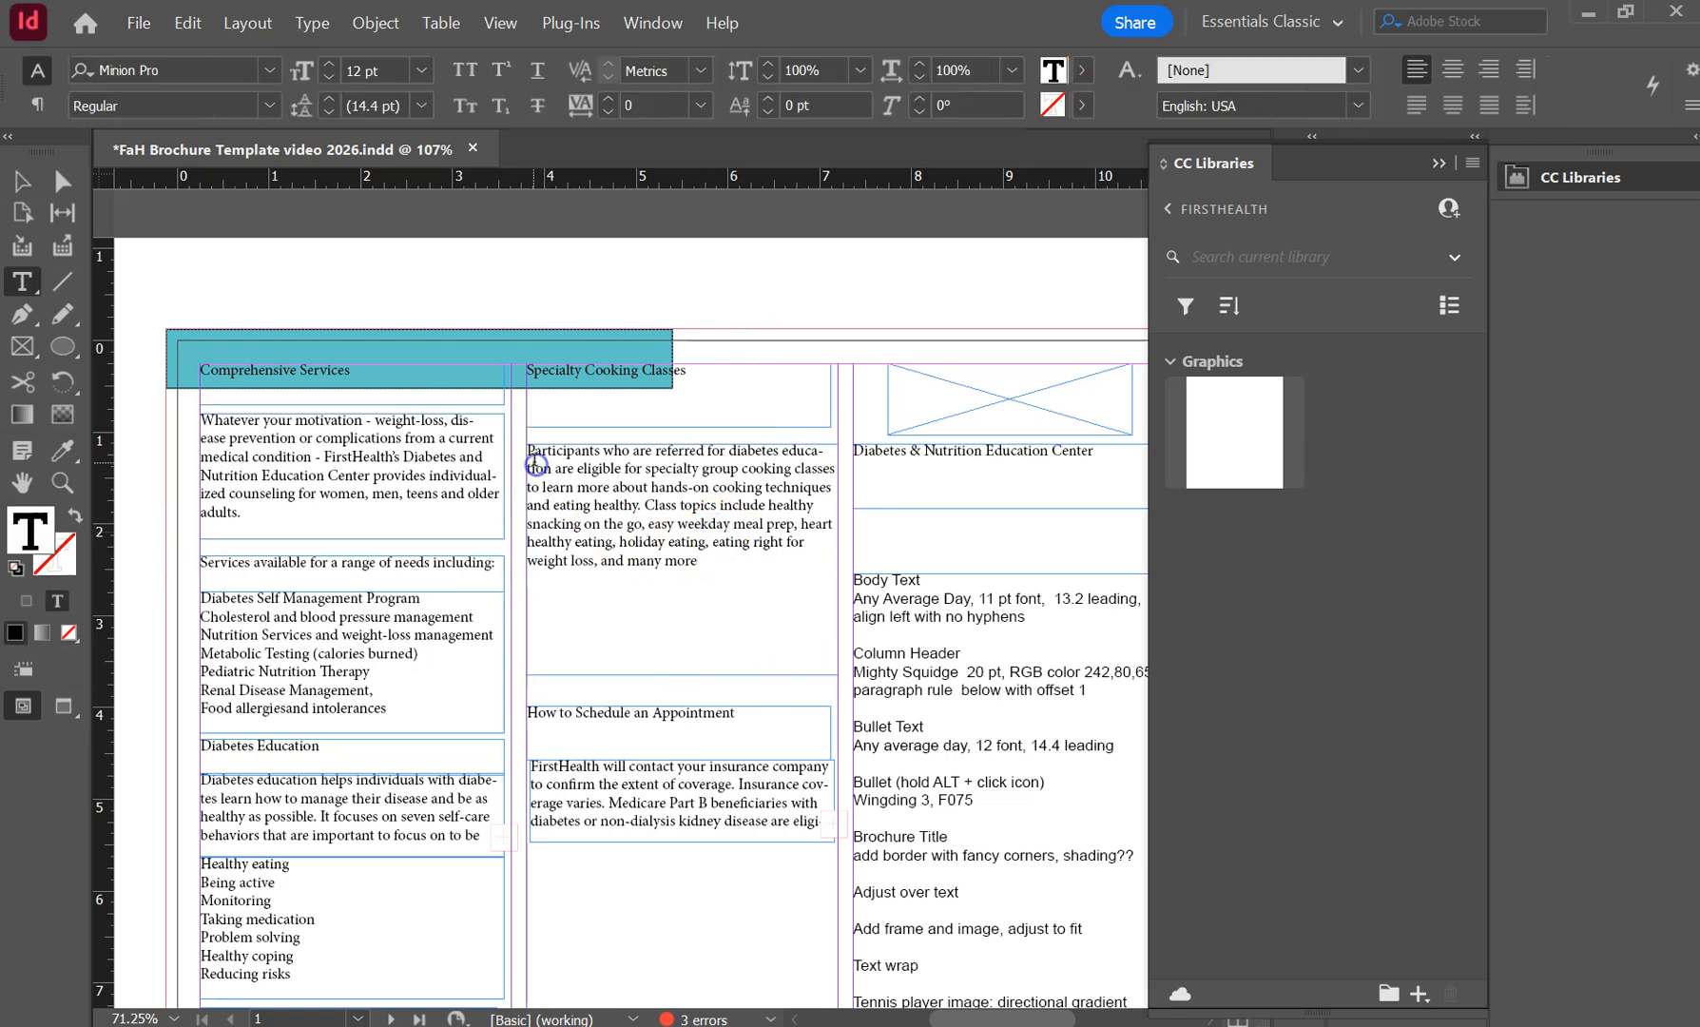
left_click_drag(530, 454, 704, 575)
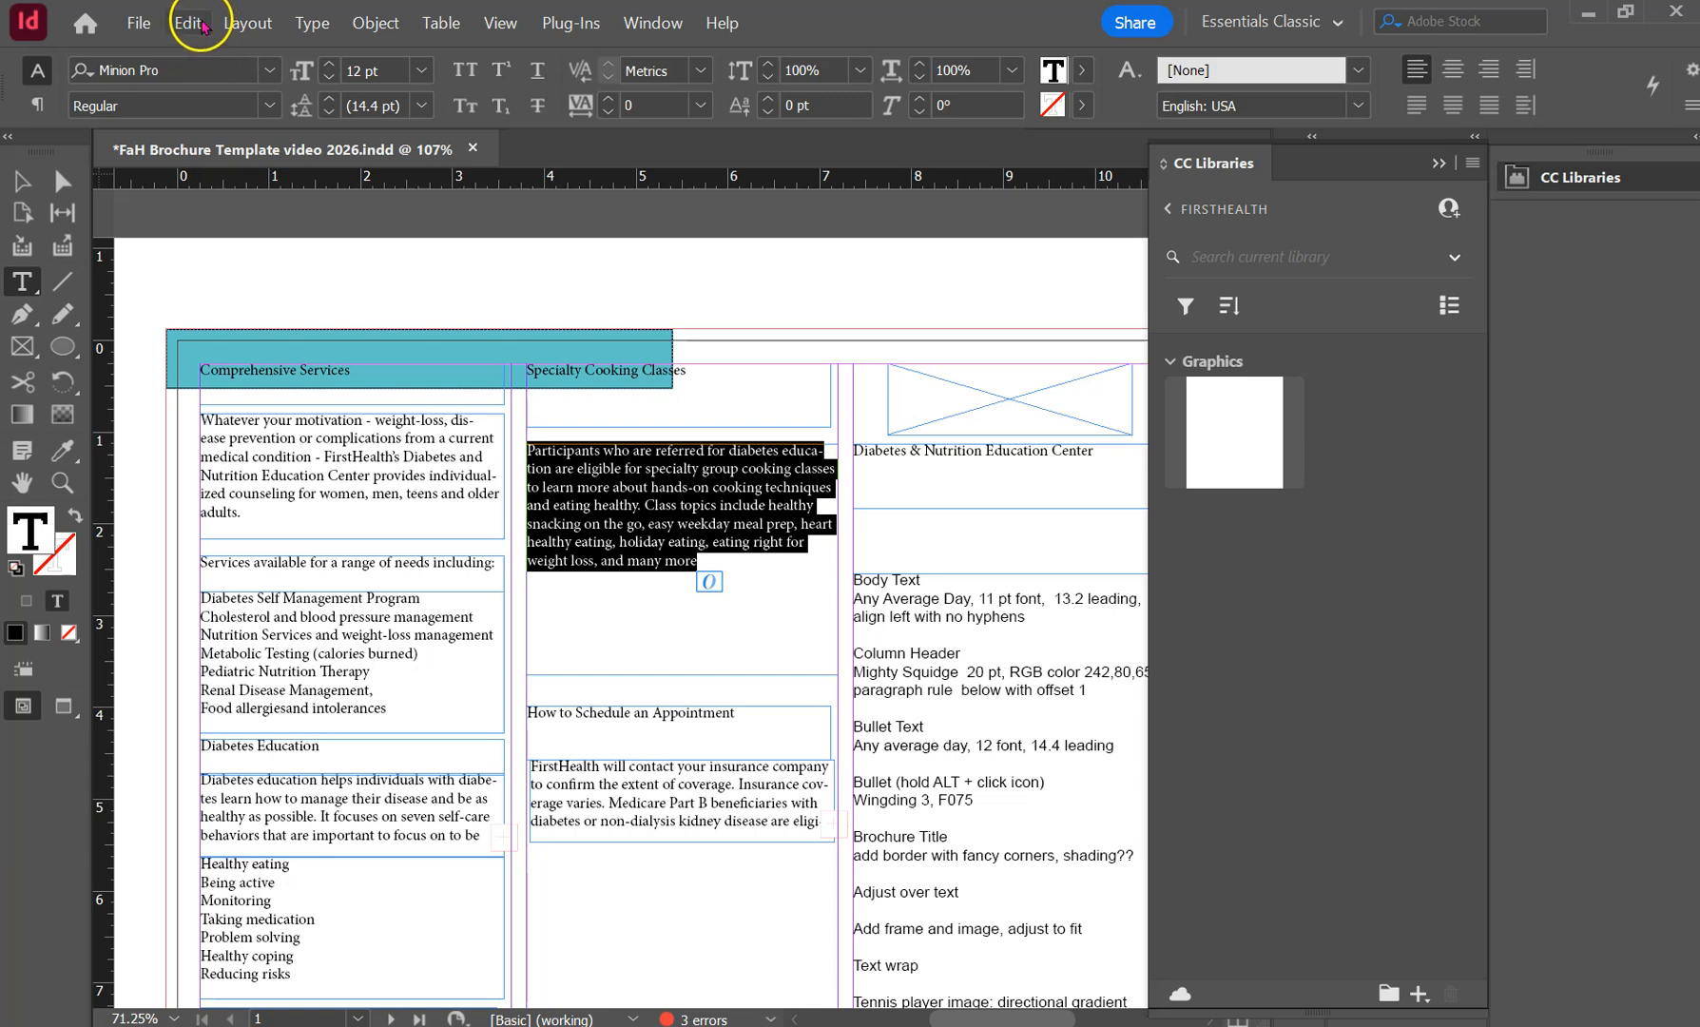
left_click(38, 105)
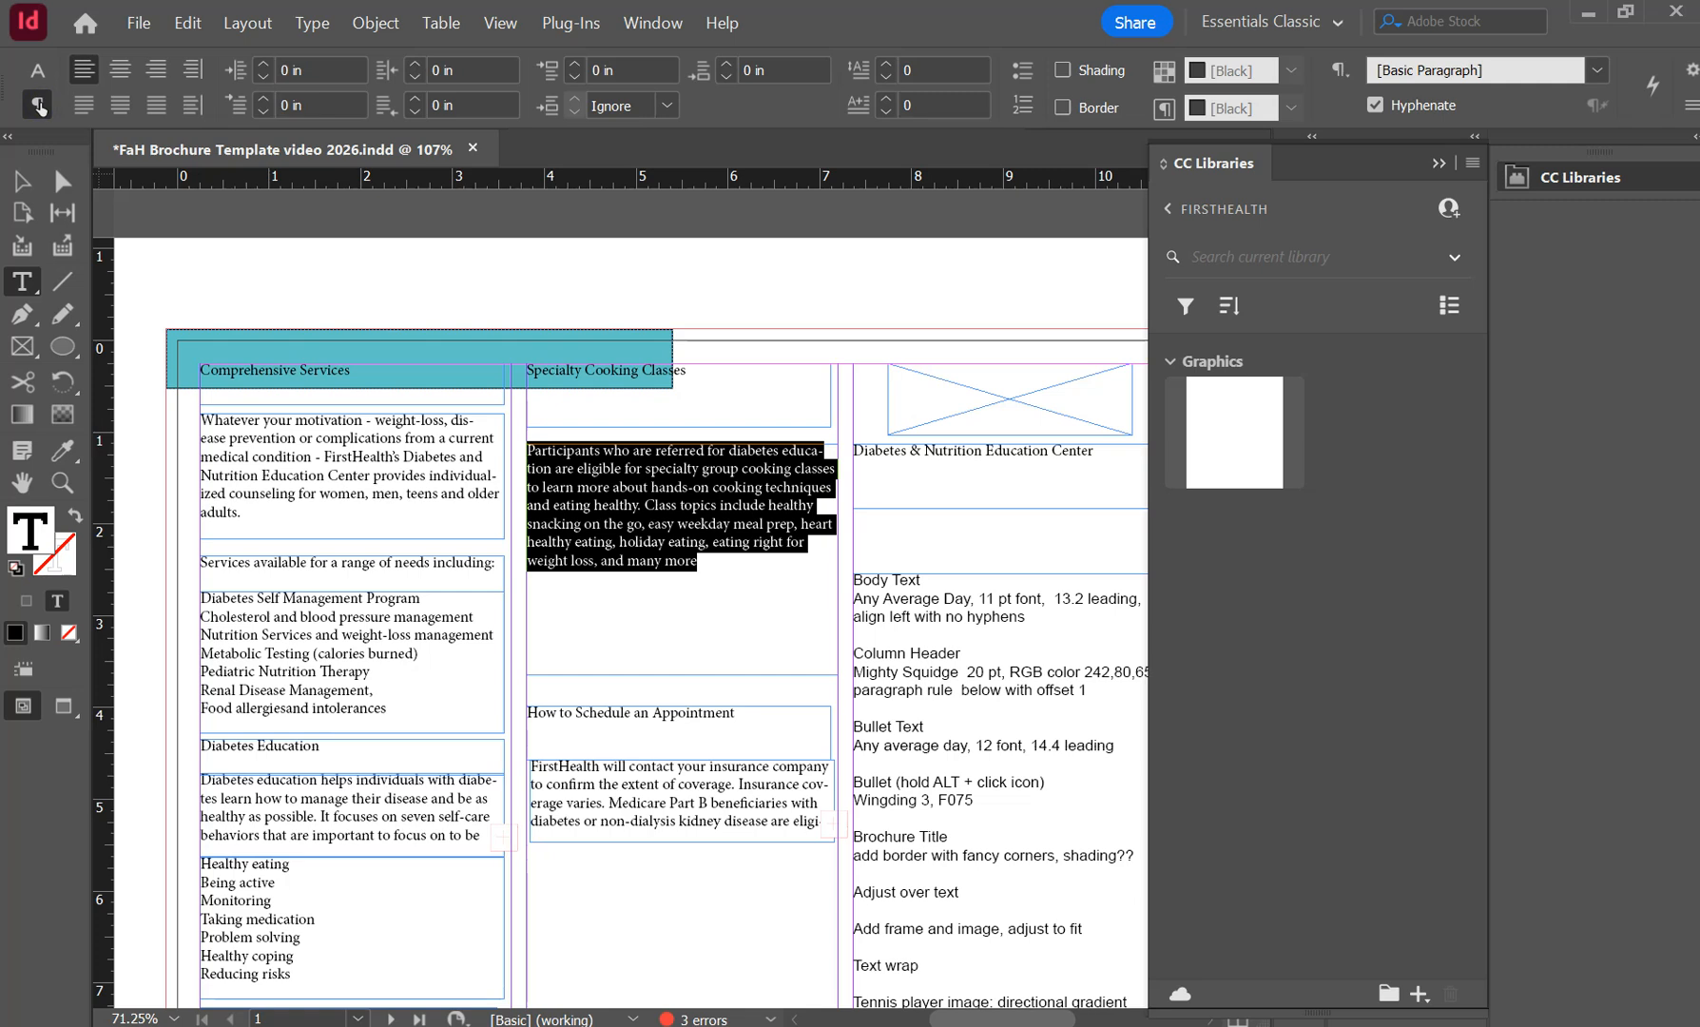
left_click(38, 72)
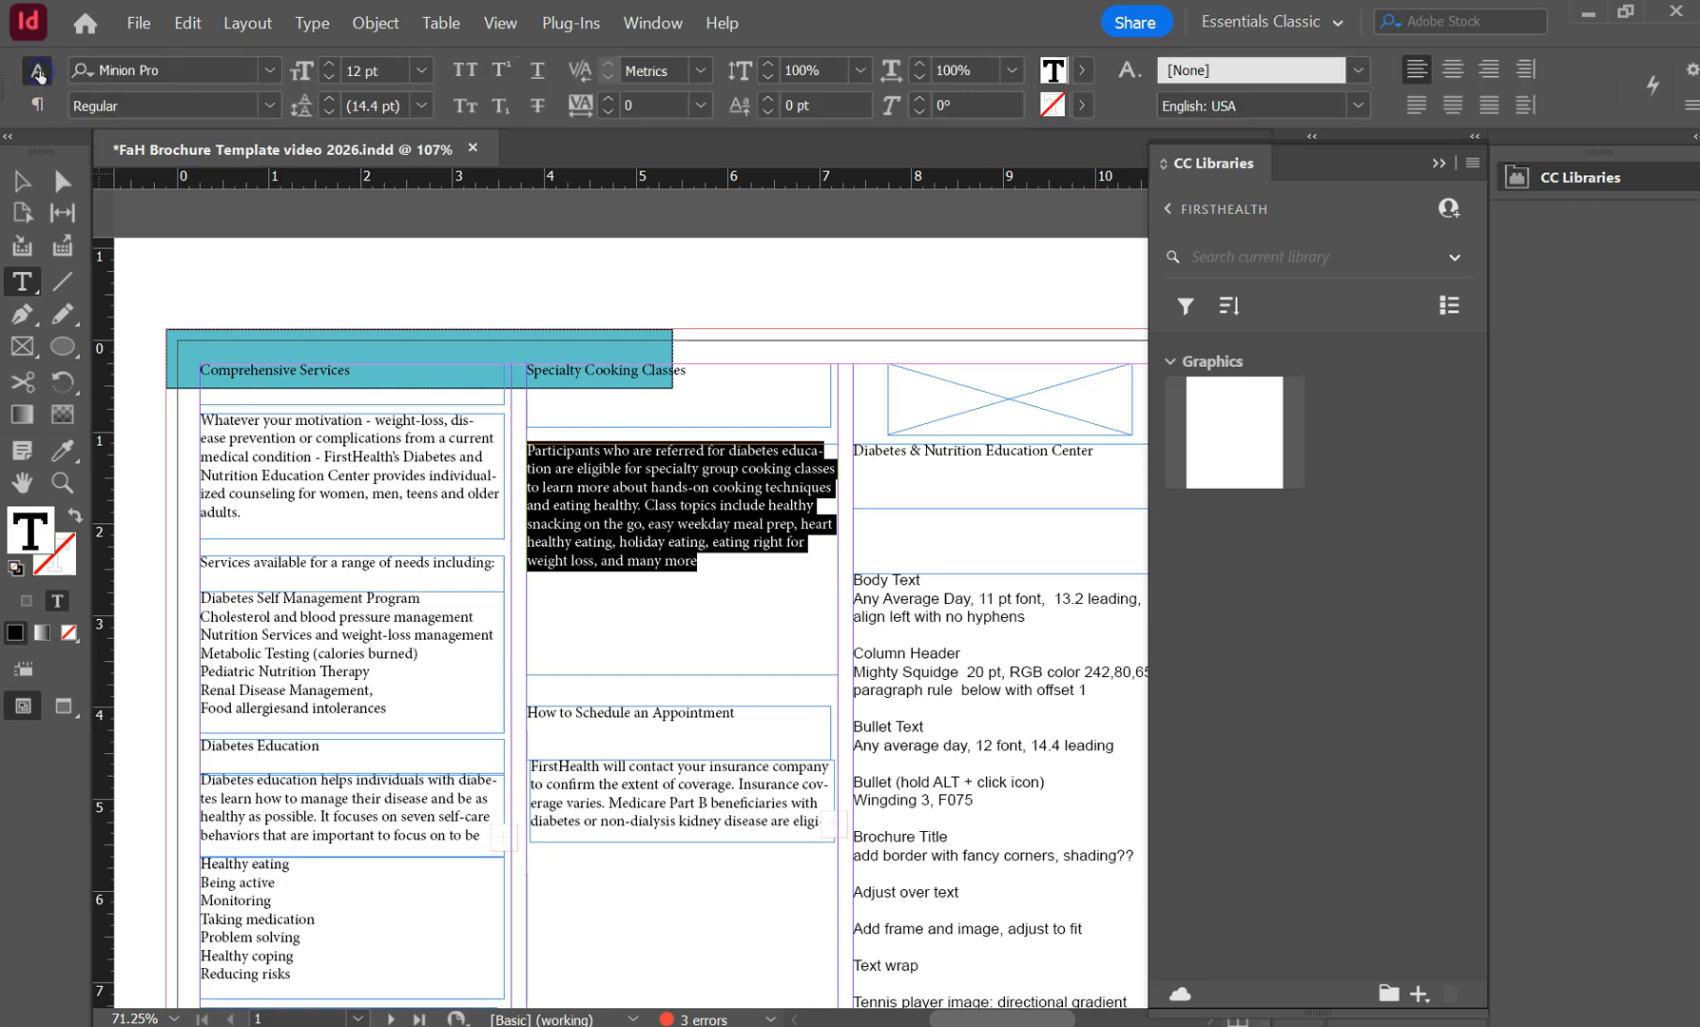
left_click(167, 69)
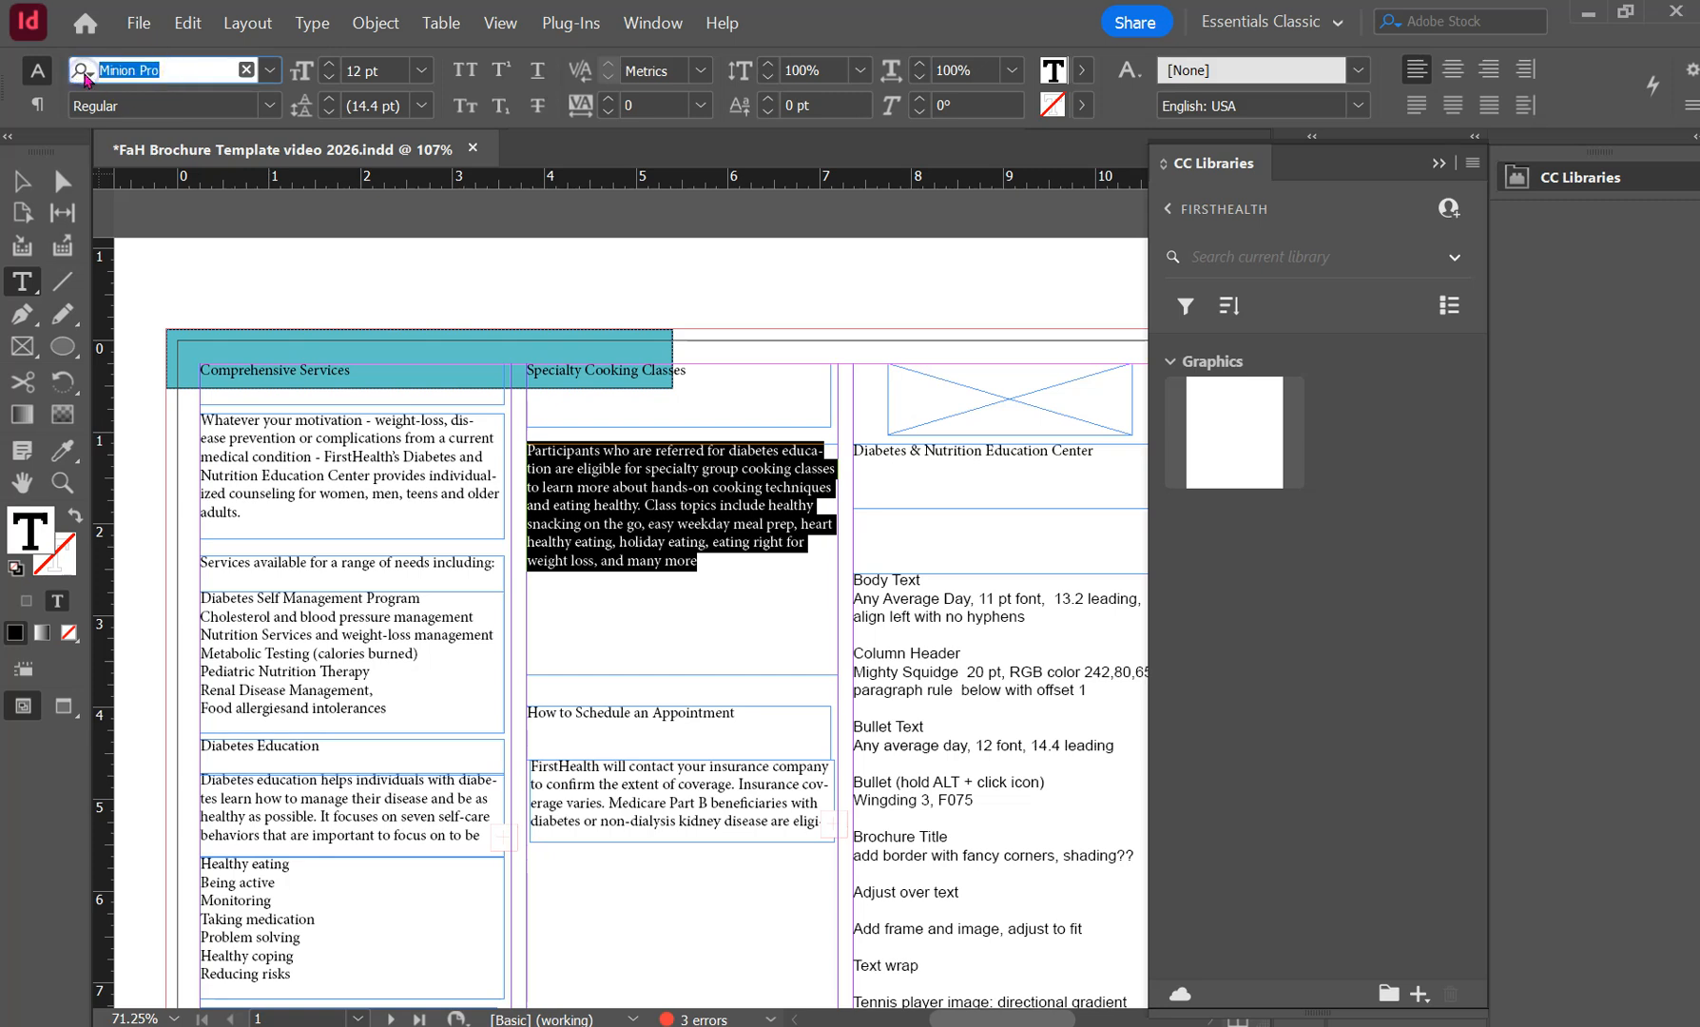
type("Any")
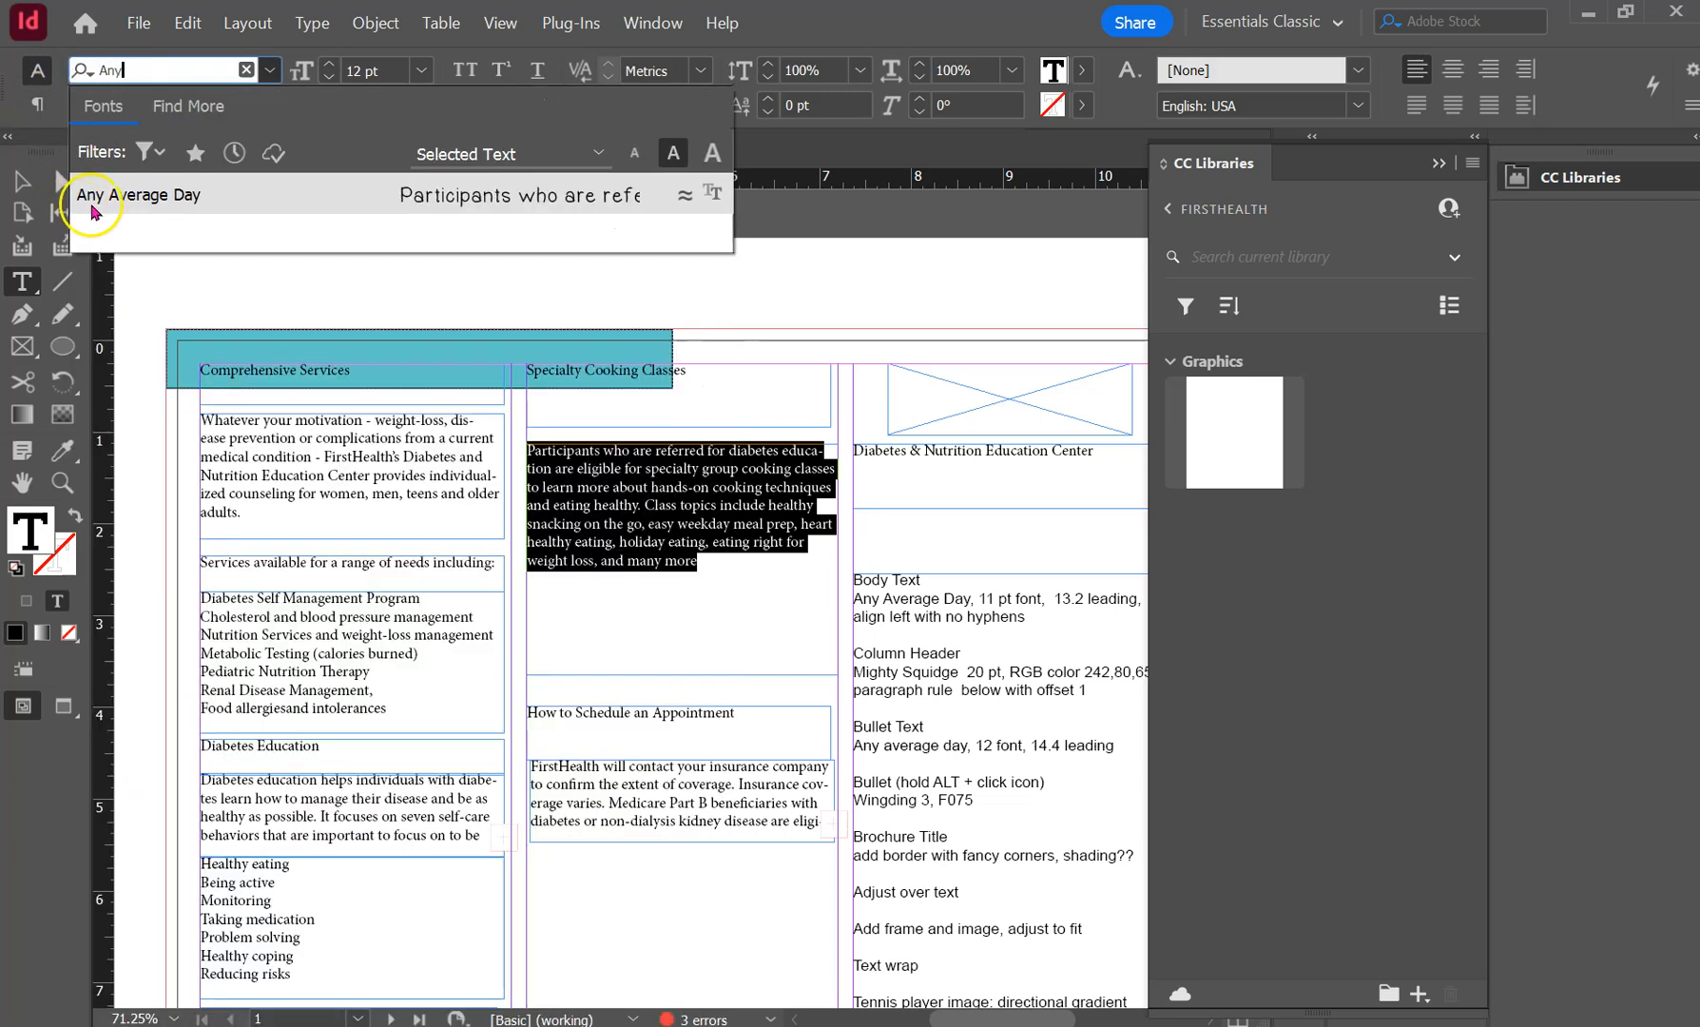
left_click(93, 209)
Increase the cooking classes paragraph's font size in single-point increments to 16 pt.
left_click(325, 65)
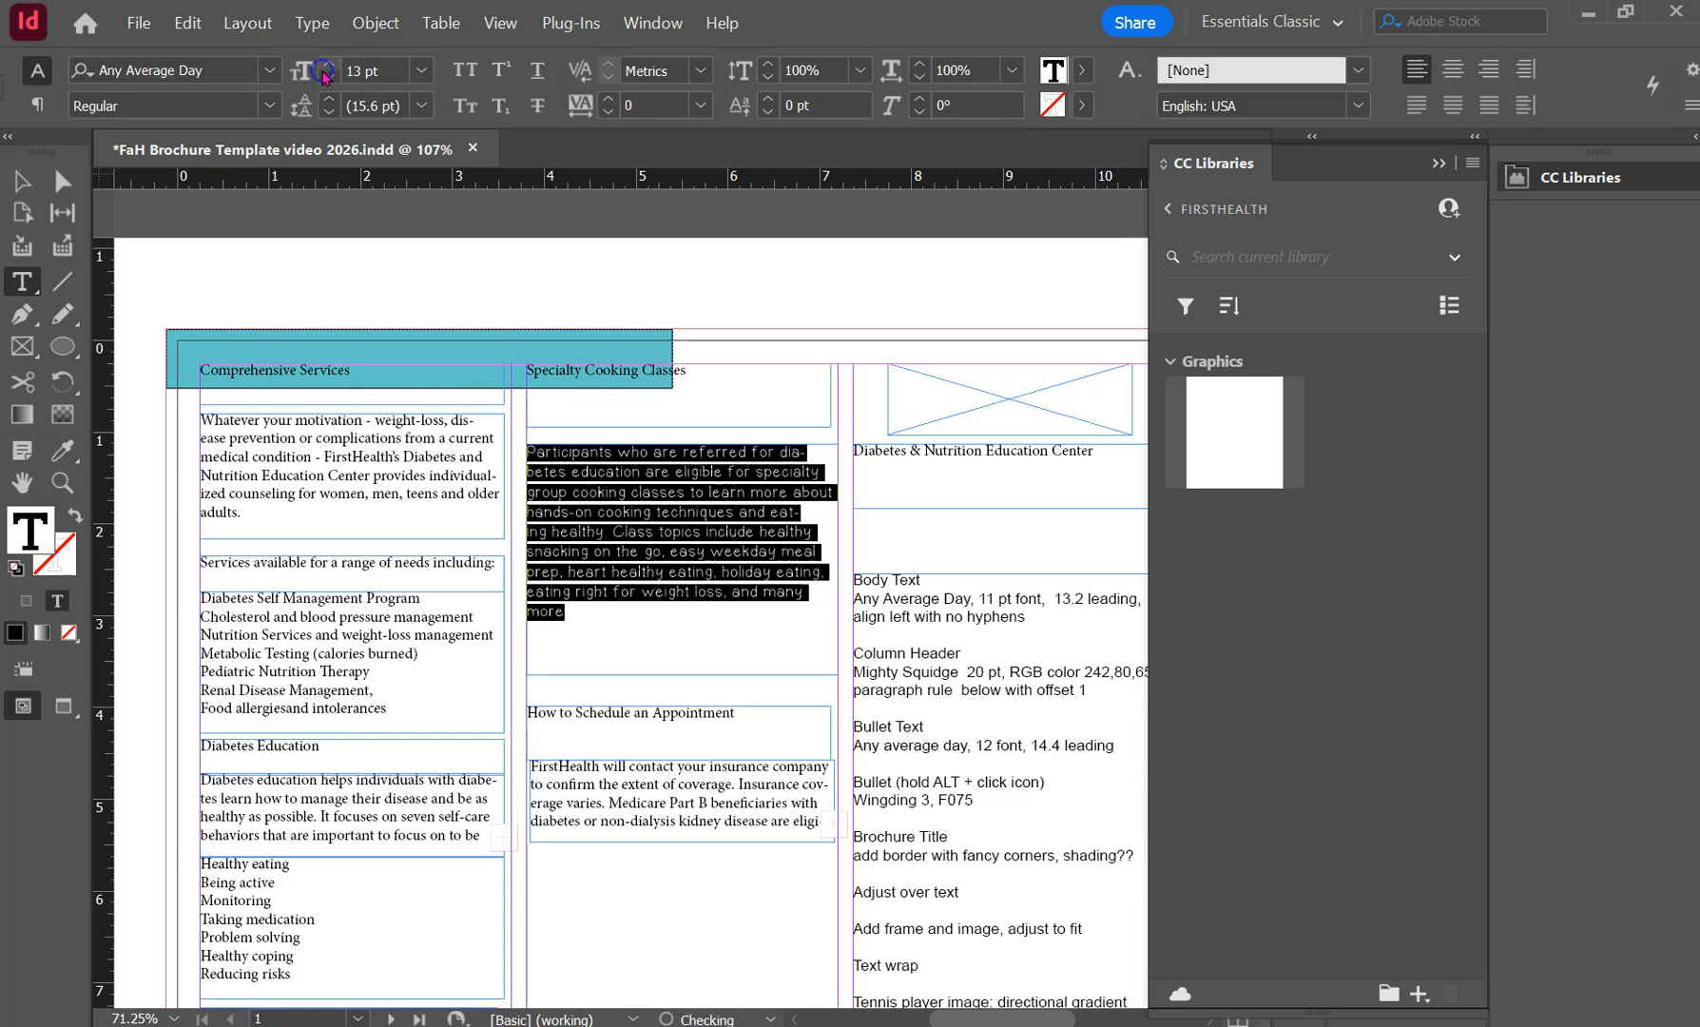
left_click(327, 65)
left_click(327, 65)
left_click(327, 64)
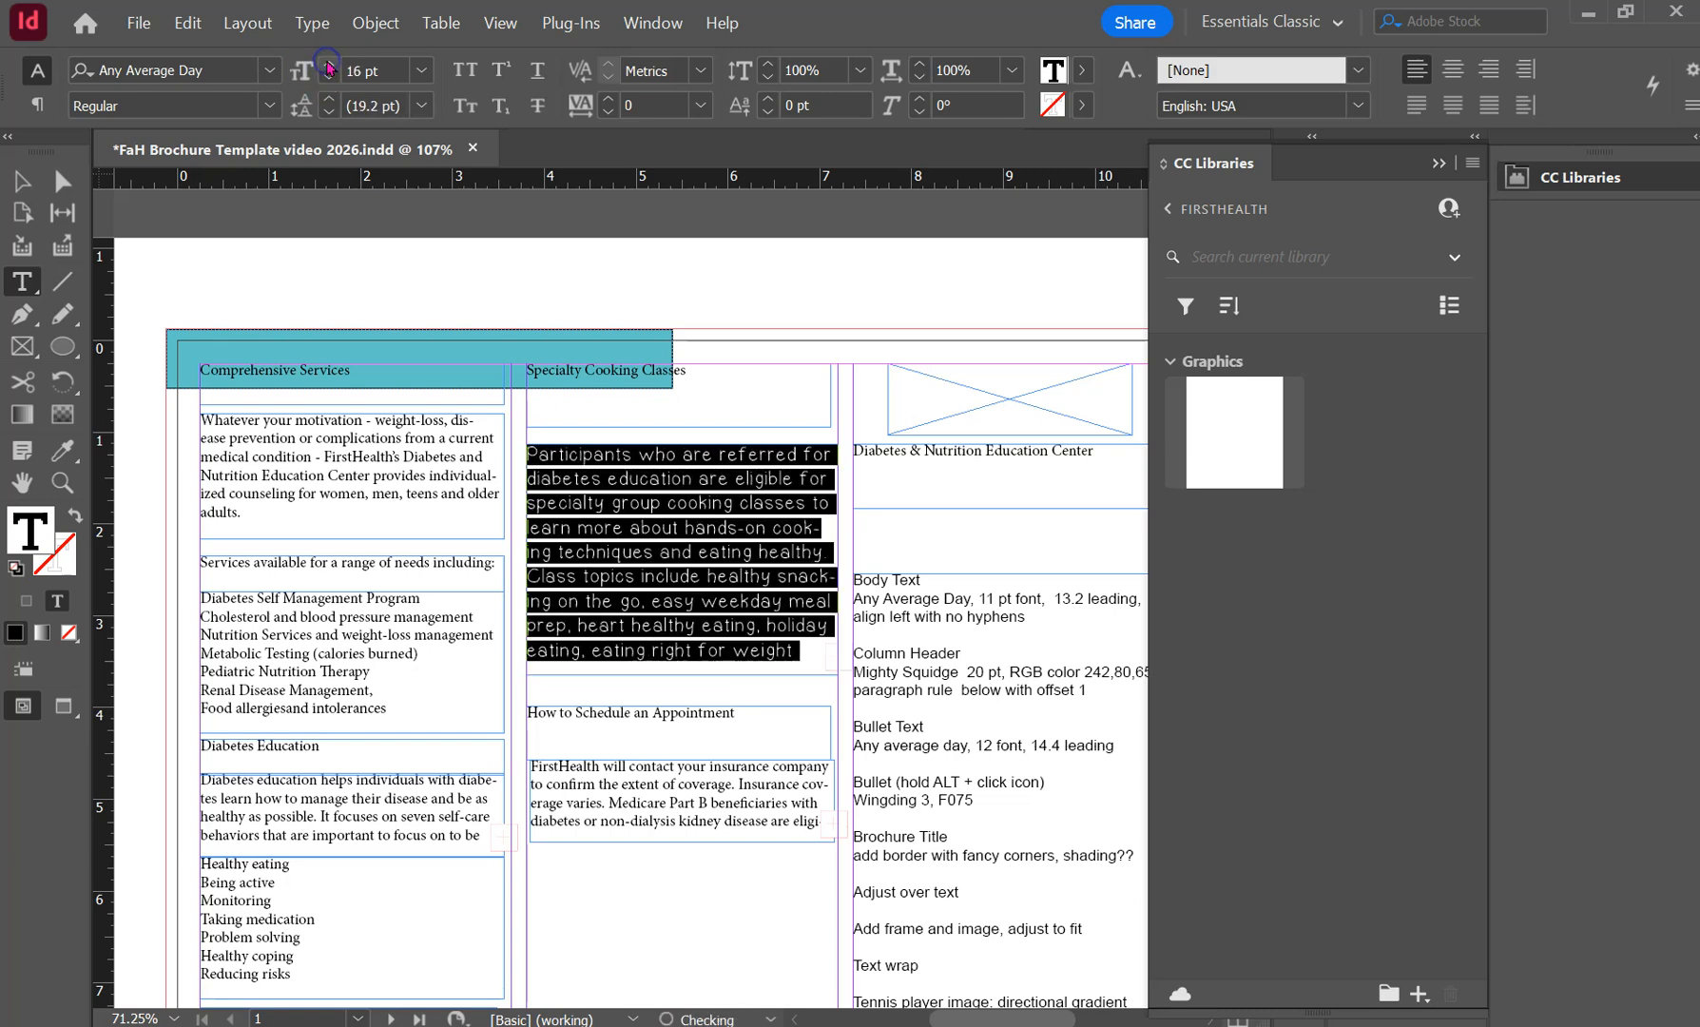
Set the cooking classes paragraph's font size to 11 pt and align it left.
left_click(360, 69)
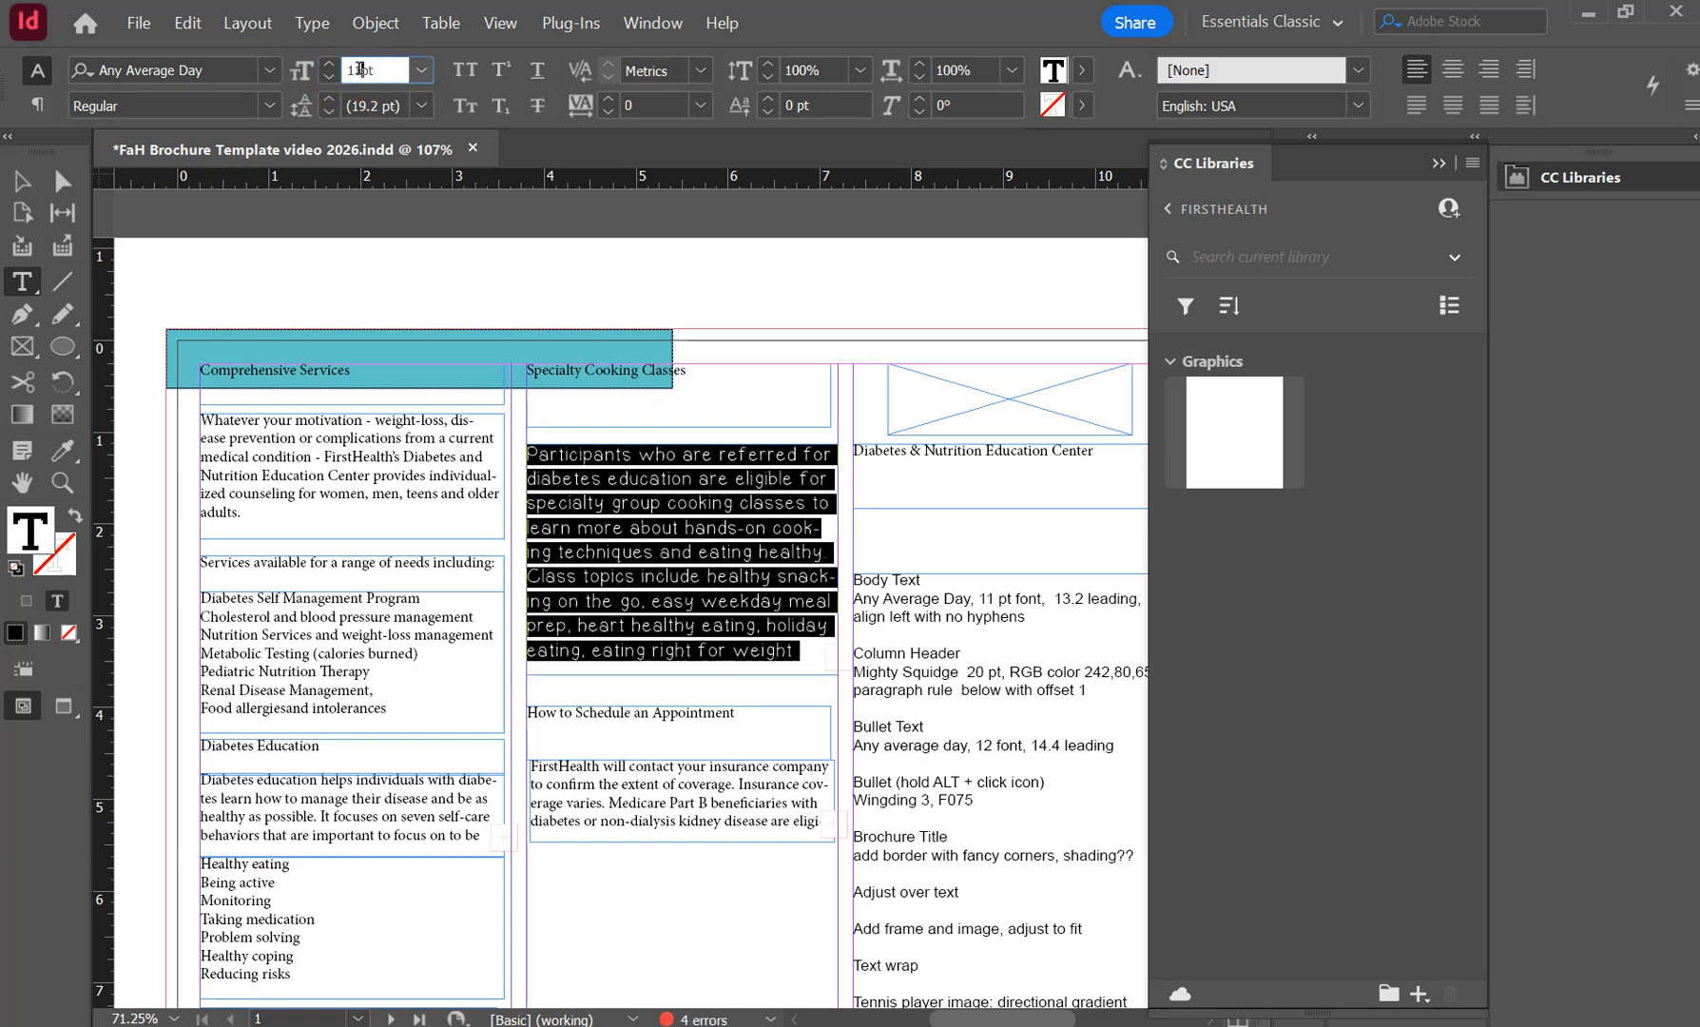
type("11pt")
left_click(348, 102)
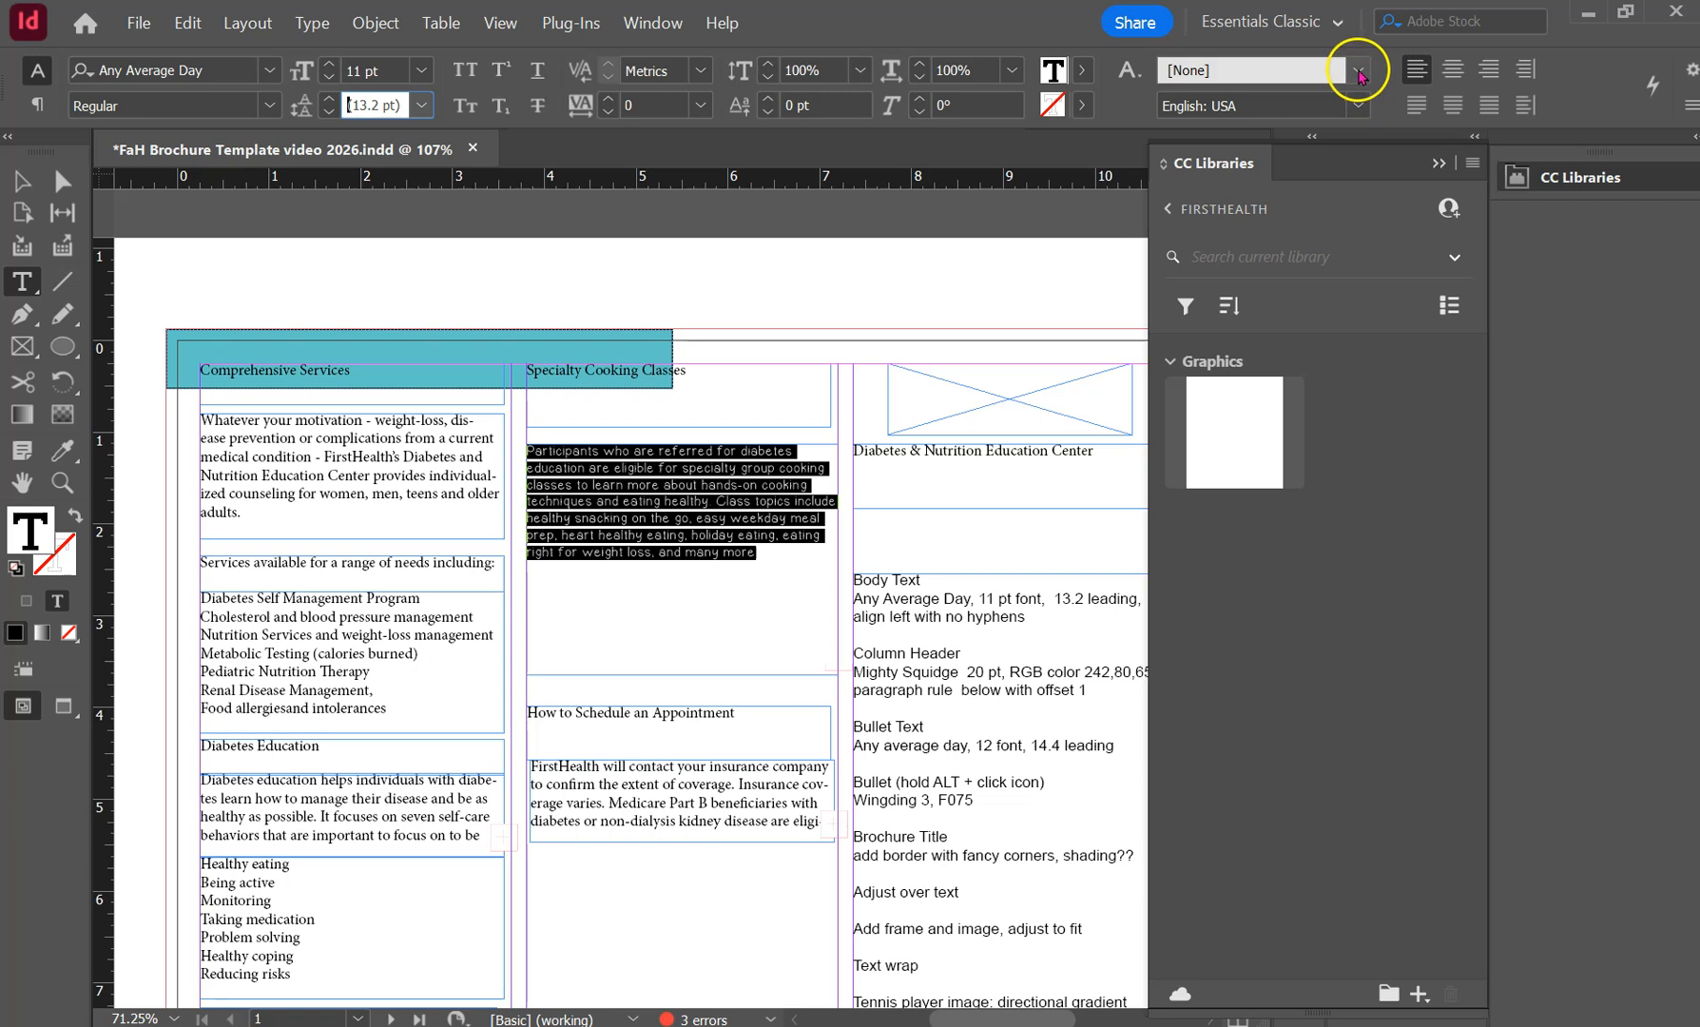
left_click(1422, 69)
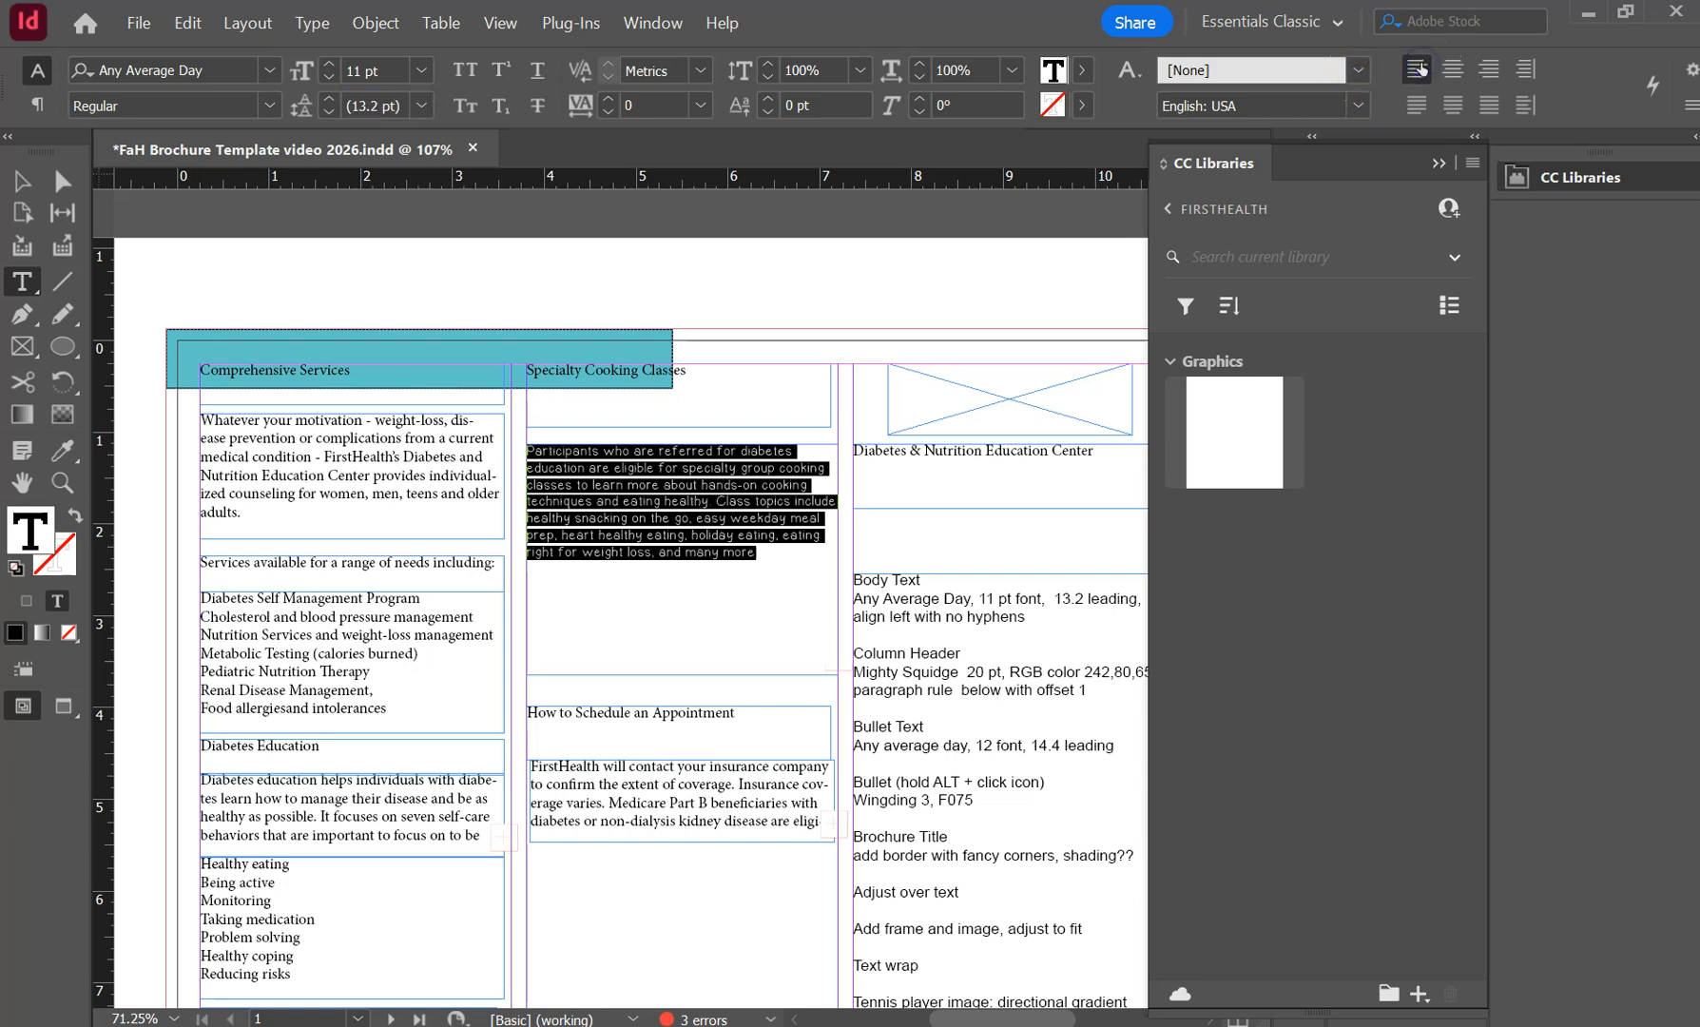
Turn off hyphenation for the cooking classes paragraph.
left_click(1689, 105)
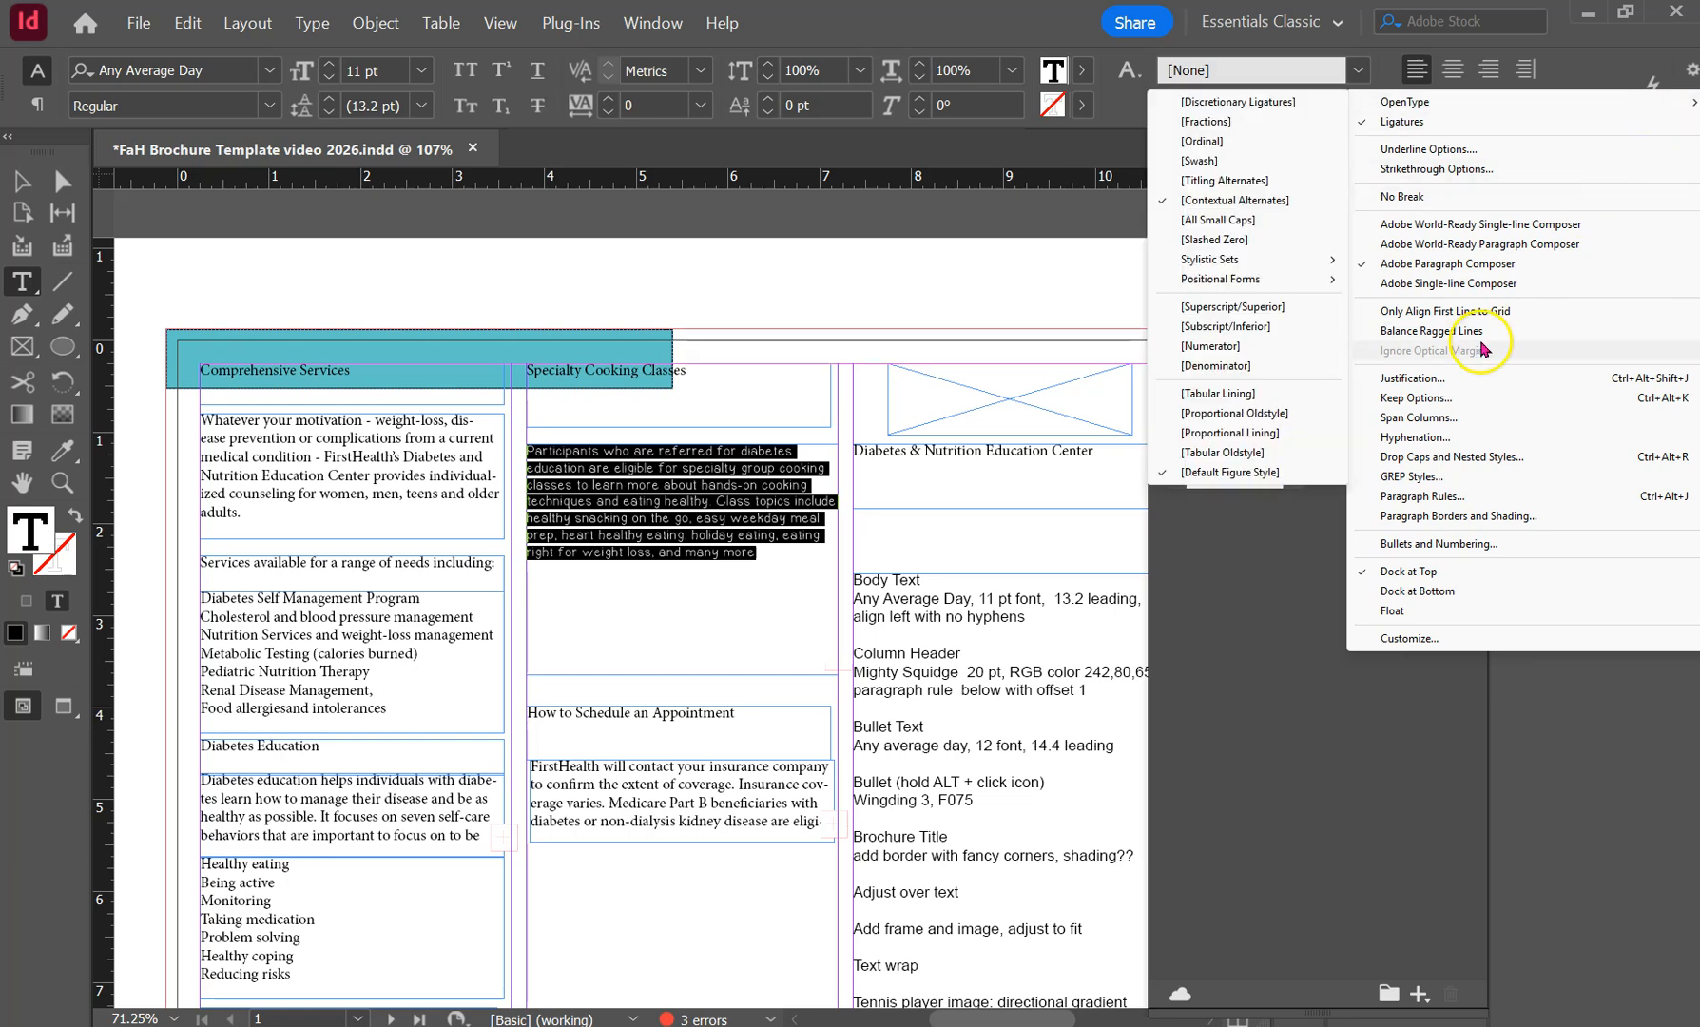
left_click(1426, 439)
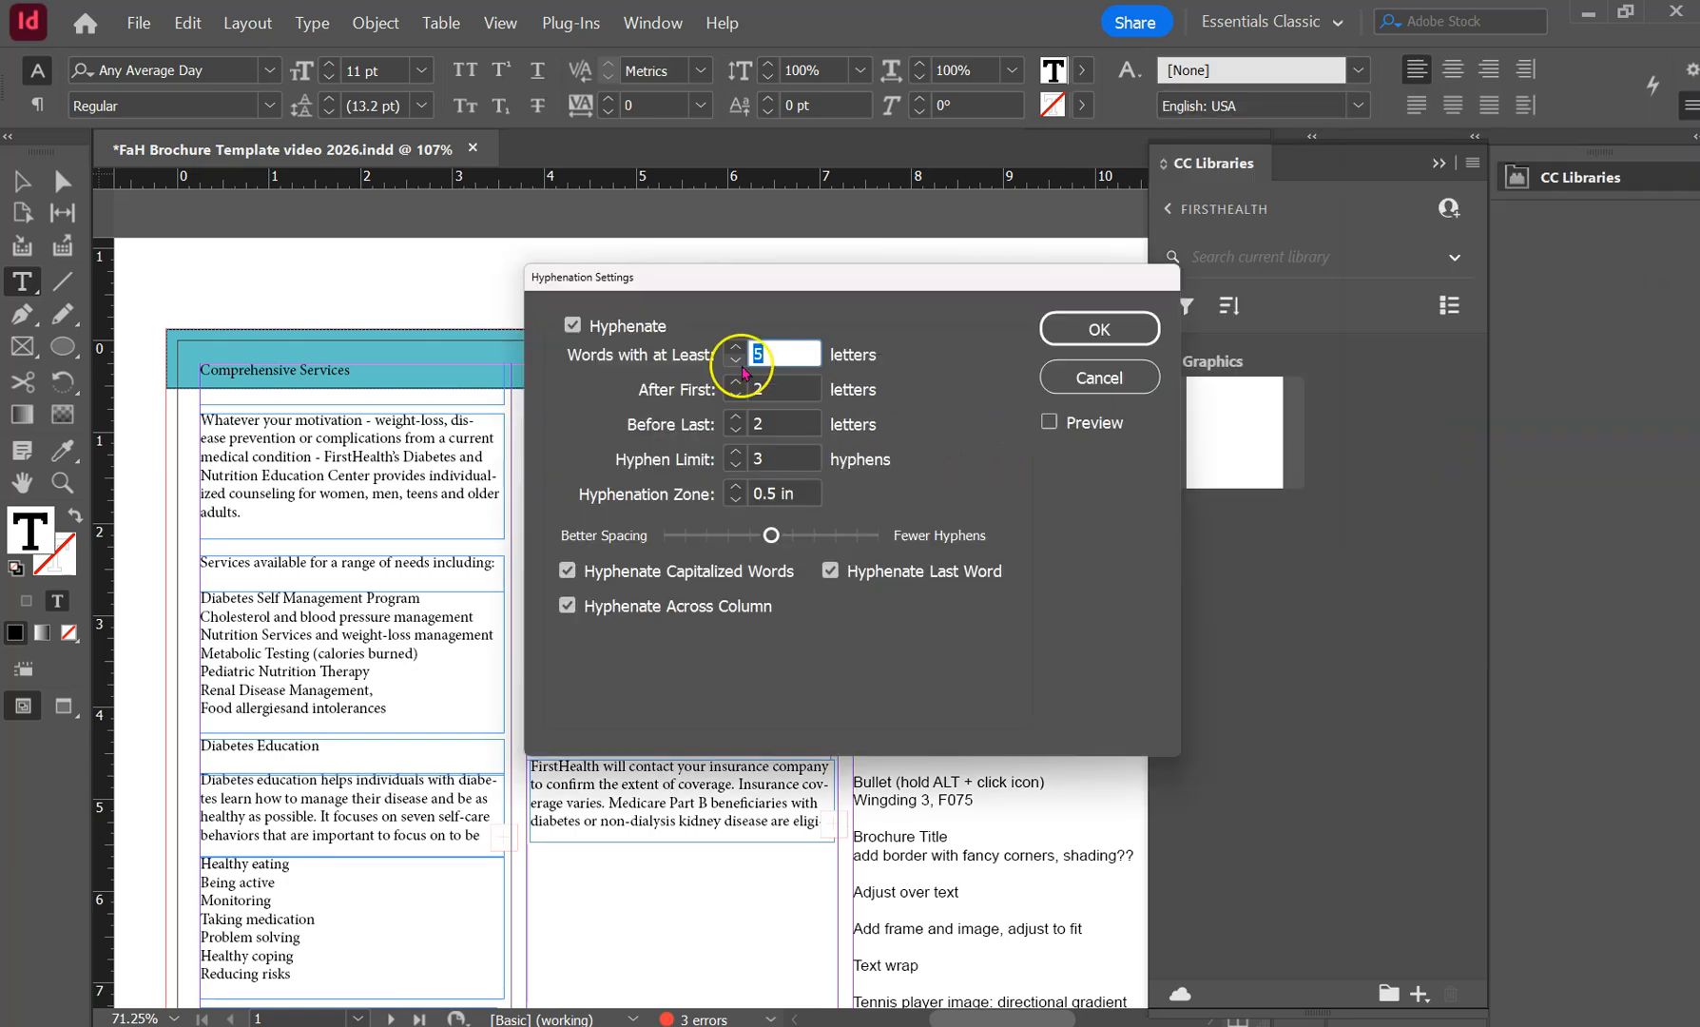
left_click(571, 326)
left_click(1073, 330)
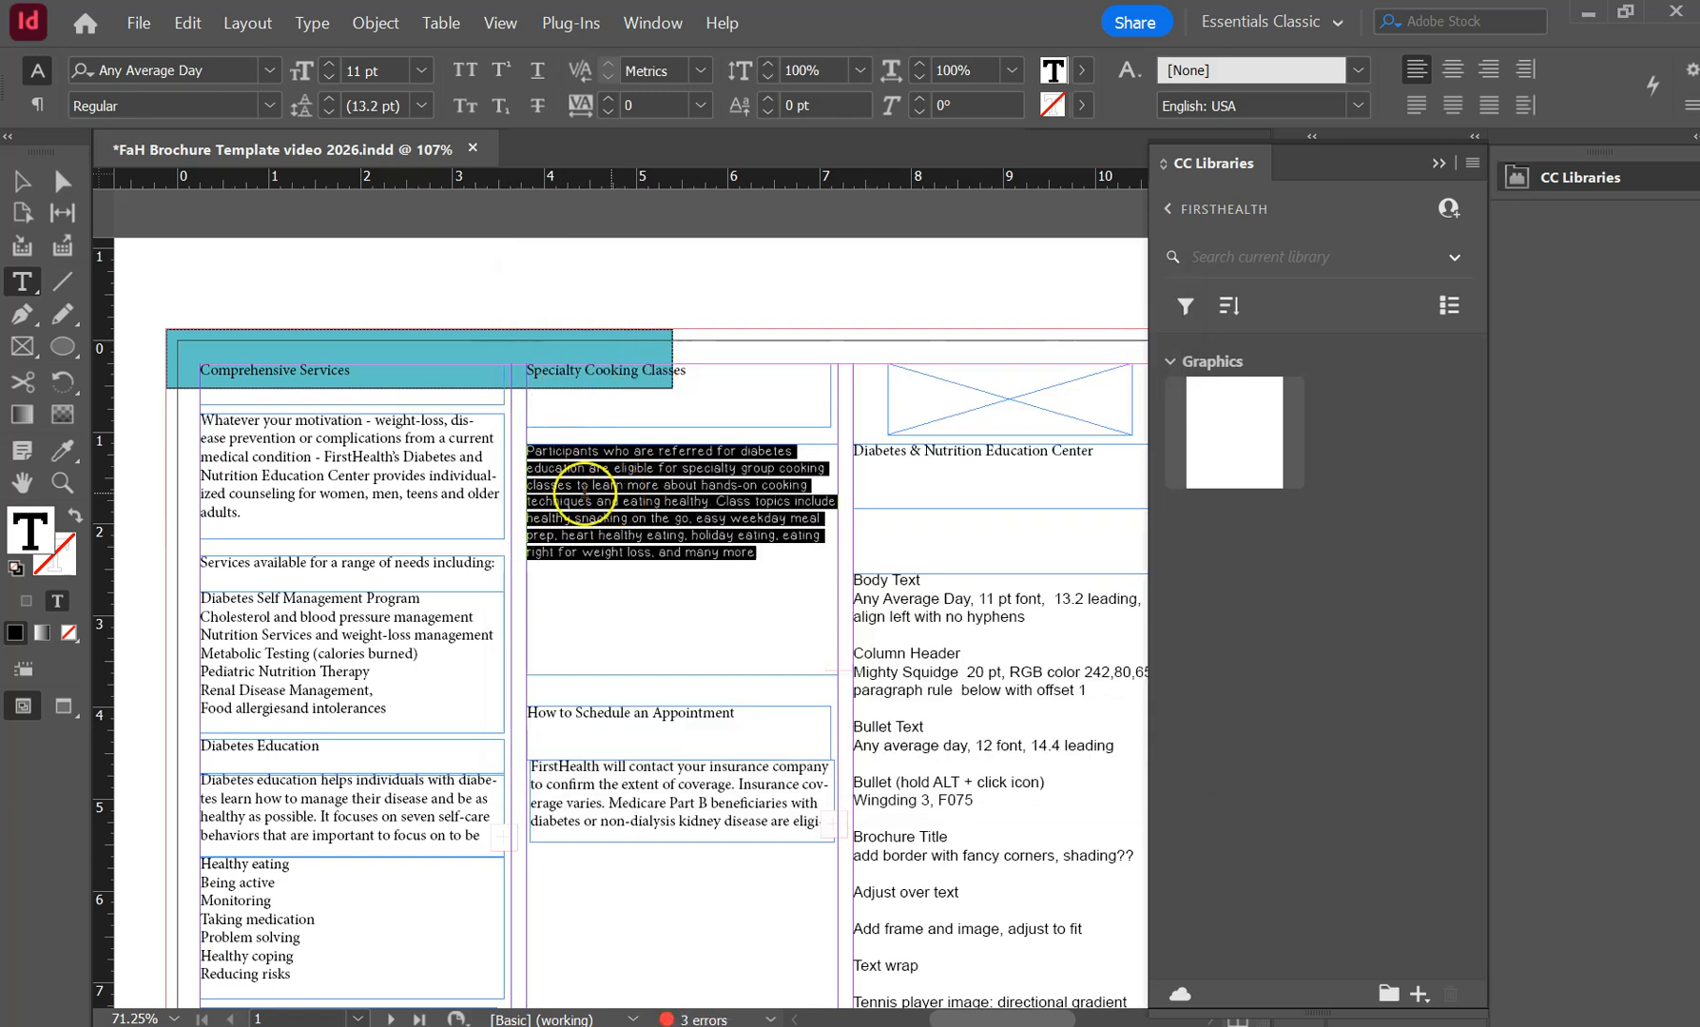
Create a new paragraph style from the formatted cooking classes paragraph and apply it to that text.
left_click(633, 24)
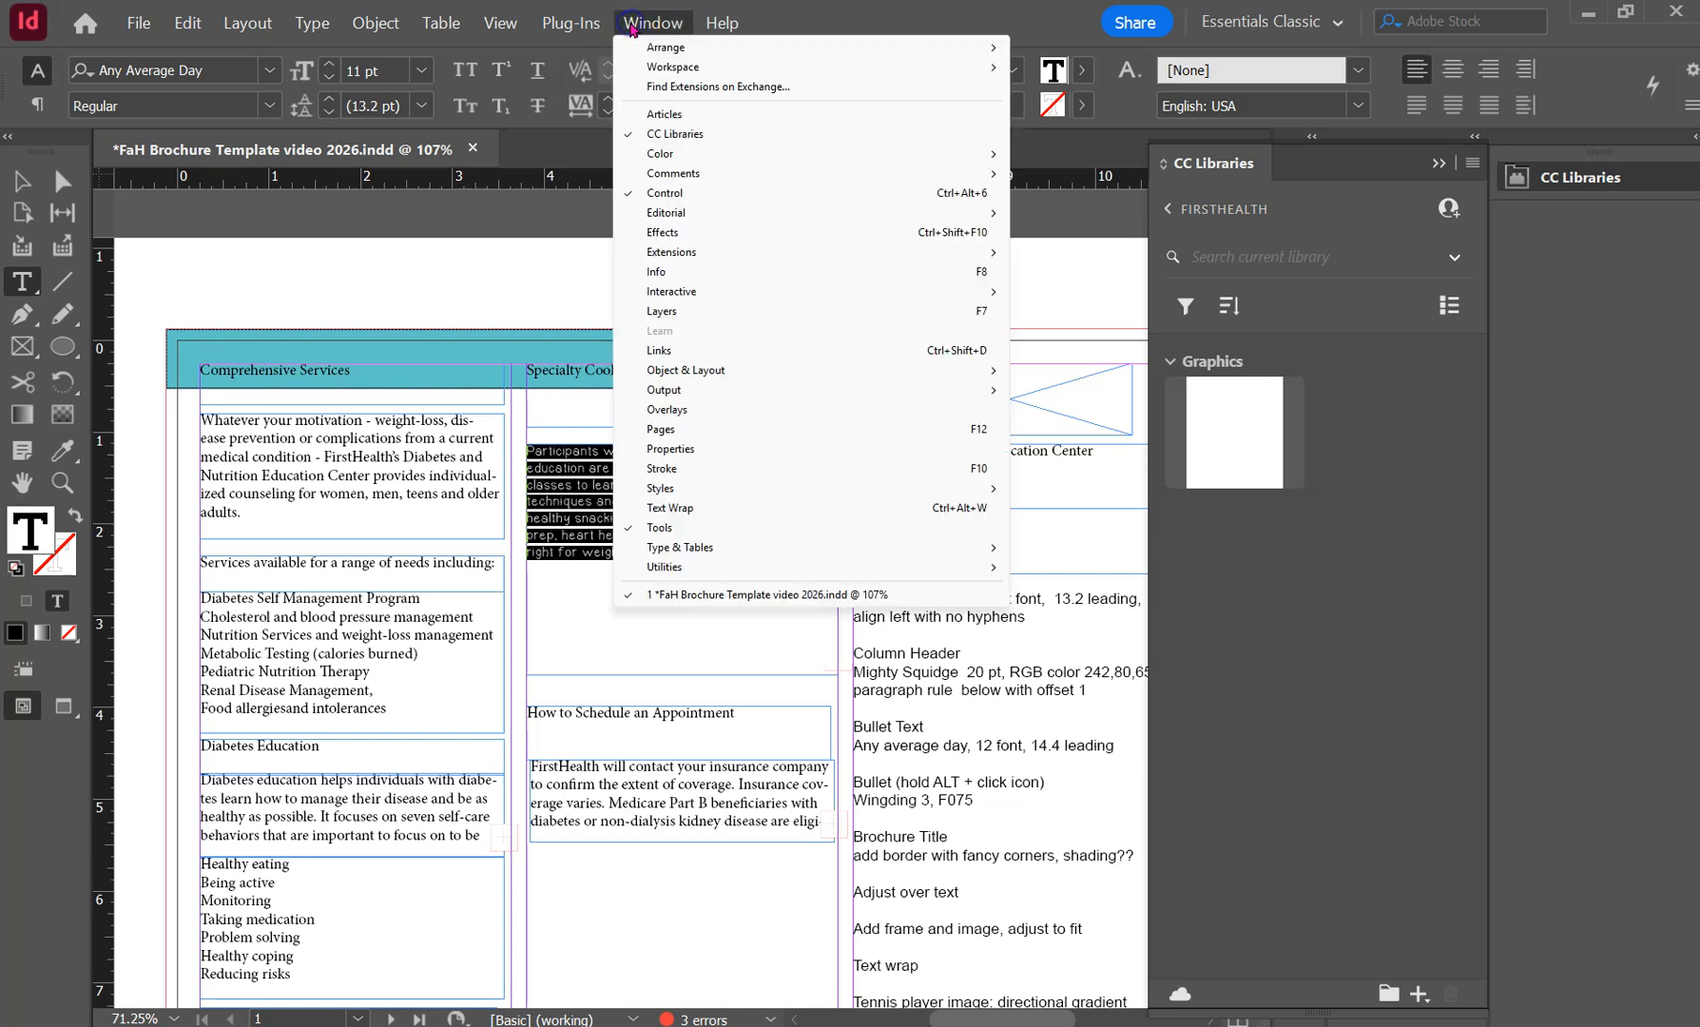
mouse_move(663, 487)
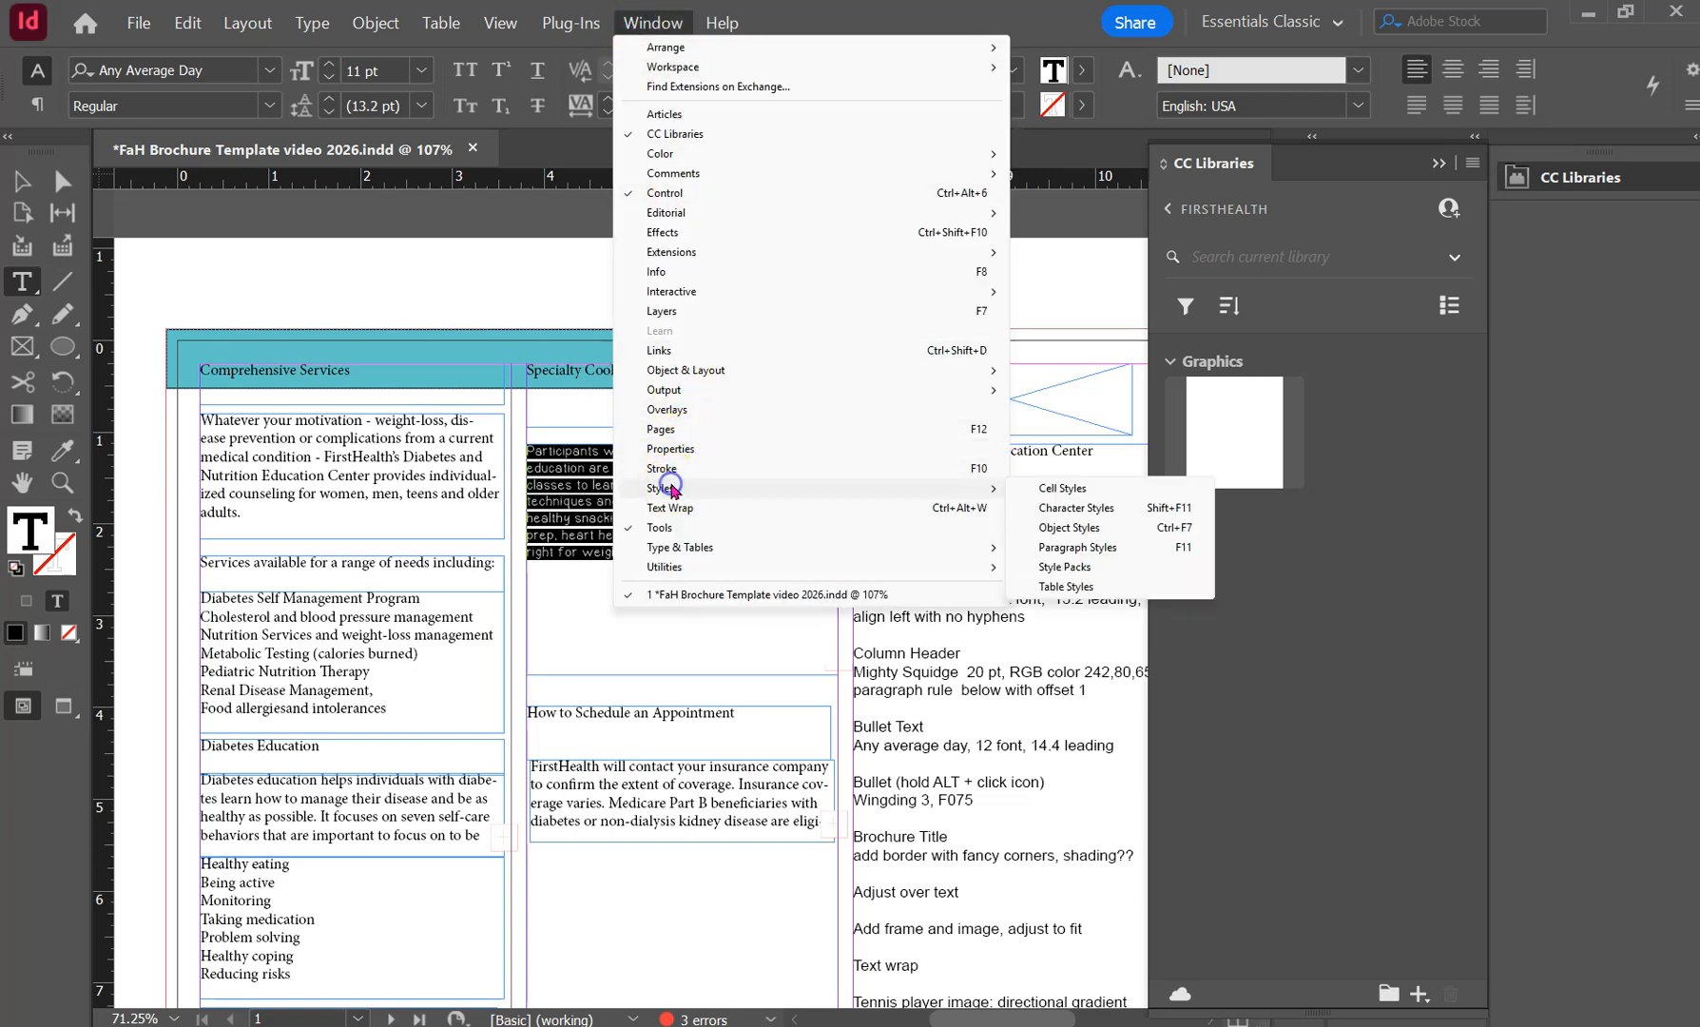
left_click(1056, 547)
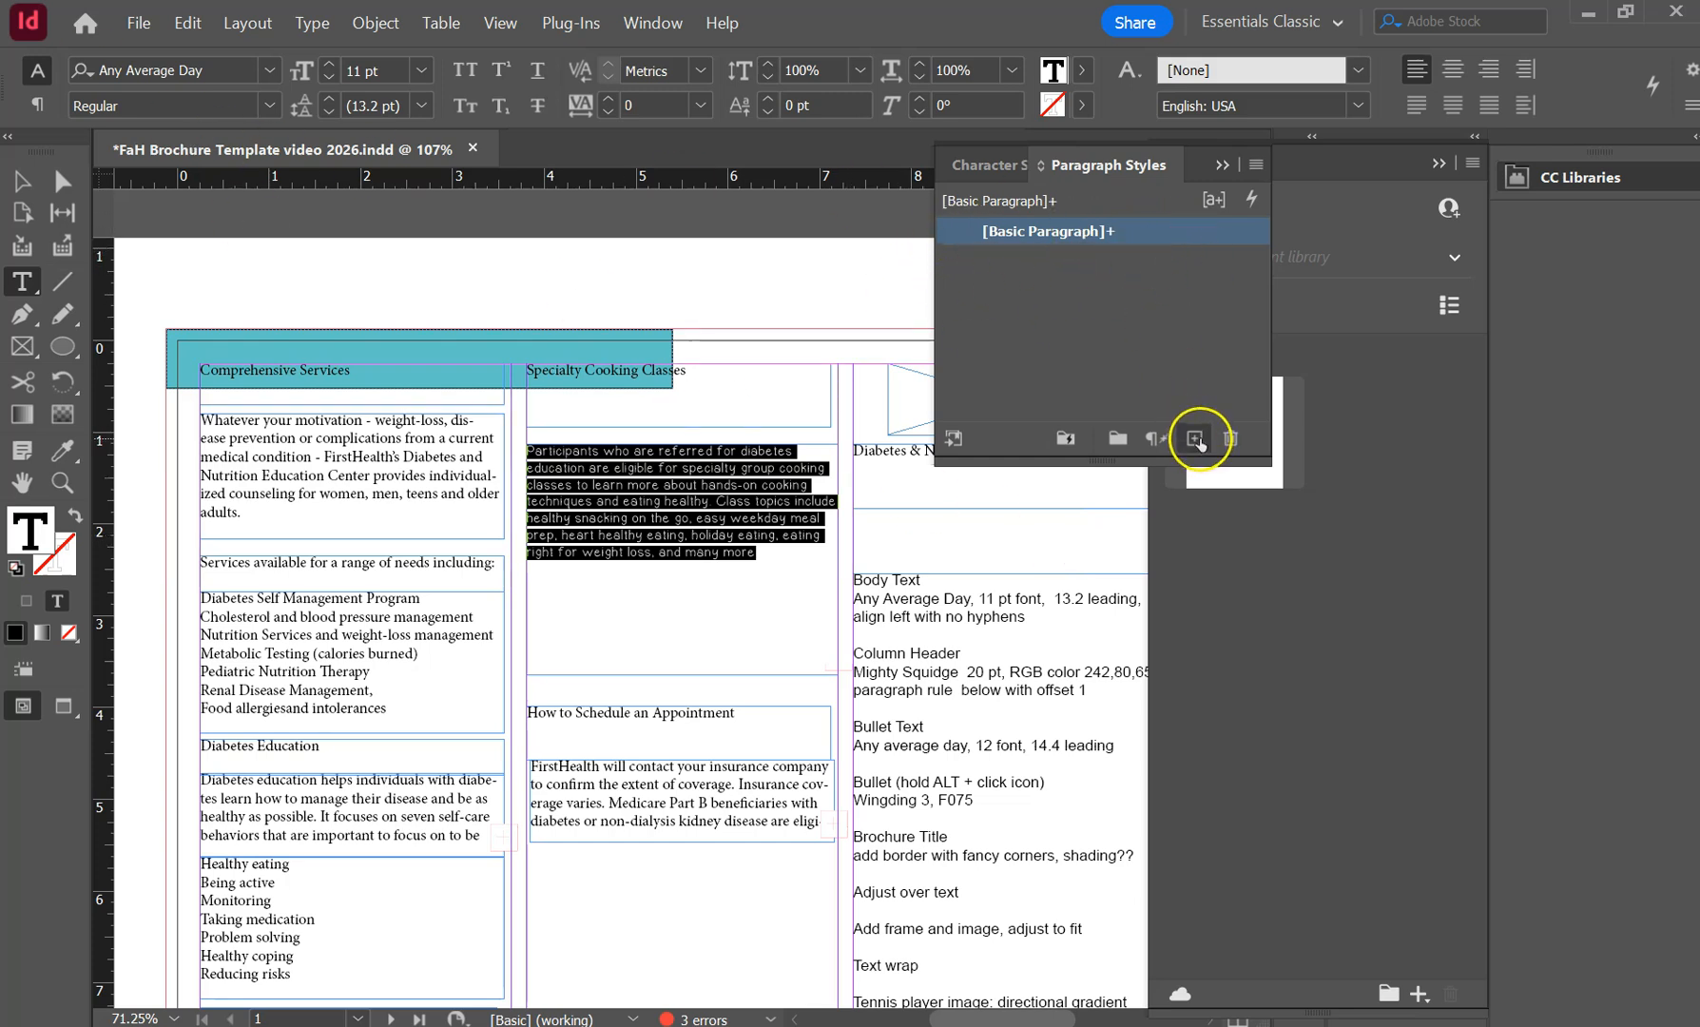
left_click(1196, 441)
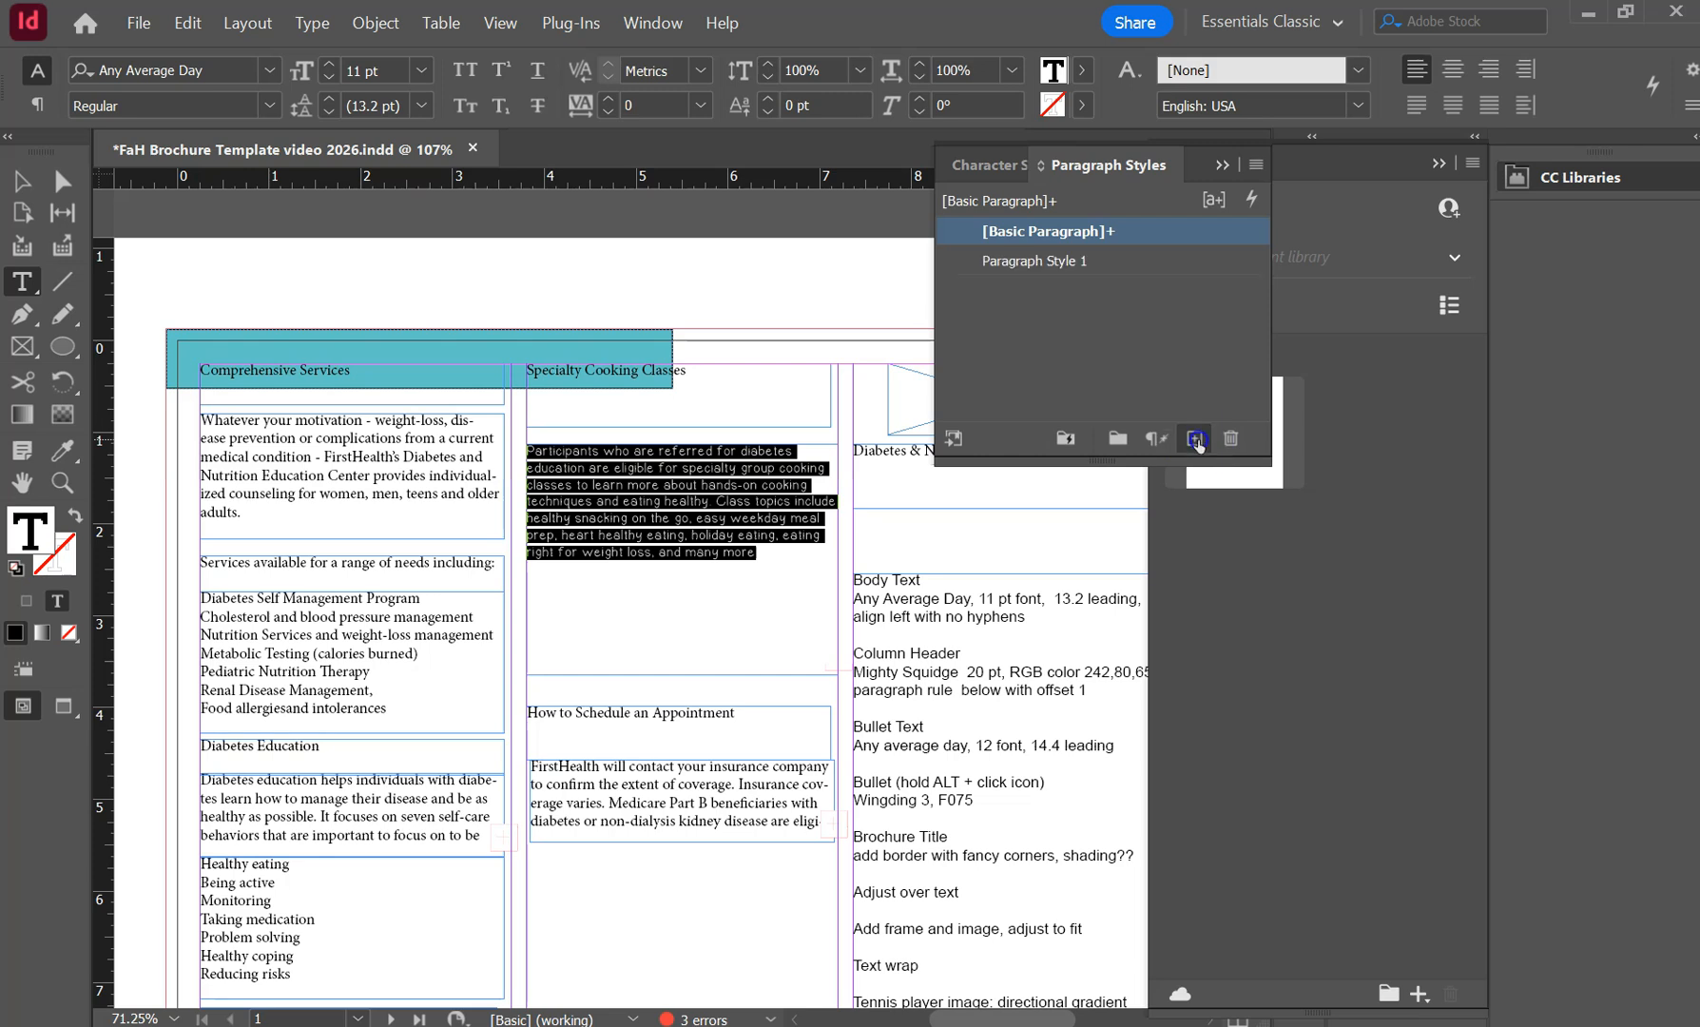
left_click(1009, 264)
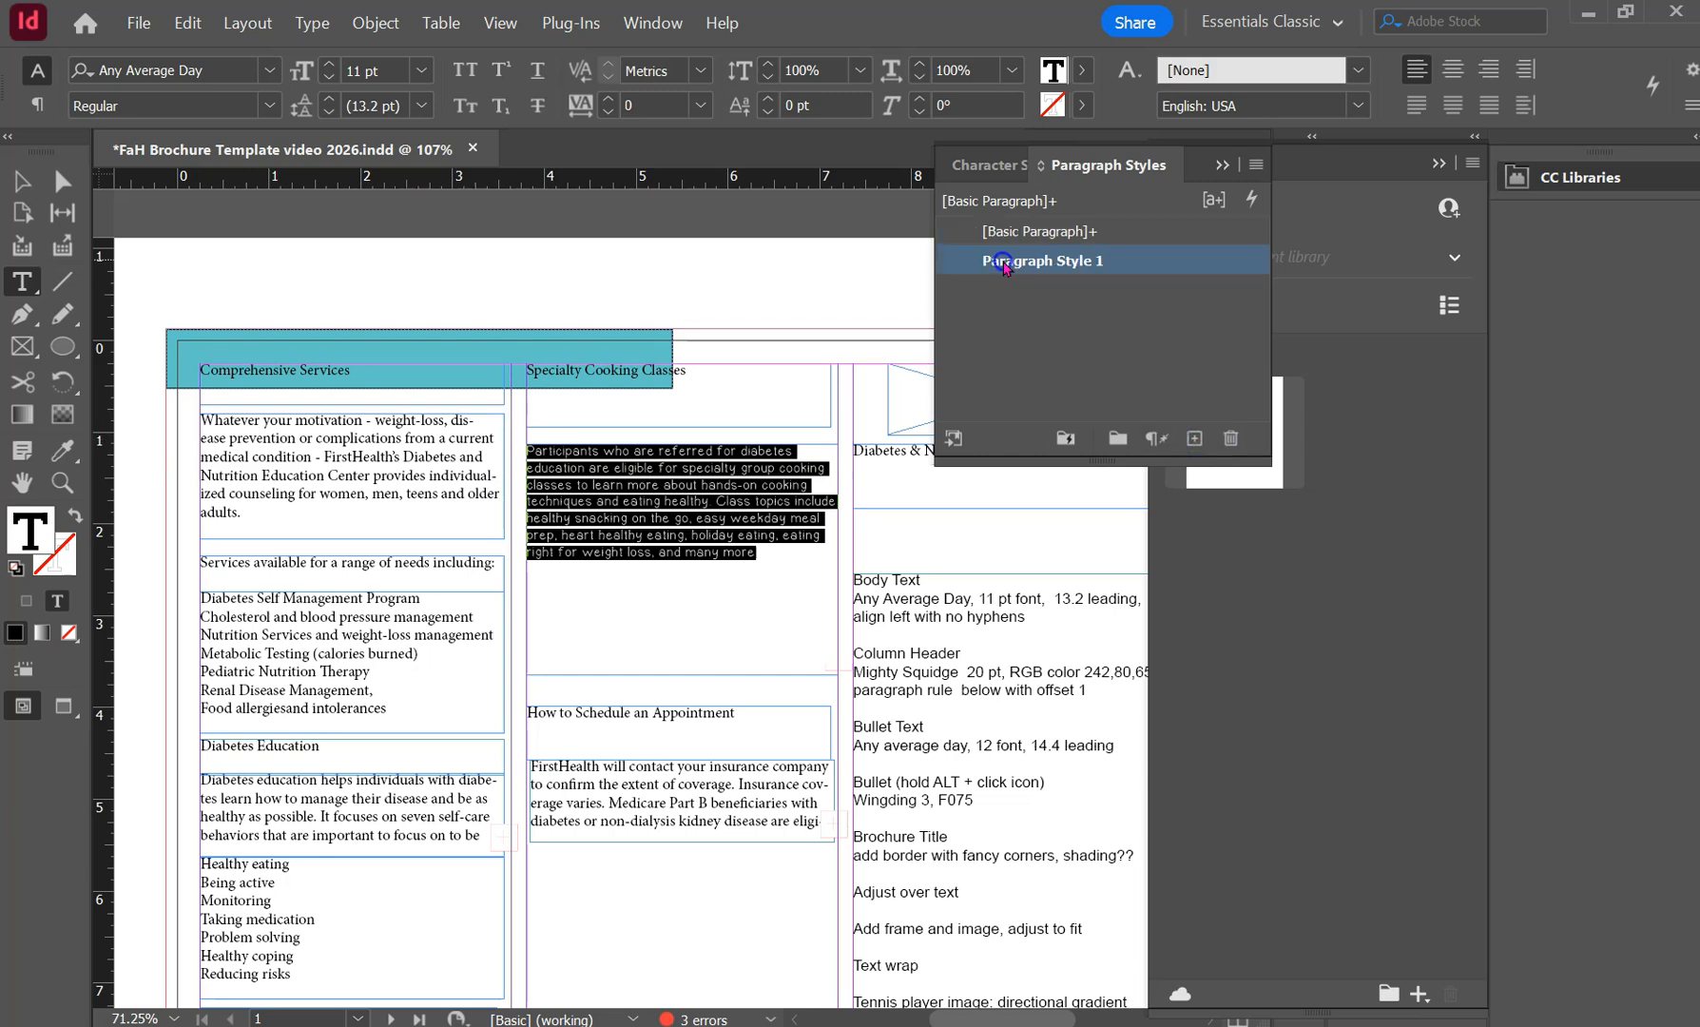
Rename the new paragraph style "Body Text, Any Average 11".
left_click(1060, 264)
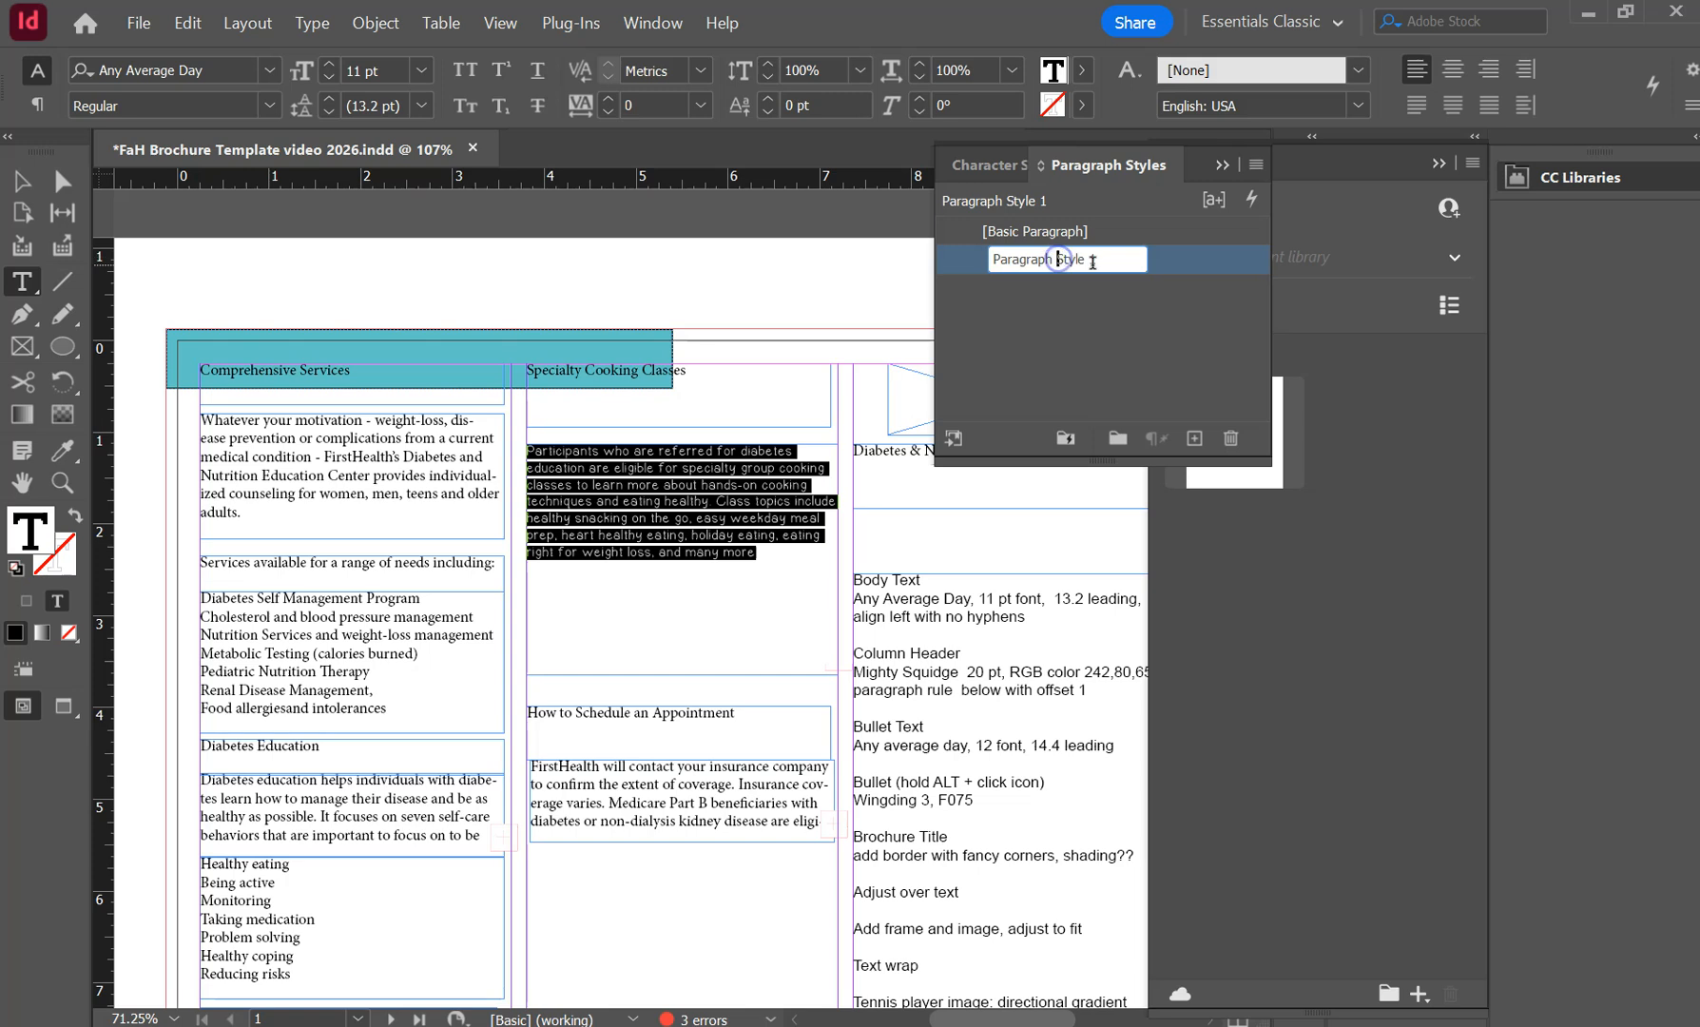
left_click_drag(1092, 262, 980, 265)
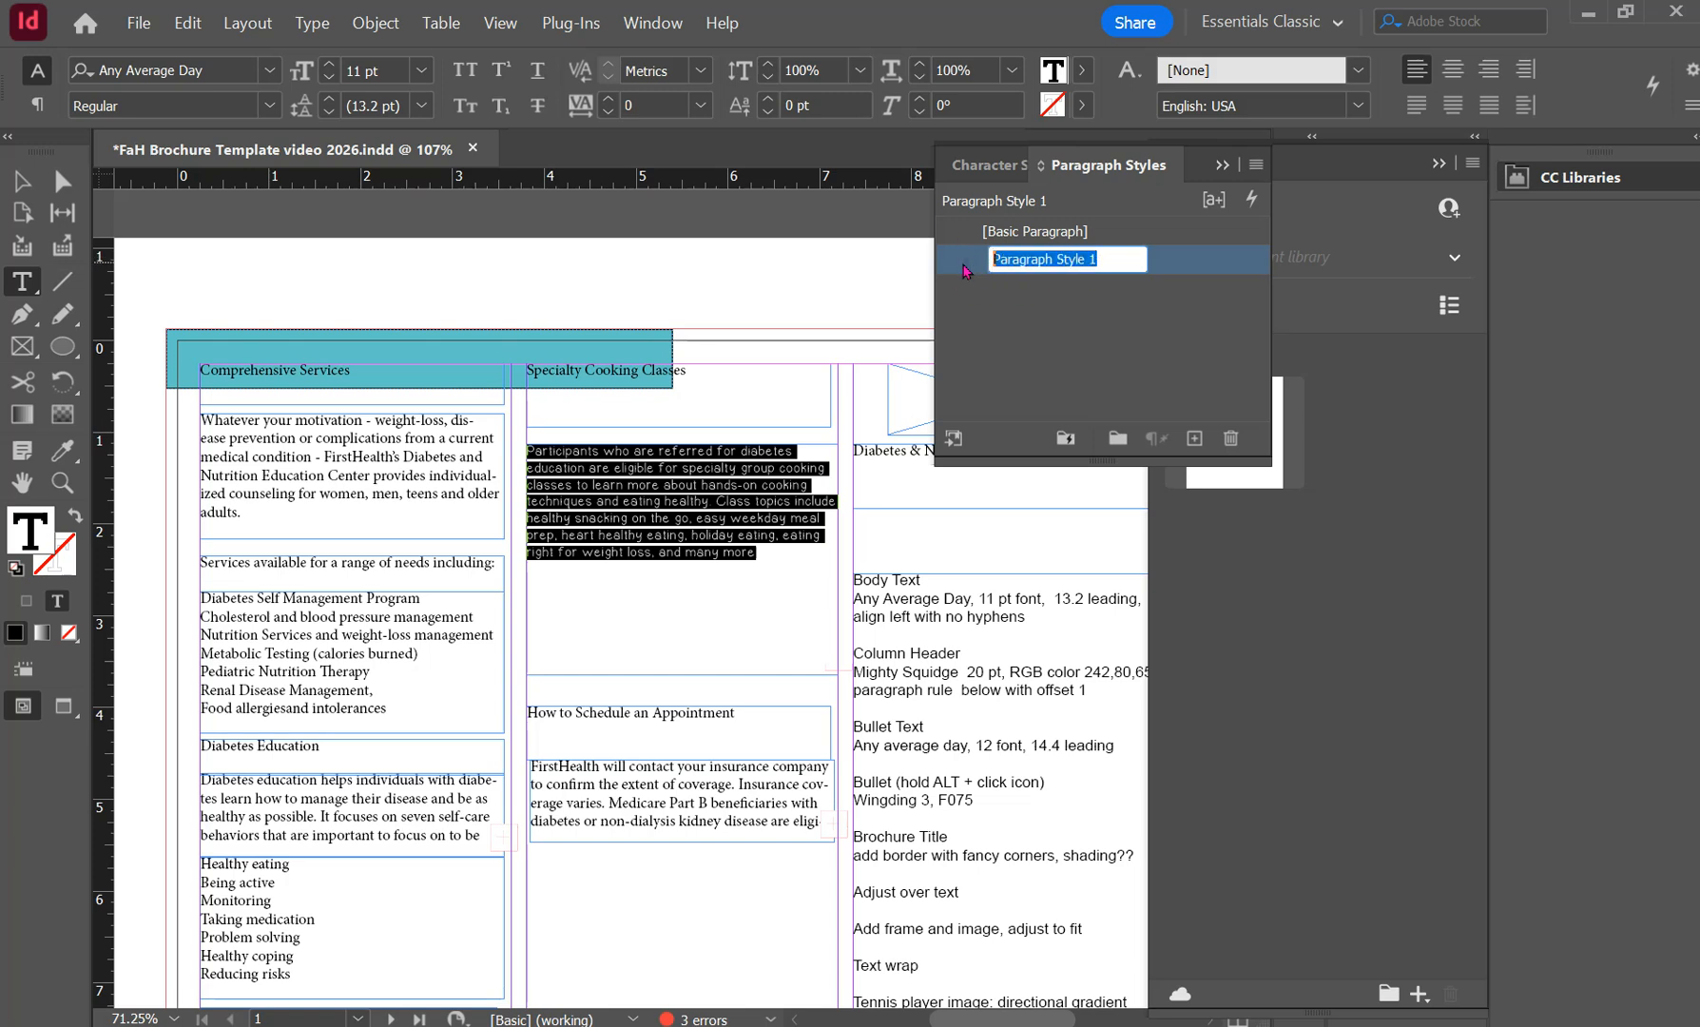
type("Body Text, Any Average 11")
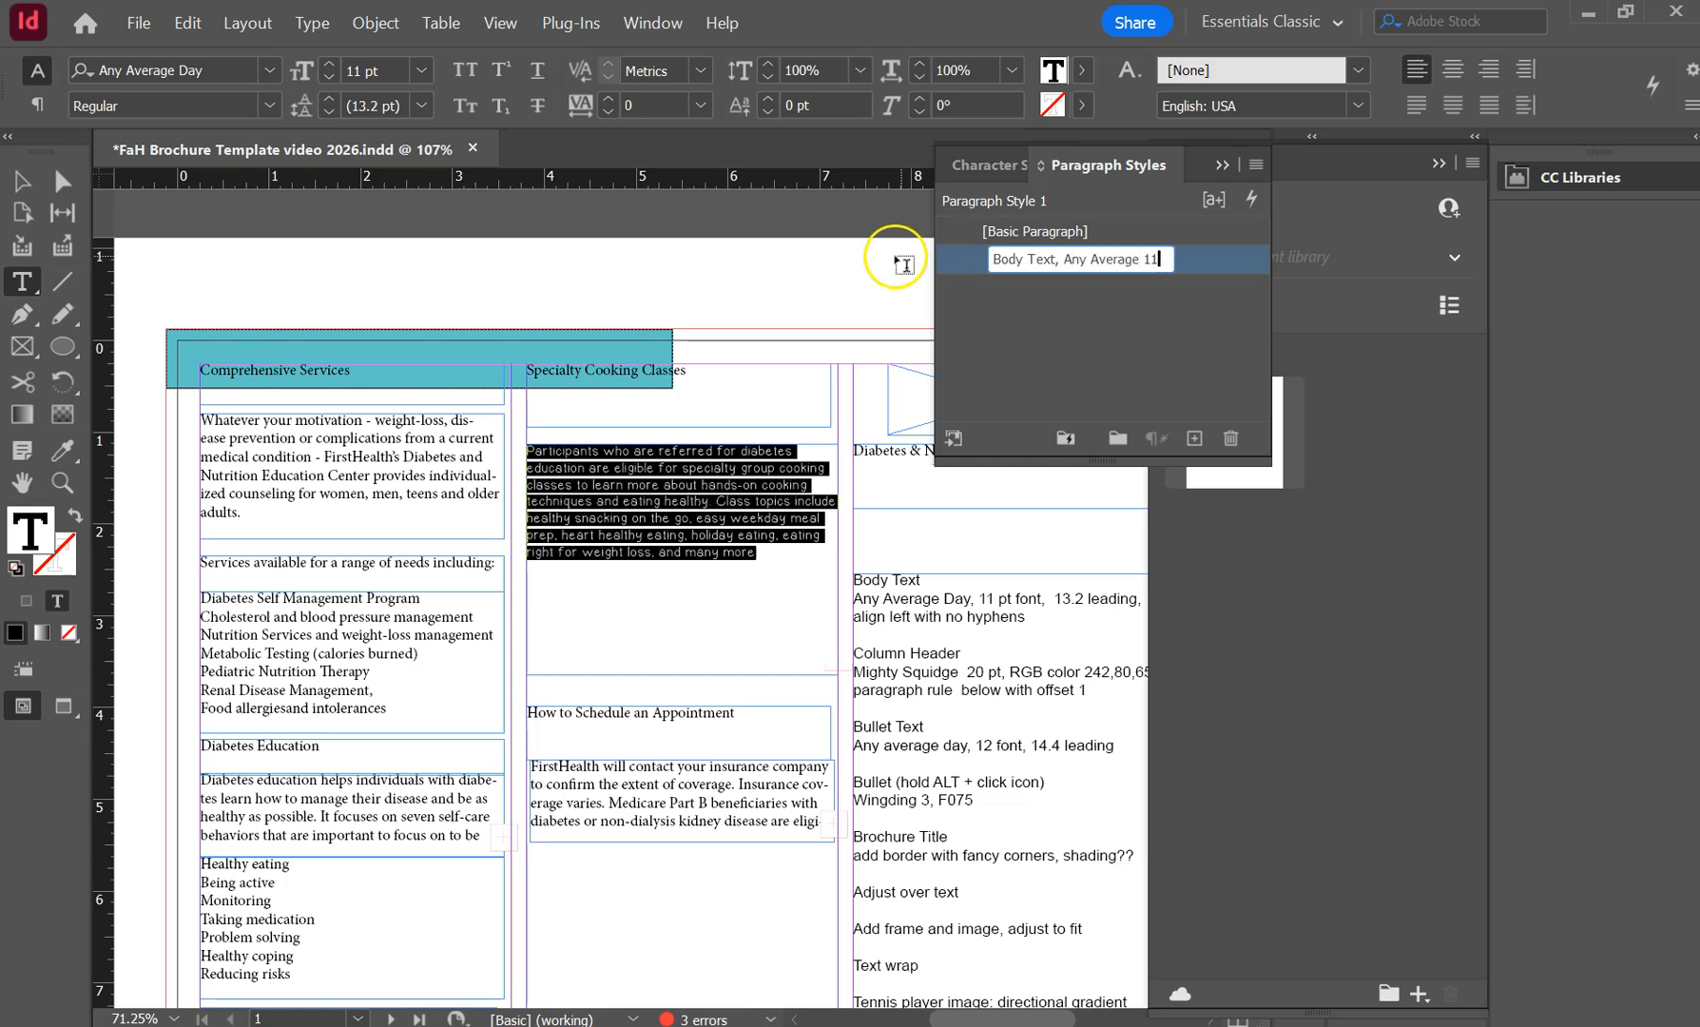
left_click(1049, 309)
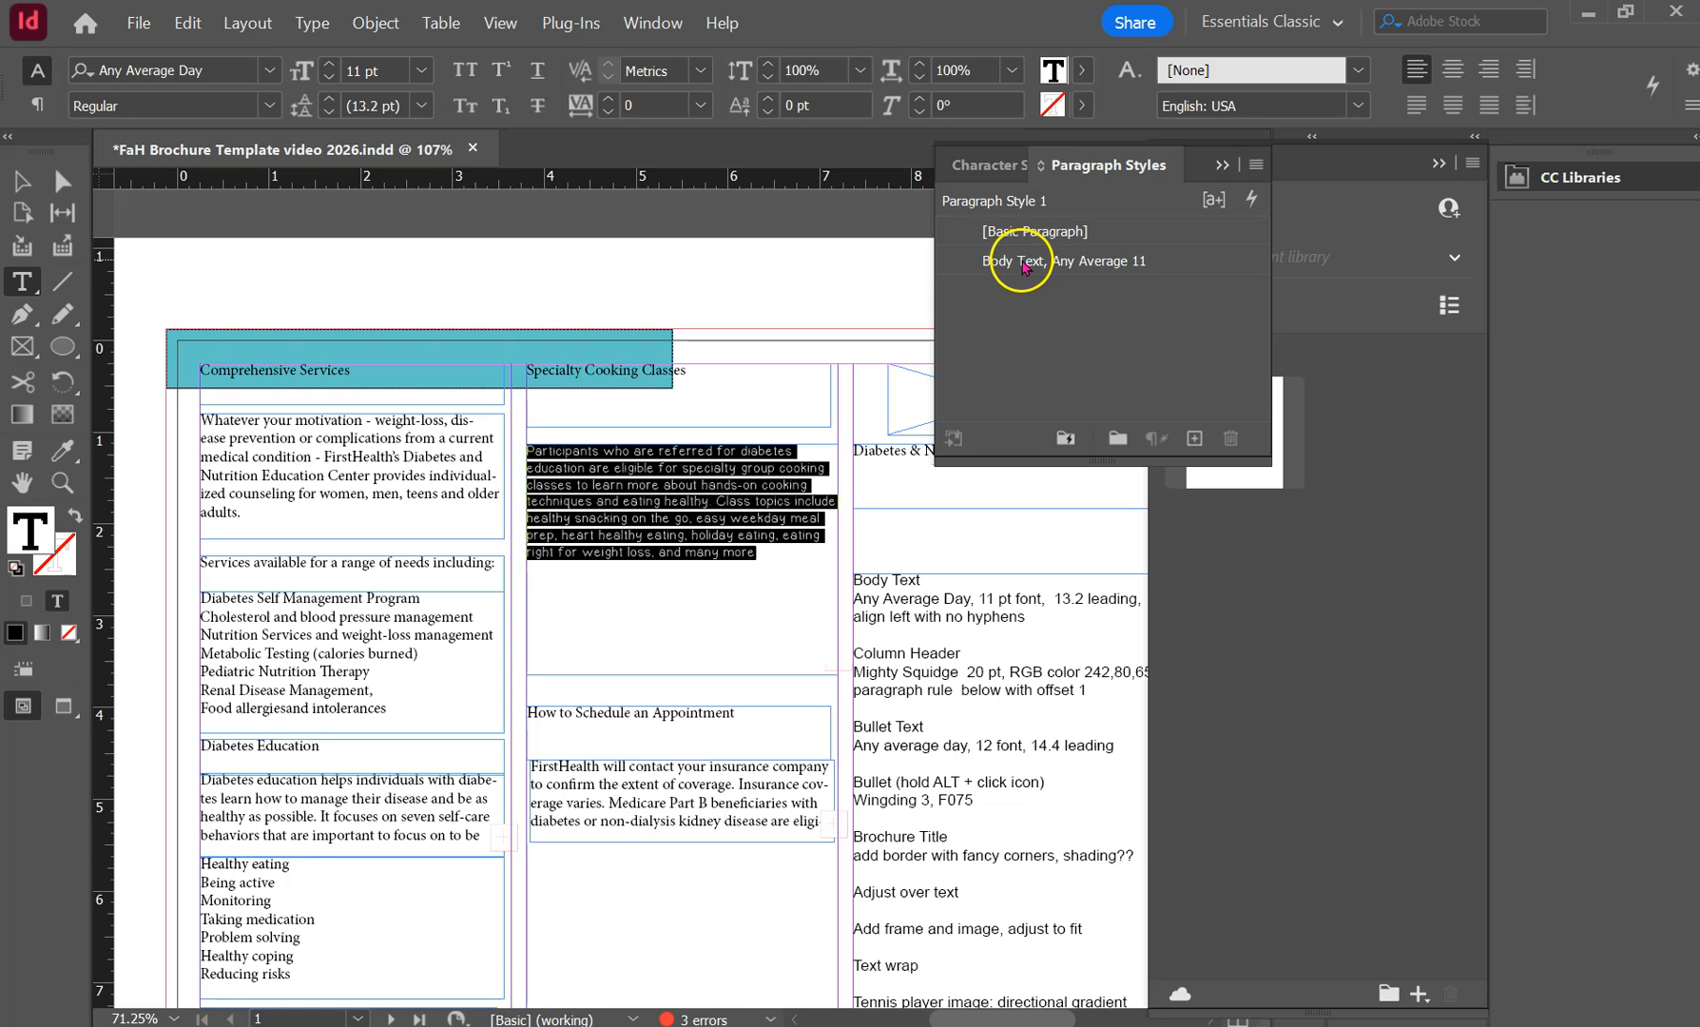
Apply the "Body Text, Any Average 11" style to the paragraph under "Comprehensive Services".
left_click(341, 495)
left_click_drag(281, 514, 194, 426)
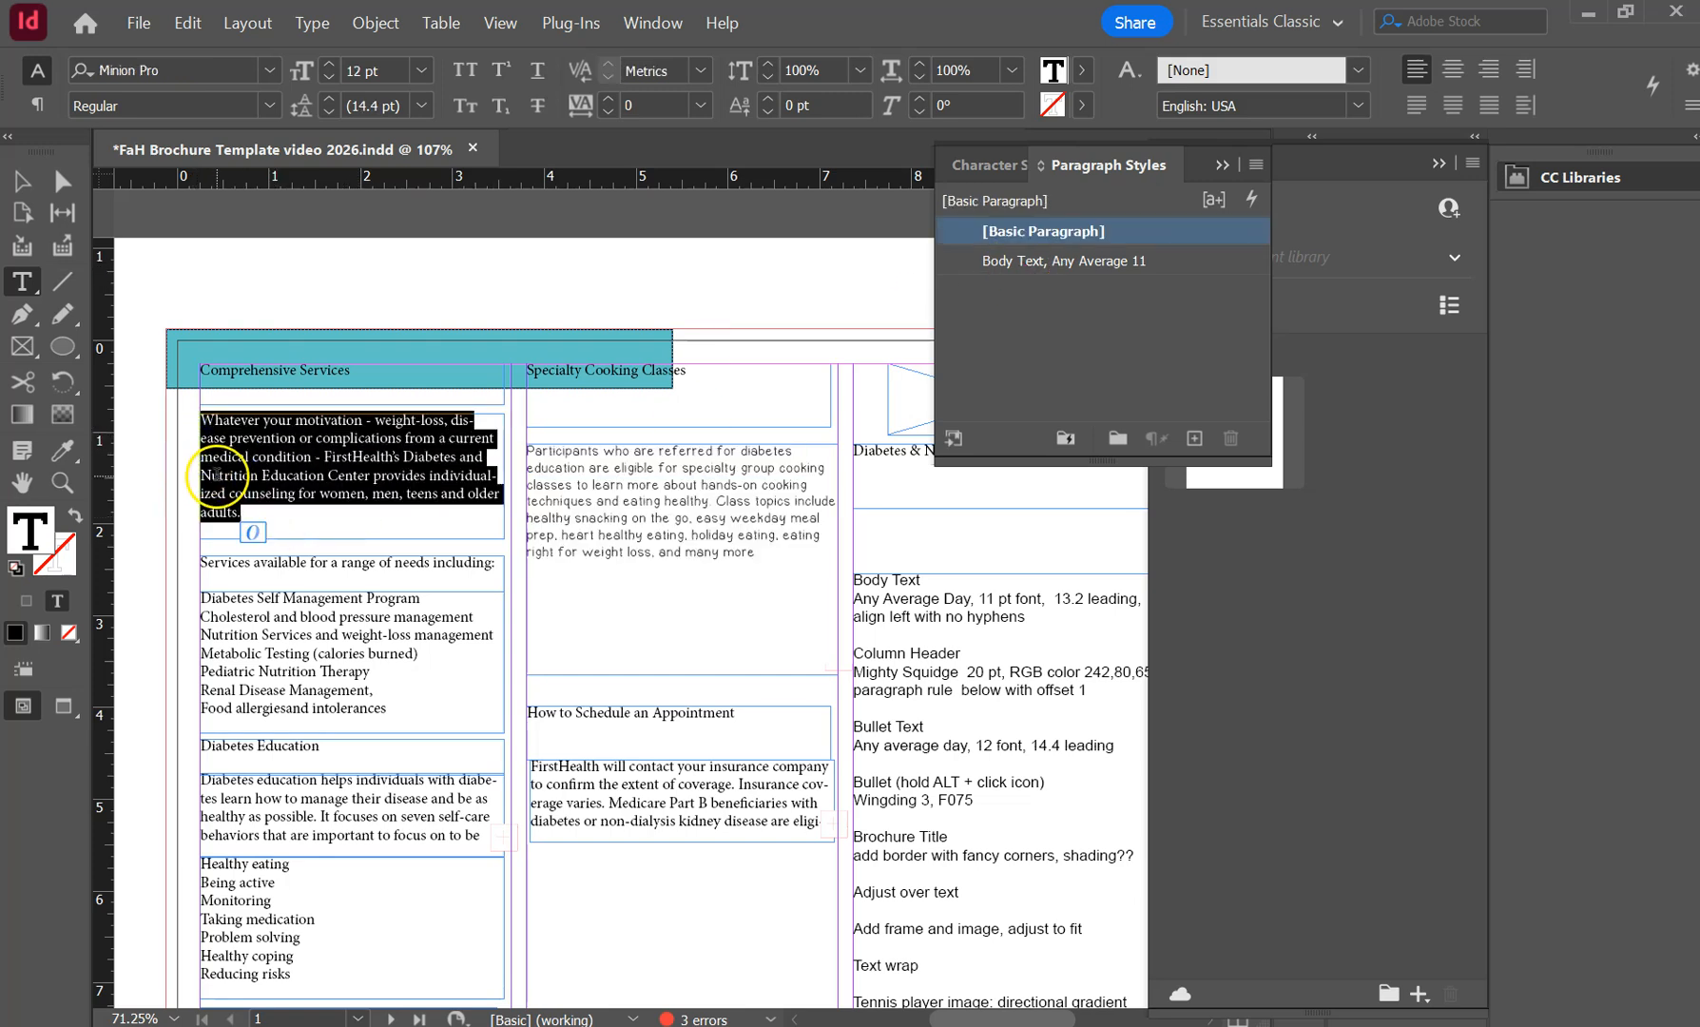
left_click(999, 266)
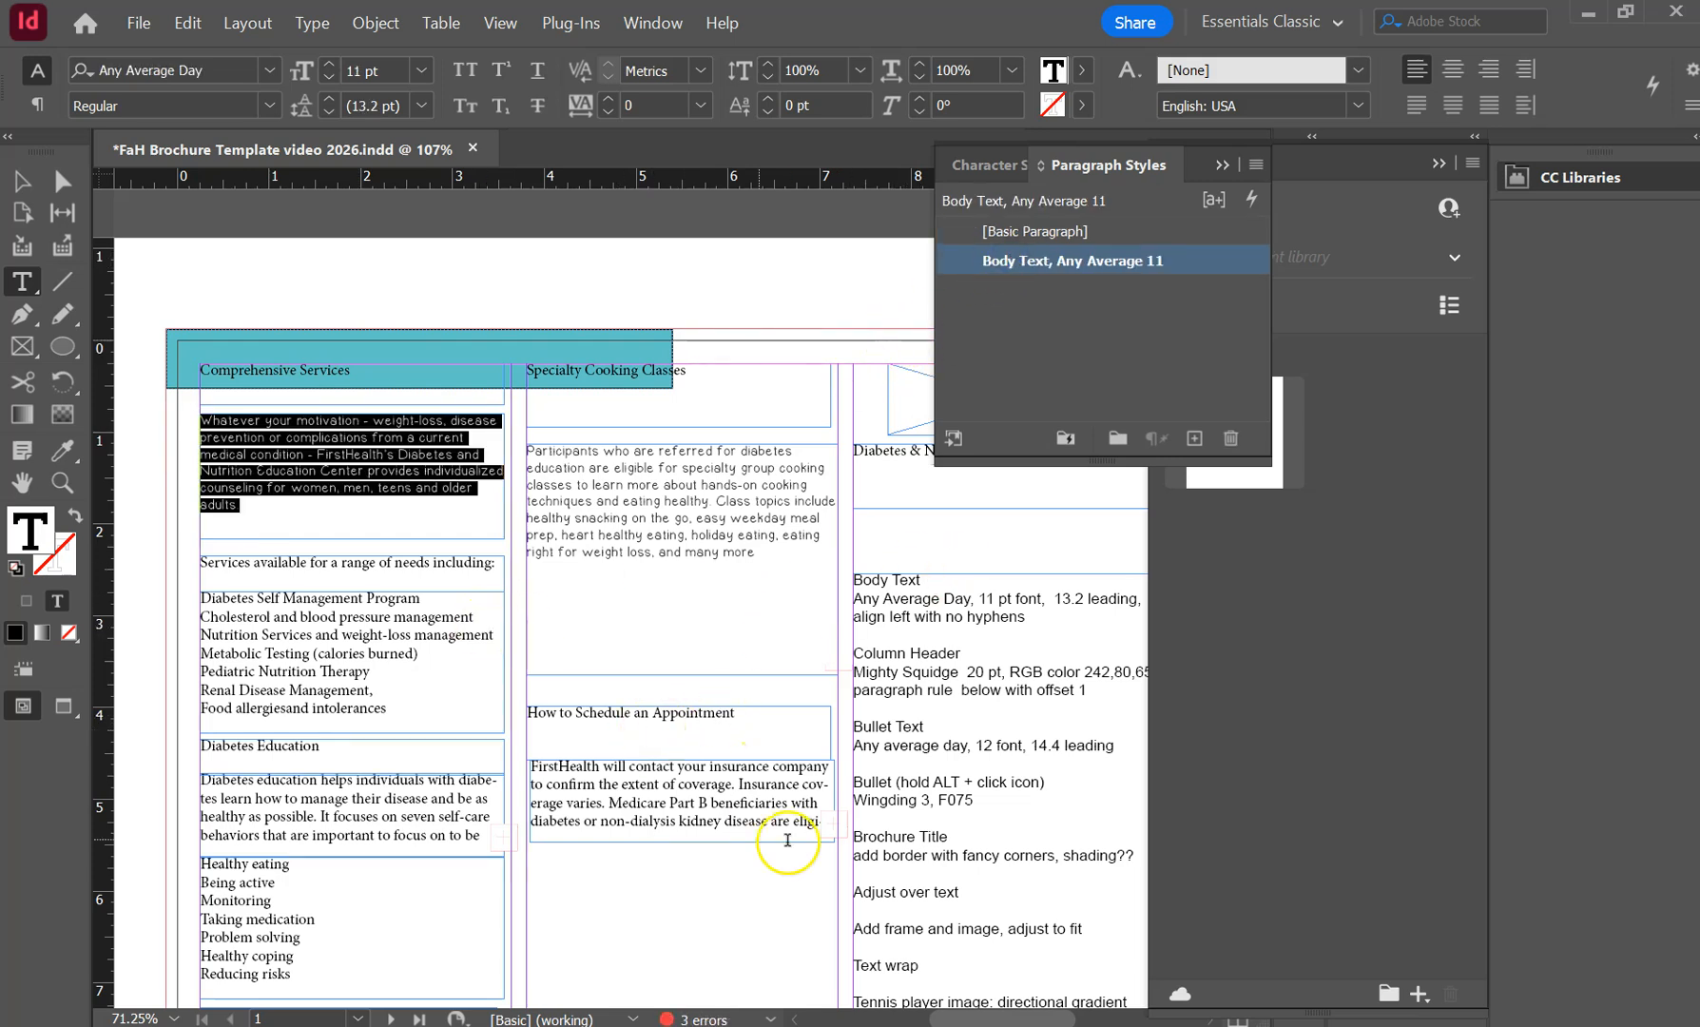
Apply the "Body Text, Any Average 11" style to the whole paragraph under "How to Schedule an Appointment".
scroll(563, 775, "down", 3)
double_click(571, 651)
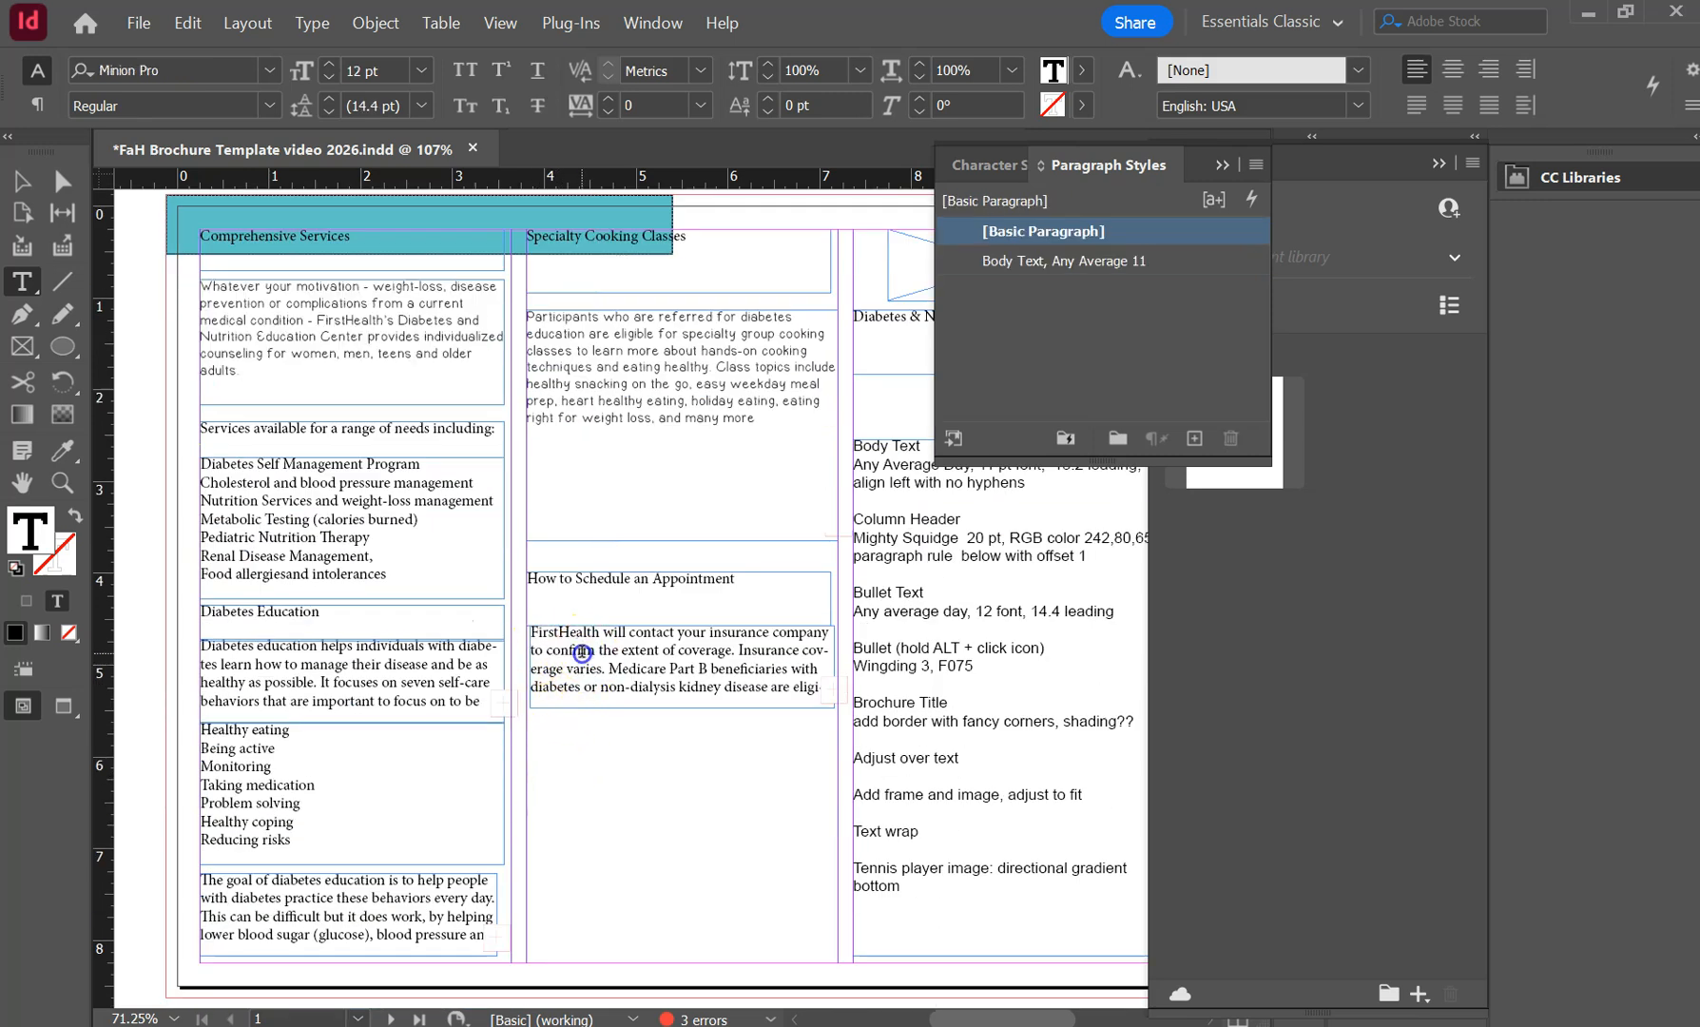
triple_click(580, 651)
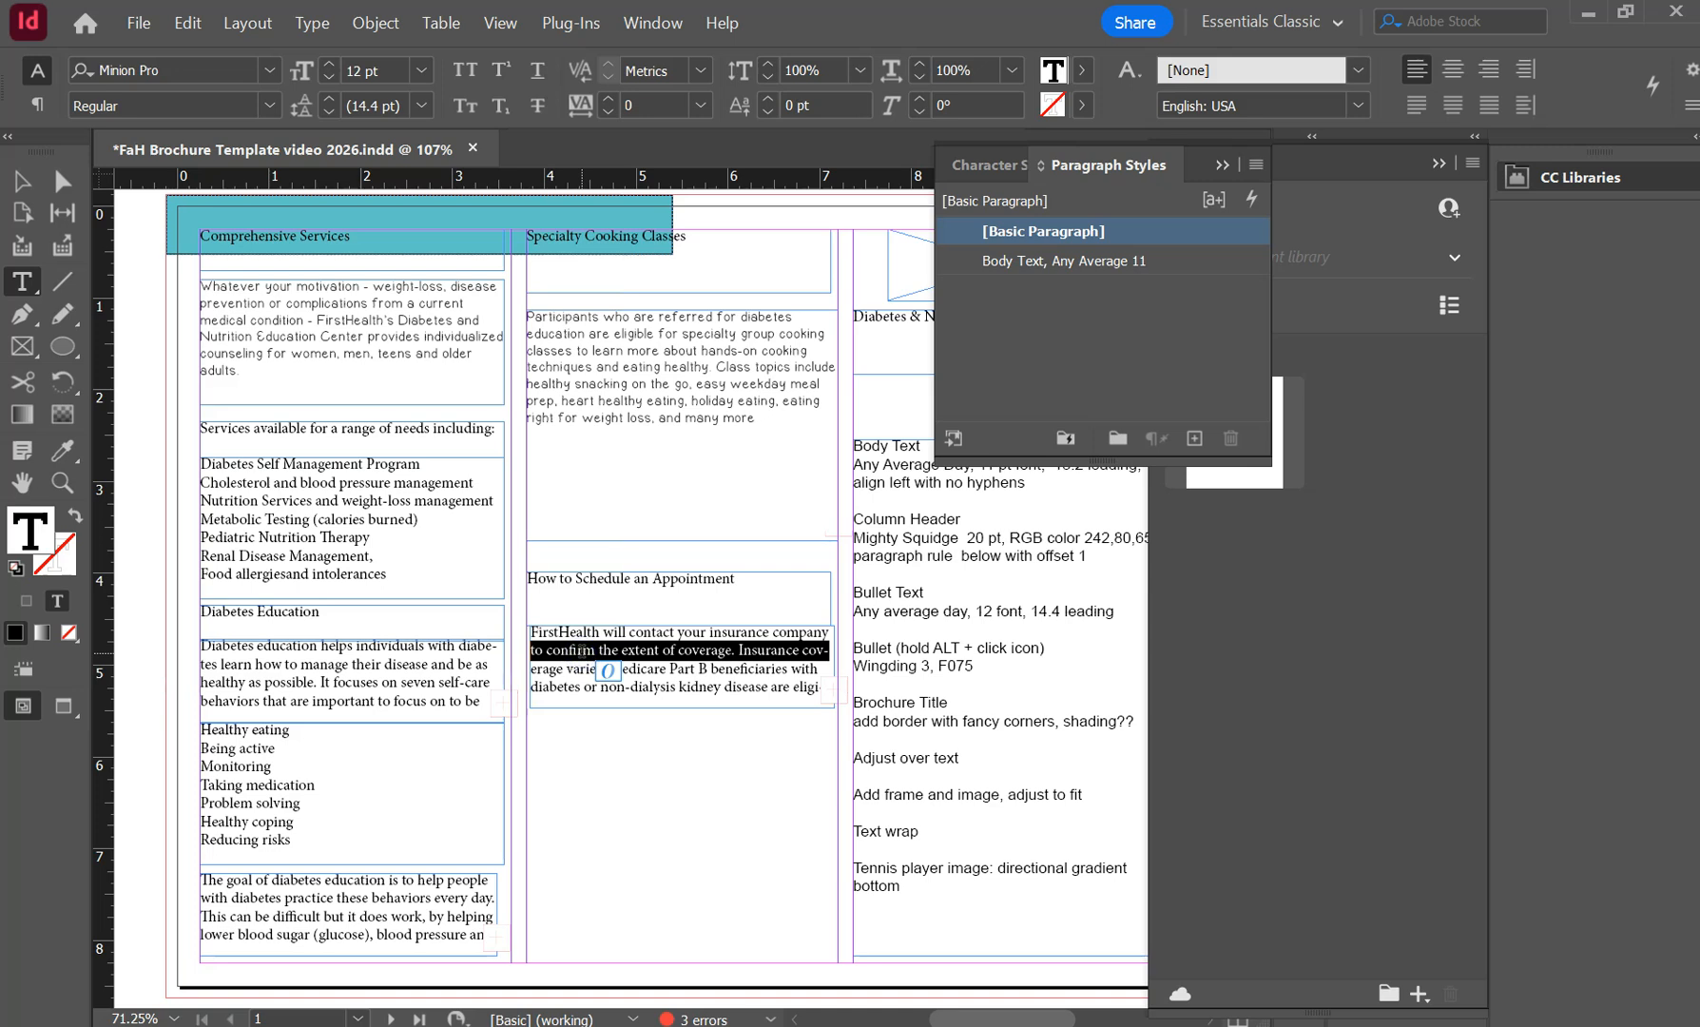
double_click(580, 651)
left_click(580, 652)
left_click(580, 652)
double_click(580, 652)
left_click(580, 652)
left_click(580, 653)
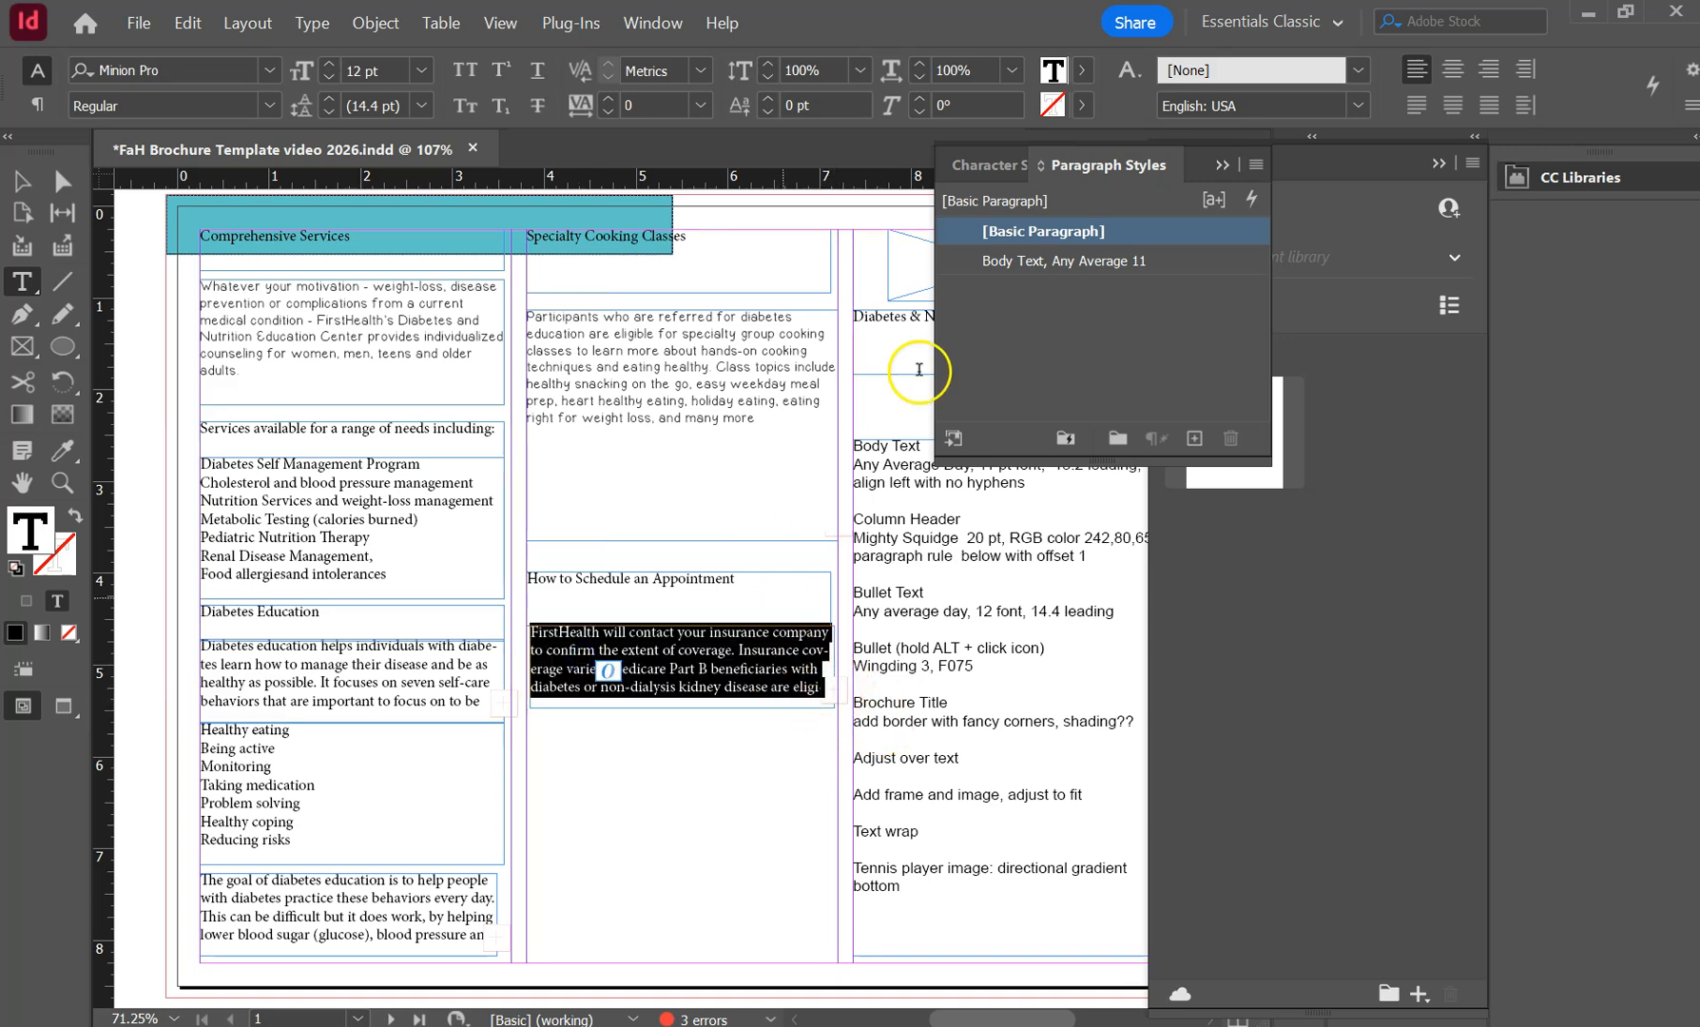
left_click(1006, 259)
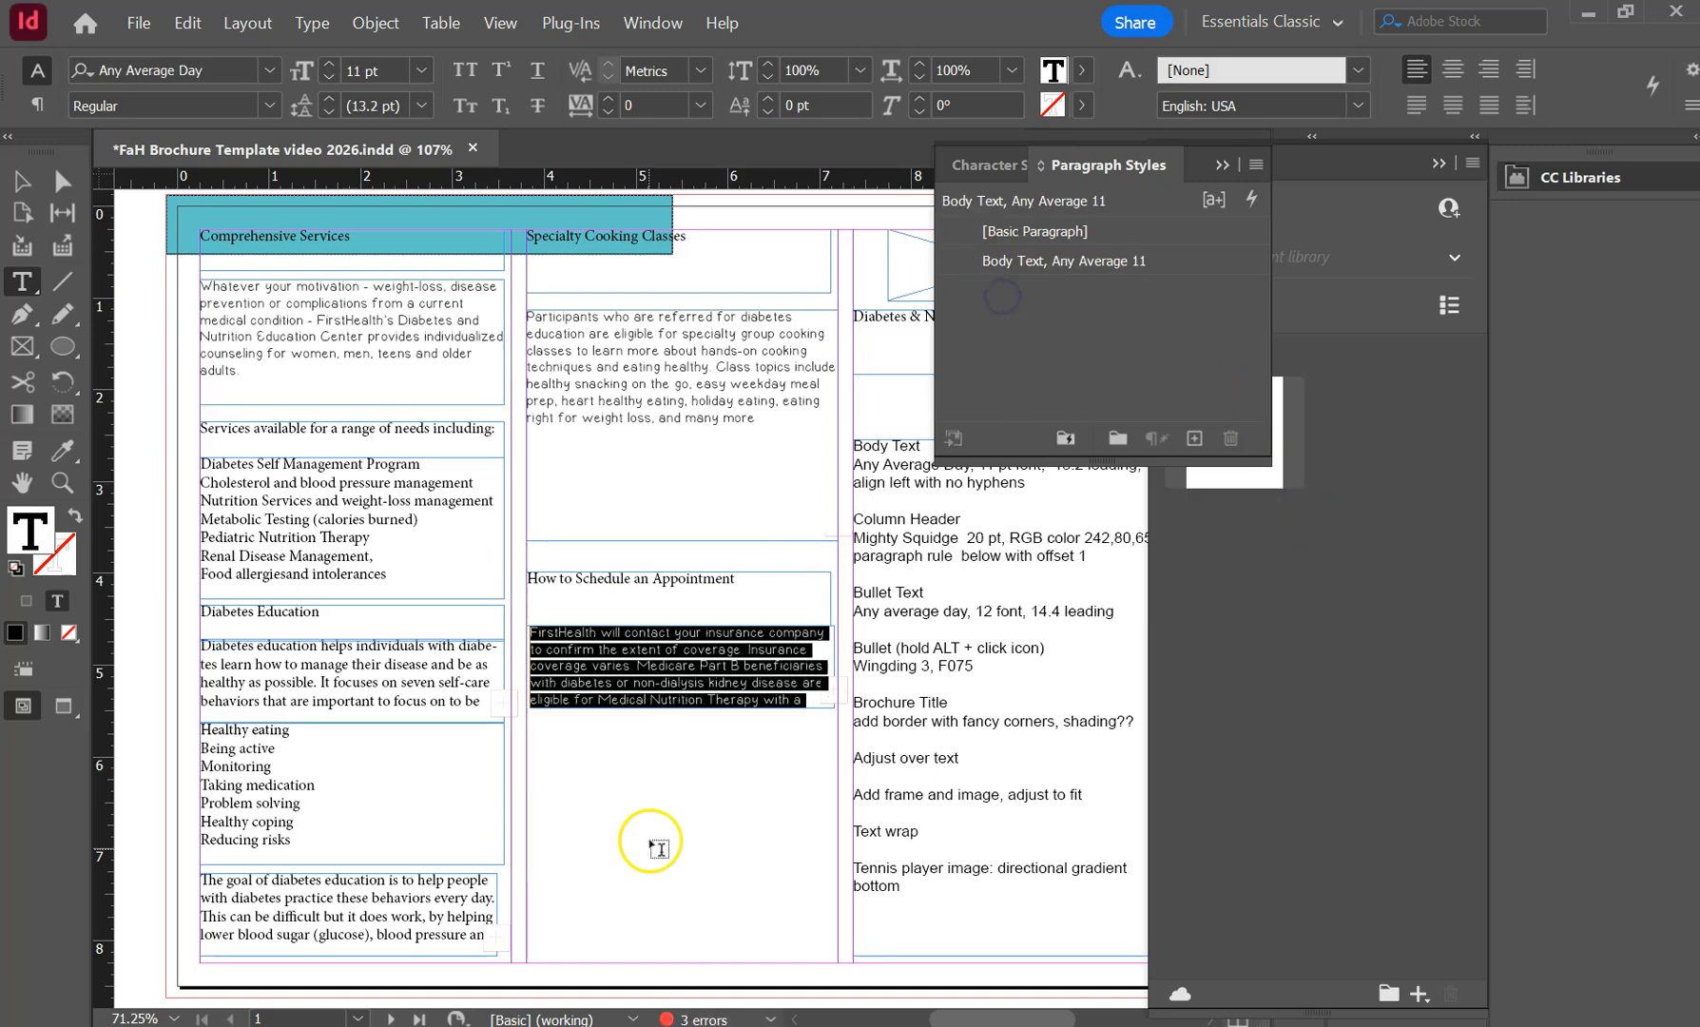
left_click(924, 697)
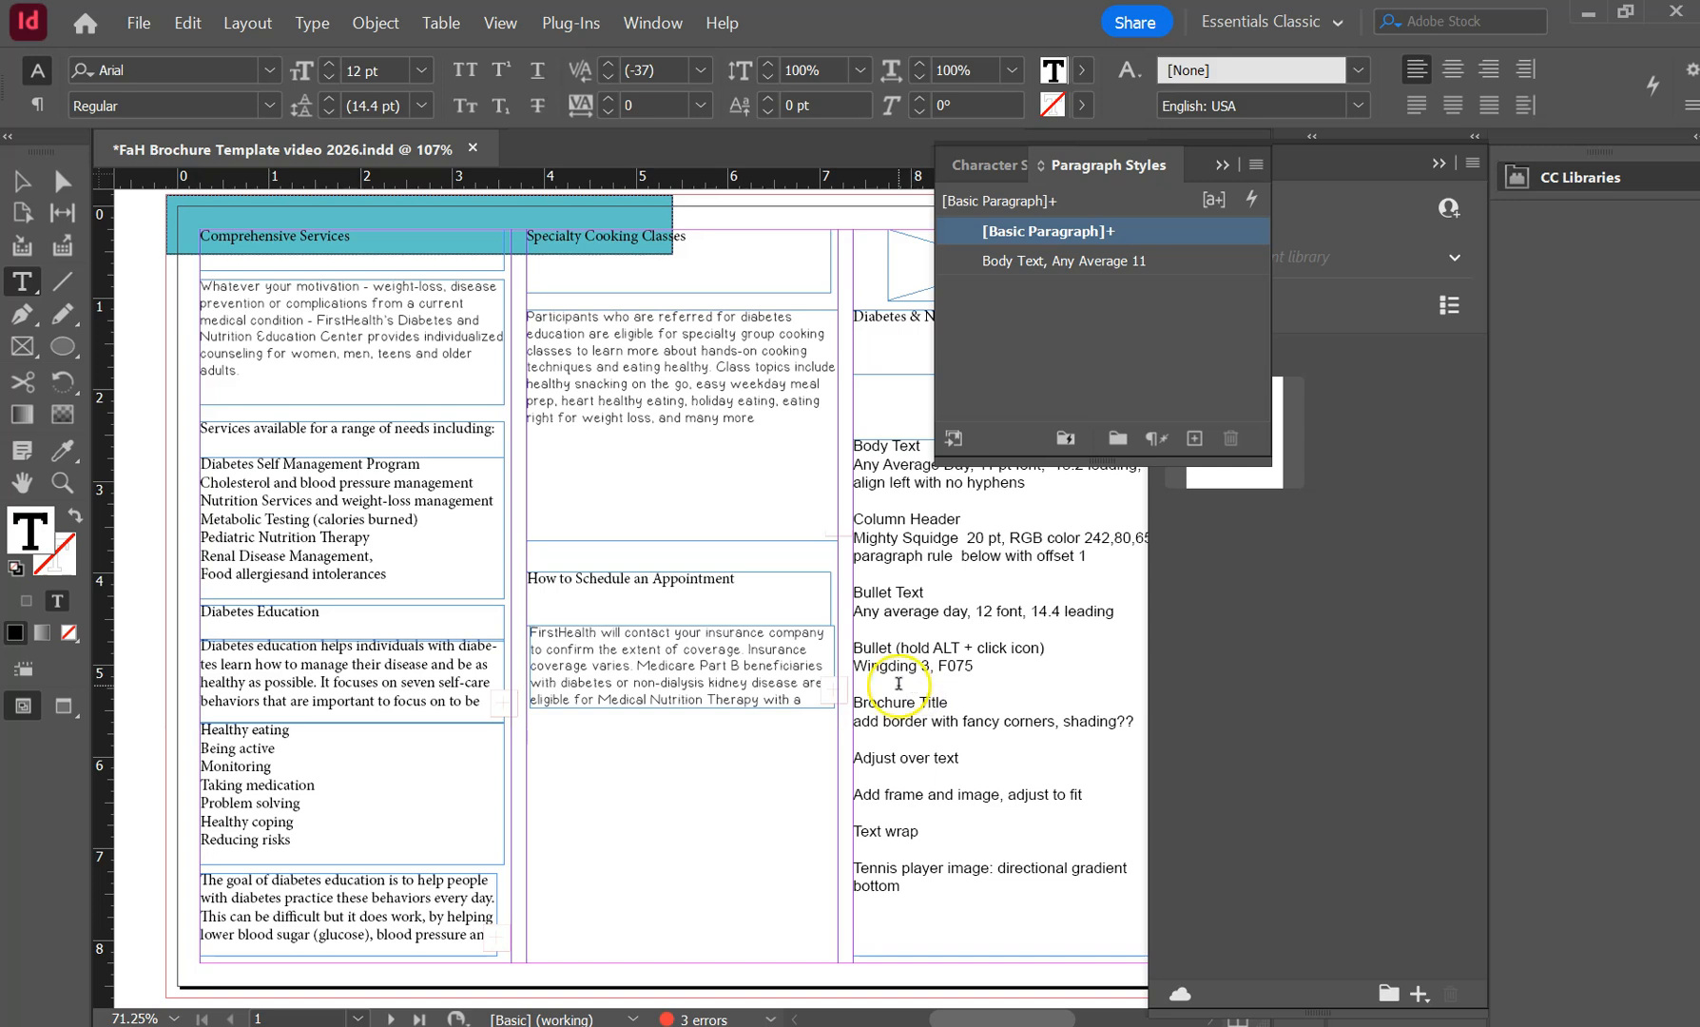
Set the "Specialty Cooking Classes" header to the Mighty Squidge font at 20 pt.
scroll(899, 683, "up", 2)
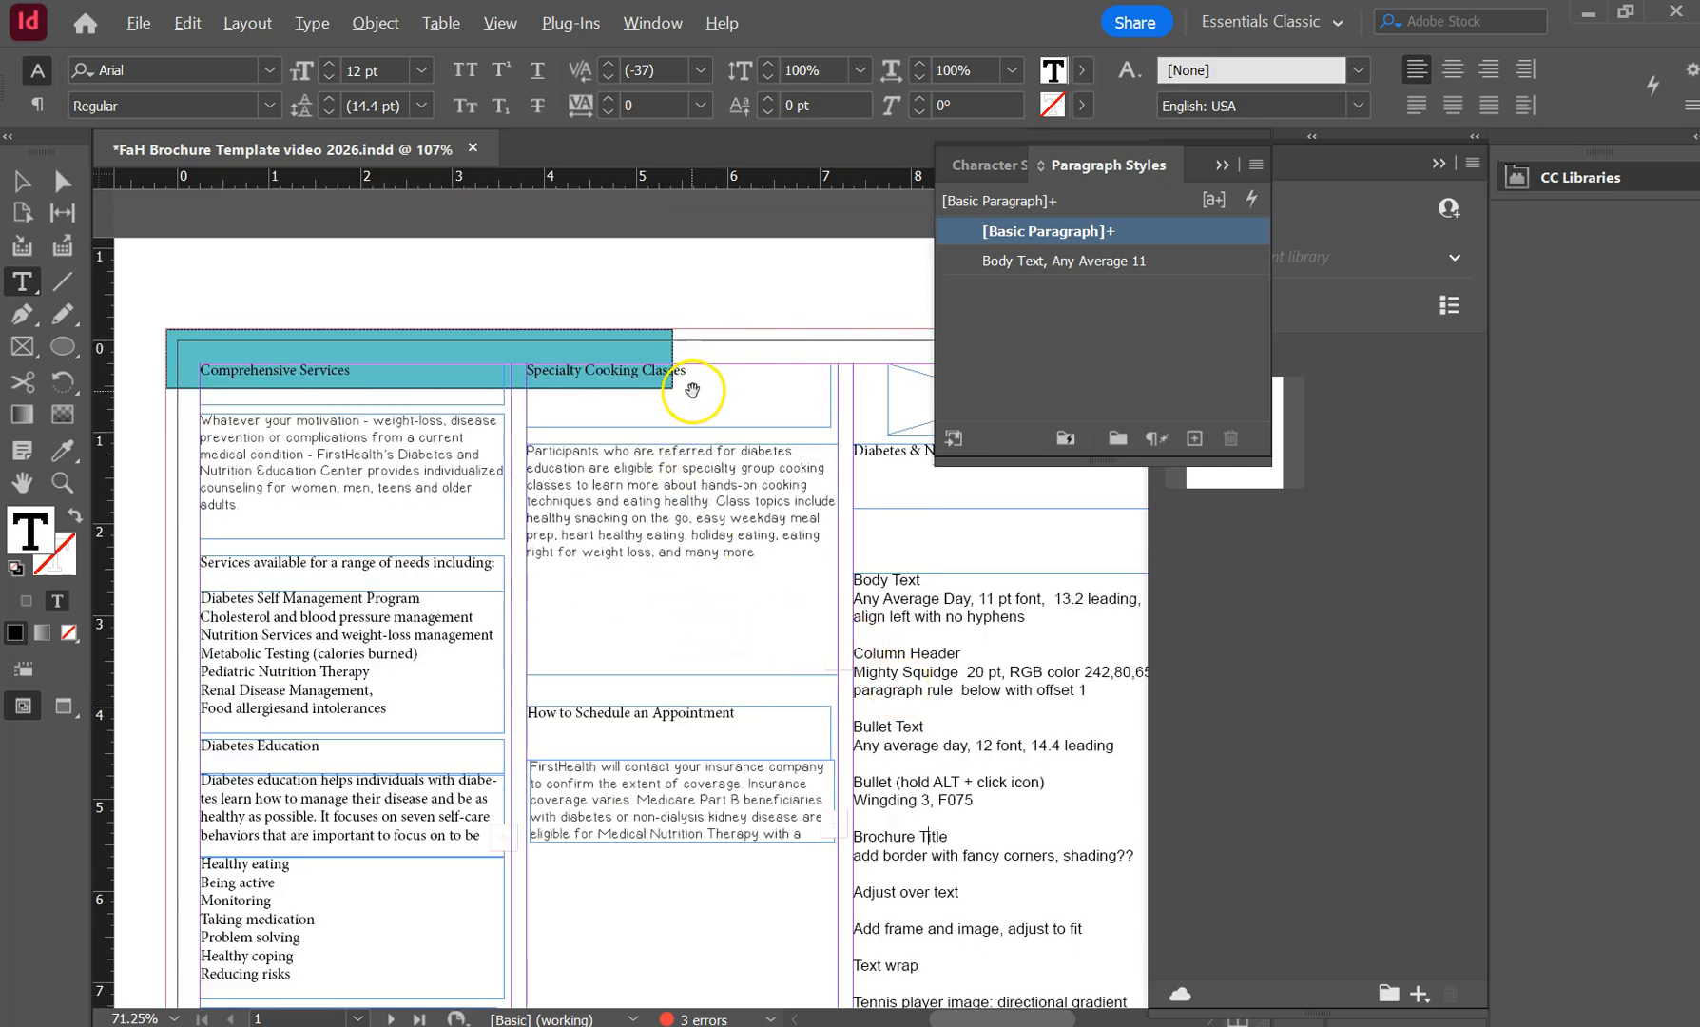
left_click(532, 373)
left_click_drag(690, 377, 732, 374)
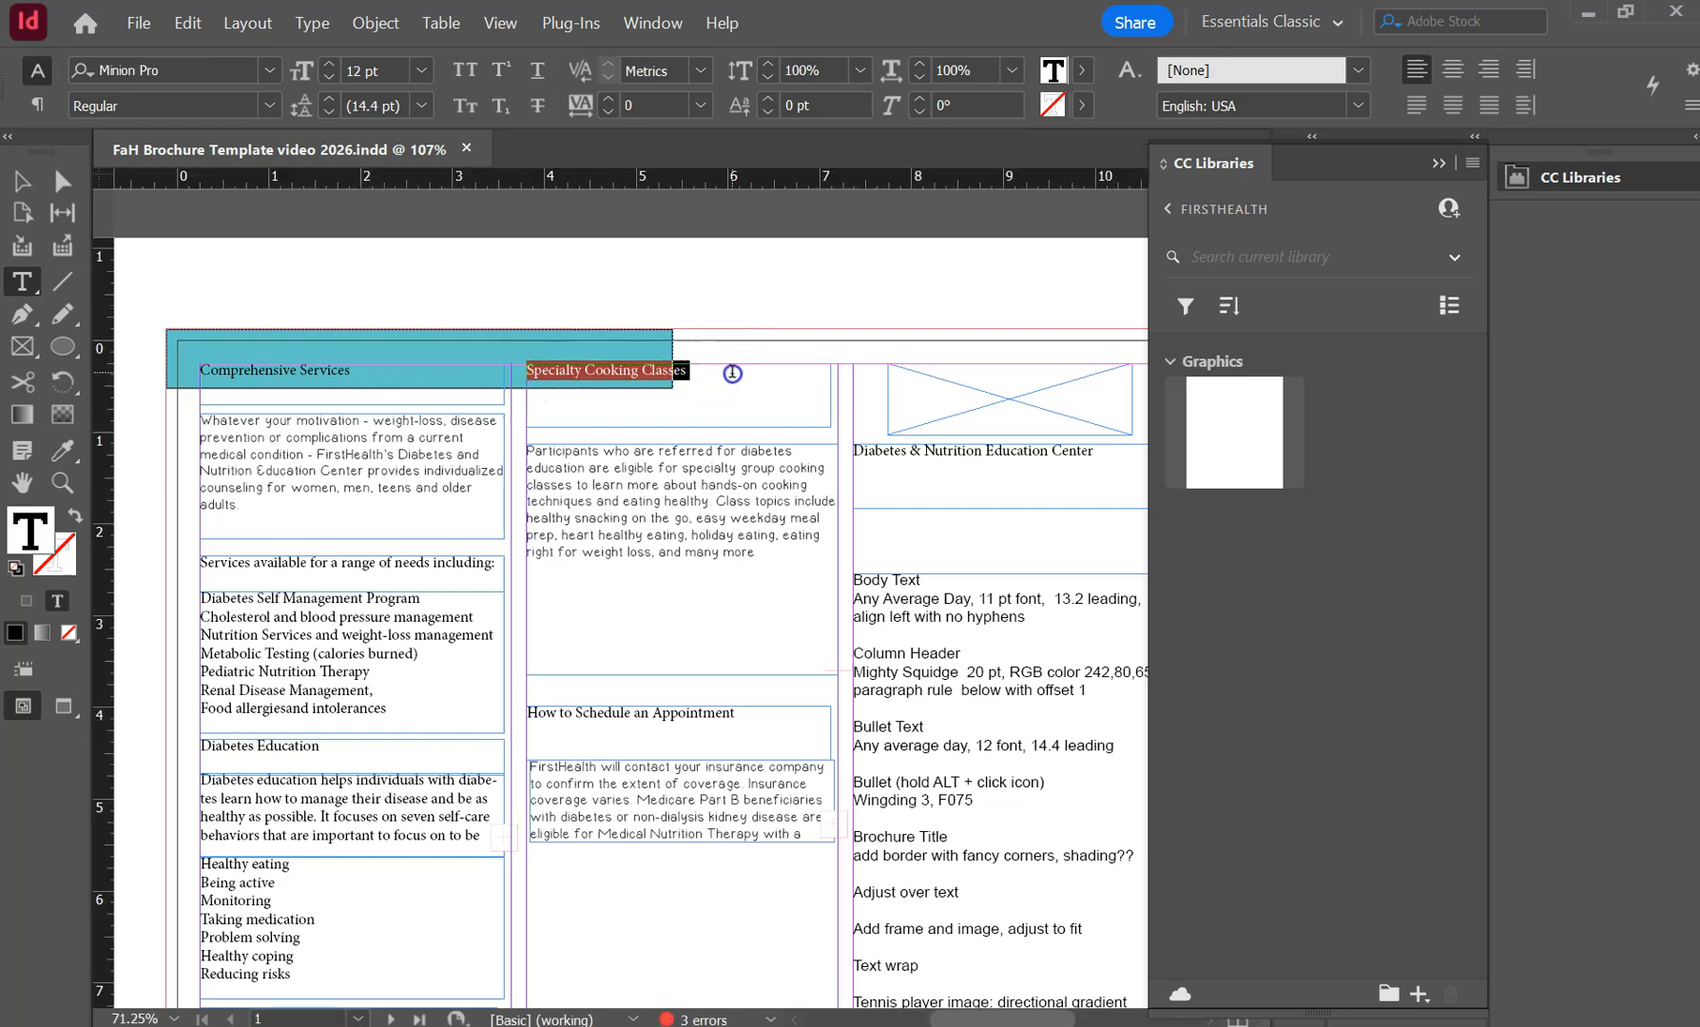
left_click(267, 68)
type("M")
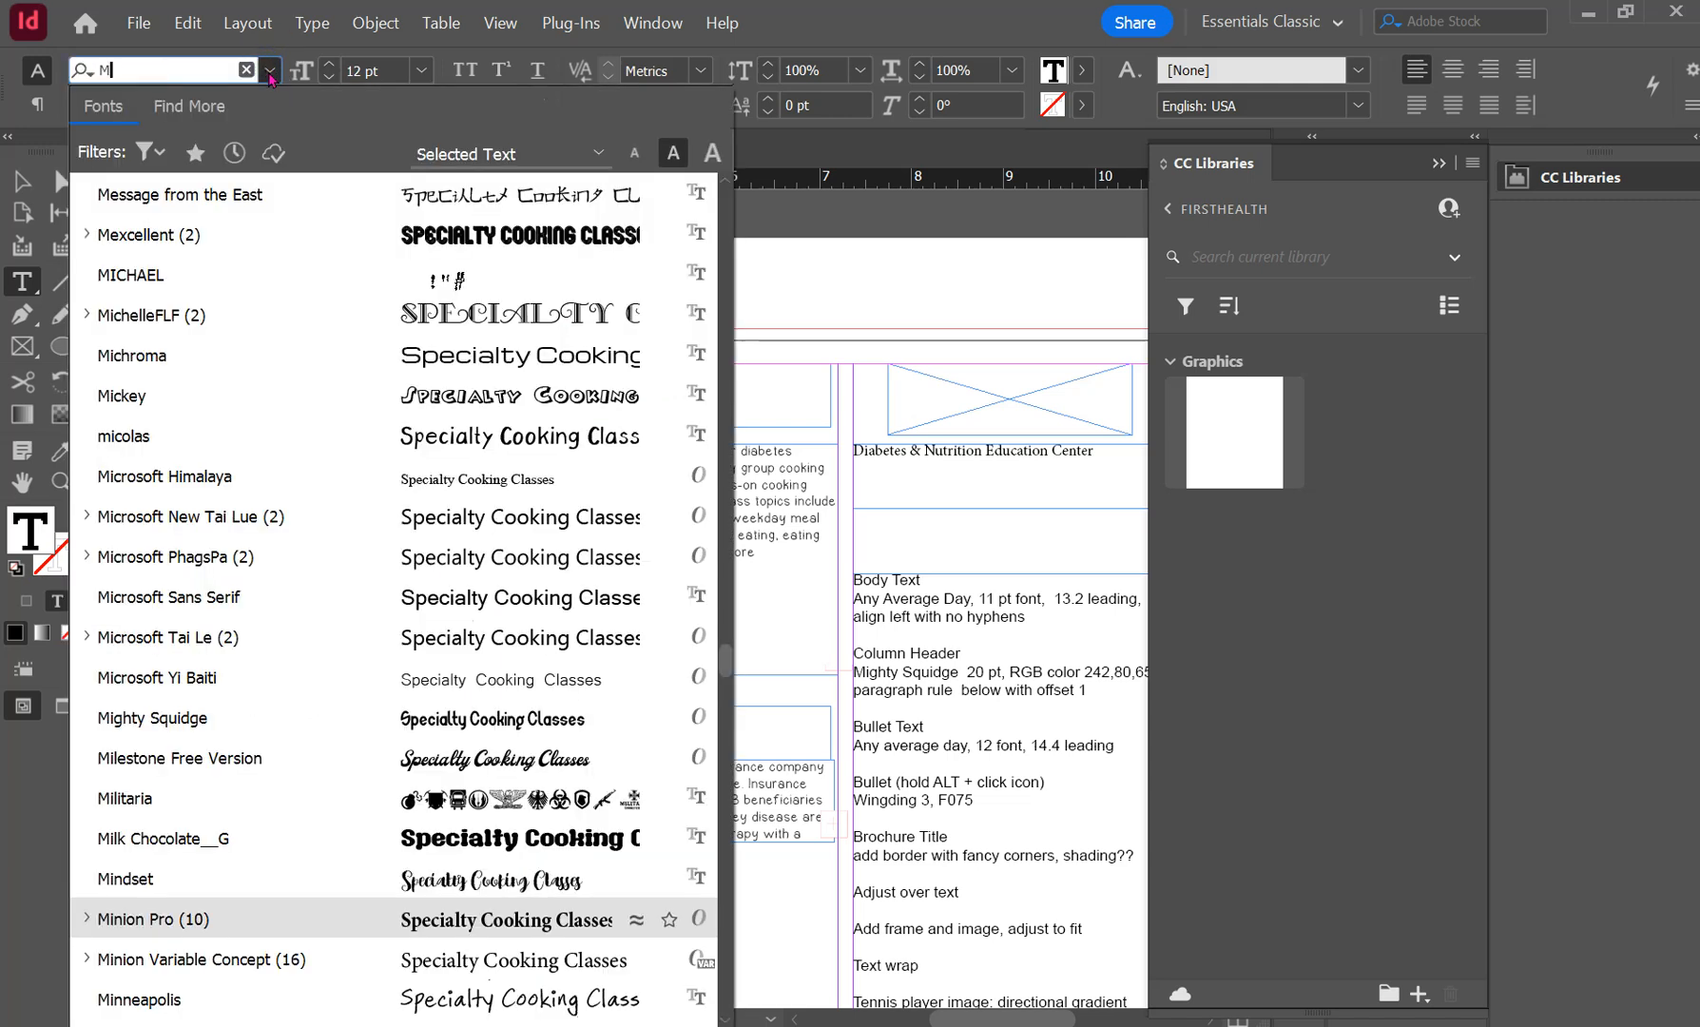
type("igh")
left_click(188, 197)
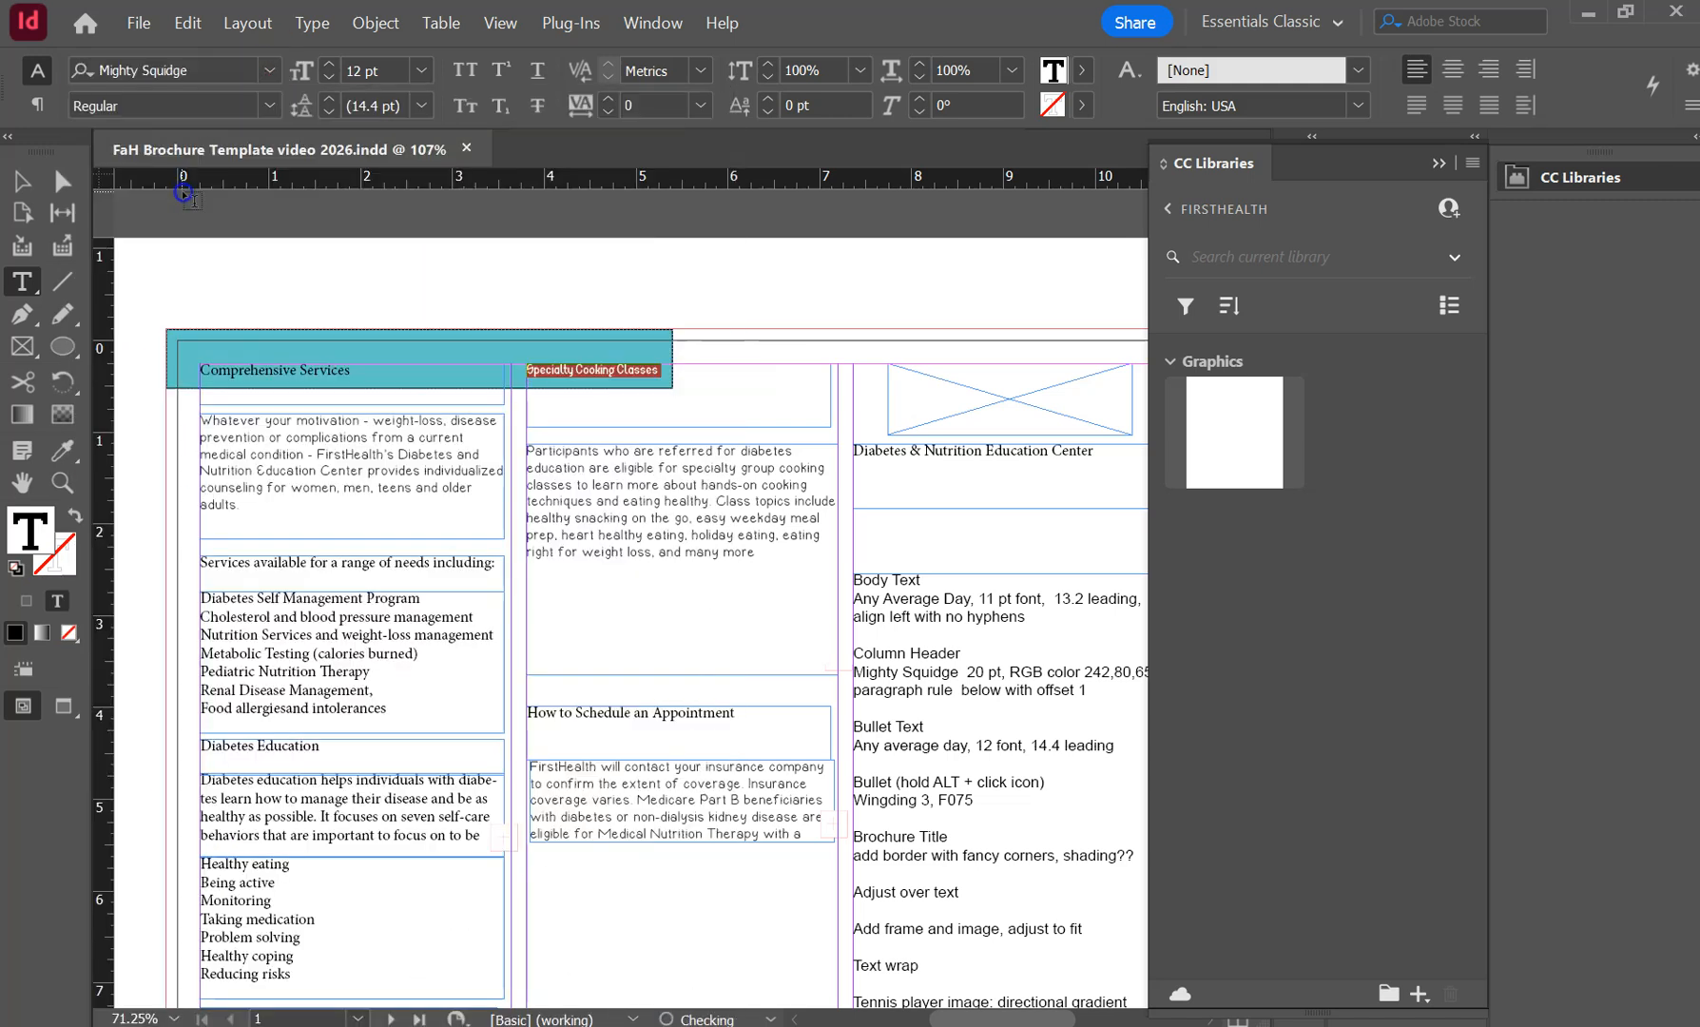
left_click(360, 69)
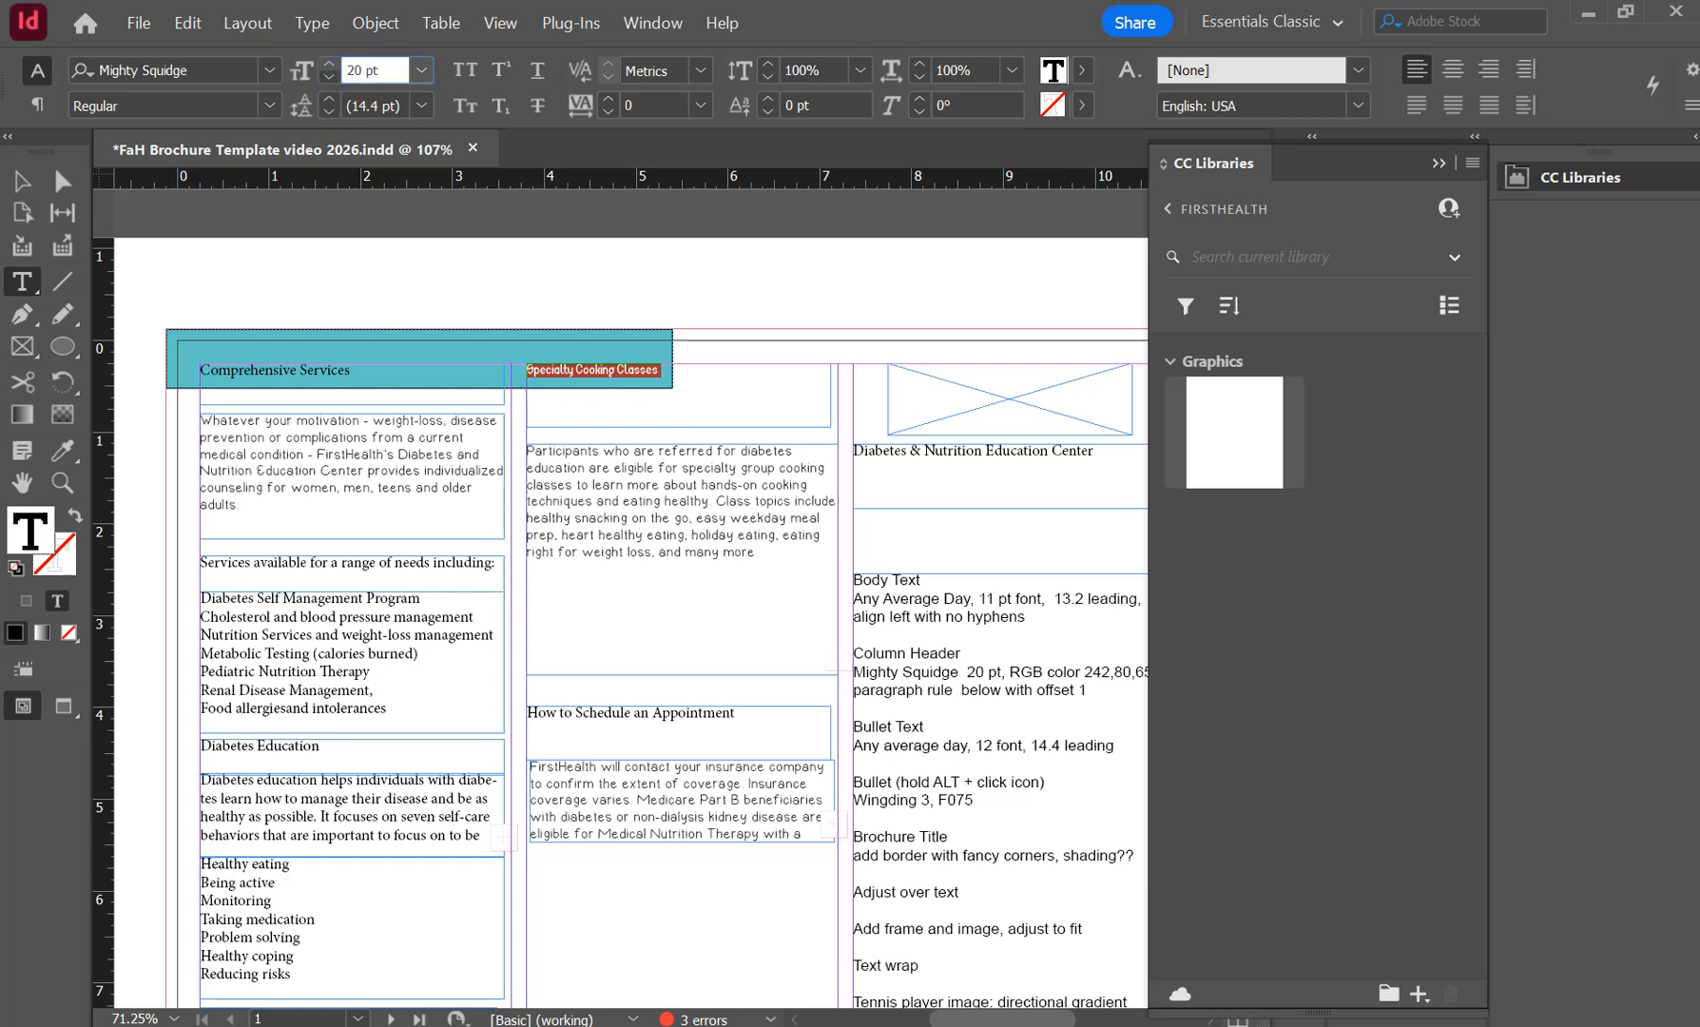
left_click(356, 82)
Create a new text fill swatch for the "Specialty Cooking Classes" header and name it "FaH Red".
left_click(1082, 69)
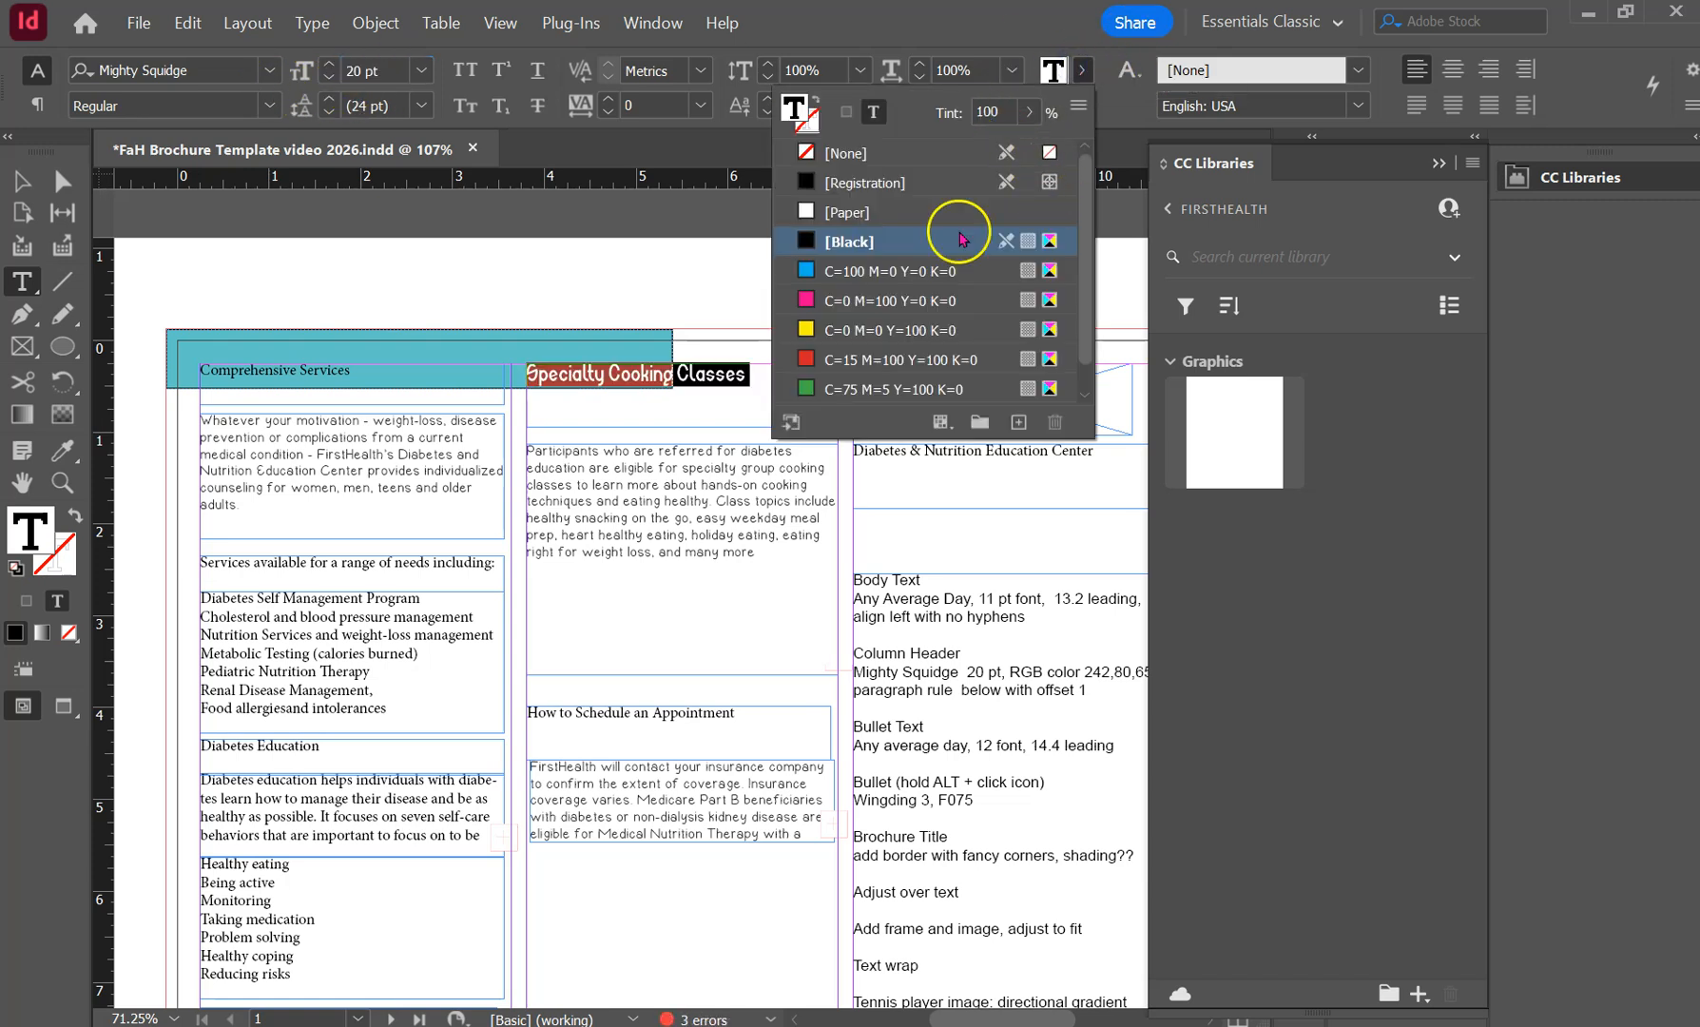
scroll(884, 361, "down", 1)
scroll(932, 276, "up", 1)
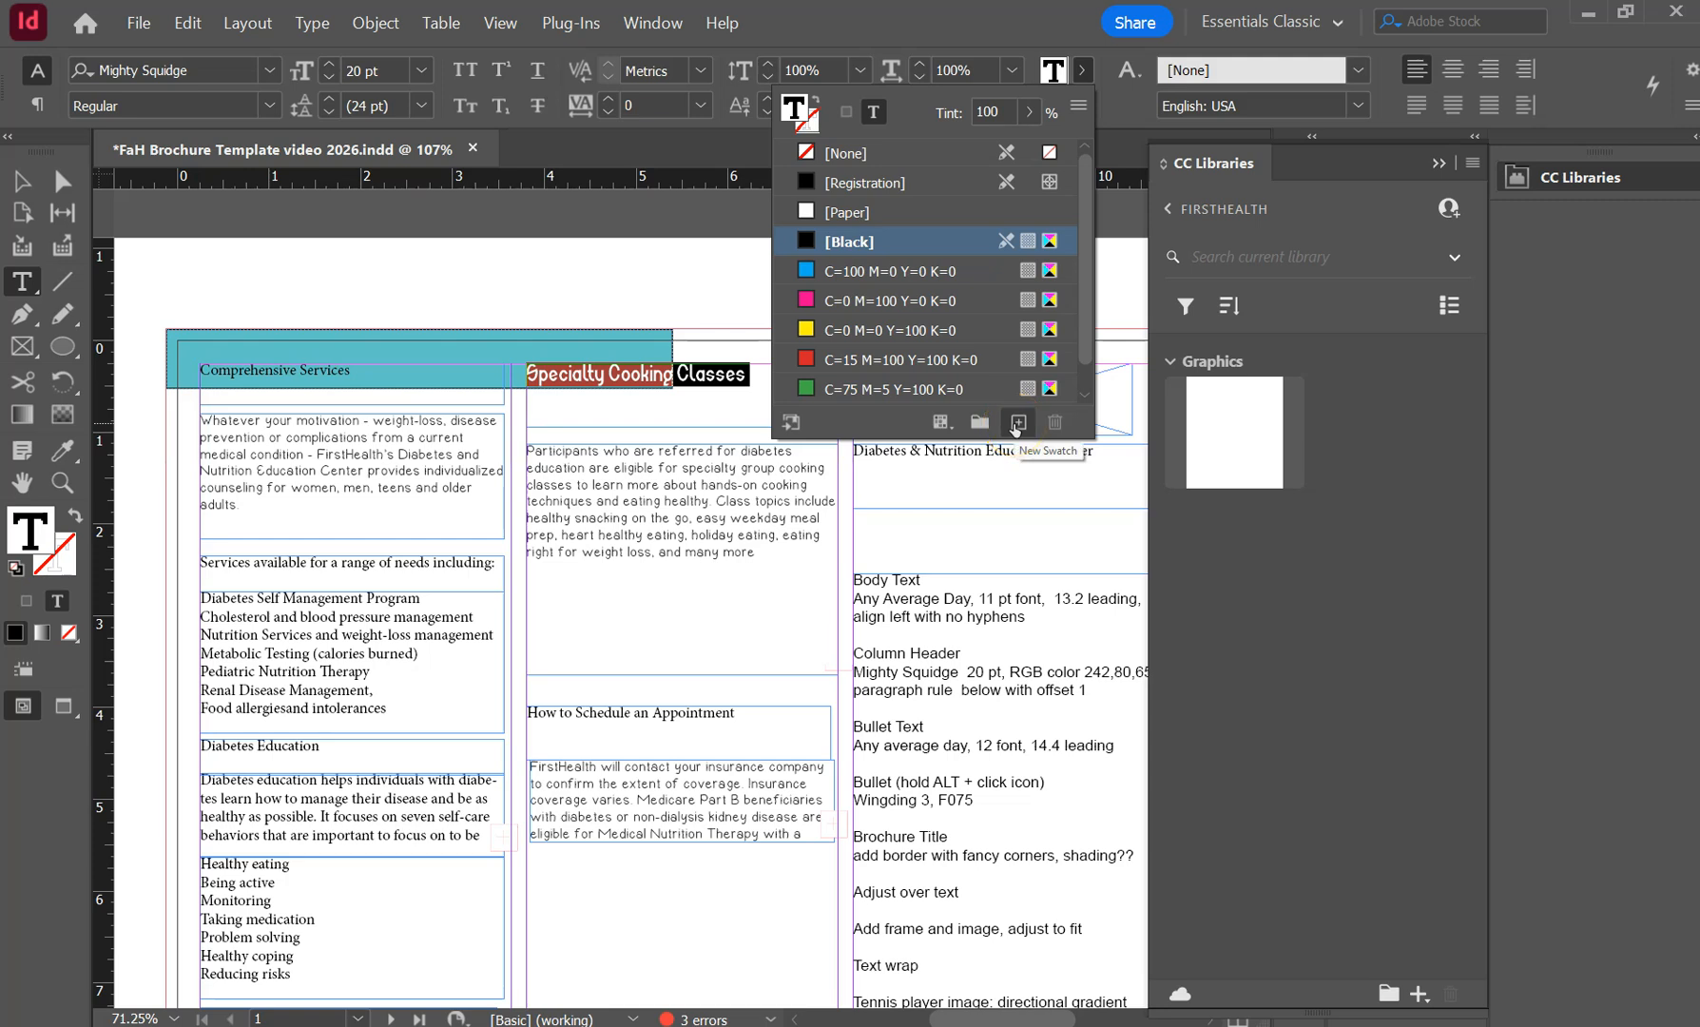
left_click(1016, 424)
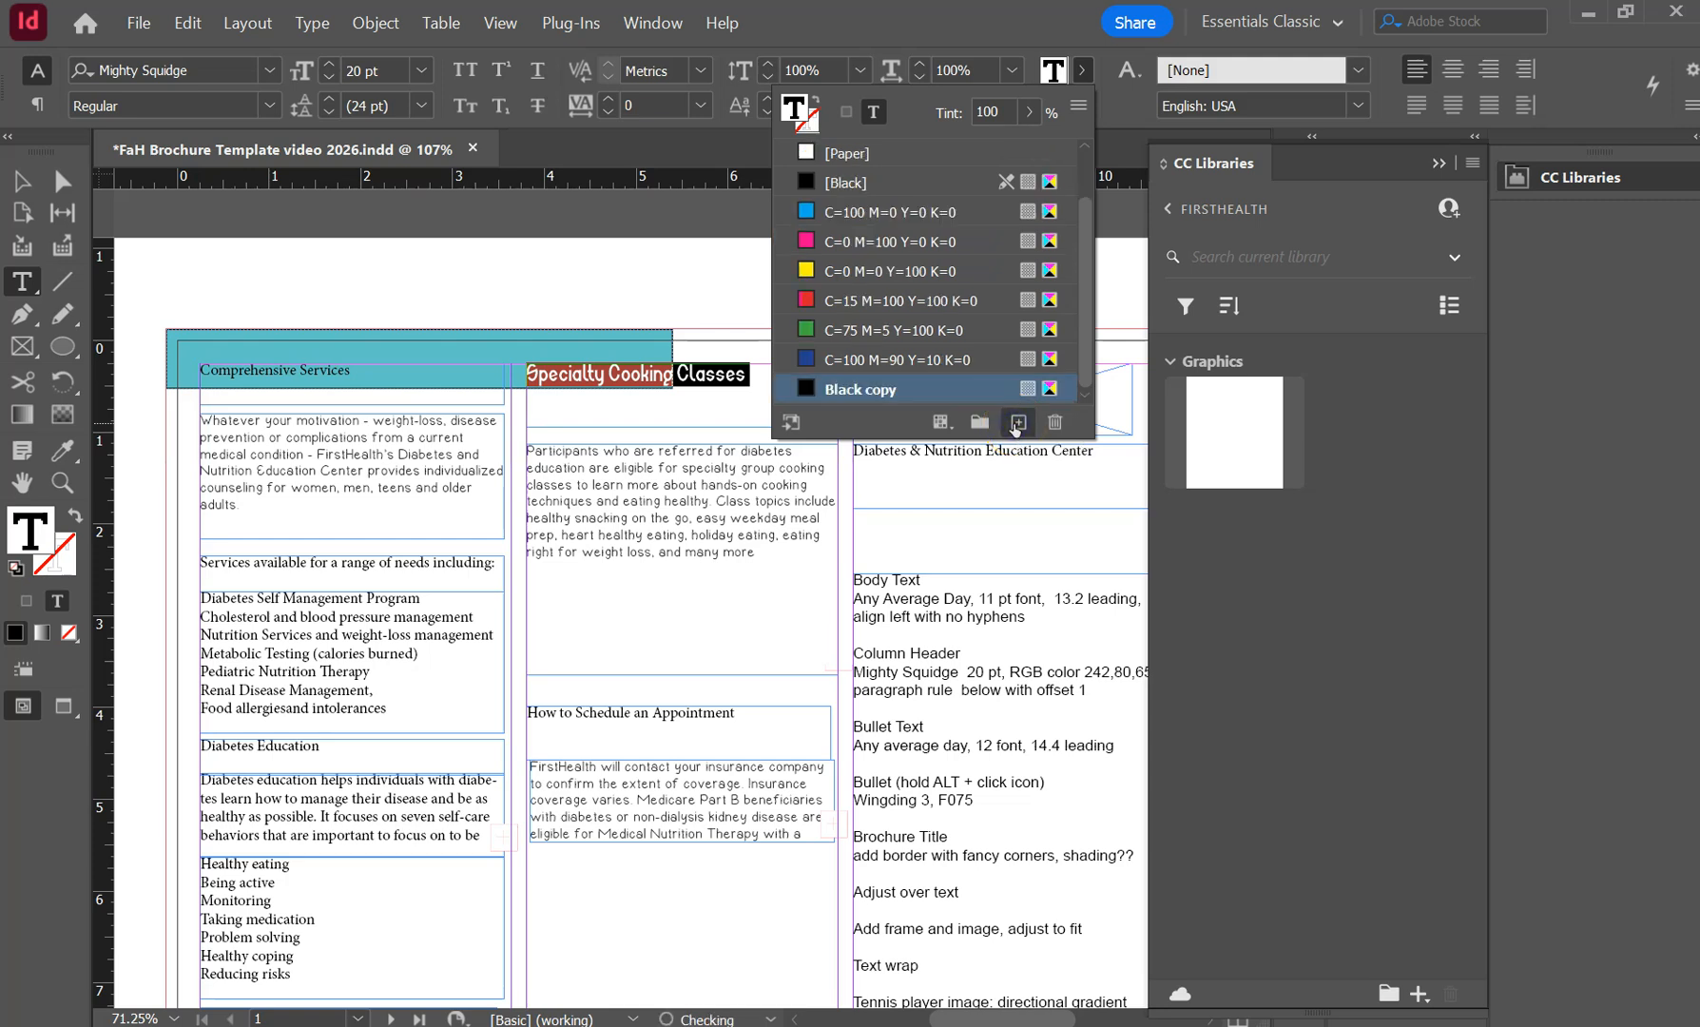
double_click(877, 388)
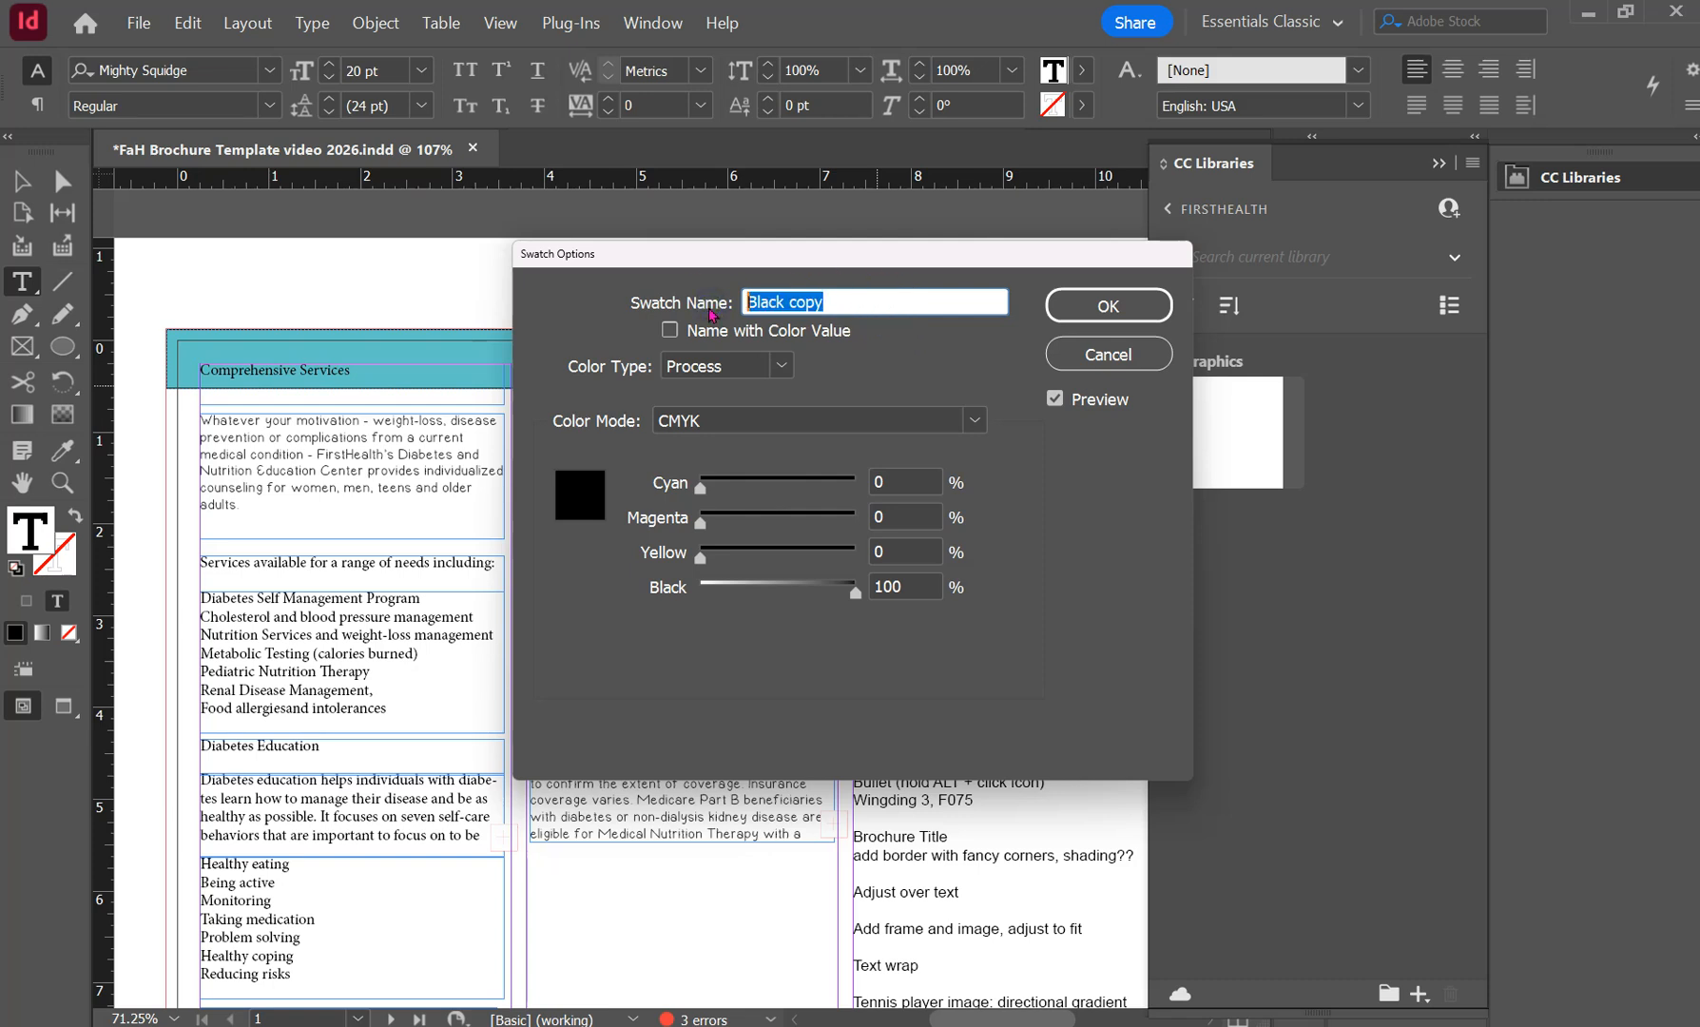
type("FaH Red")
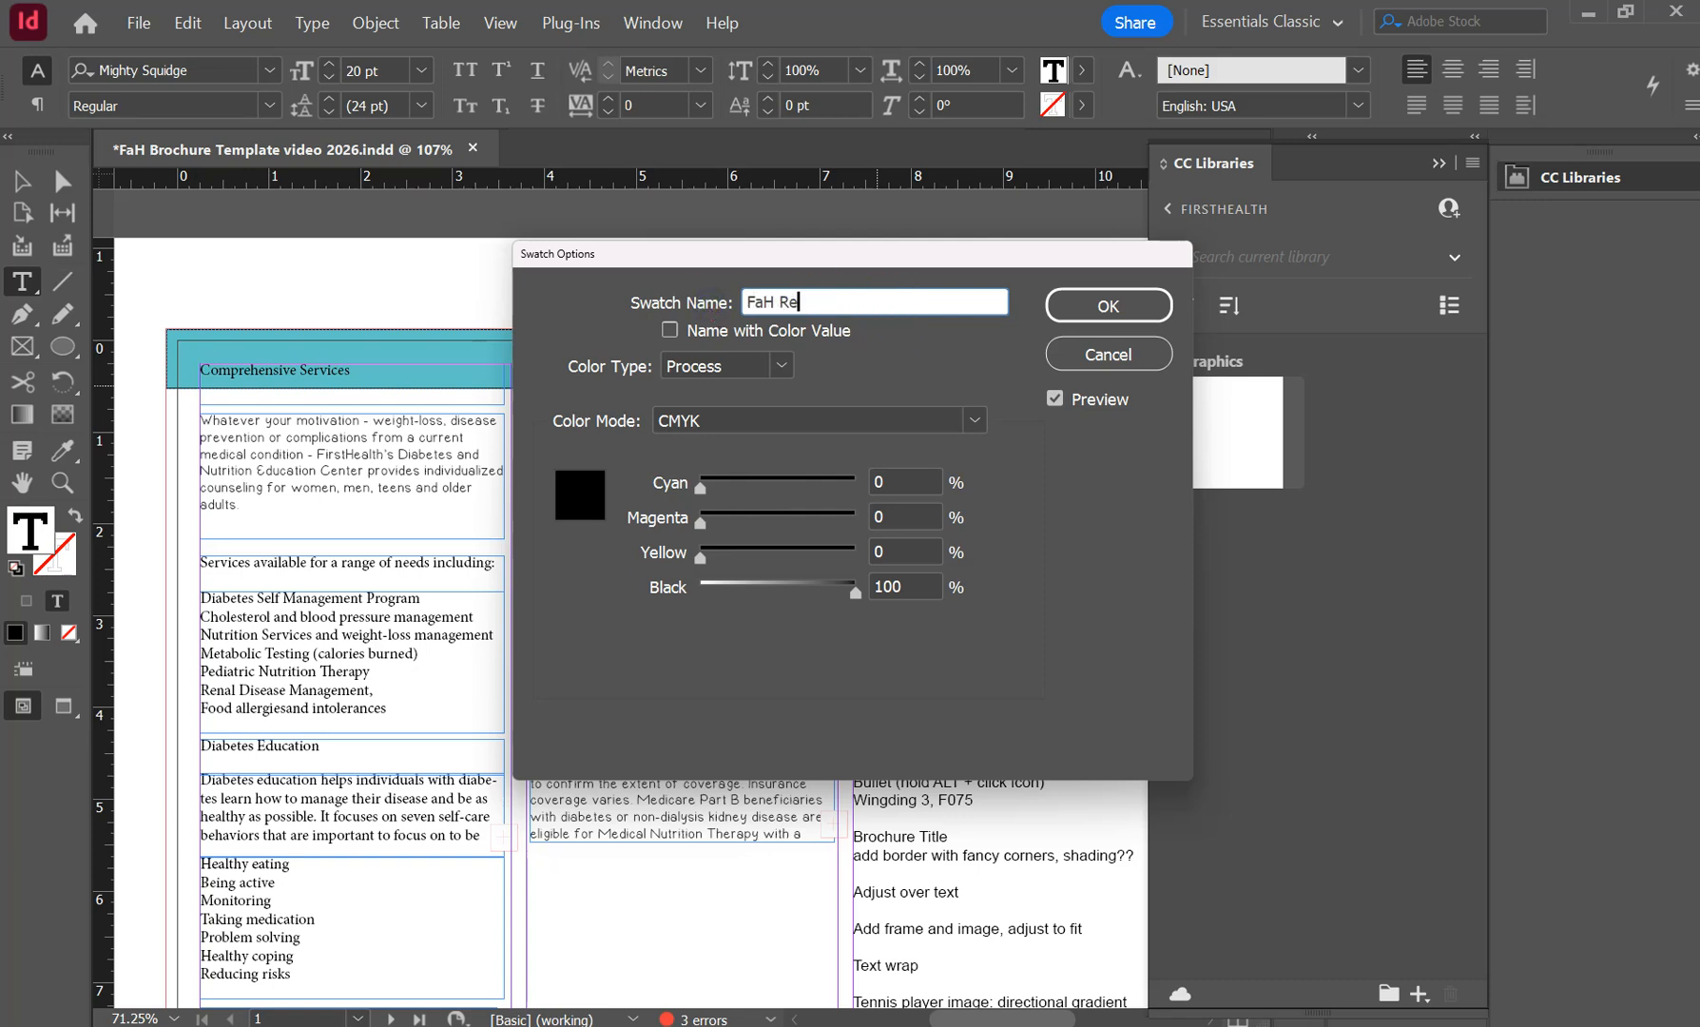
Define the FaH Red swatch in RGB mode with red 242, green 80 and blue 65.
left_click(770, 418)
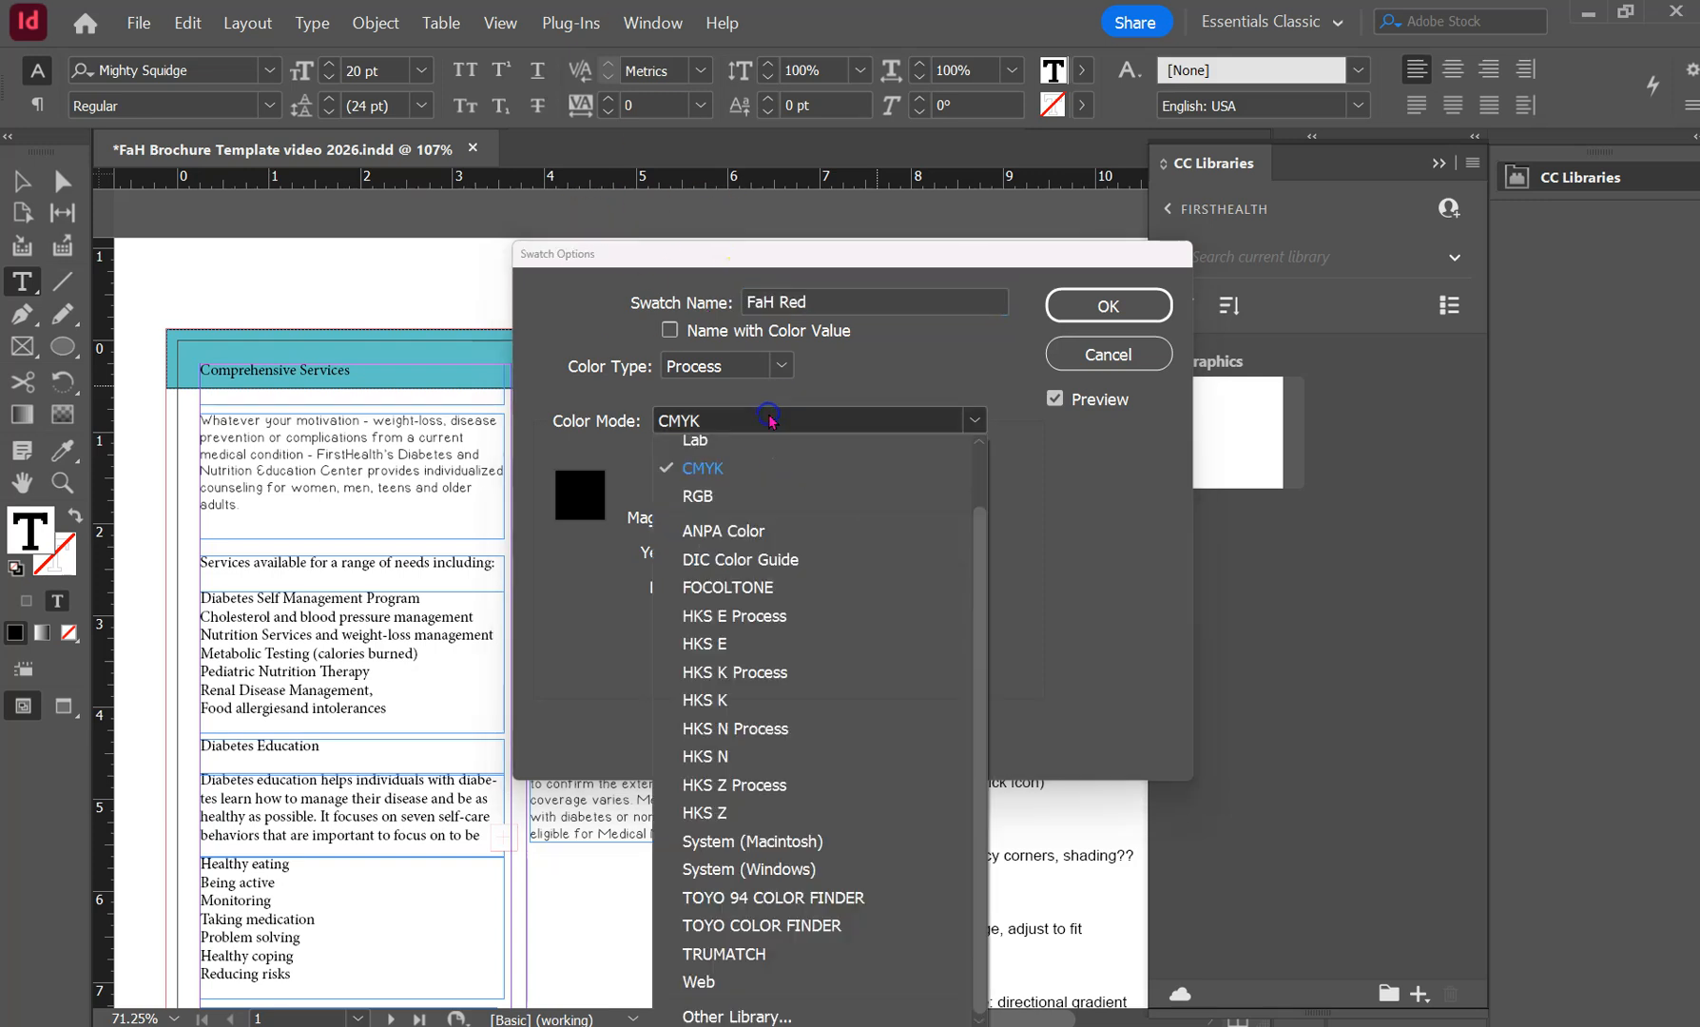
left_click(695, 496)
left_click_drag(843, 257, 419, 138)
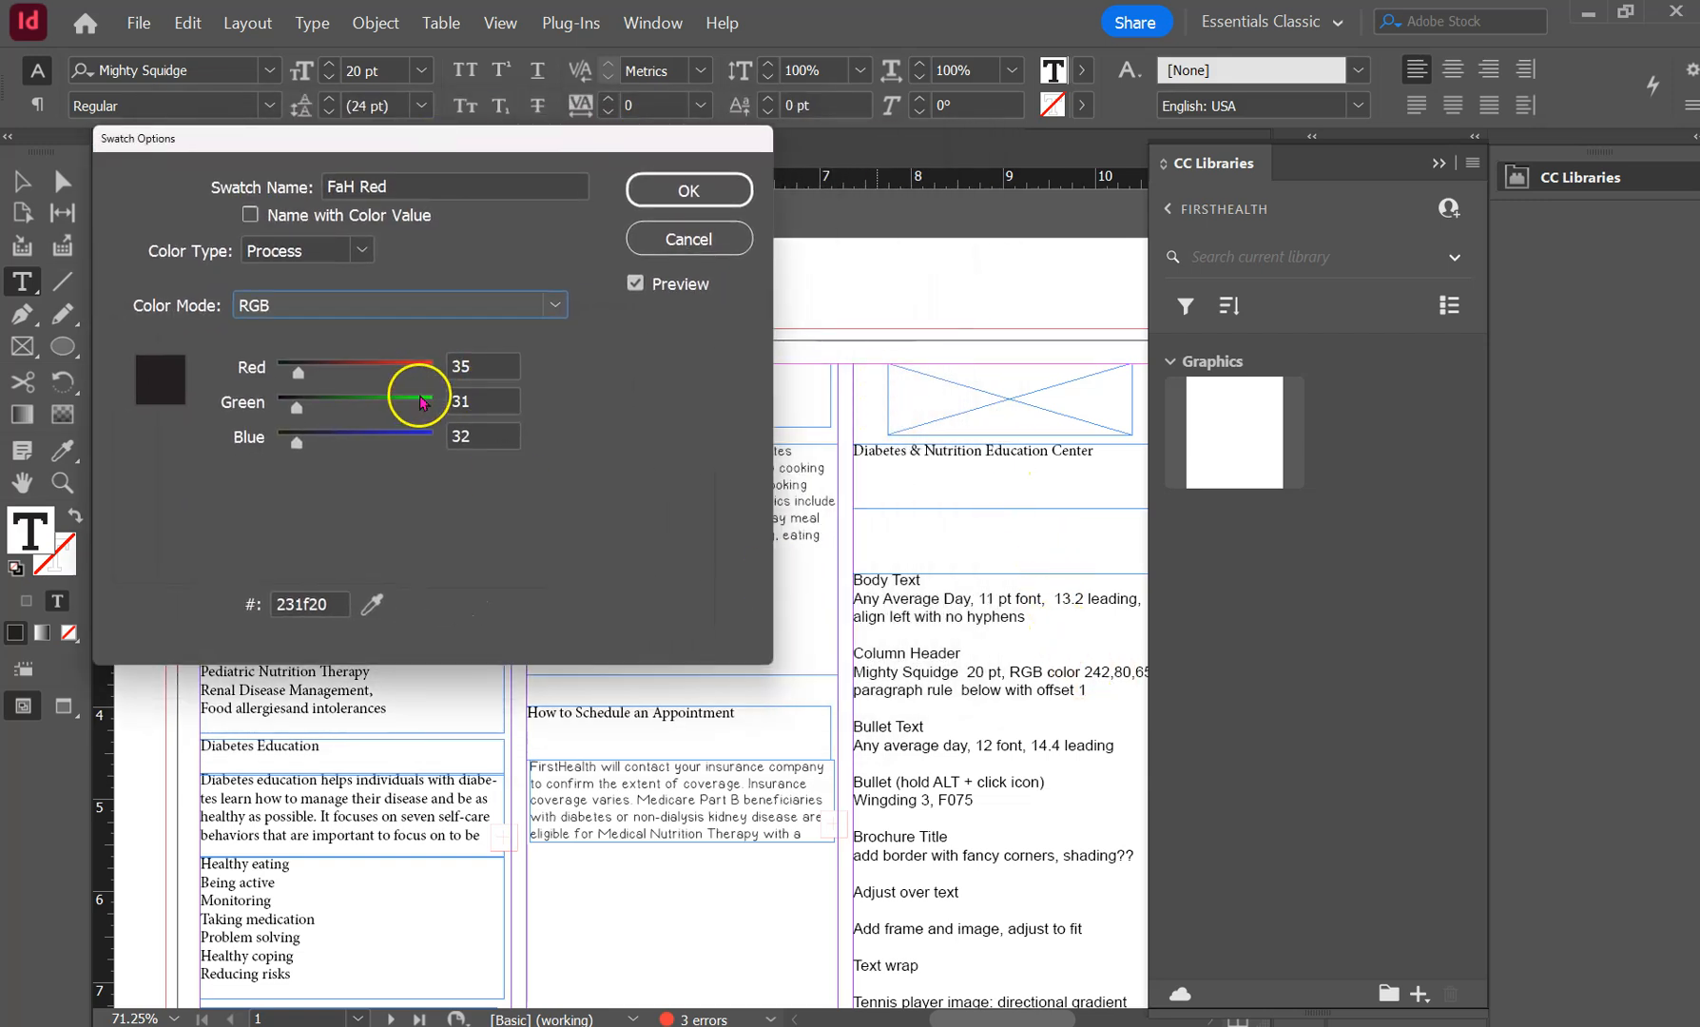
left_click_drag(485, 366, 419, 366)
type("242")
key("Tab")
type("80")
key("Tab")
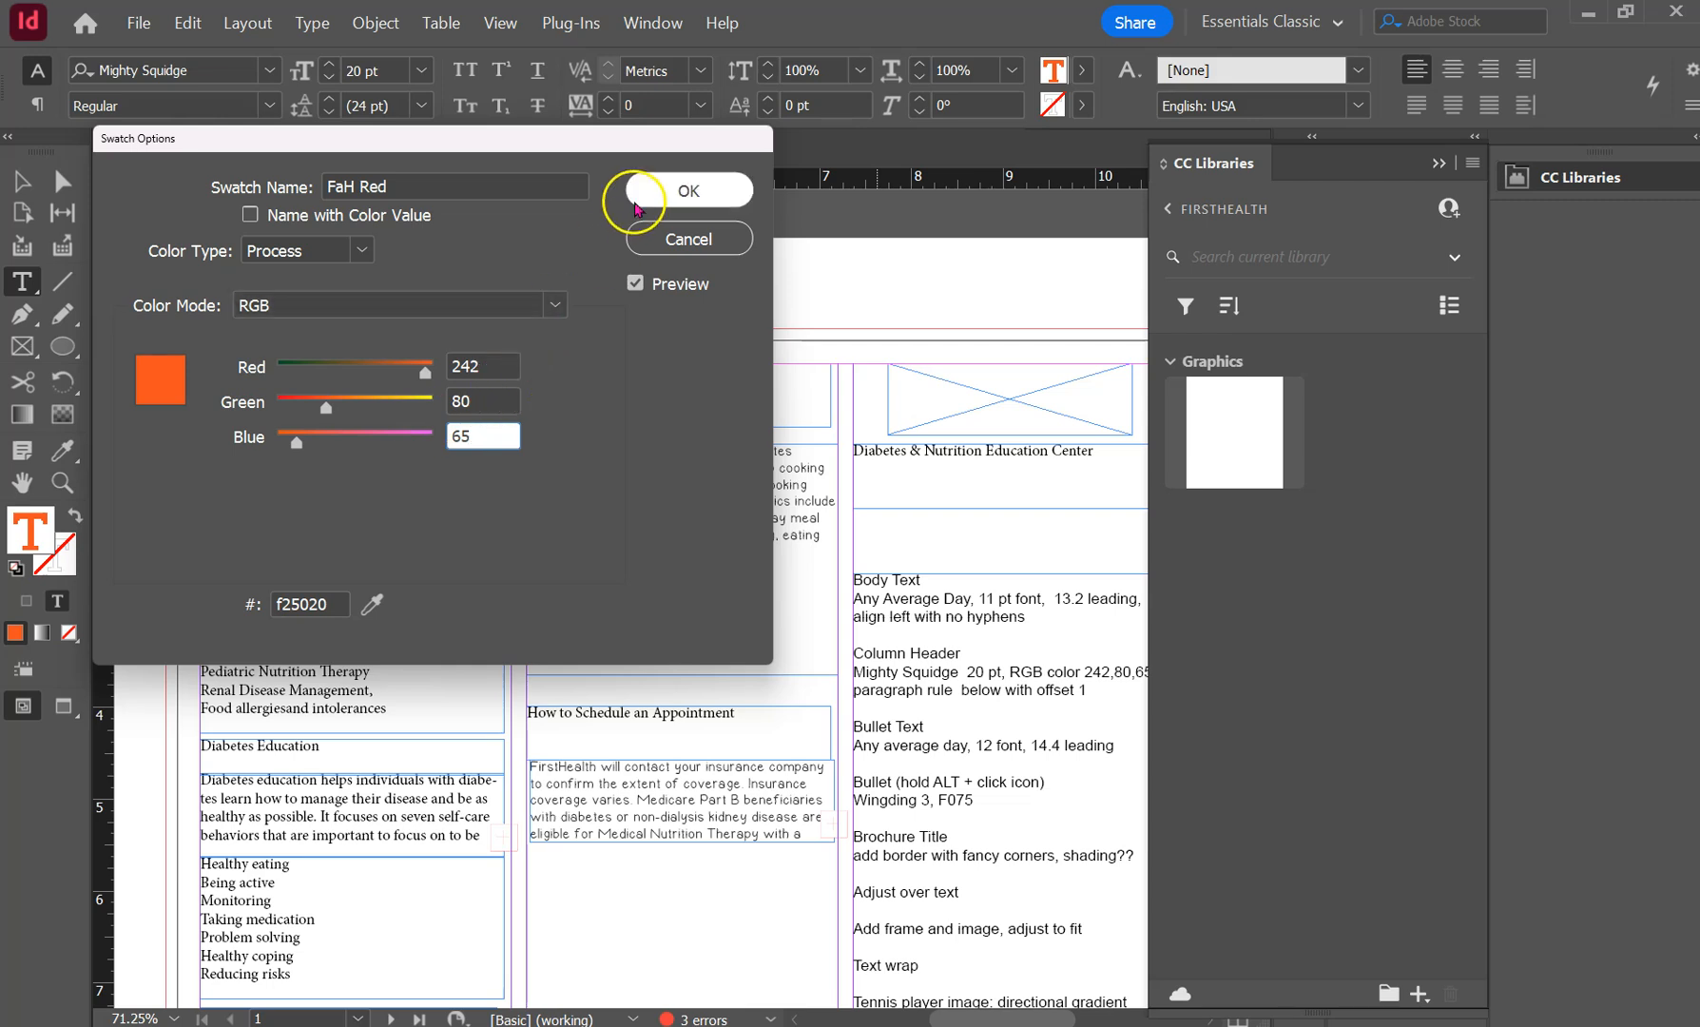
left_click(674, 190)
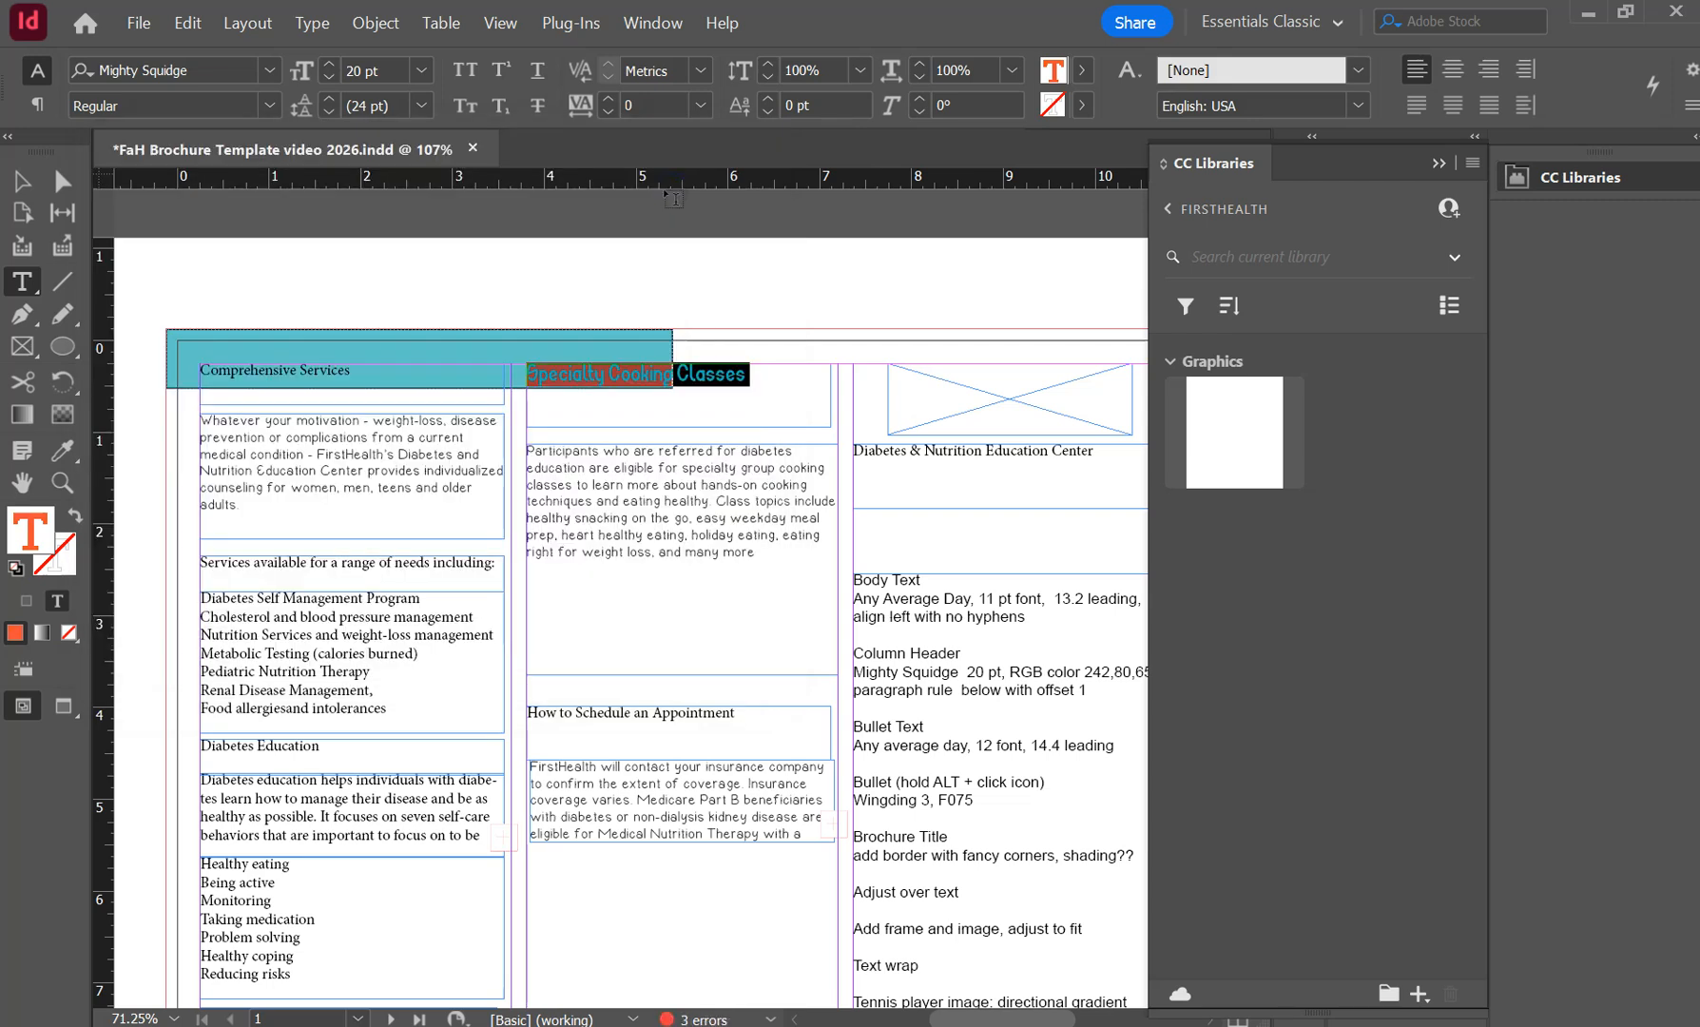
Add the header's text fill color to the FirstHealth library, then return to the list of libraries.
left_click(1548, 181)
left_click(1575, 184)
left_click(1584, 181)
left_click(1590, 180)
left_click(1398, 1004)
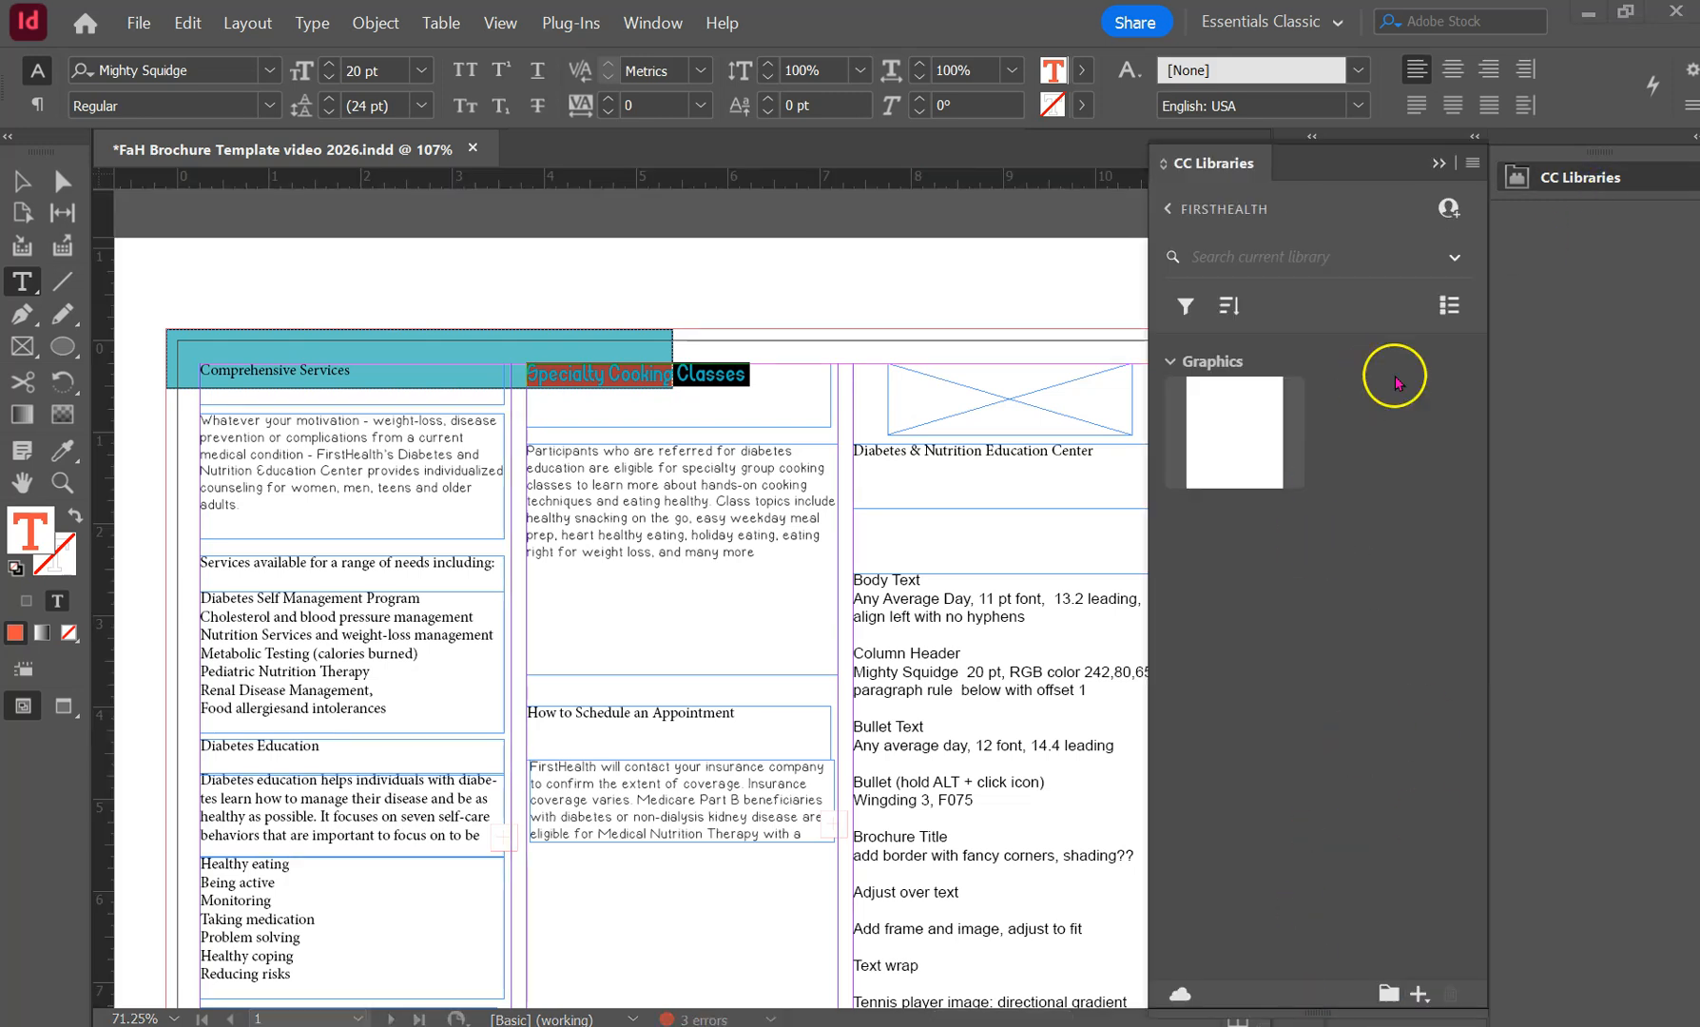
left_click(1420, 995)
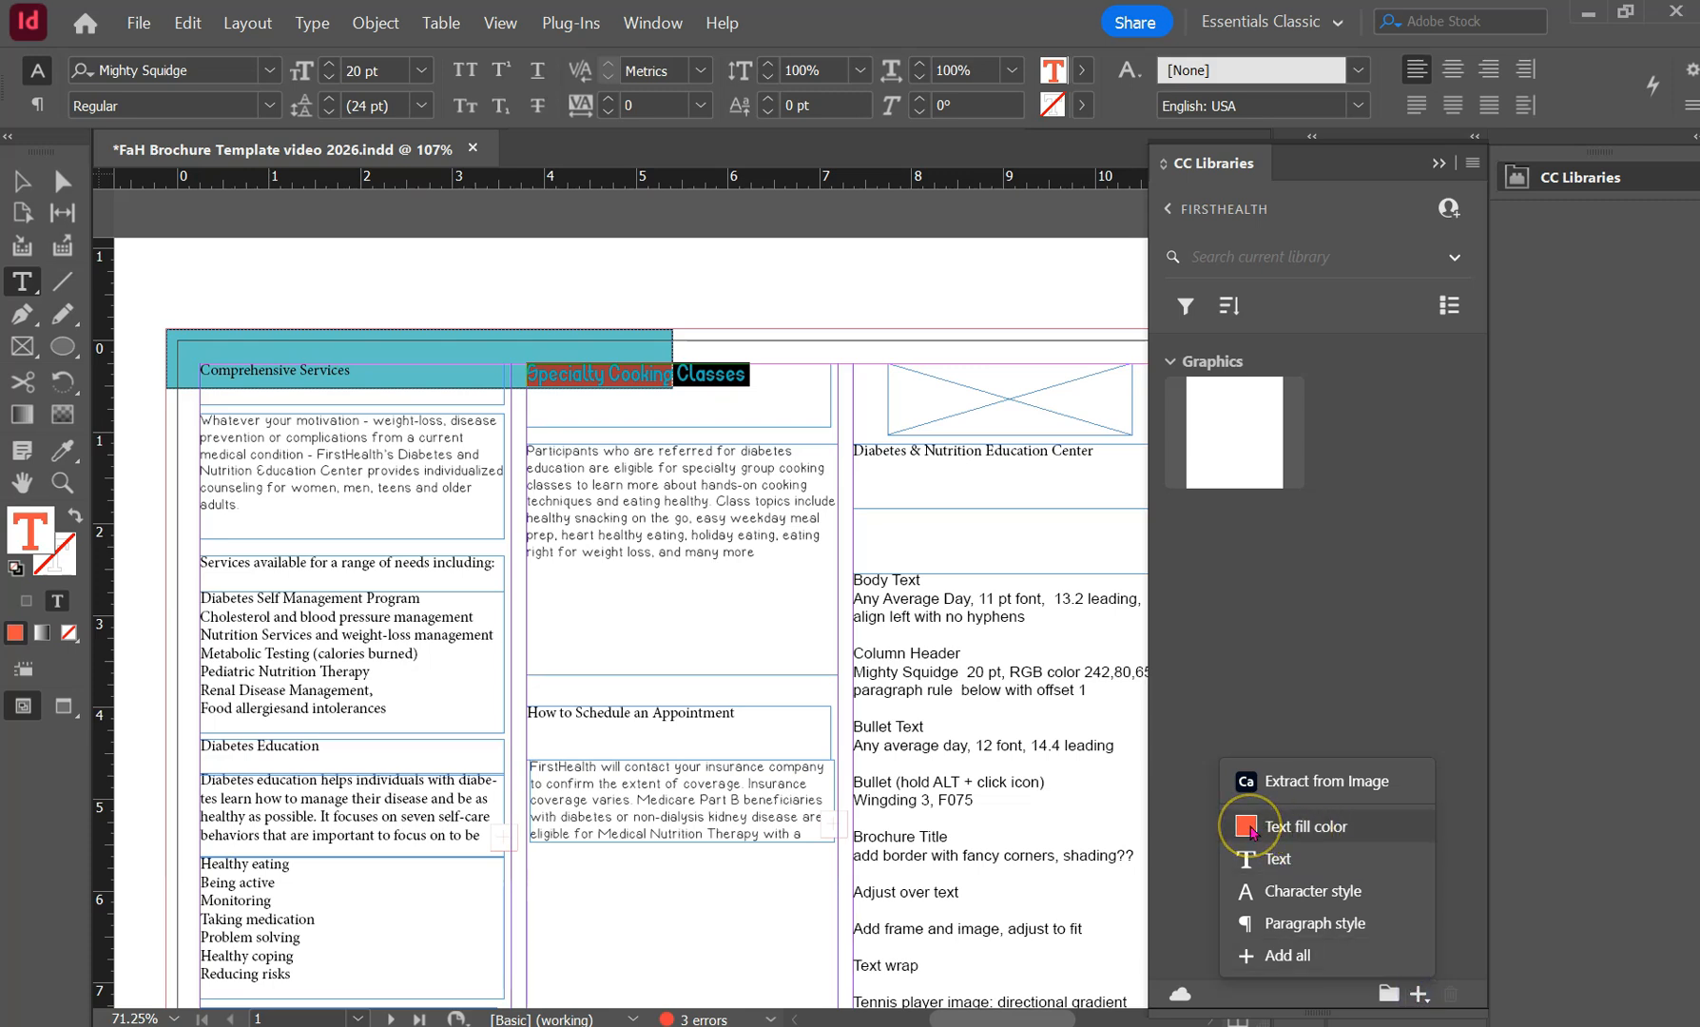
left_click(1251, 828)
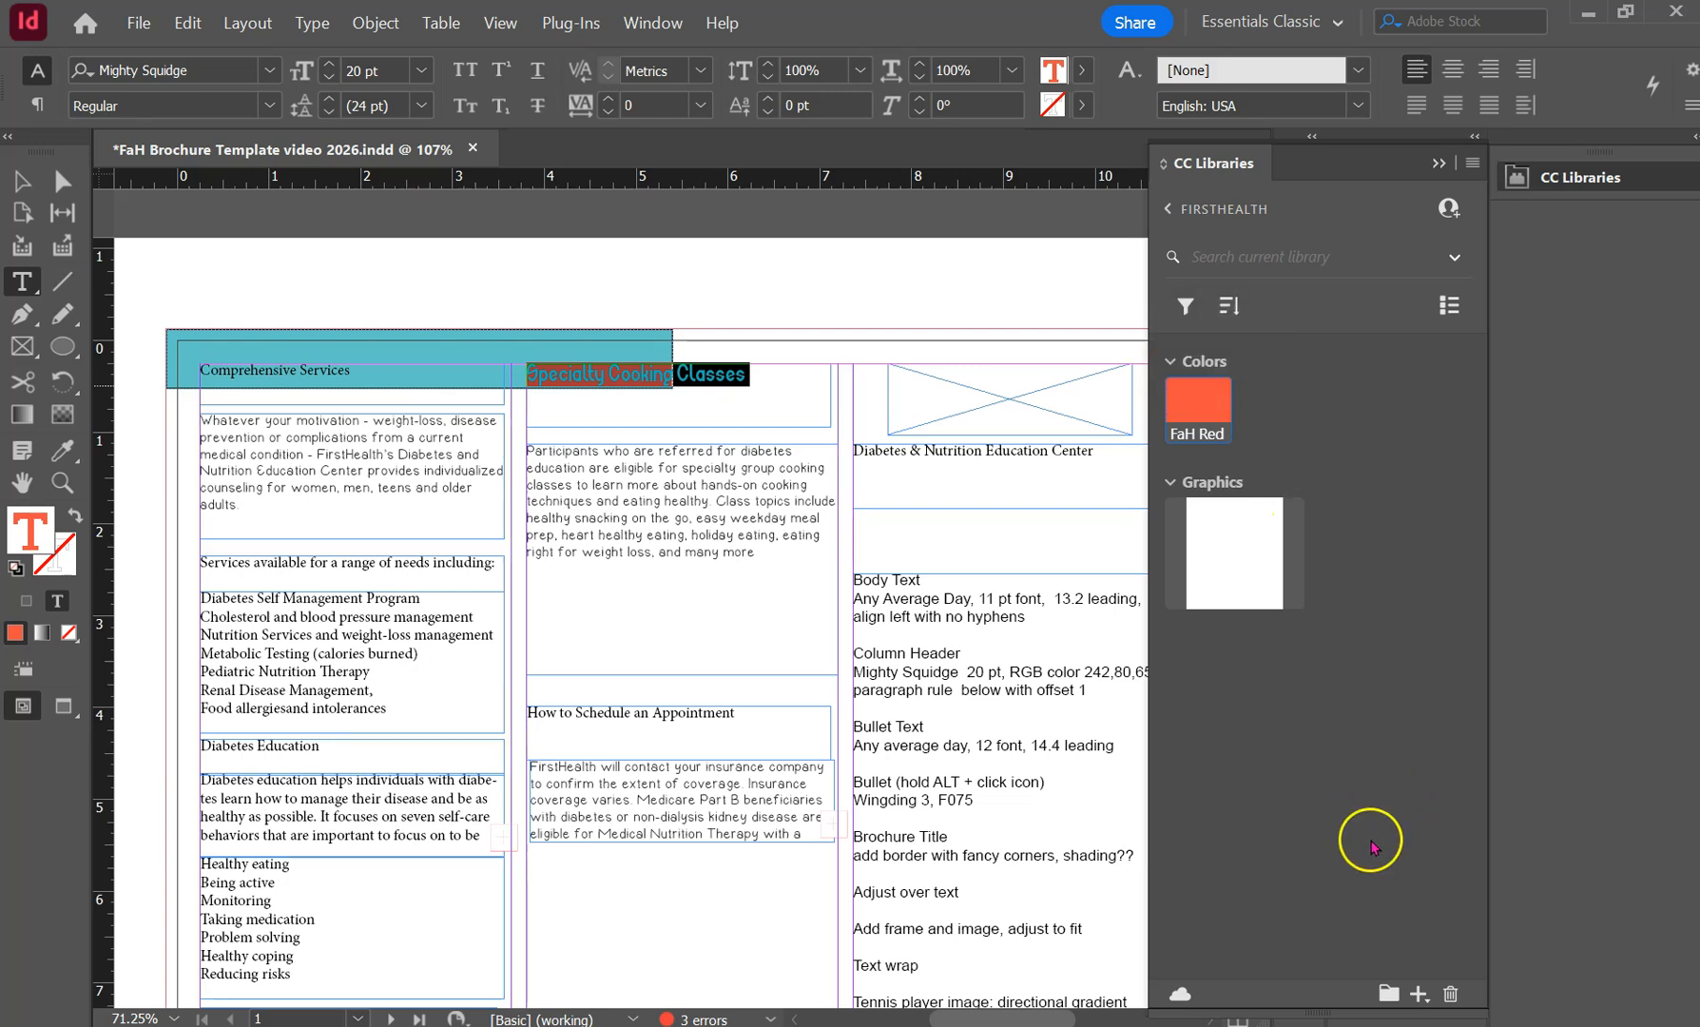
left_click(1167, 209)
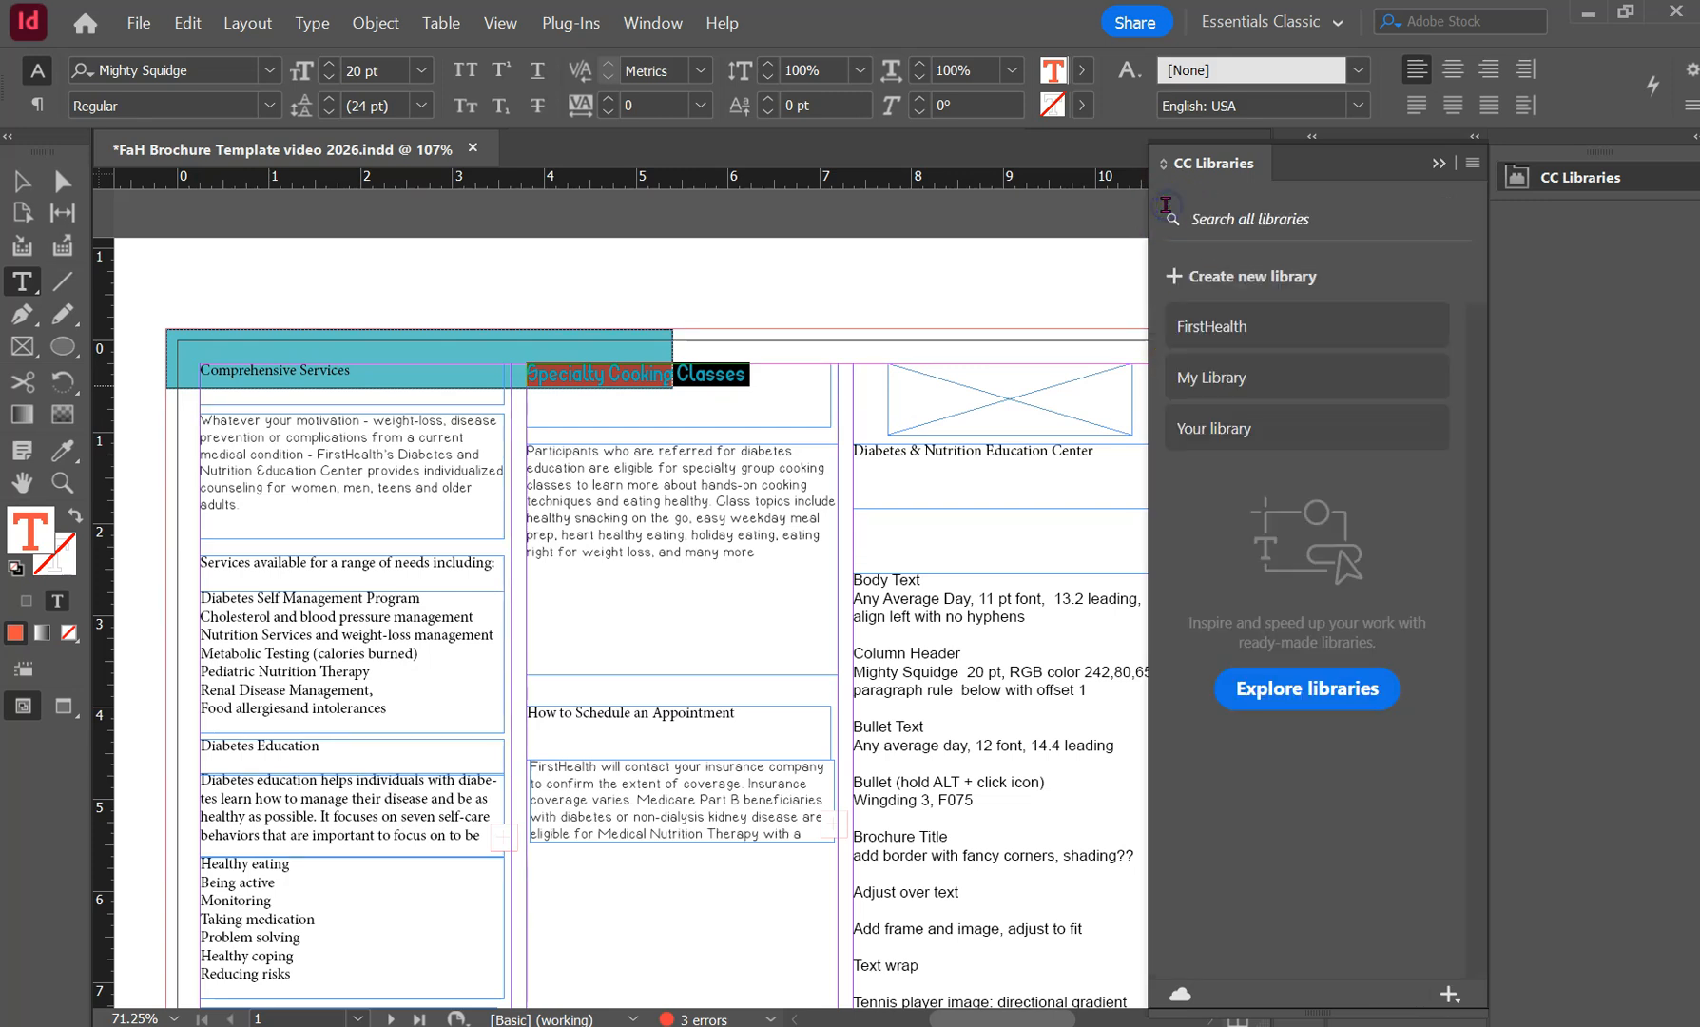
Turn on a paragraph rule below the "Specialty Cooking Classes" header with a 0.0625 in offset.
left_click(39, 107)
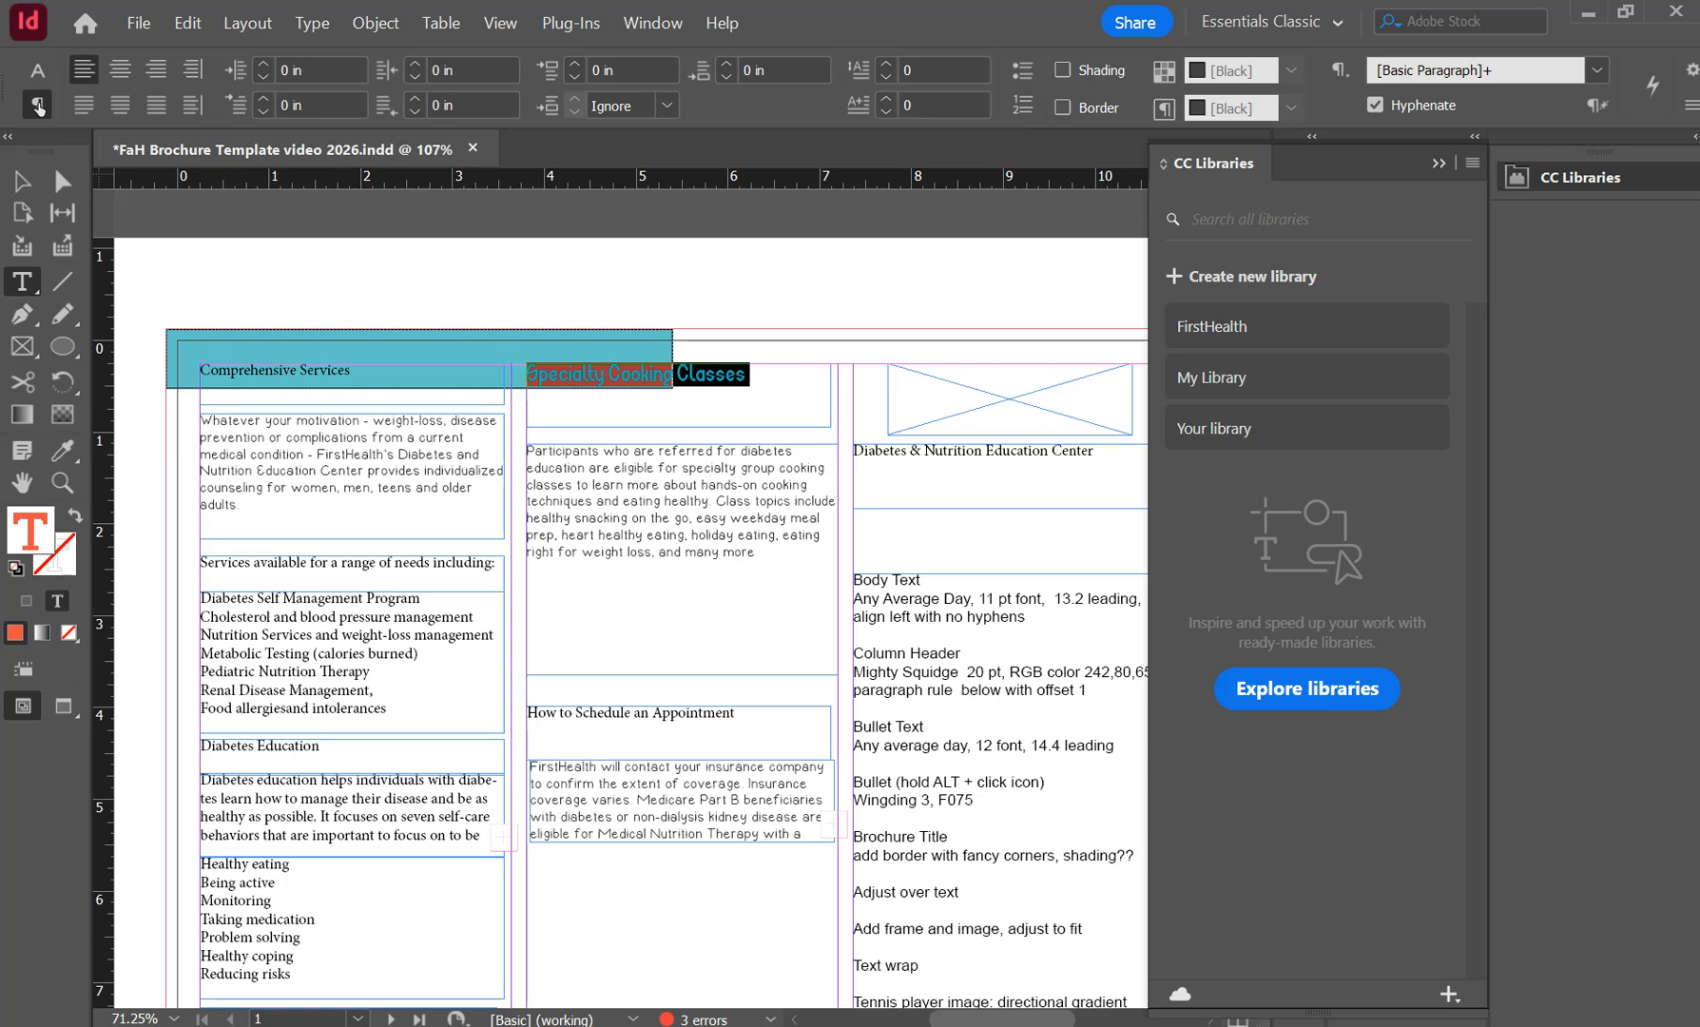
left_click(1688, 107)
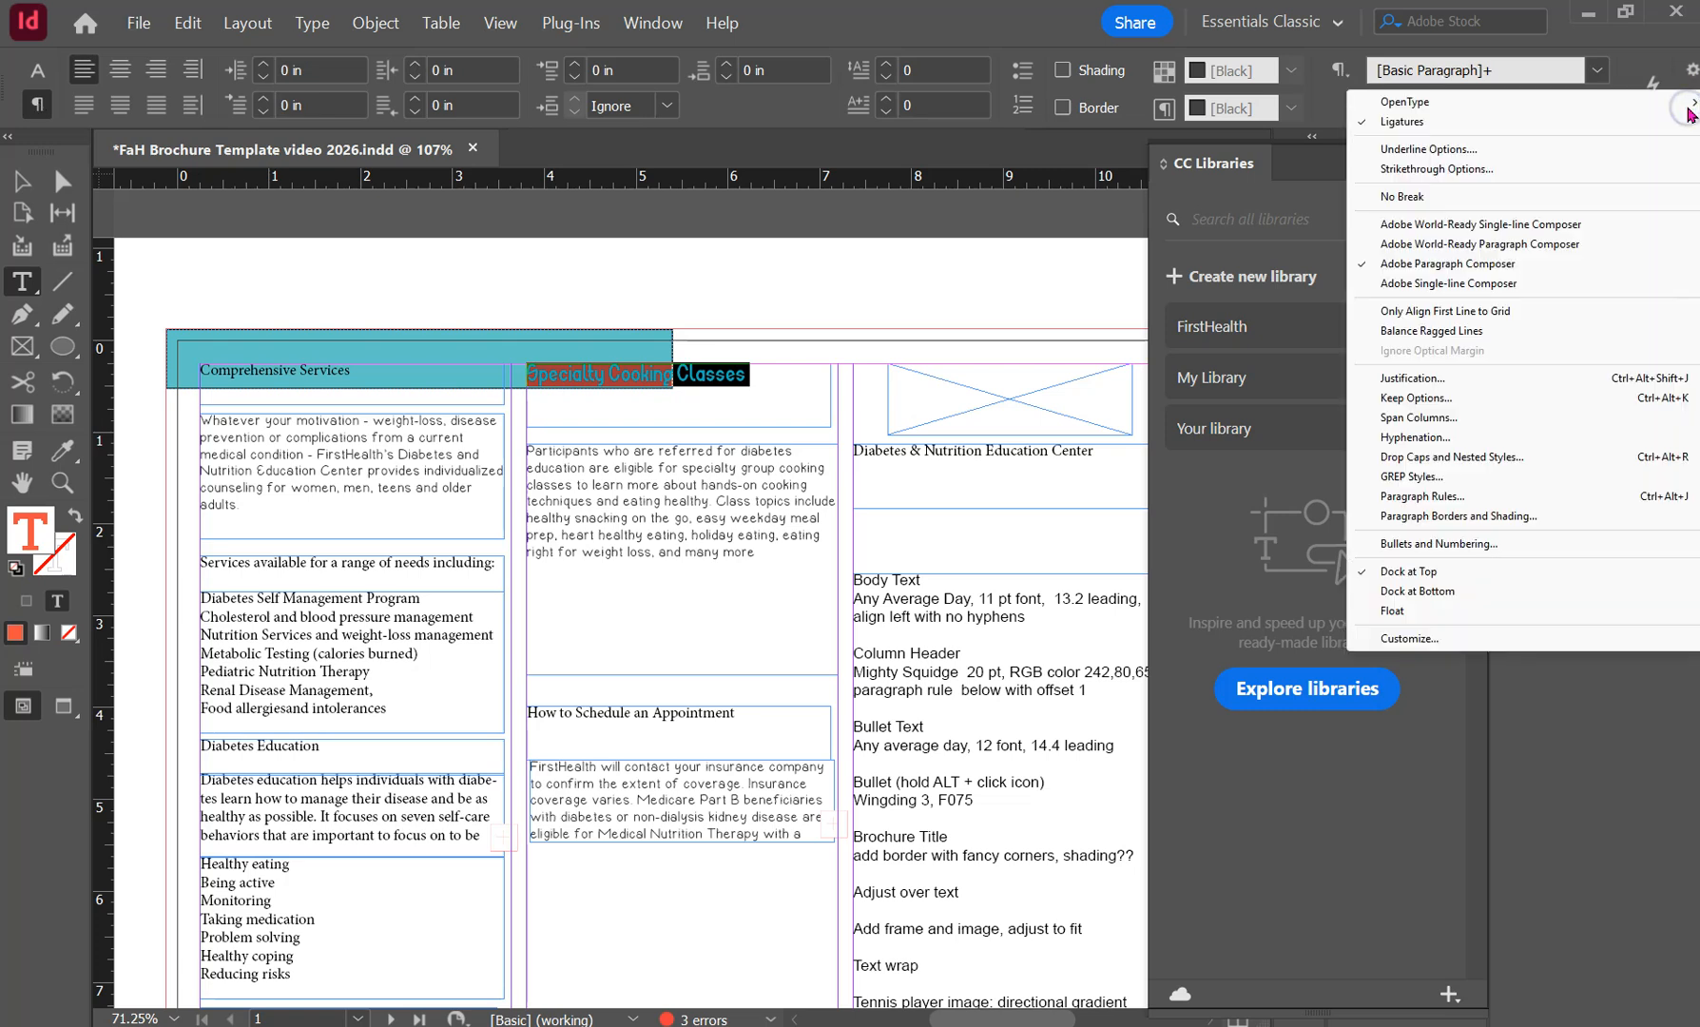
left_click(1436, 497)
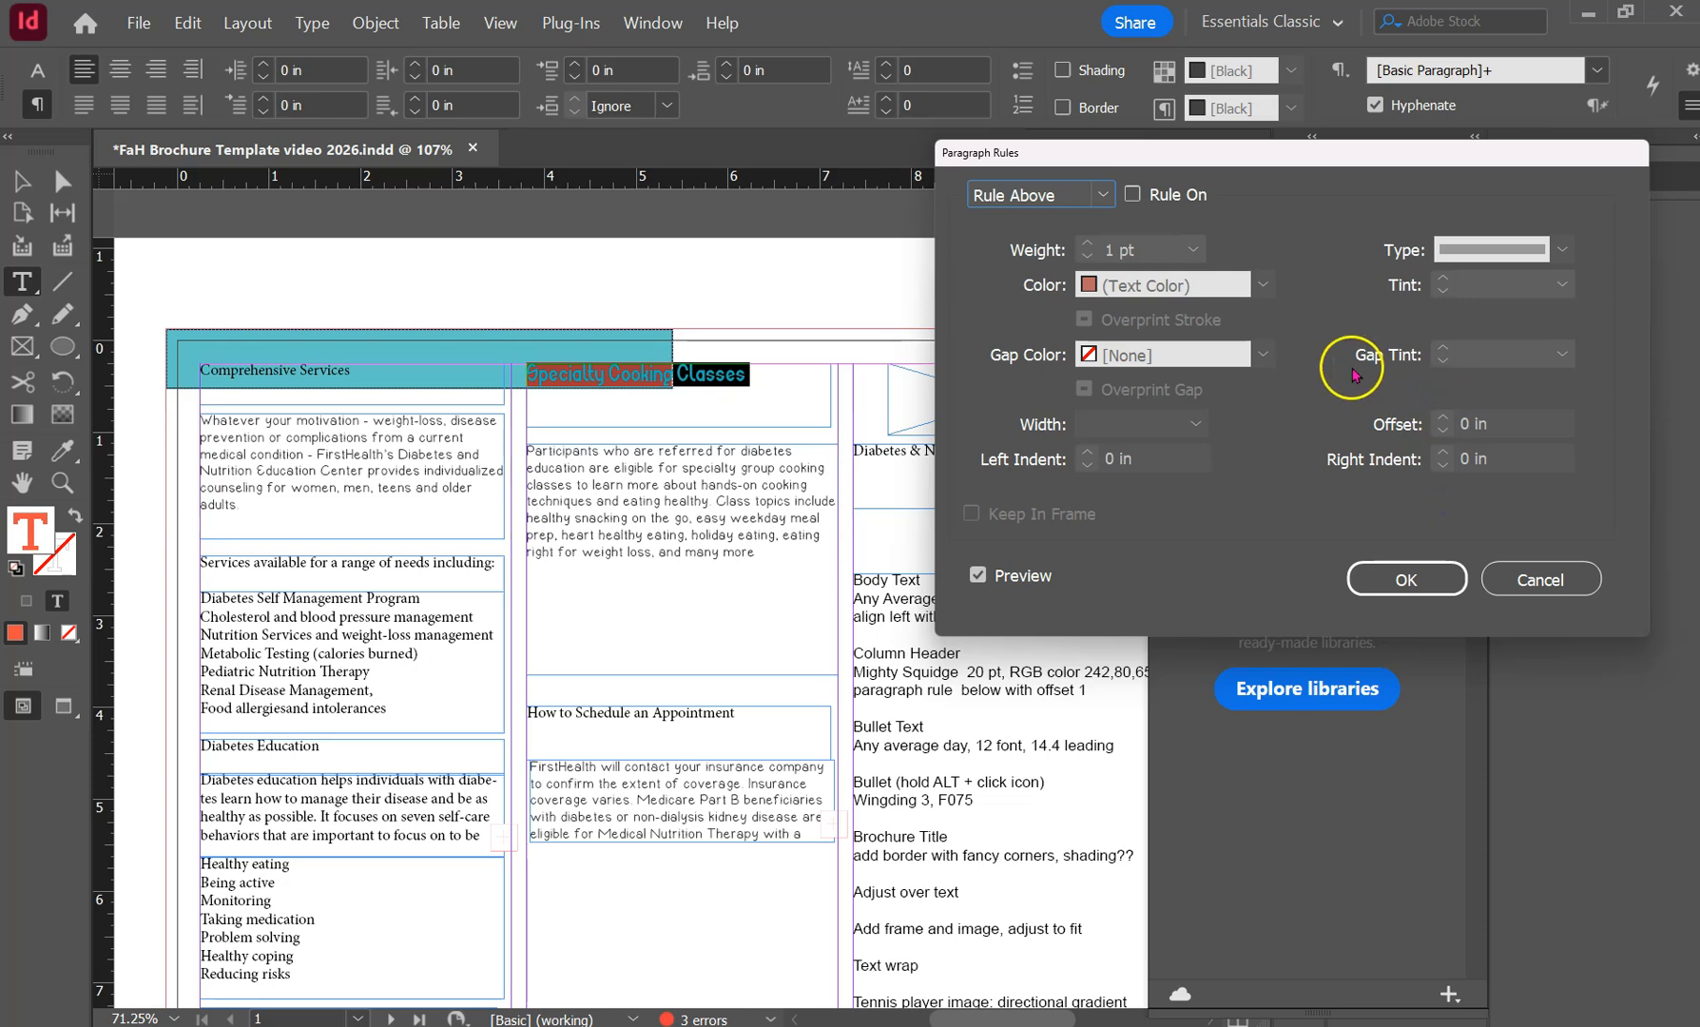
left_click(1133, 194)
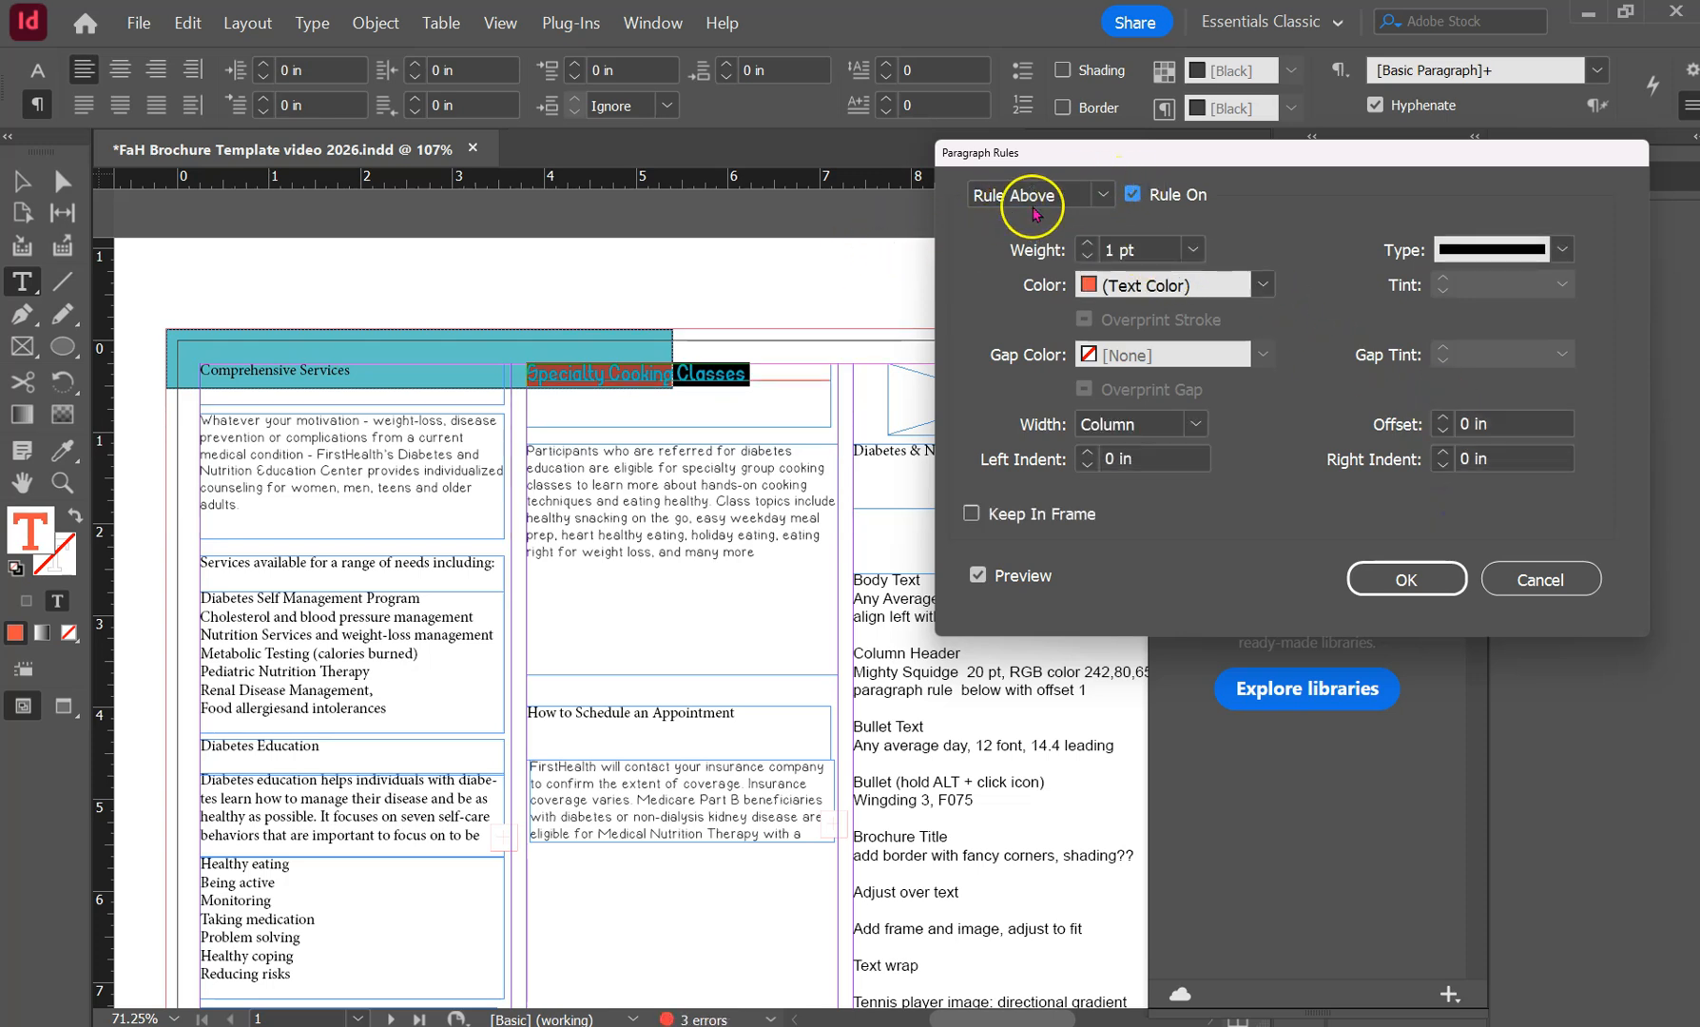
left_click(1105, 194)
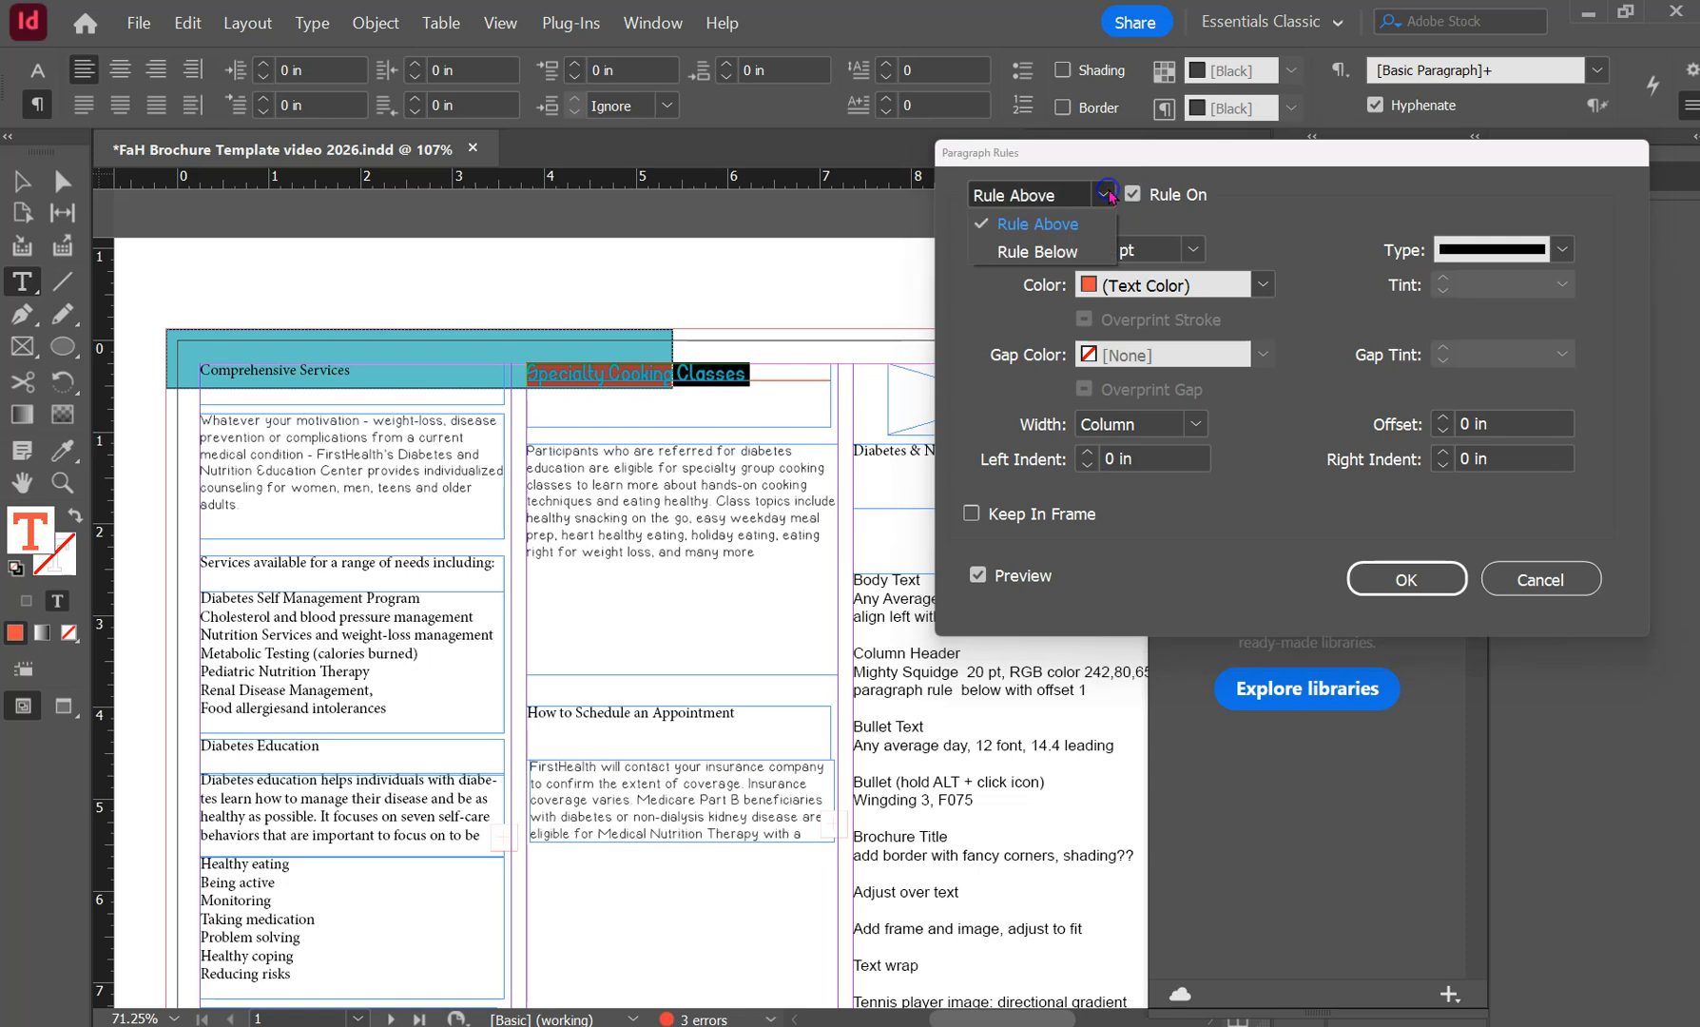
left_click(1038, 251)
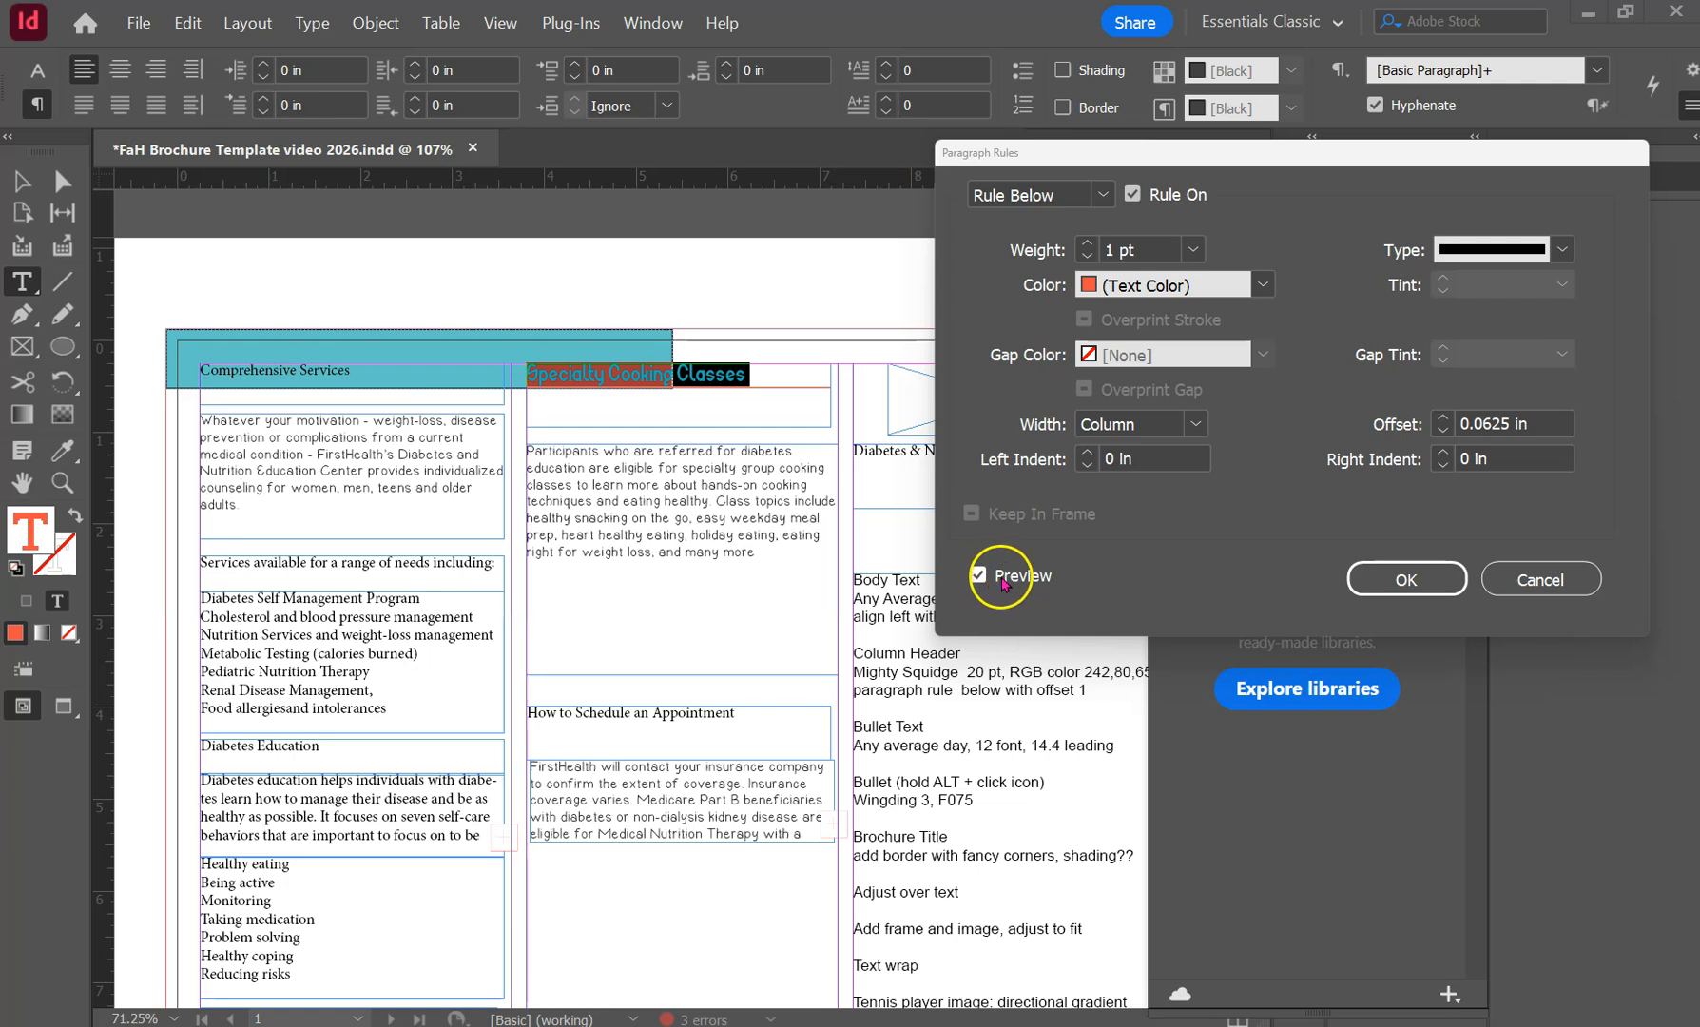
Try Text width for the rule below the header, set it back to Column, and apply the paragraph rule.
left_click(1125, 423)
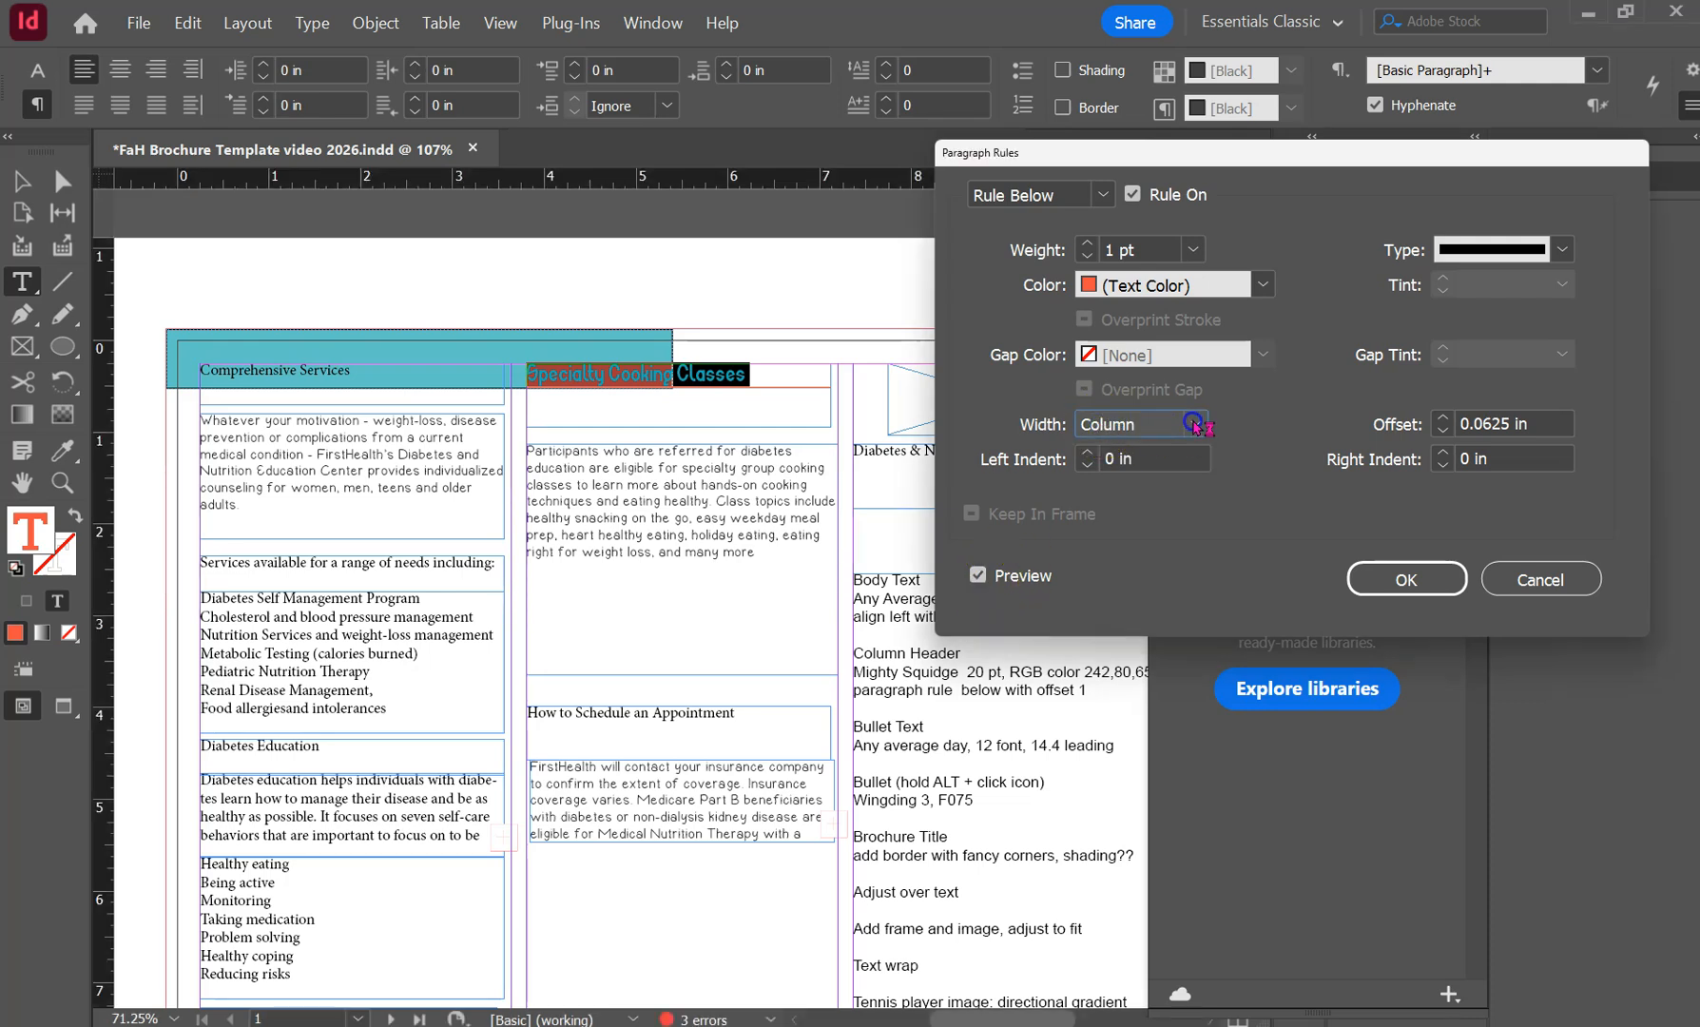
left_click(1136, 478)
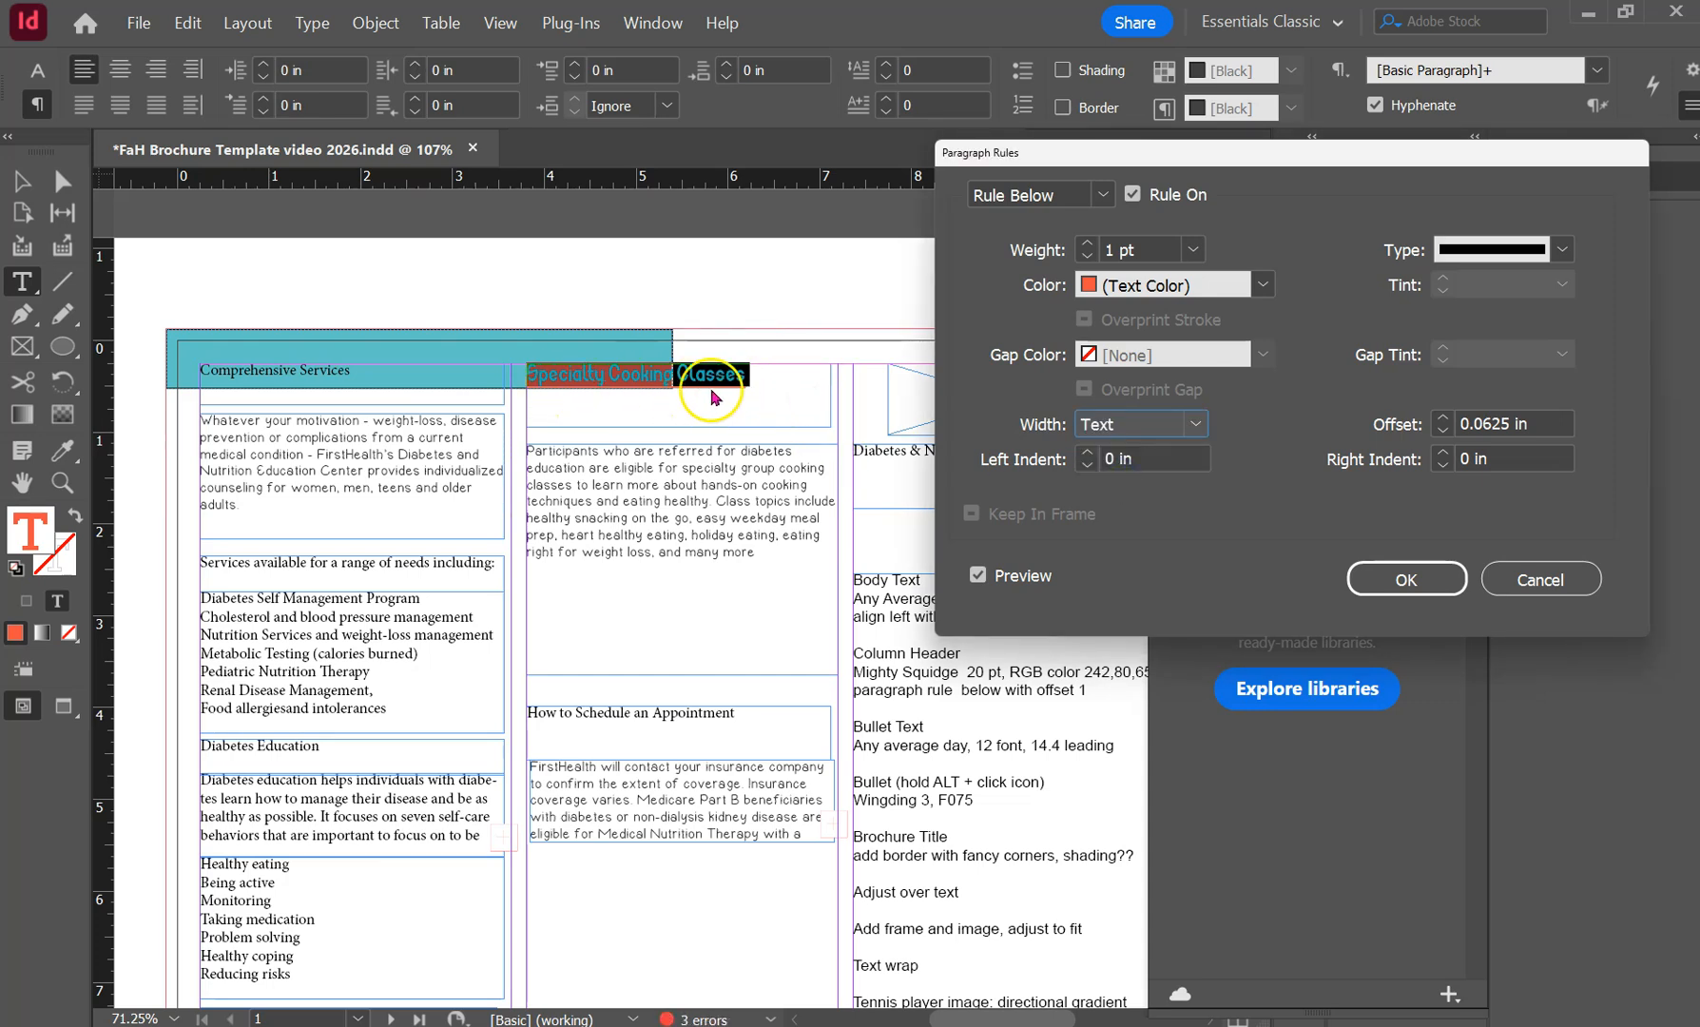
left_click(1191, 423)
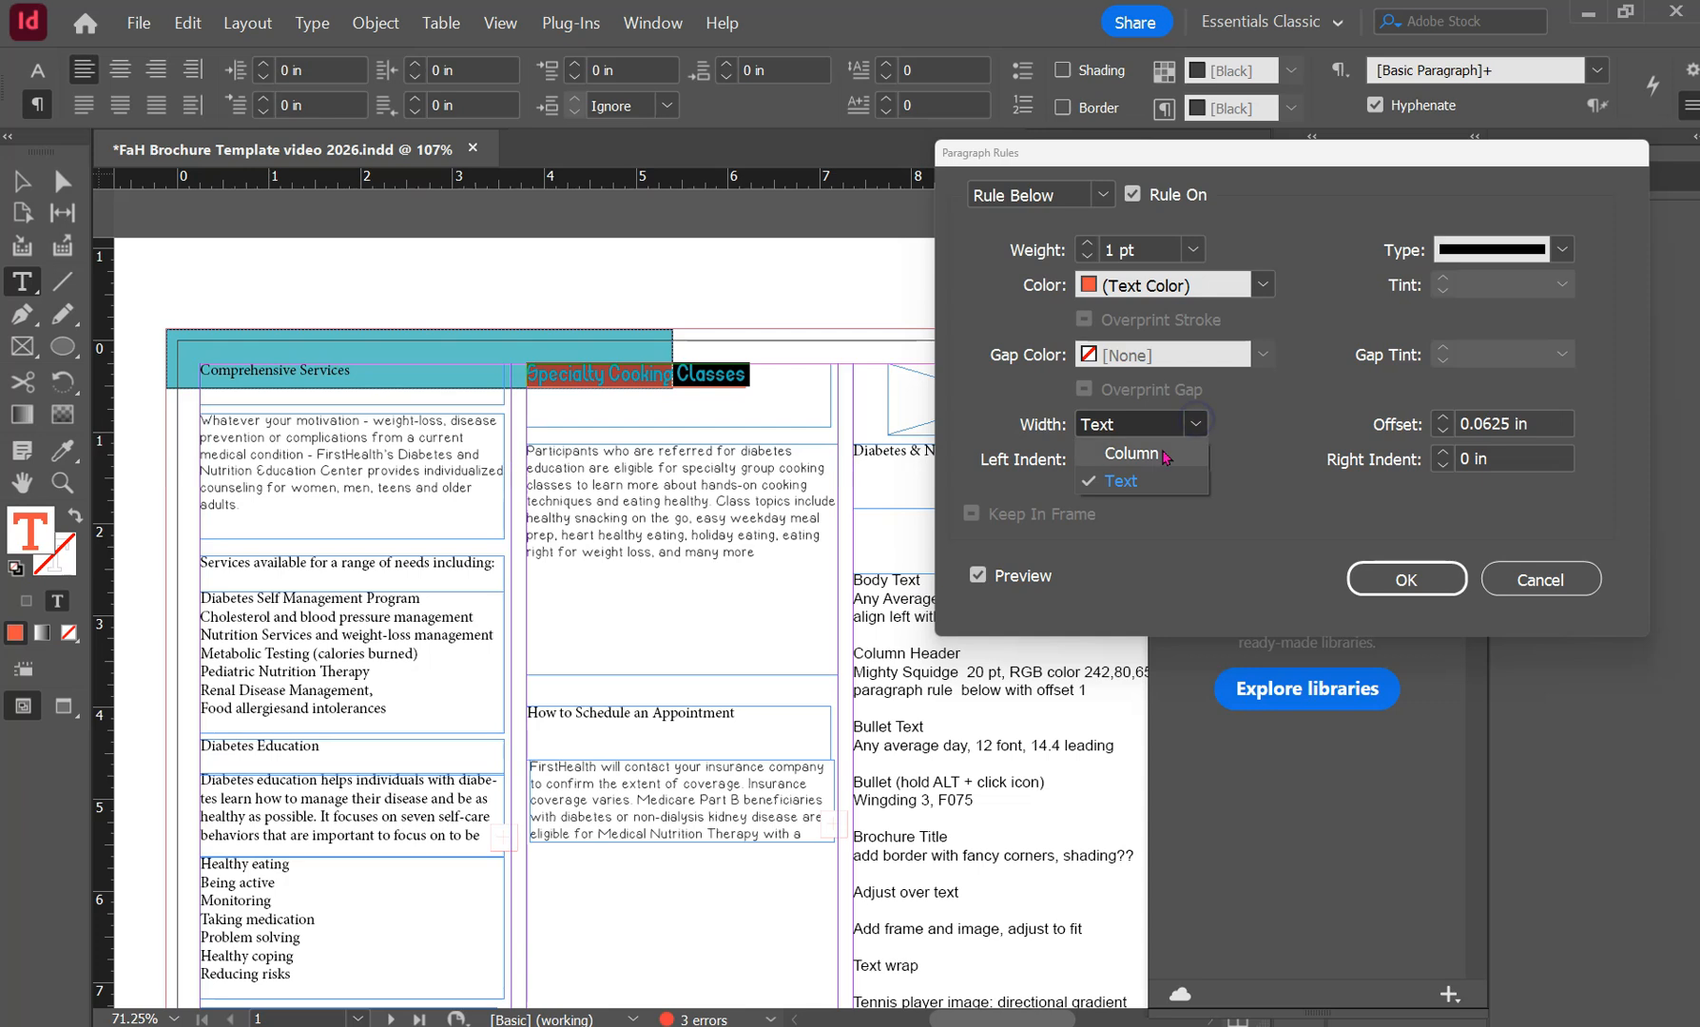
left_click(1162, 451)
left_click(1406, 579)
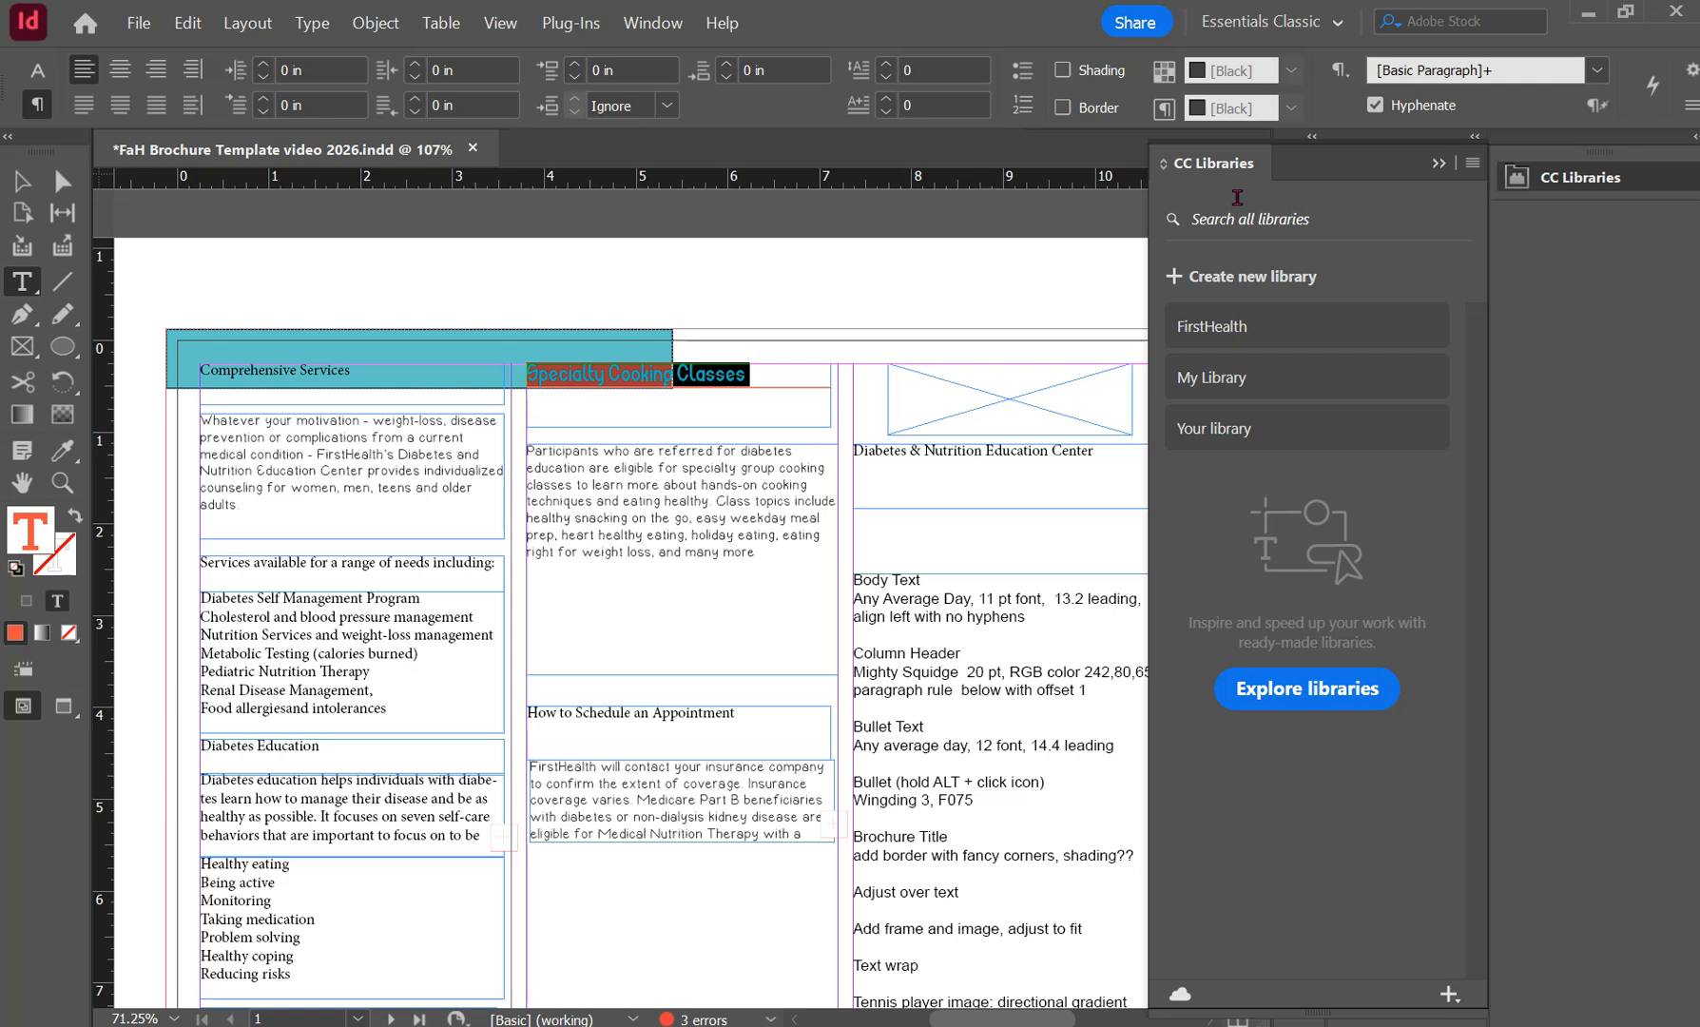
Create a new paragraph style from the formatted "Specialty Cooking Classes" header and apply it to that header.
left_click(635, 24)
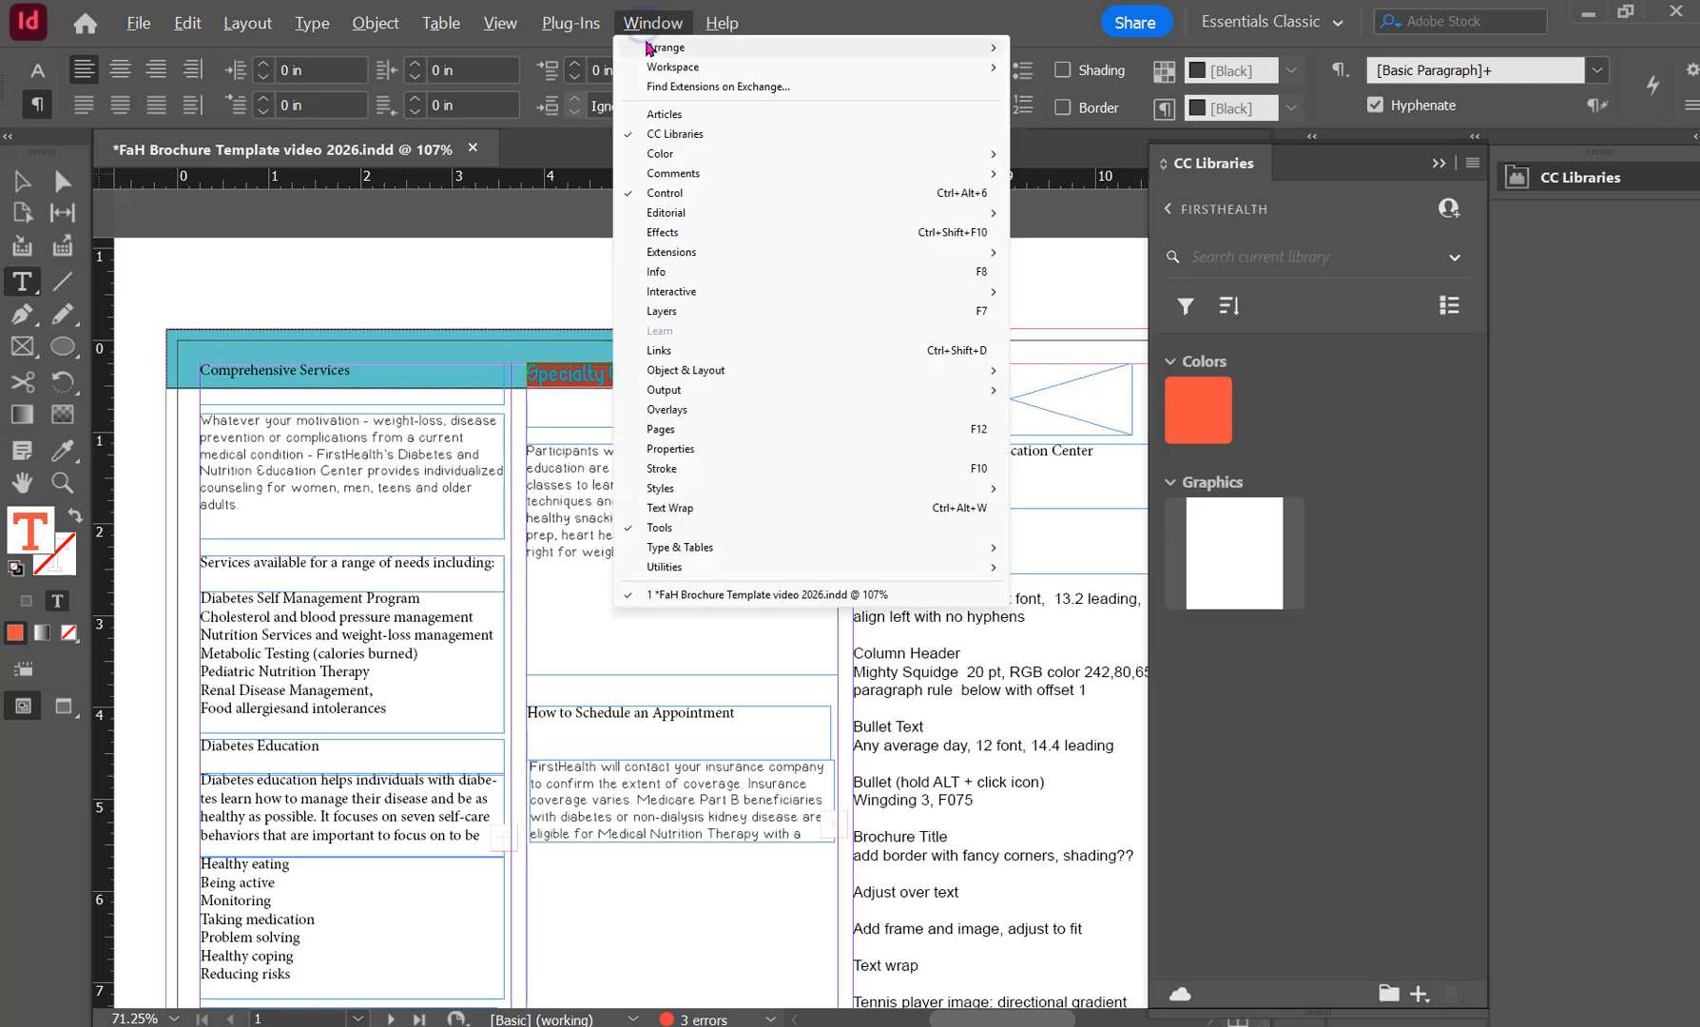
mouse_move(677, 488)
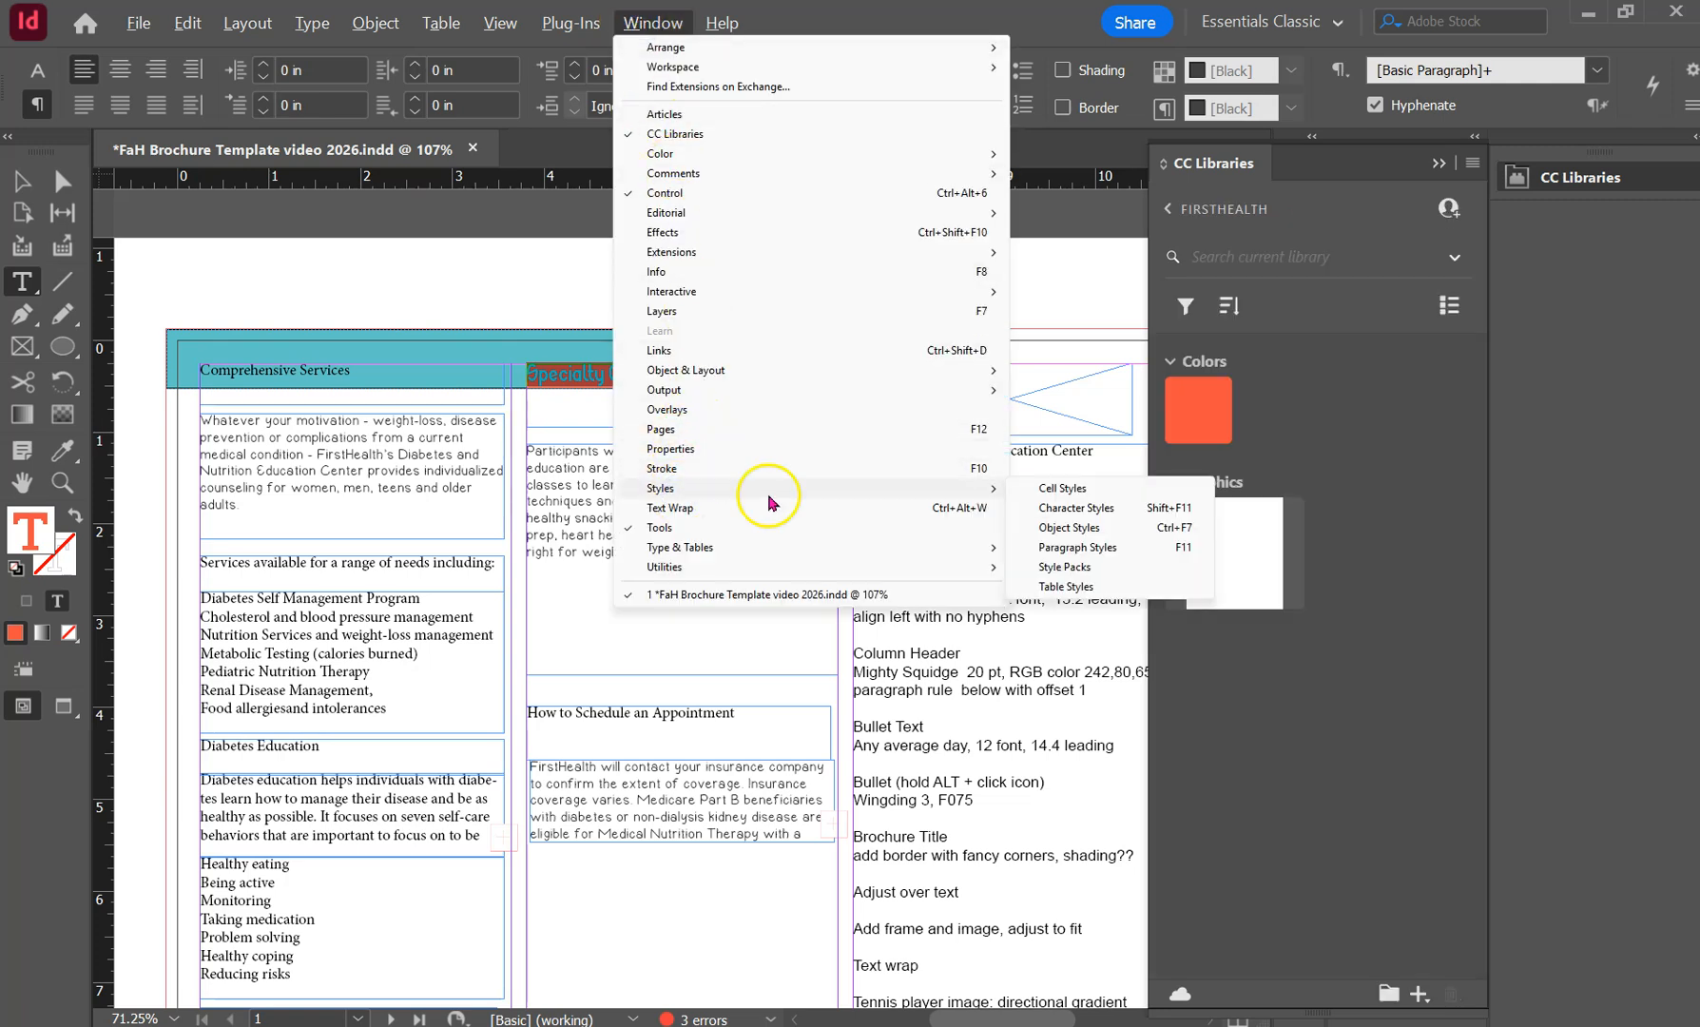
left_click(1093, 549)
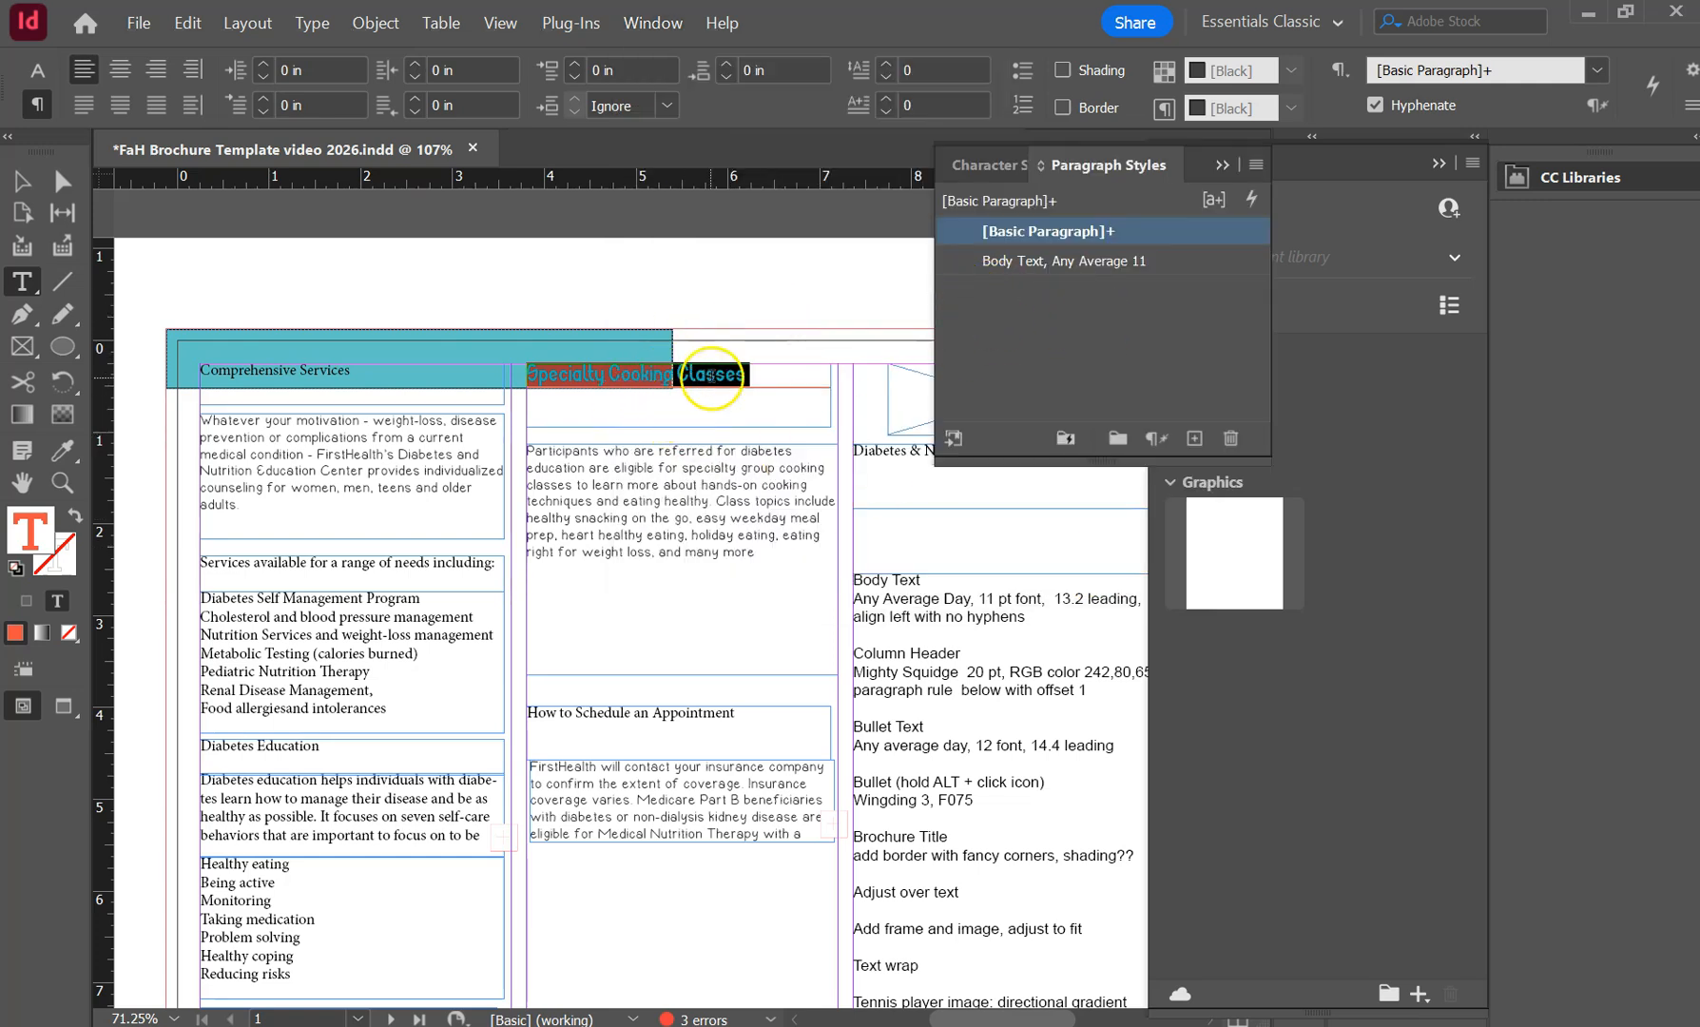
left_click(1195, 439)
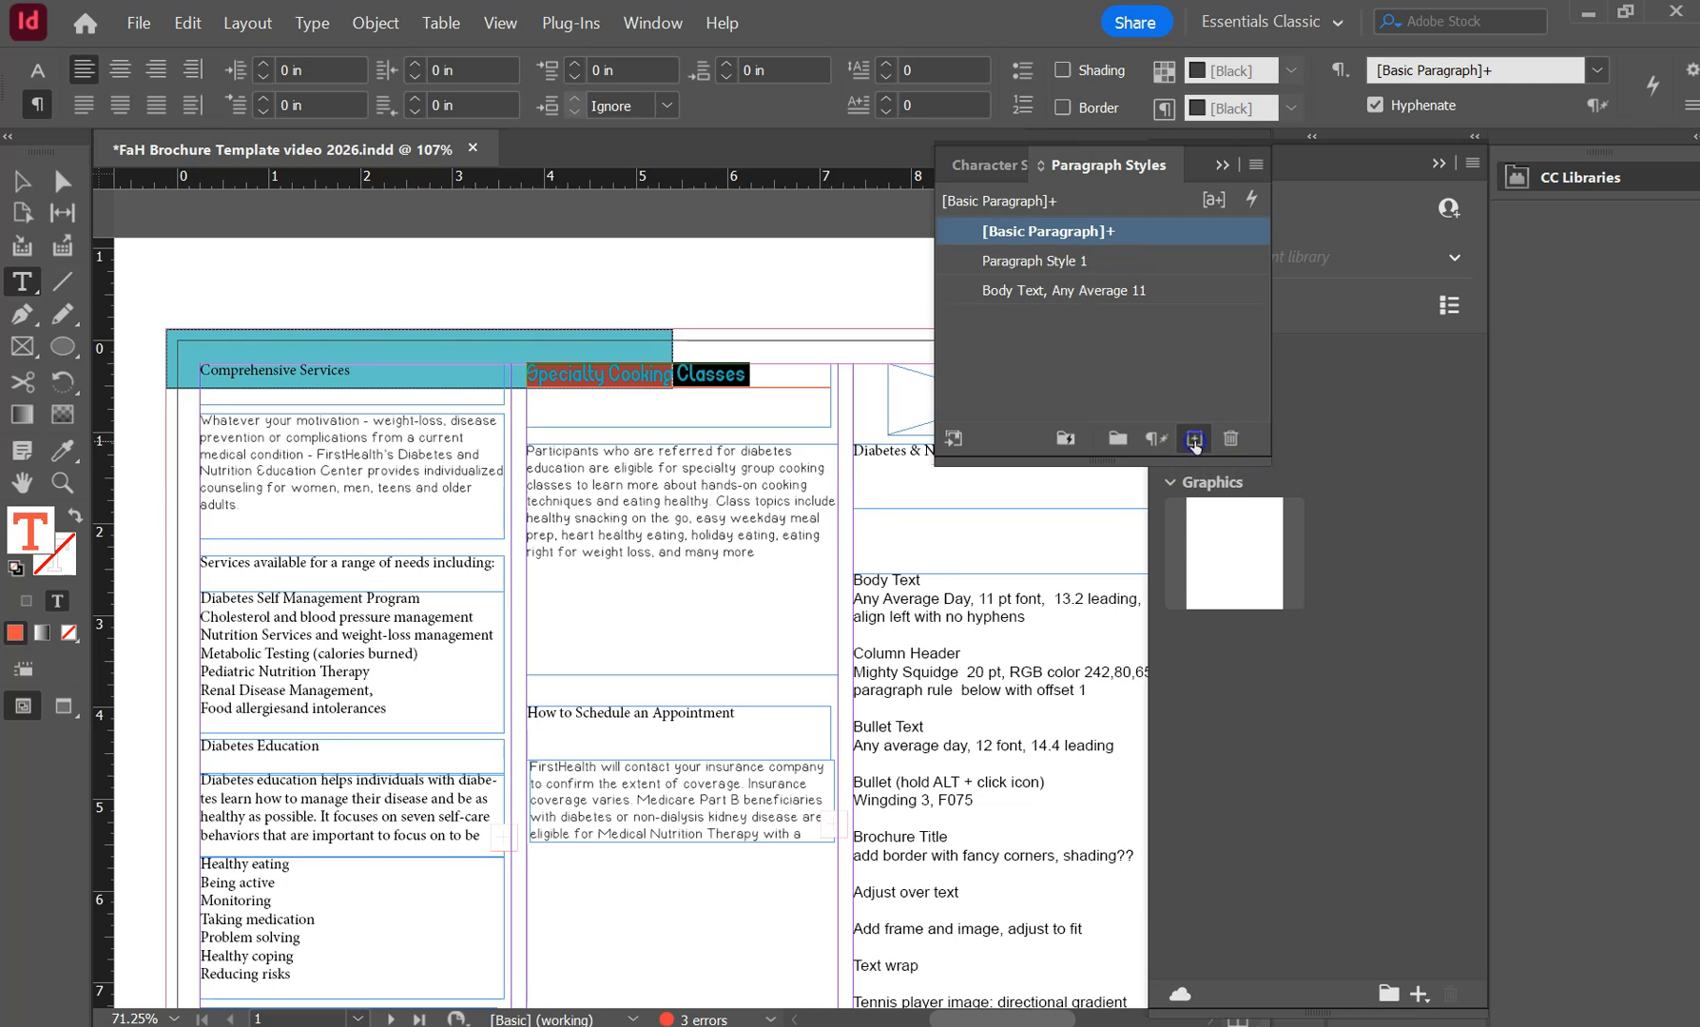
left_click(1038, 262)
Rename the header's new paragraph style "Column Header, 20, red underline".
left_click(1038, 266)
left_click_drag(1105, 269, 989, 261)
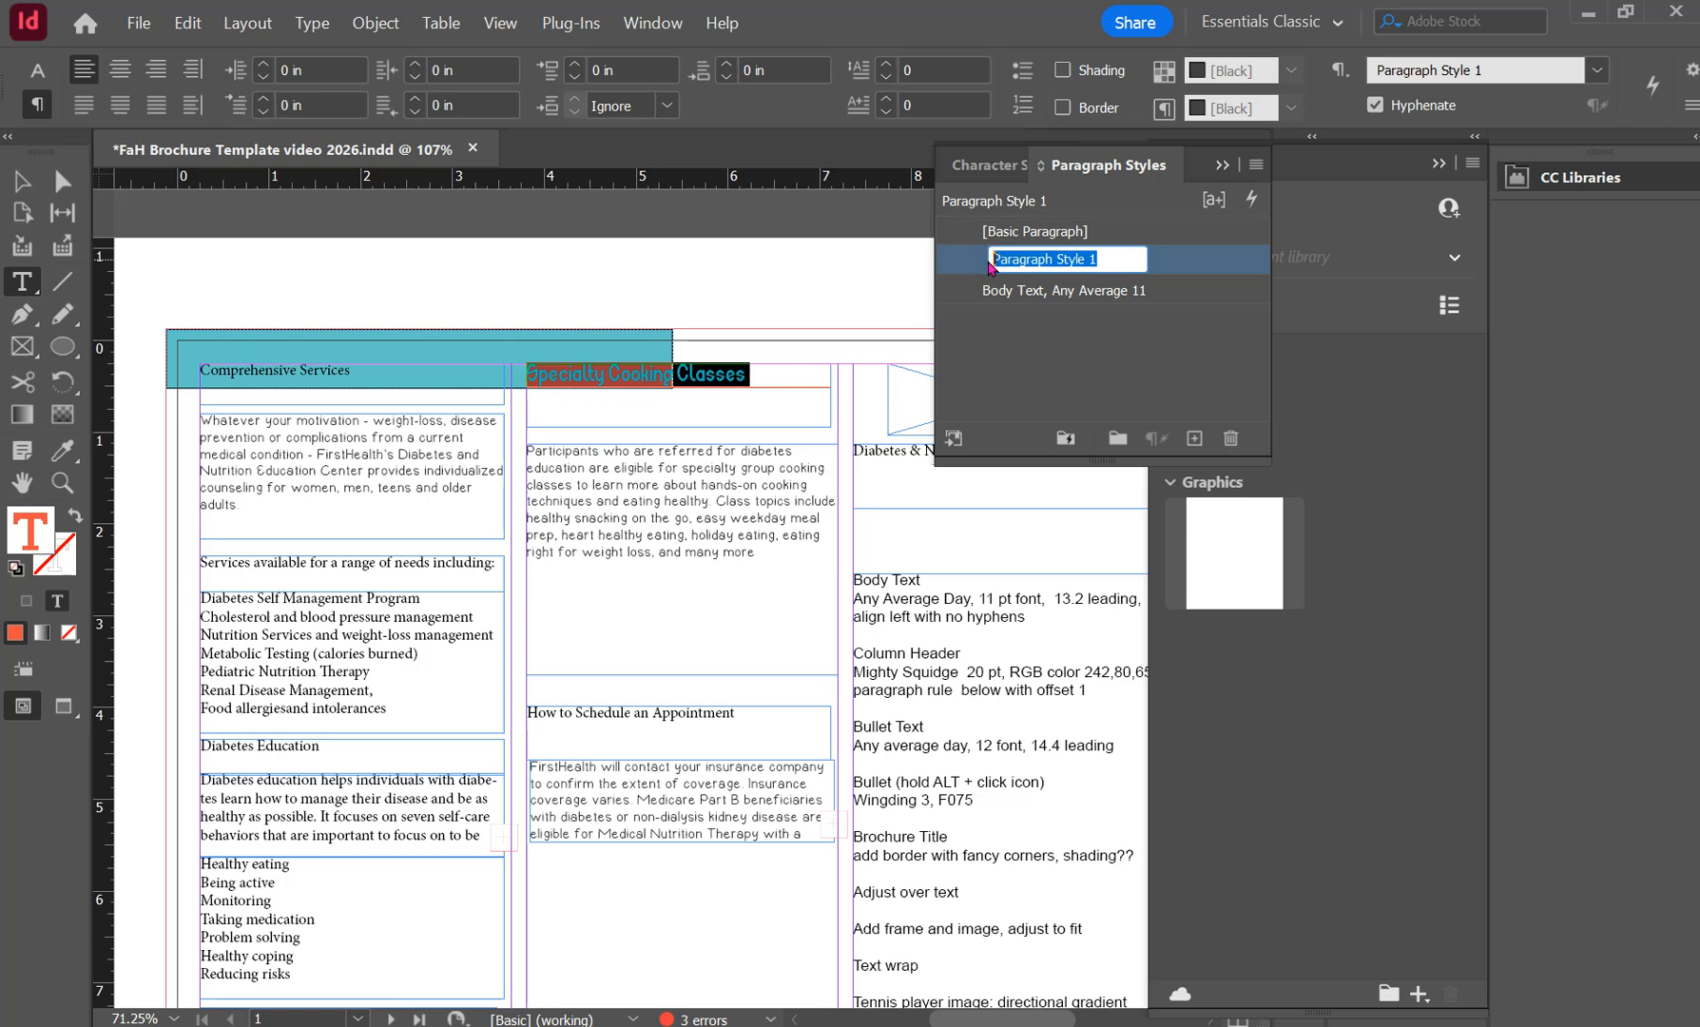
type("Column Header, 20, red underline")
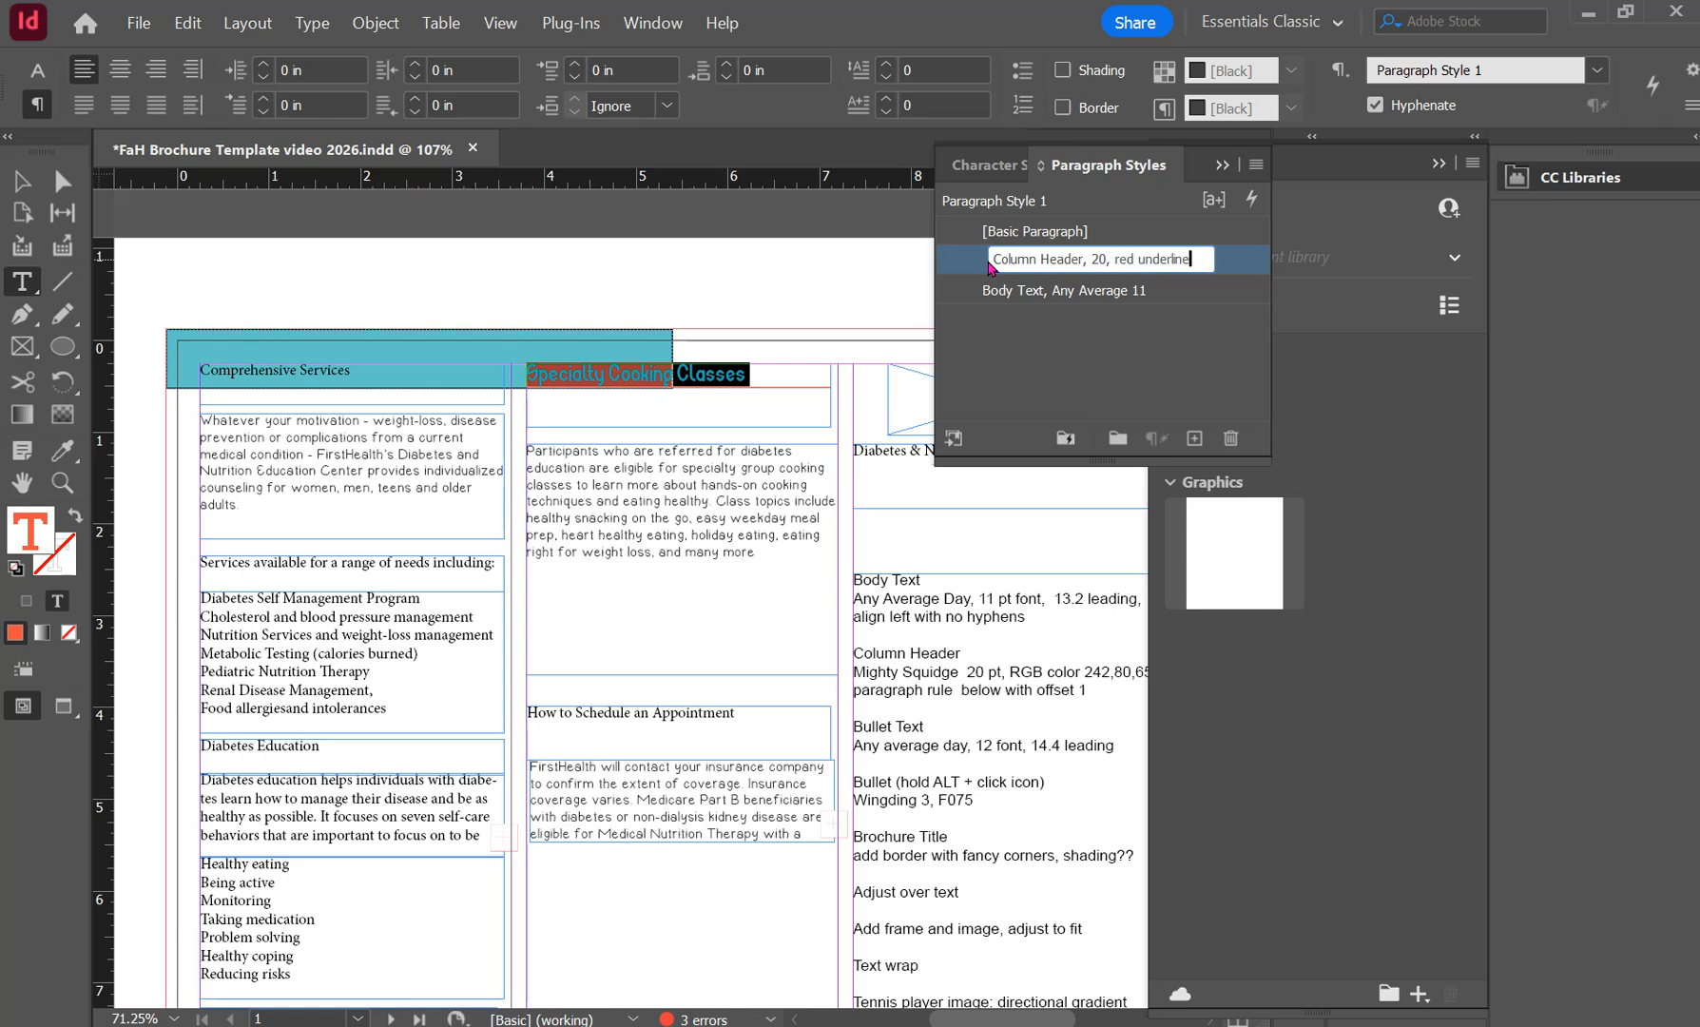
left_click(1048, 331)
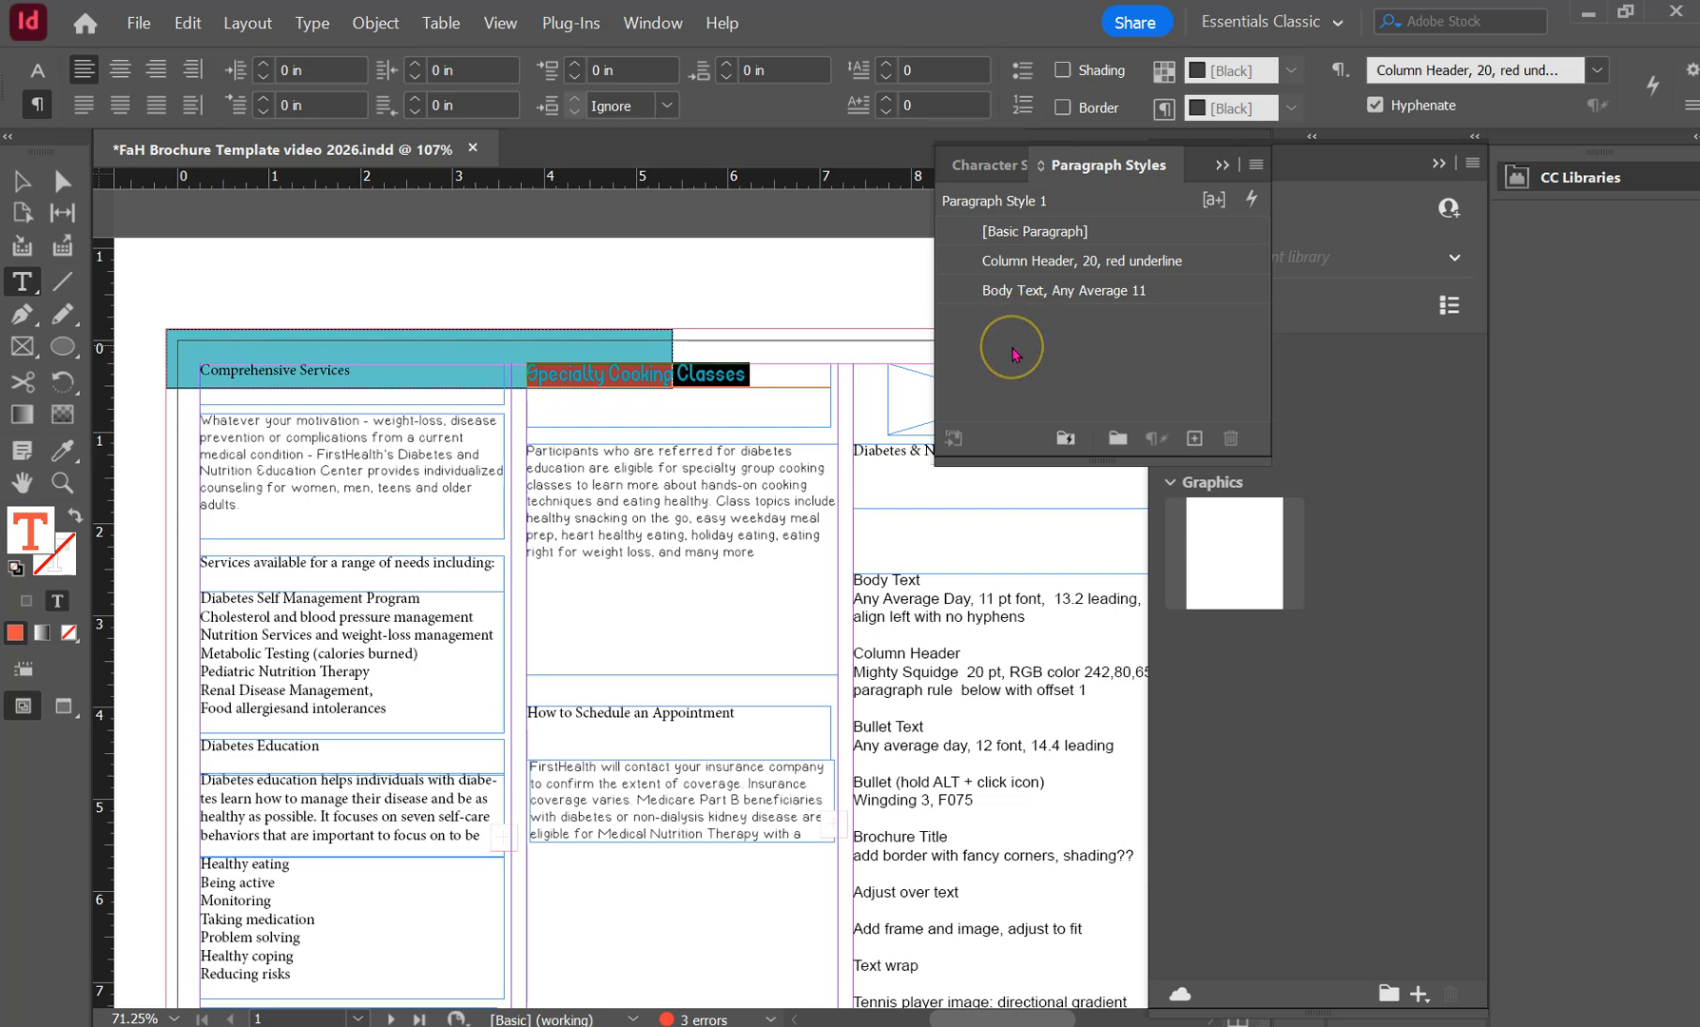
Change the font of the services list, from "Diabetes Self Management Program" to "Food allergies and intolerances", to Any Average Day.
scroll(389, 508, "down", 3)
left_click(389, 509)
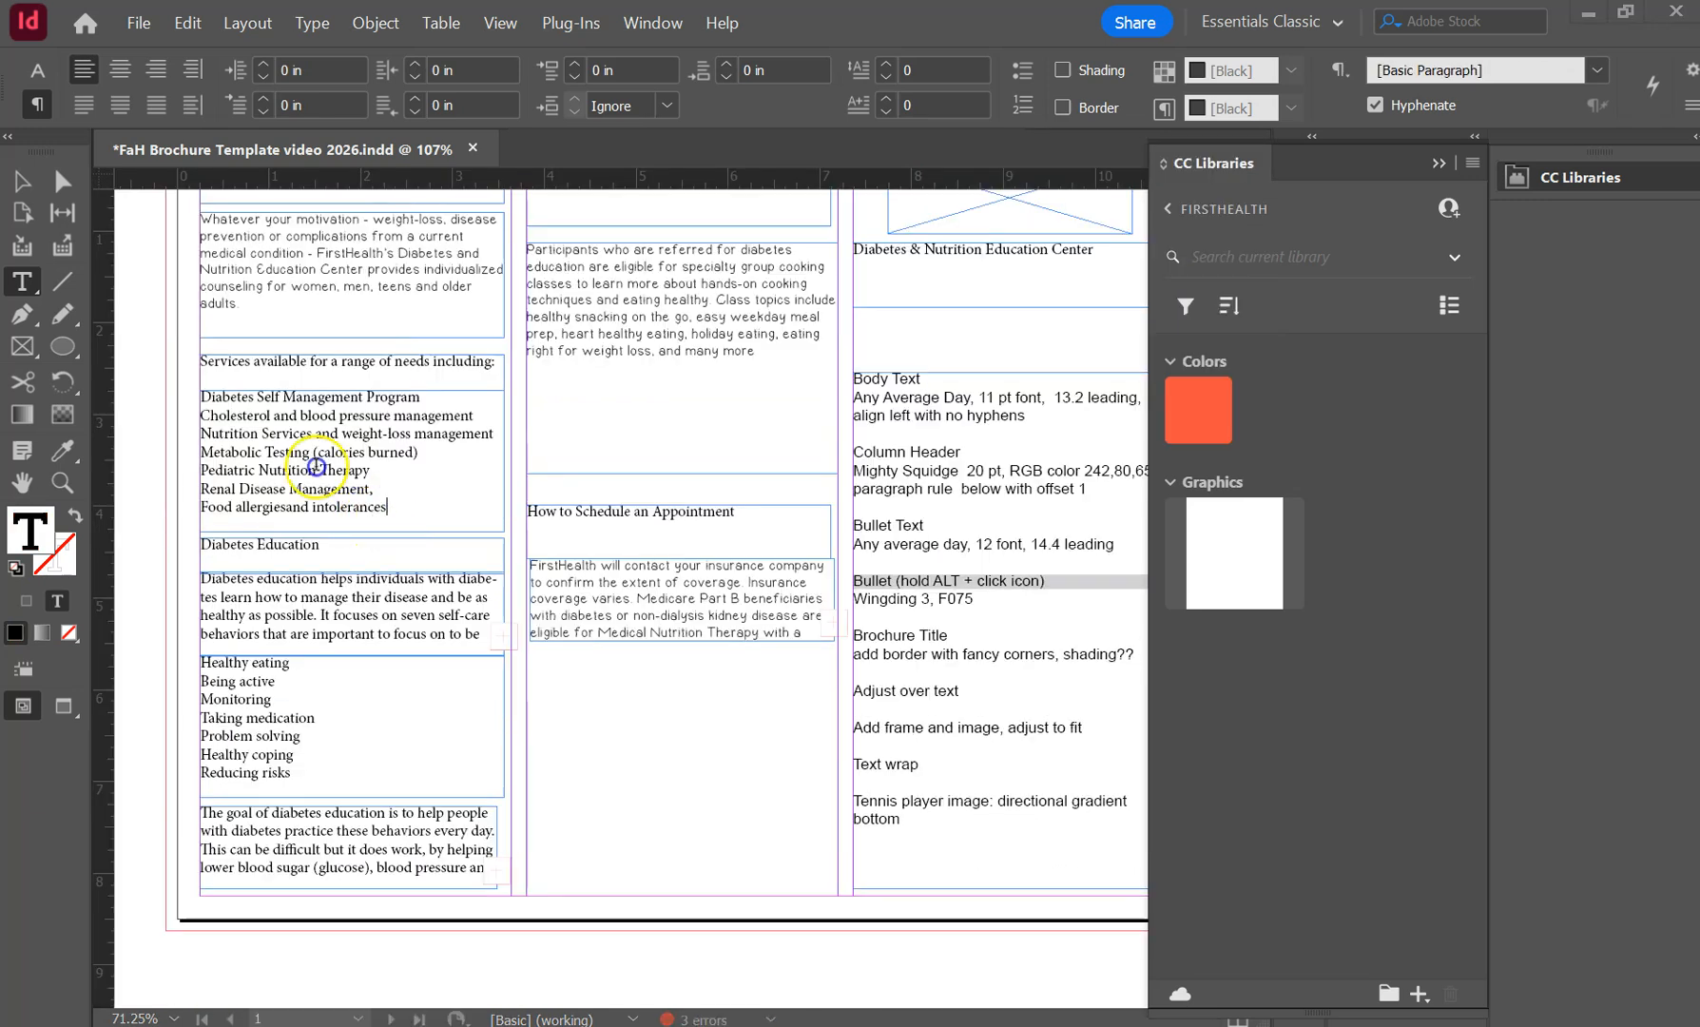
left_click_drag(204, 404, 396, 513)
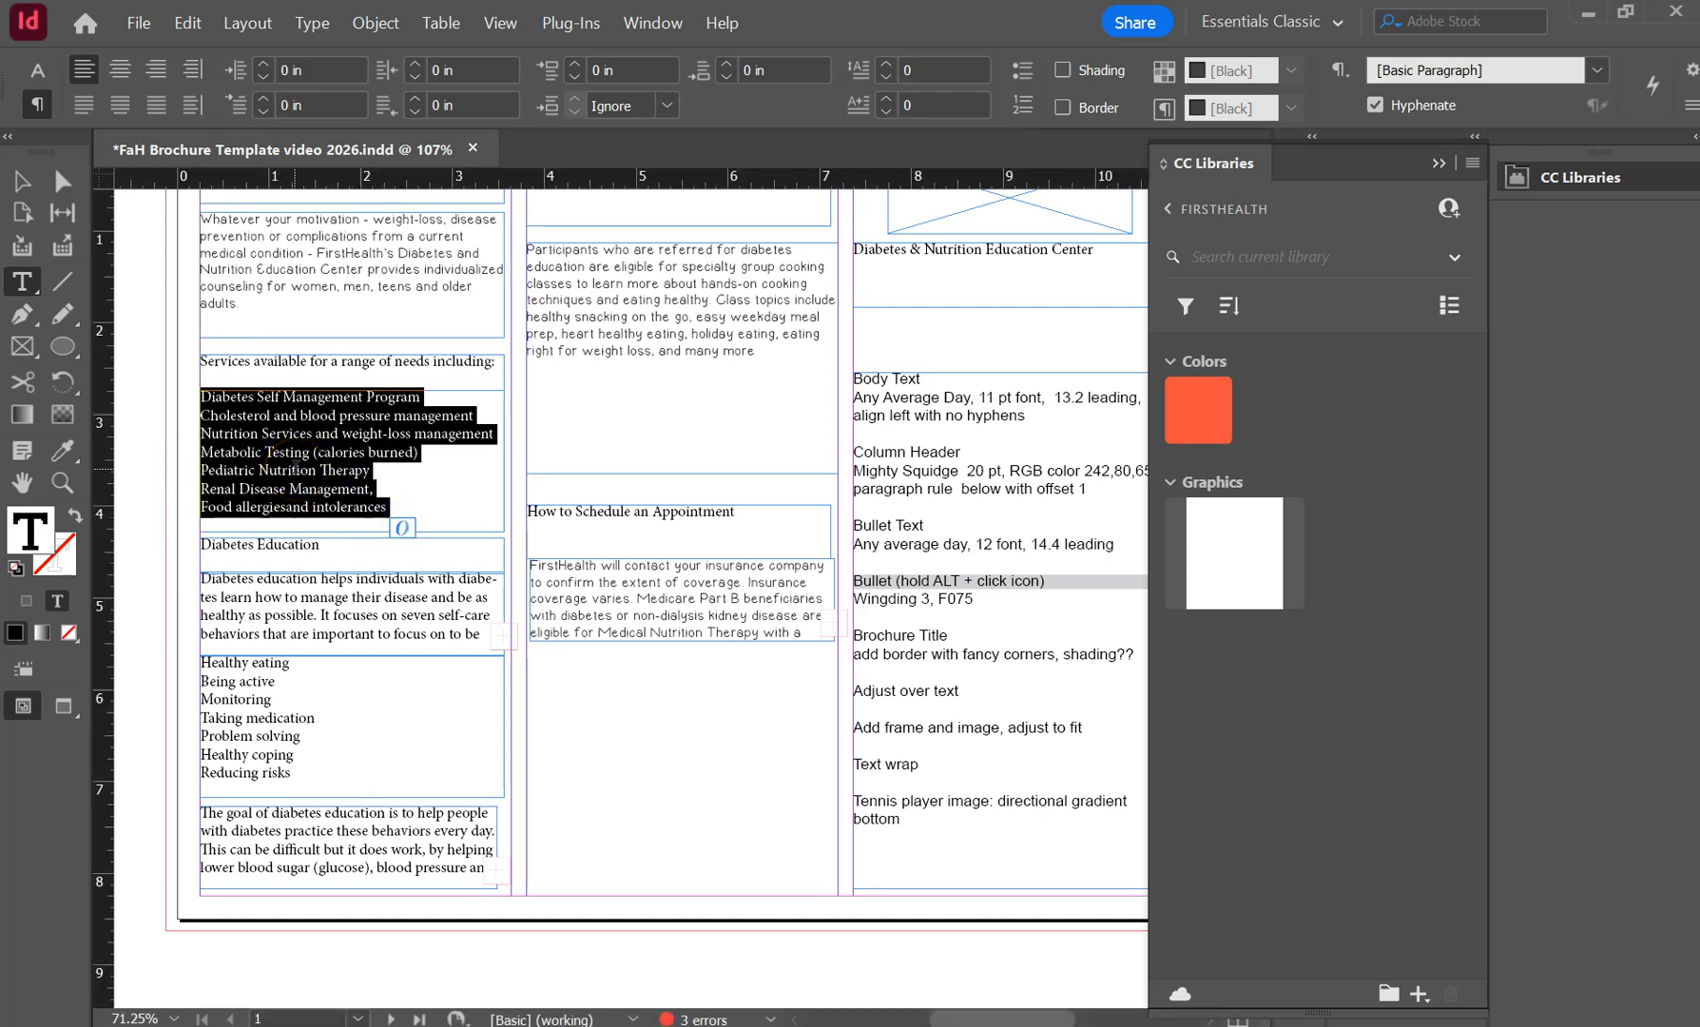
left_click(37, 71)
left_click(270, 69)
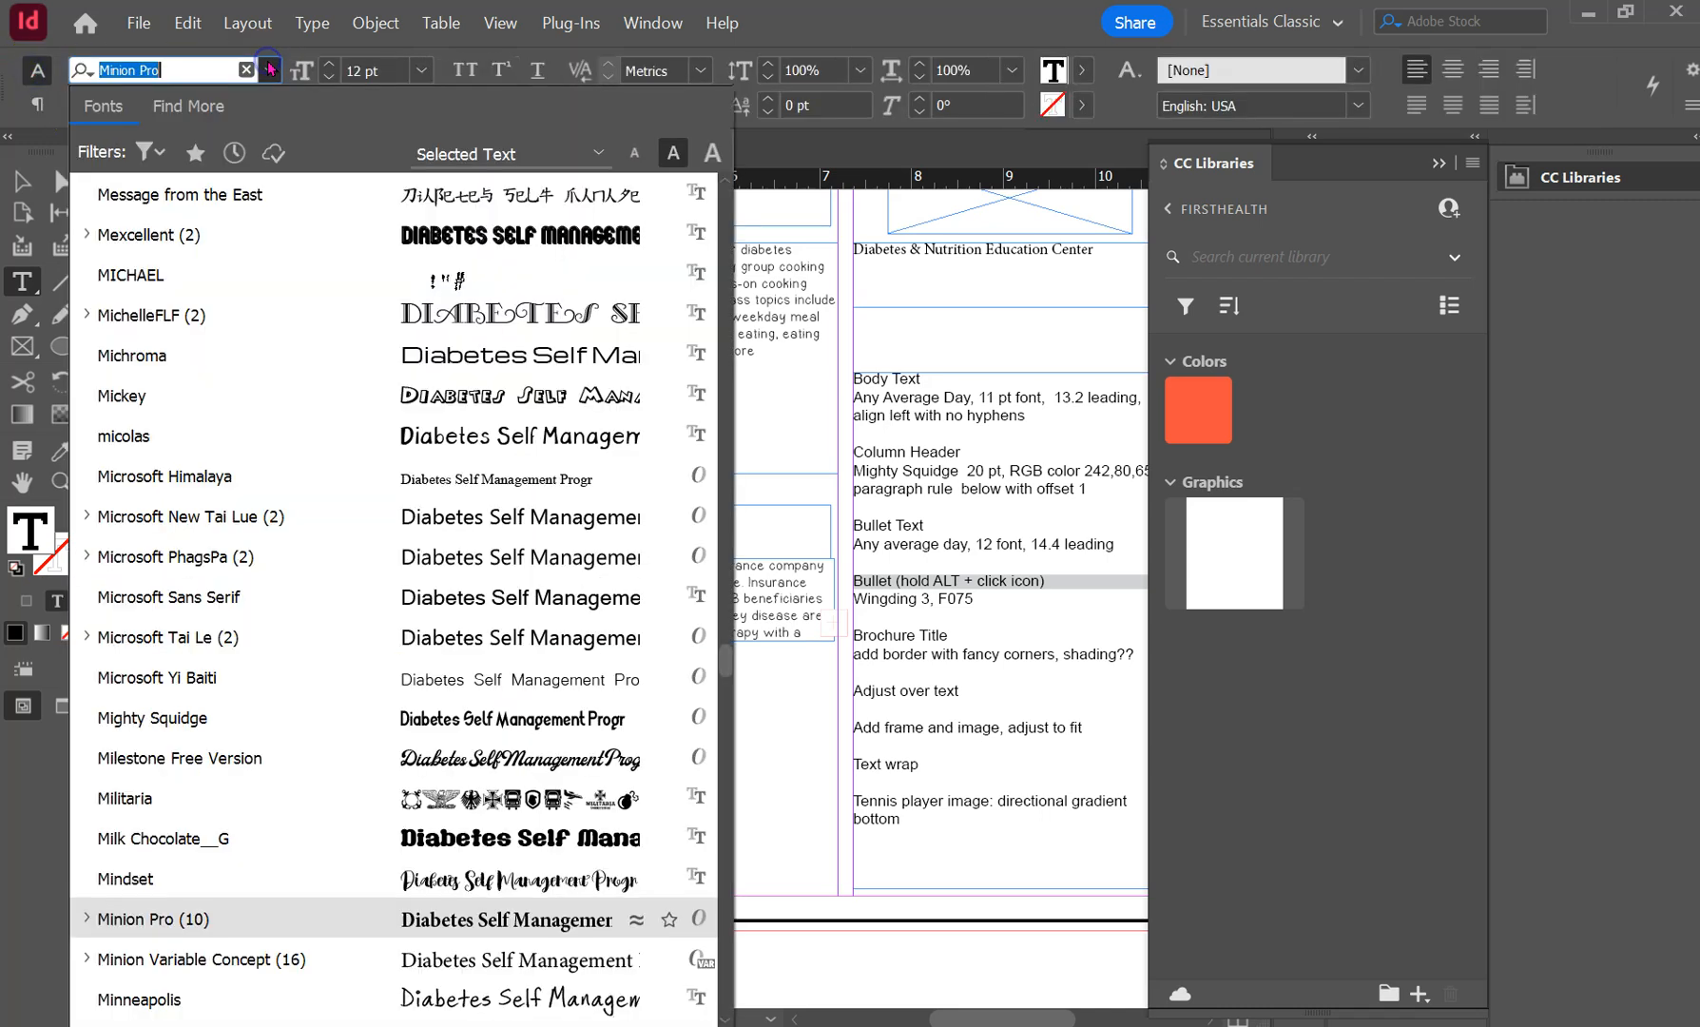
type("Any")
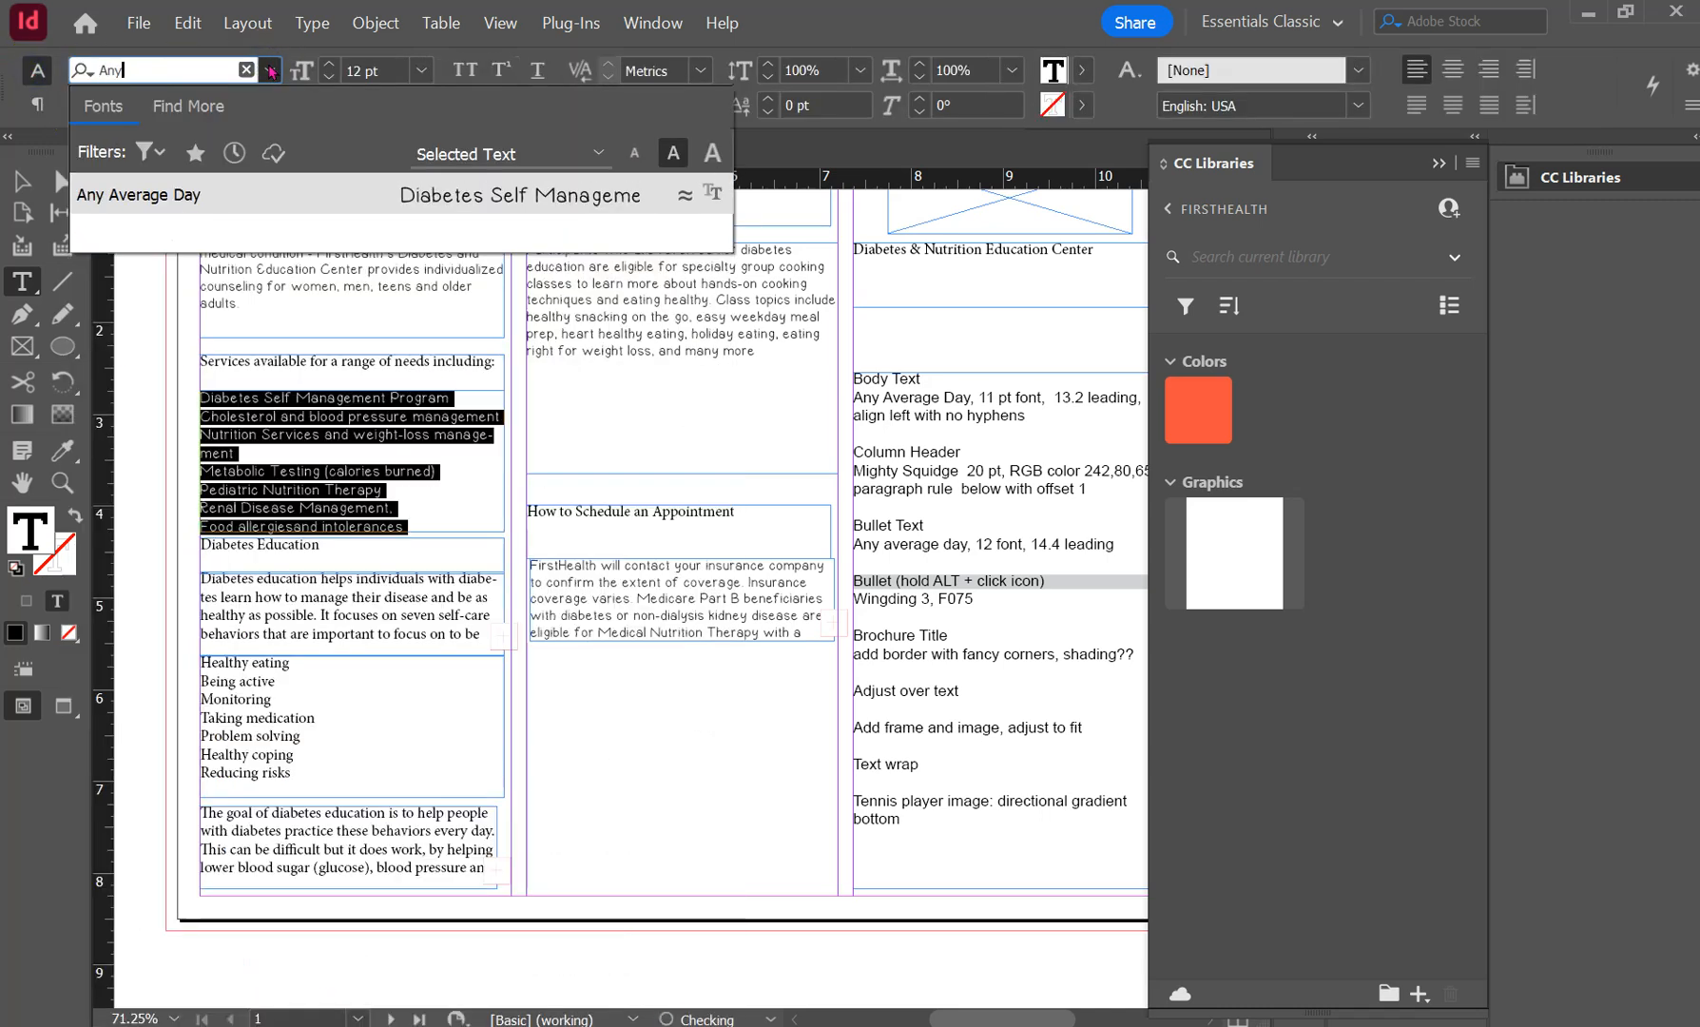
left_click(238, 196)
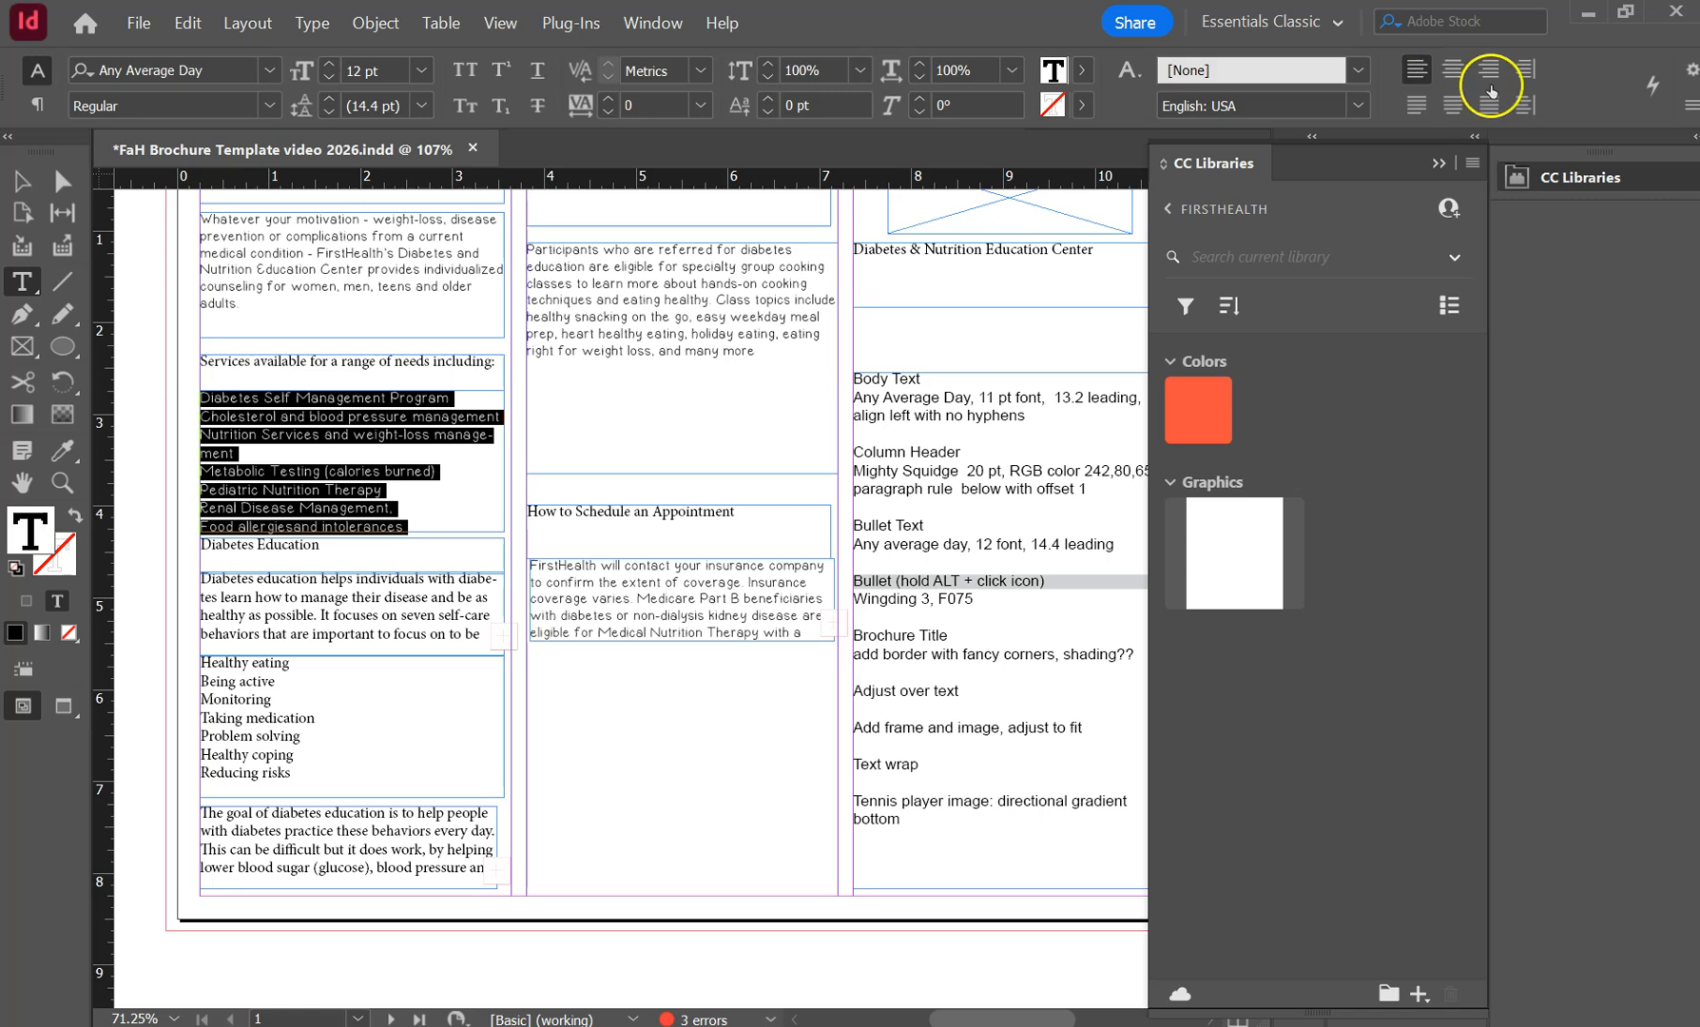
Turn off hyphenation for the selected services list.
left_click(1692, 106)
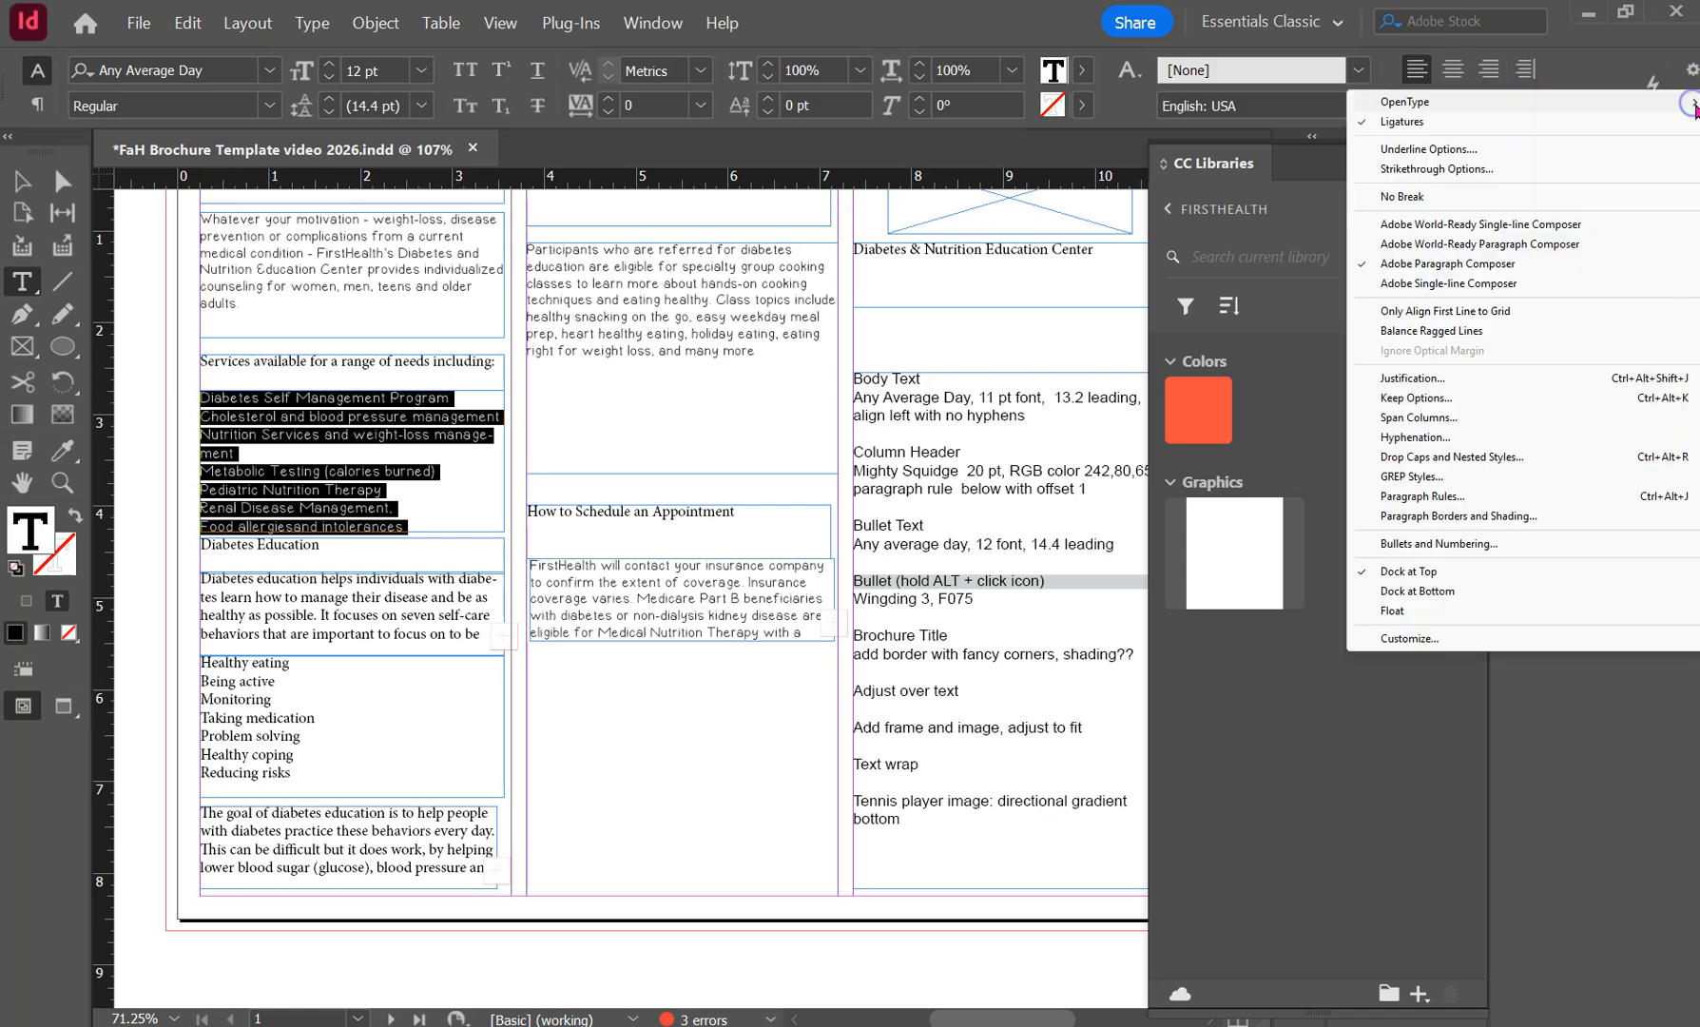
left_click(1421, 438)
left_click(574, 326)
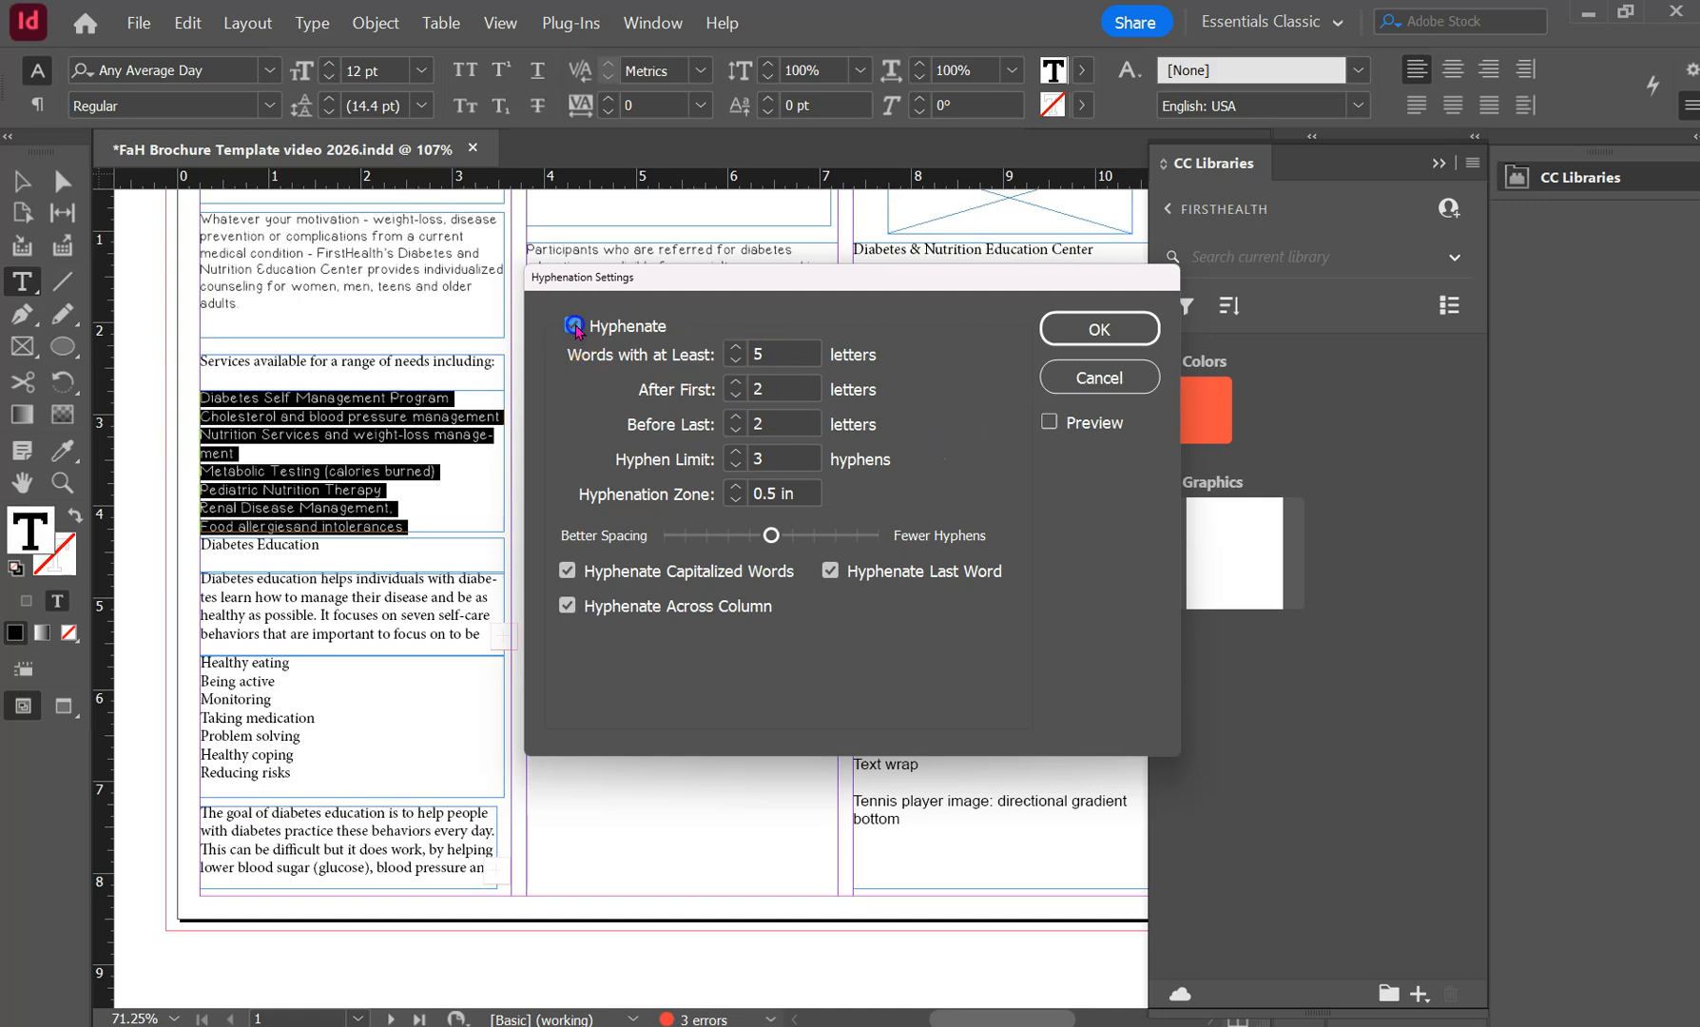
left_click(1072, 331)
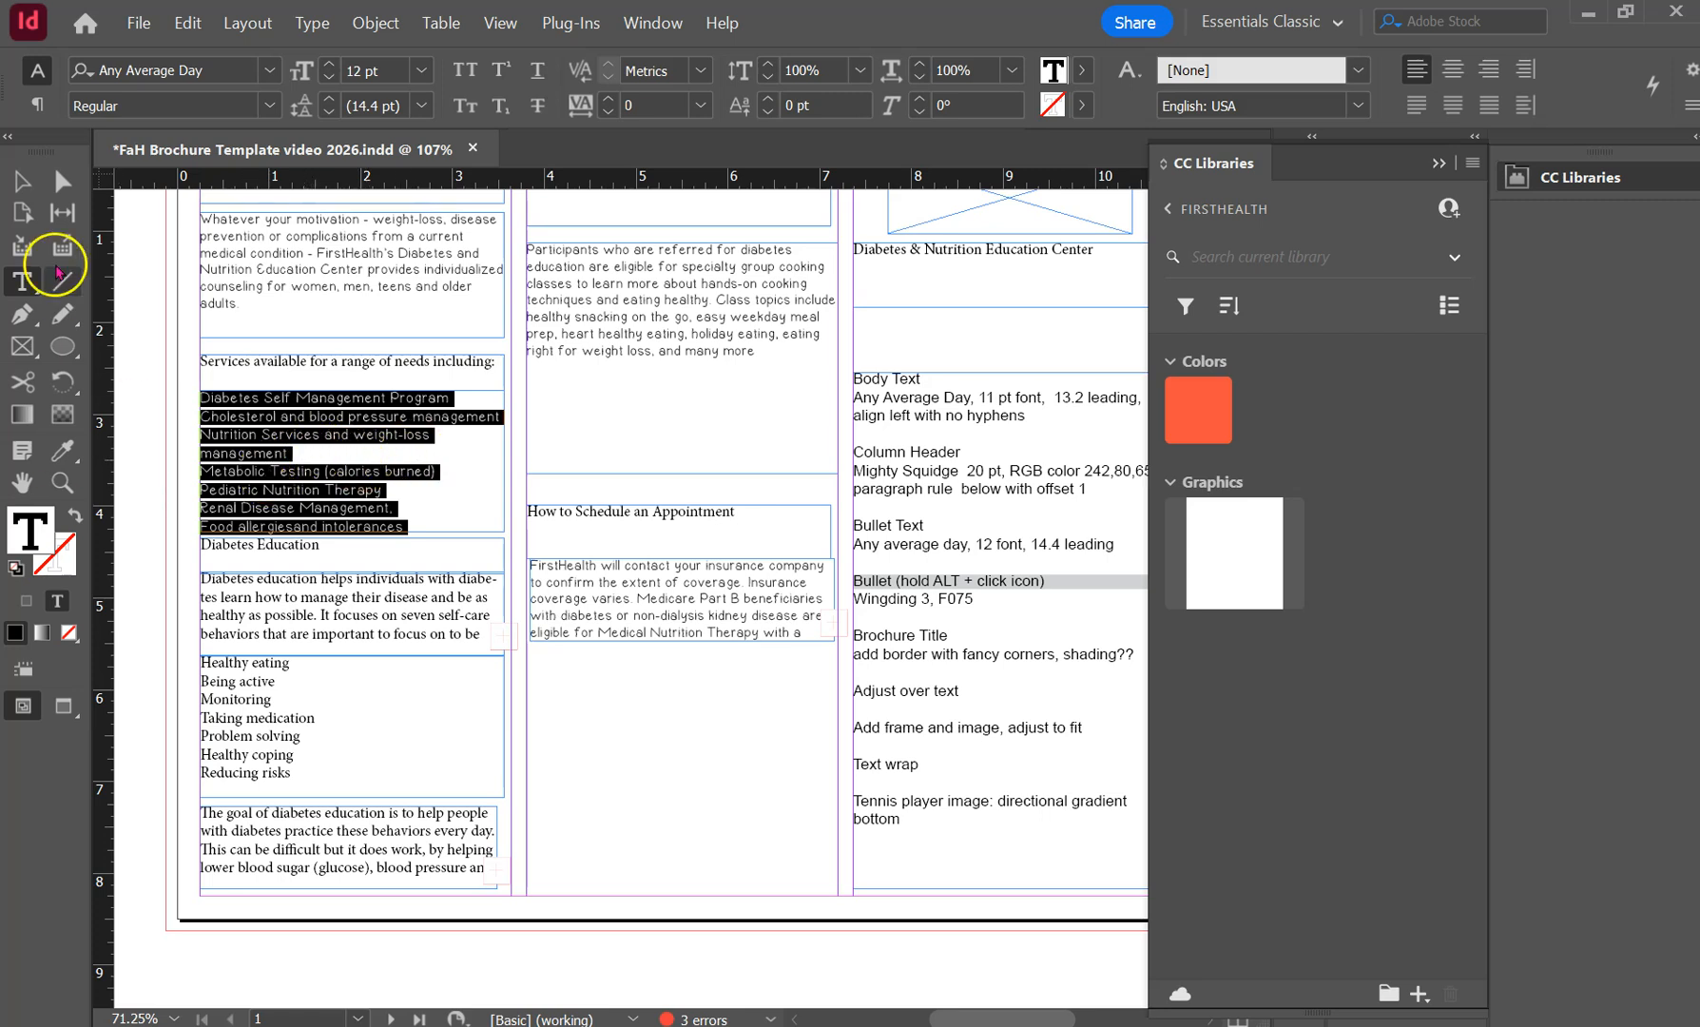
Open the bullets and numbering options for the selected services list and set its list type to Bullets.
left_click(35, 106)
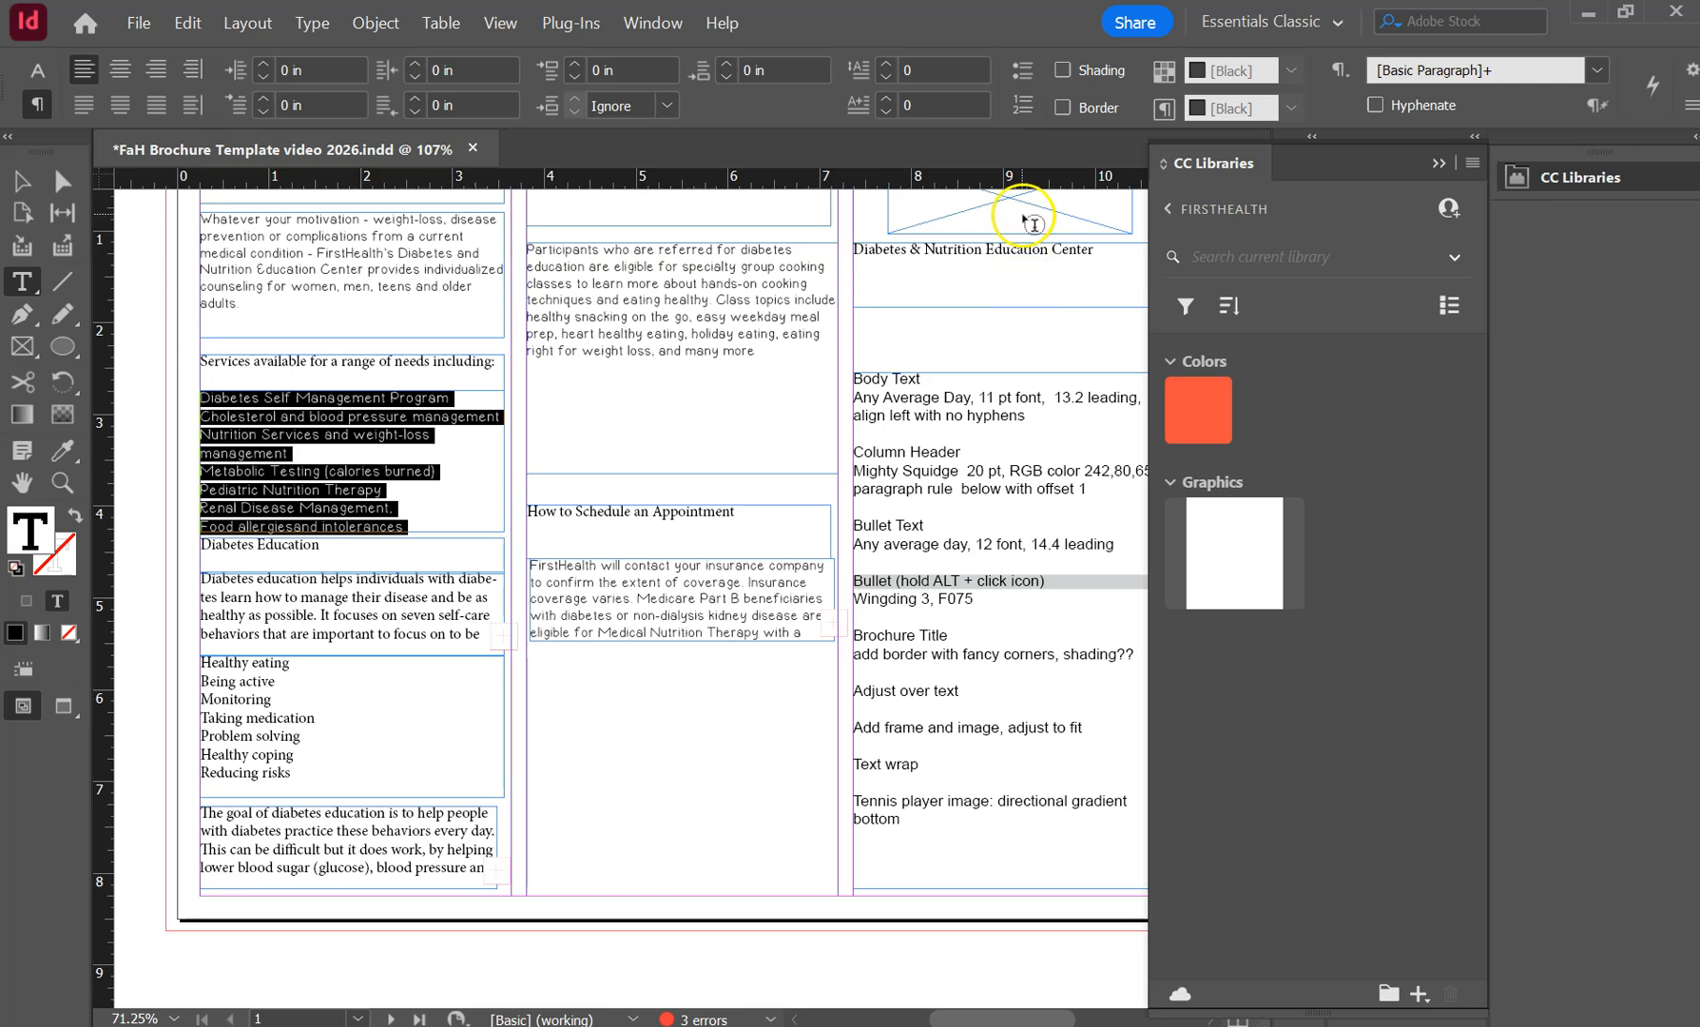
left_click(1030, 77, "alt")
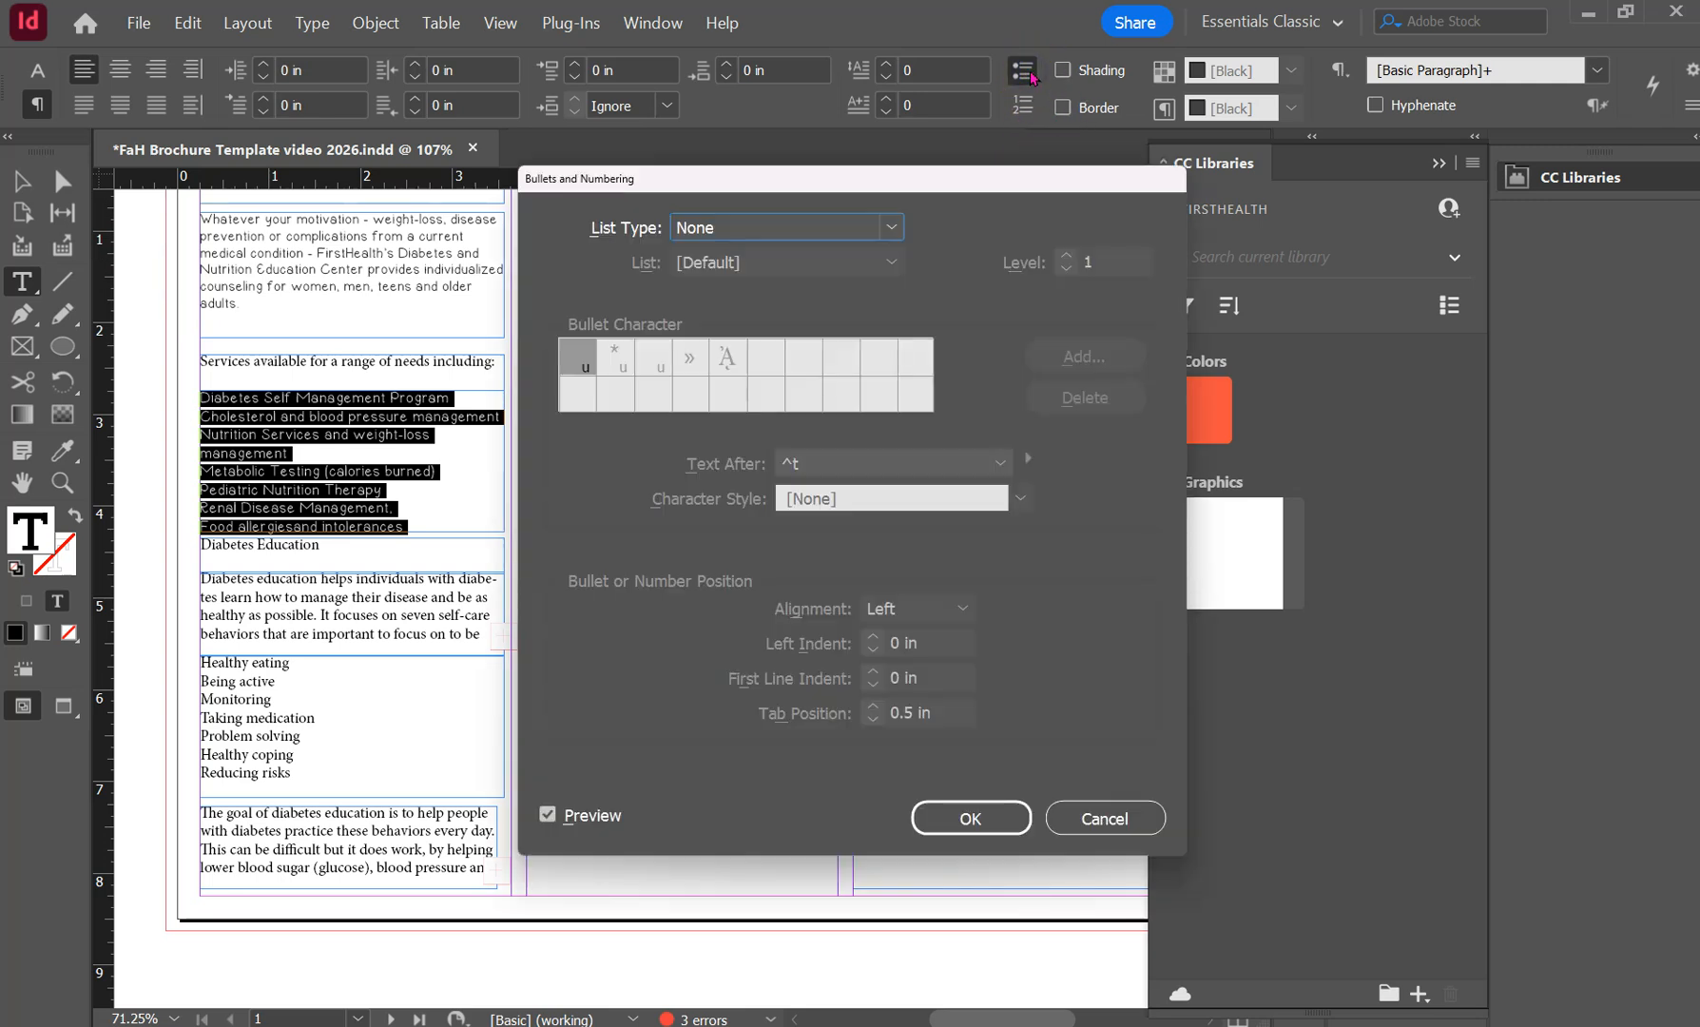
left_click(850, 229)
left_click(743, 286)
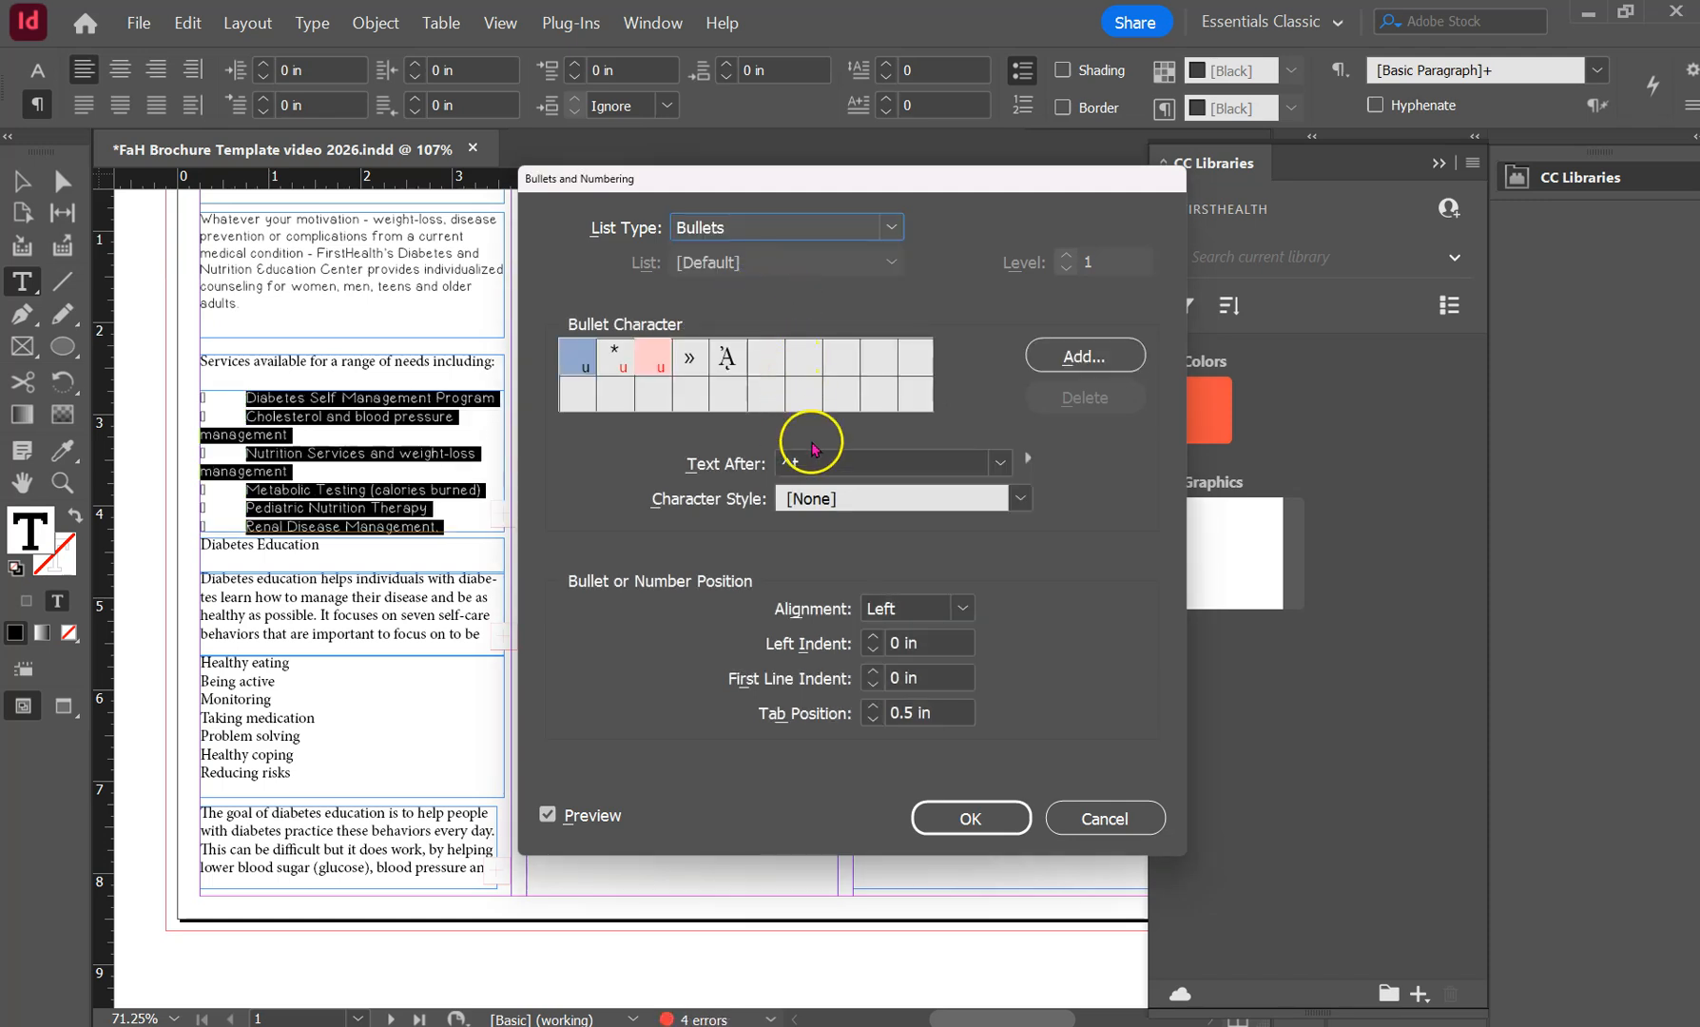
left_click(1021, 500)
left_click(1021, 498)
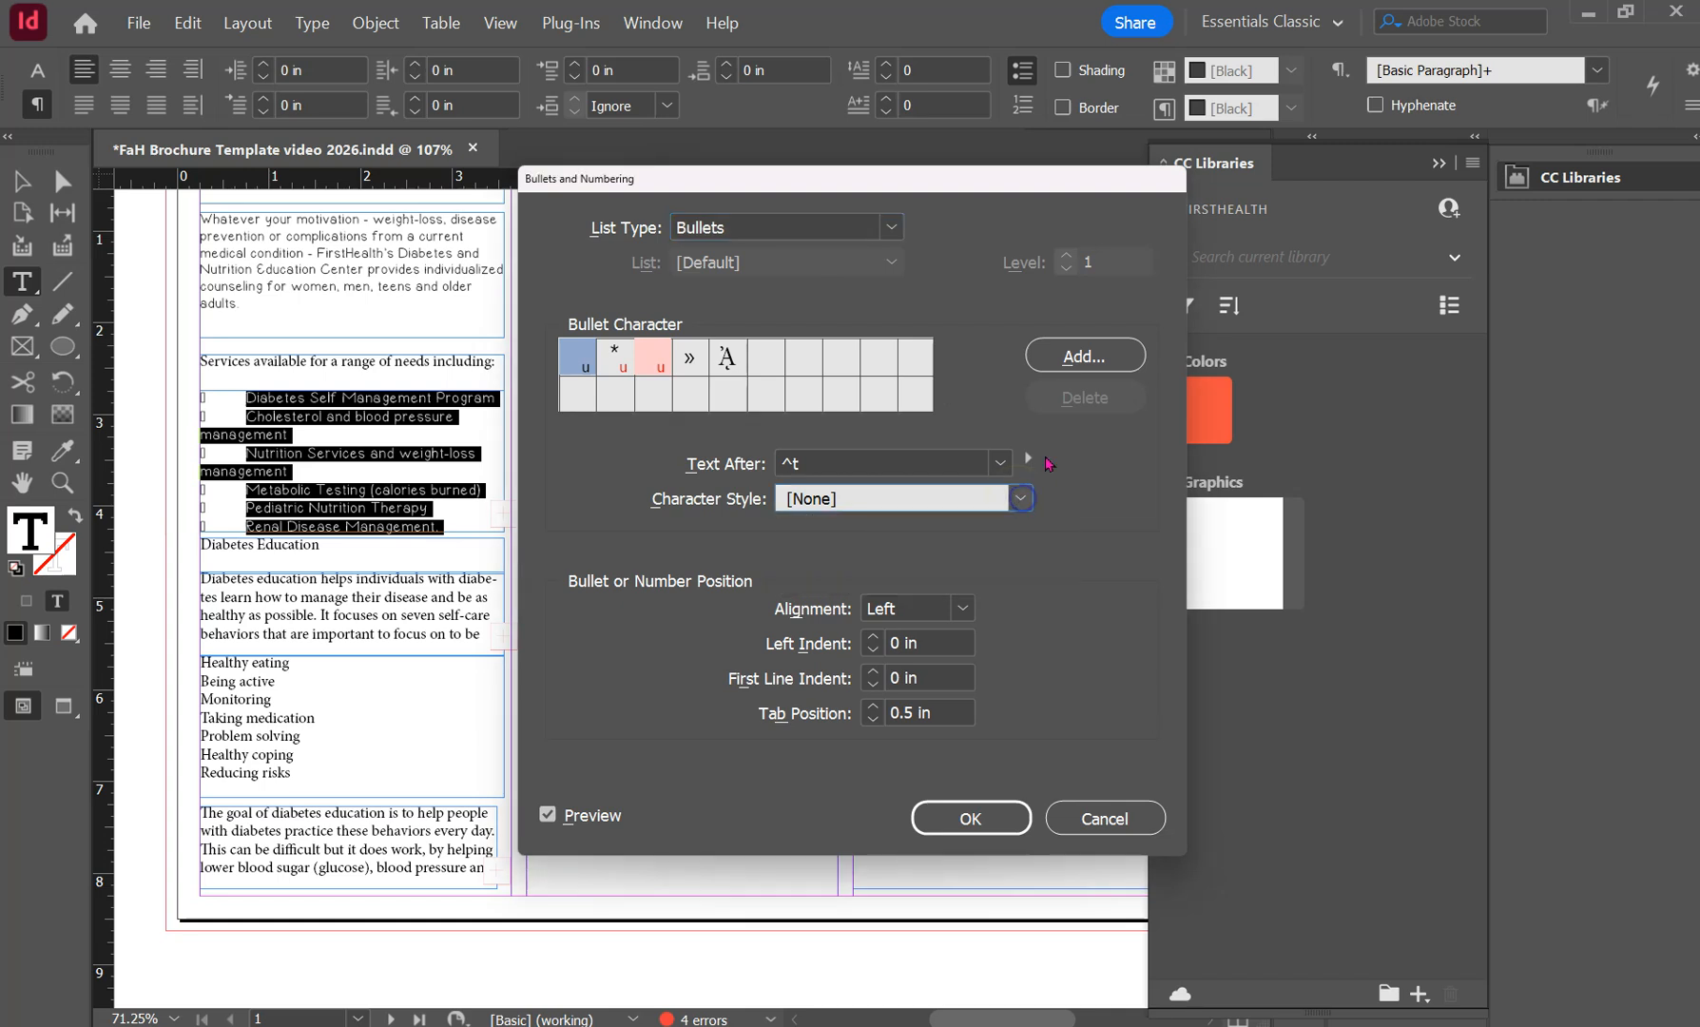
left_click(1067, 356)
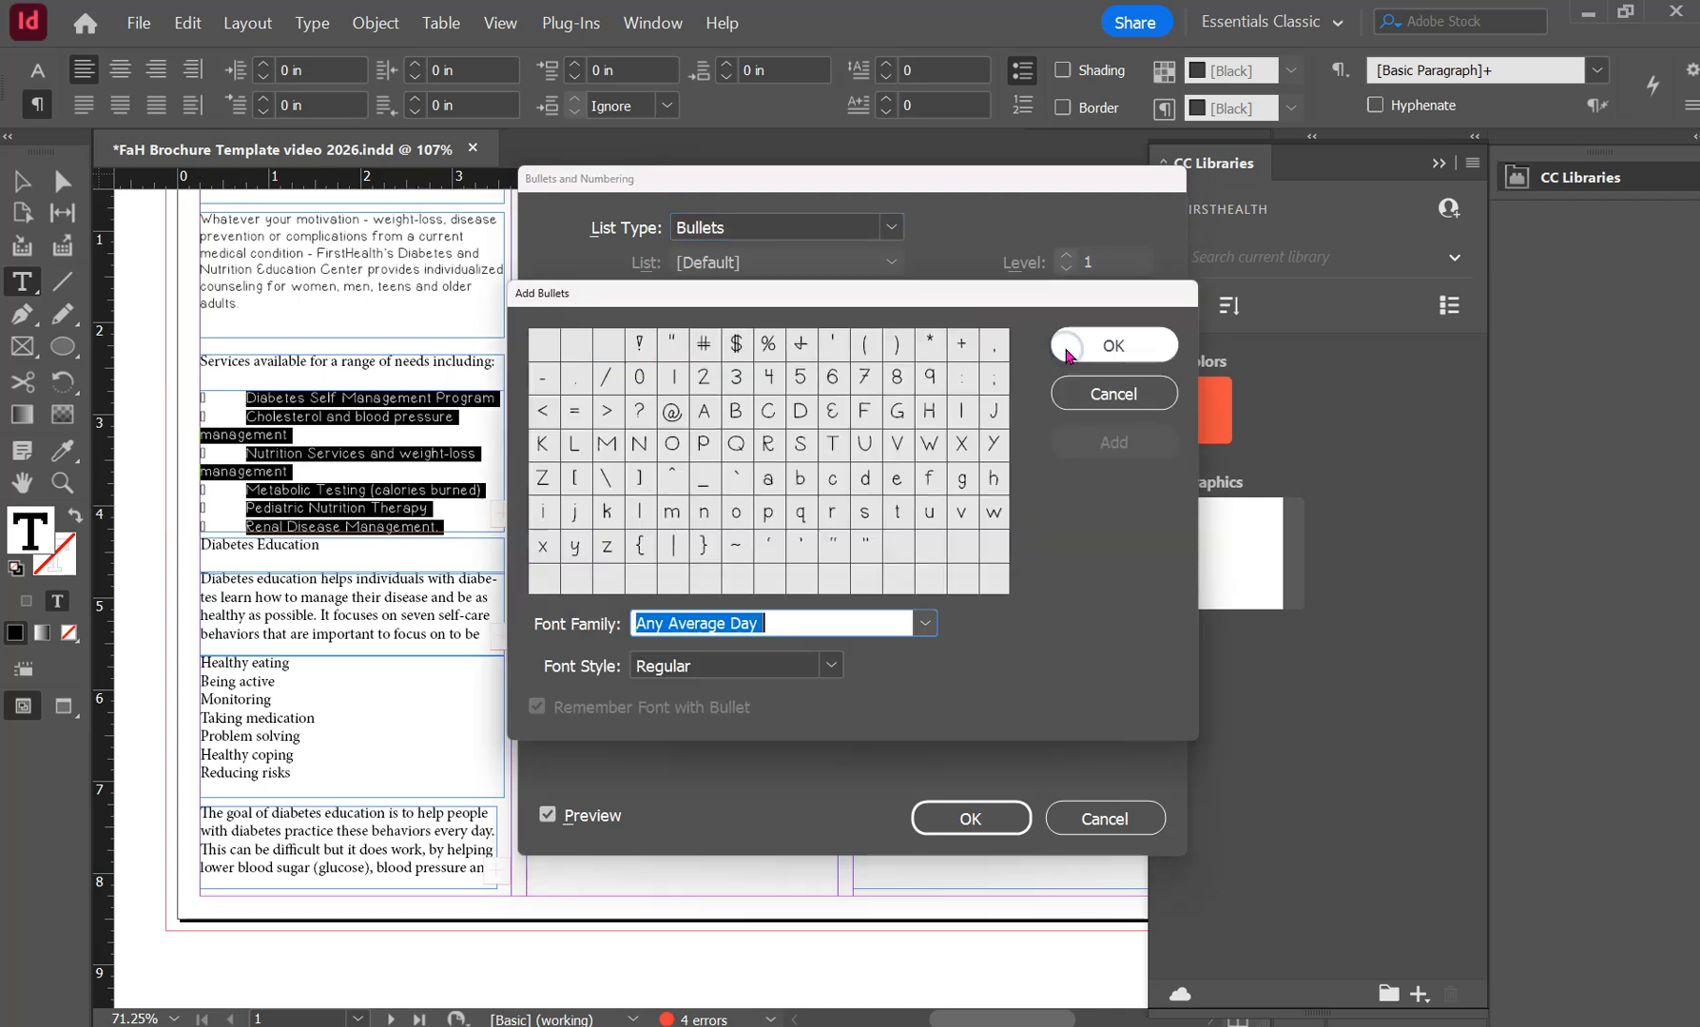
left_click_drag(795, 629, 573, 634)
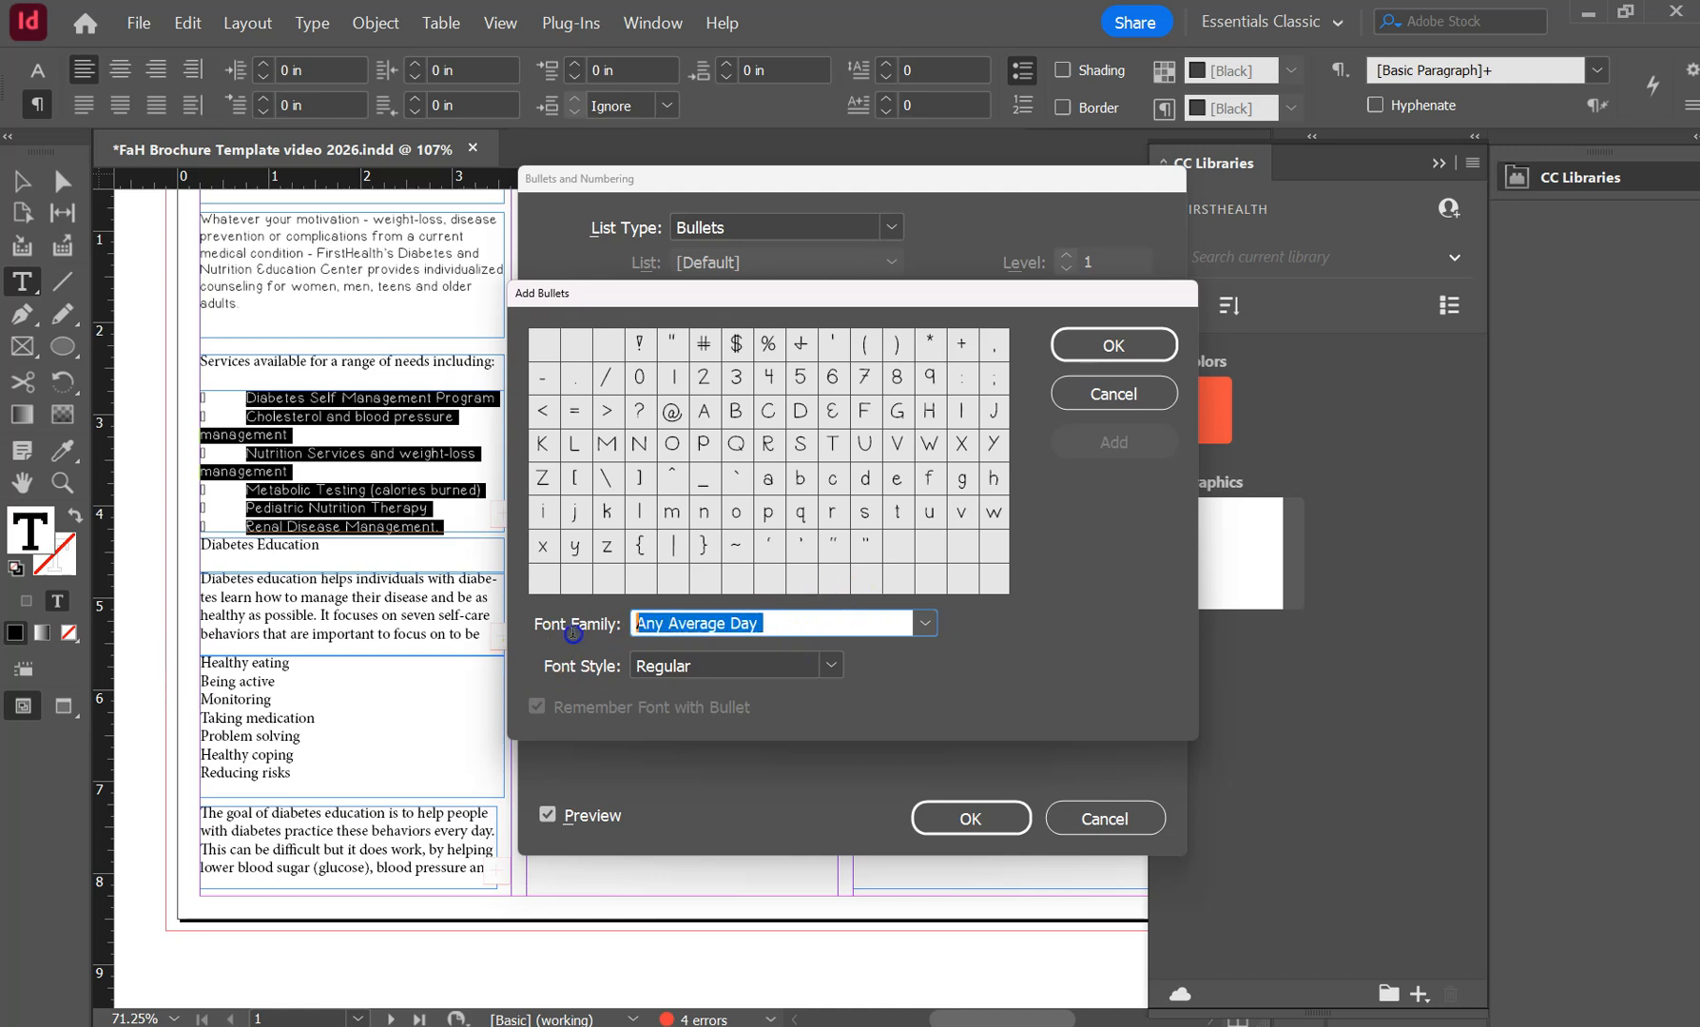
type("Wingdings")
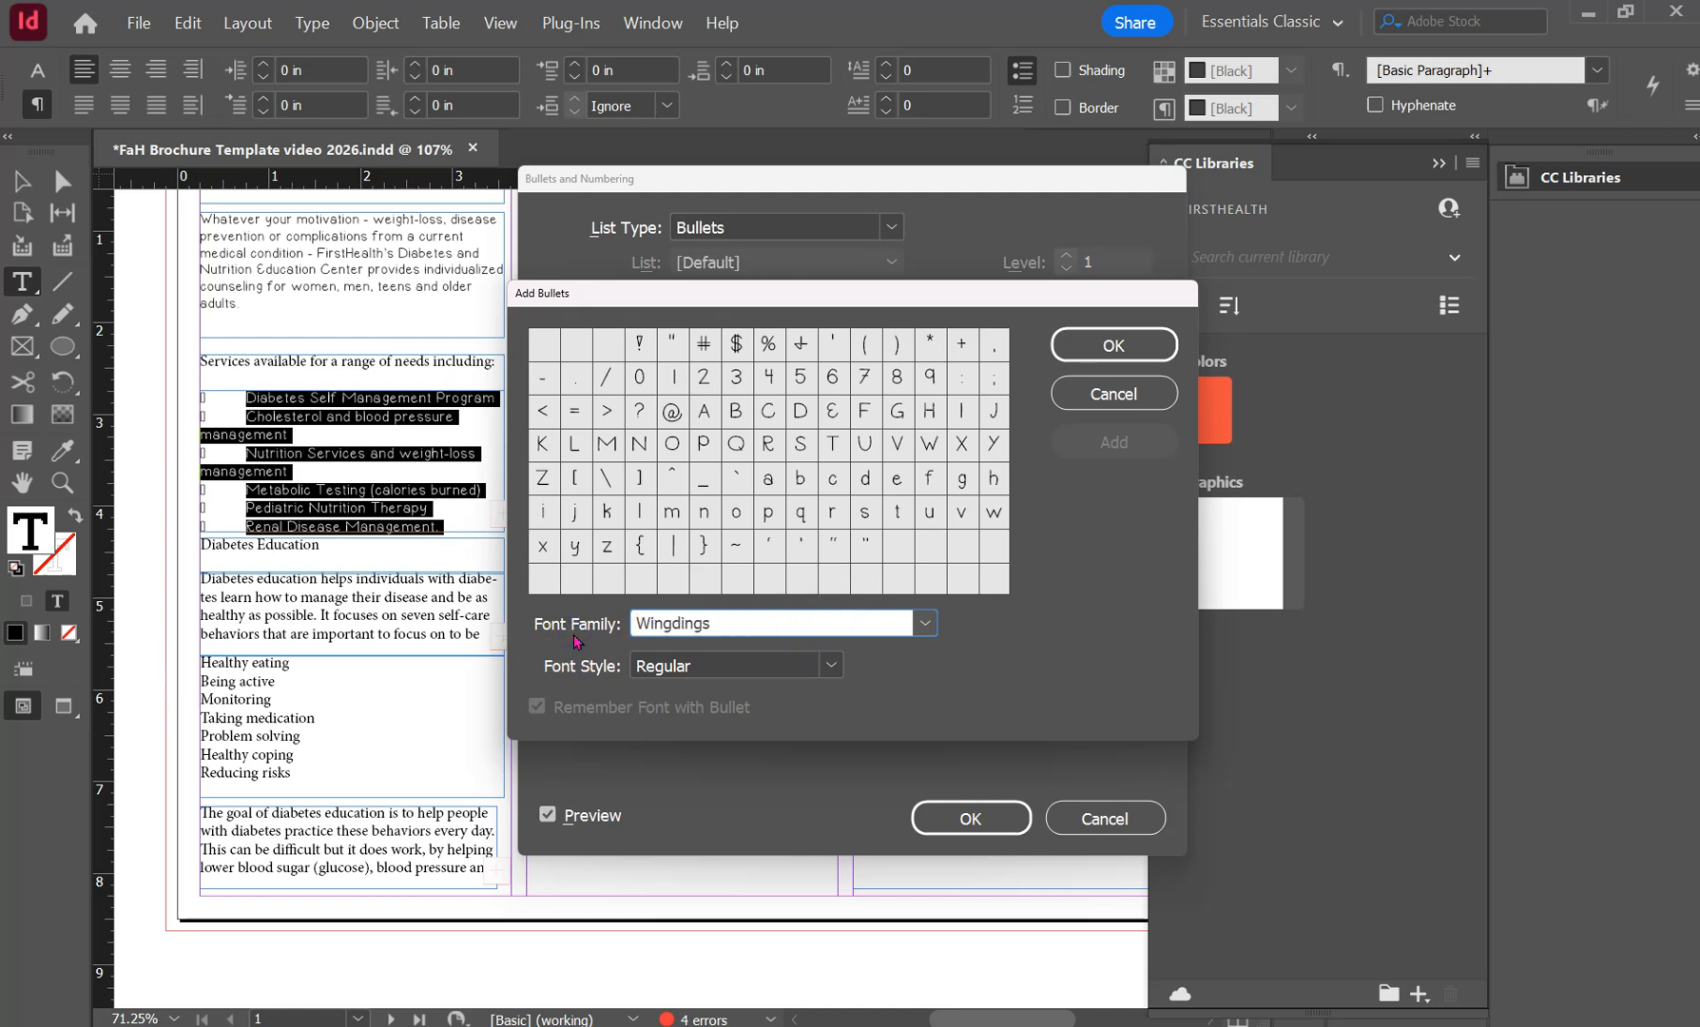
left_click(716, 620)
left_click(753, 628)
key("Return")
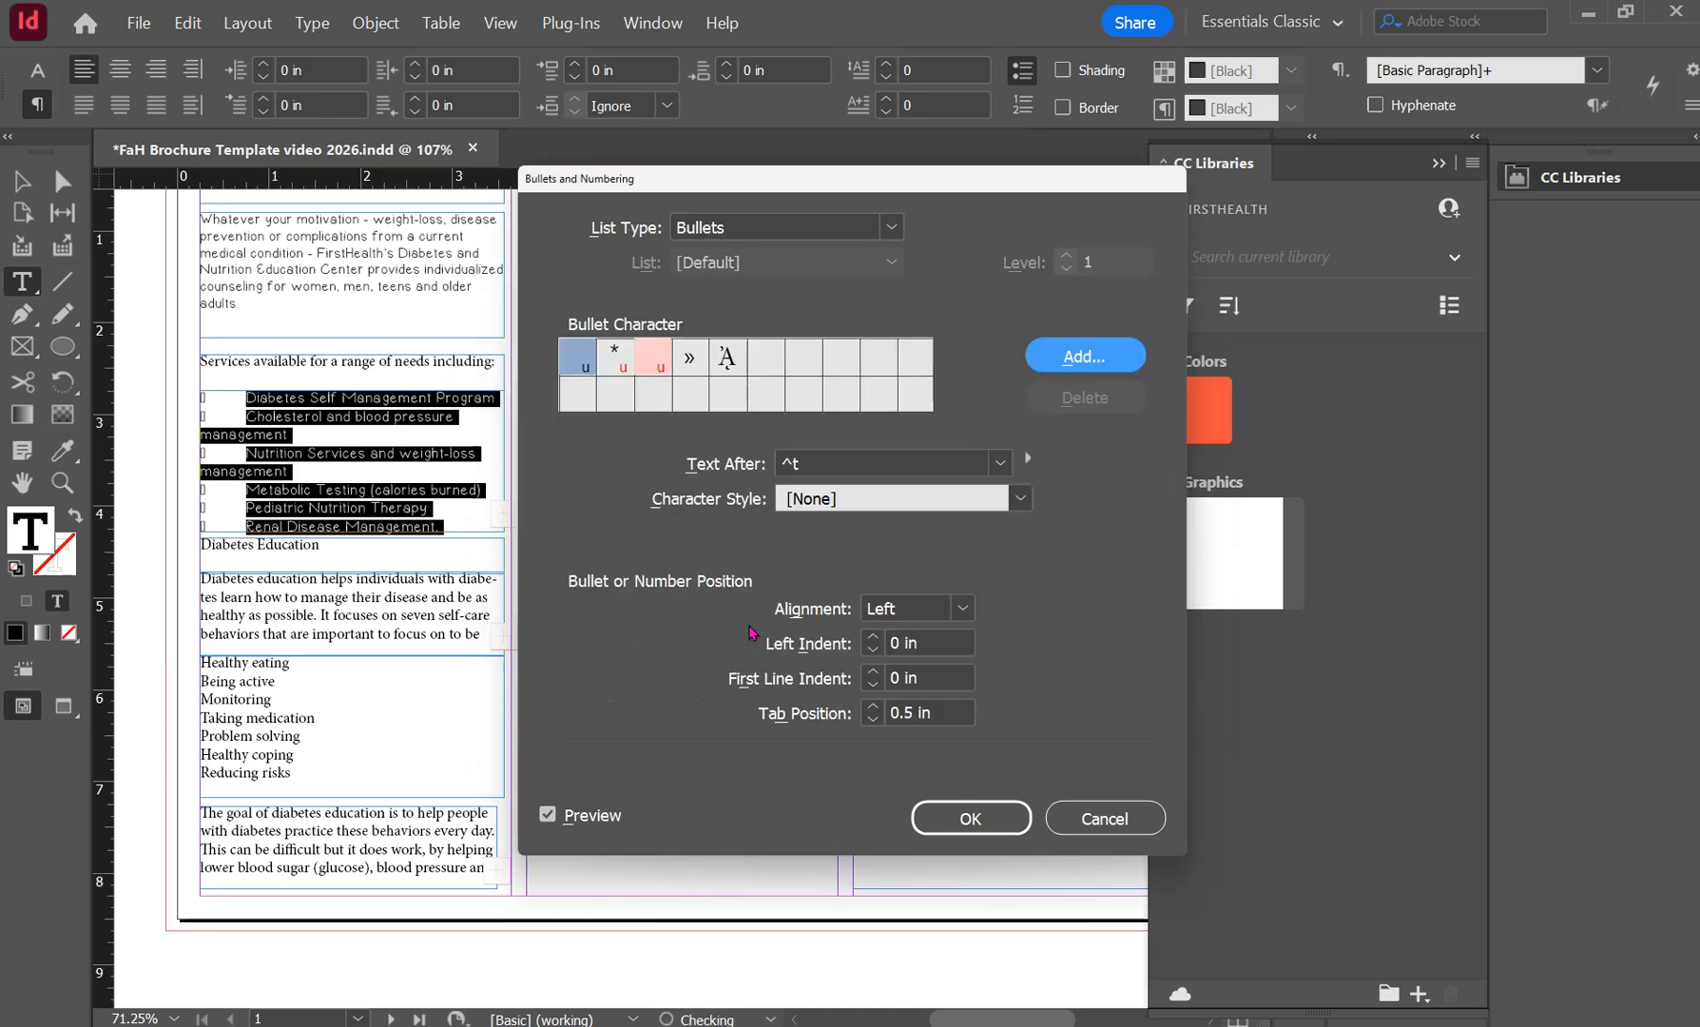
left_click(972, 498)
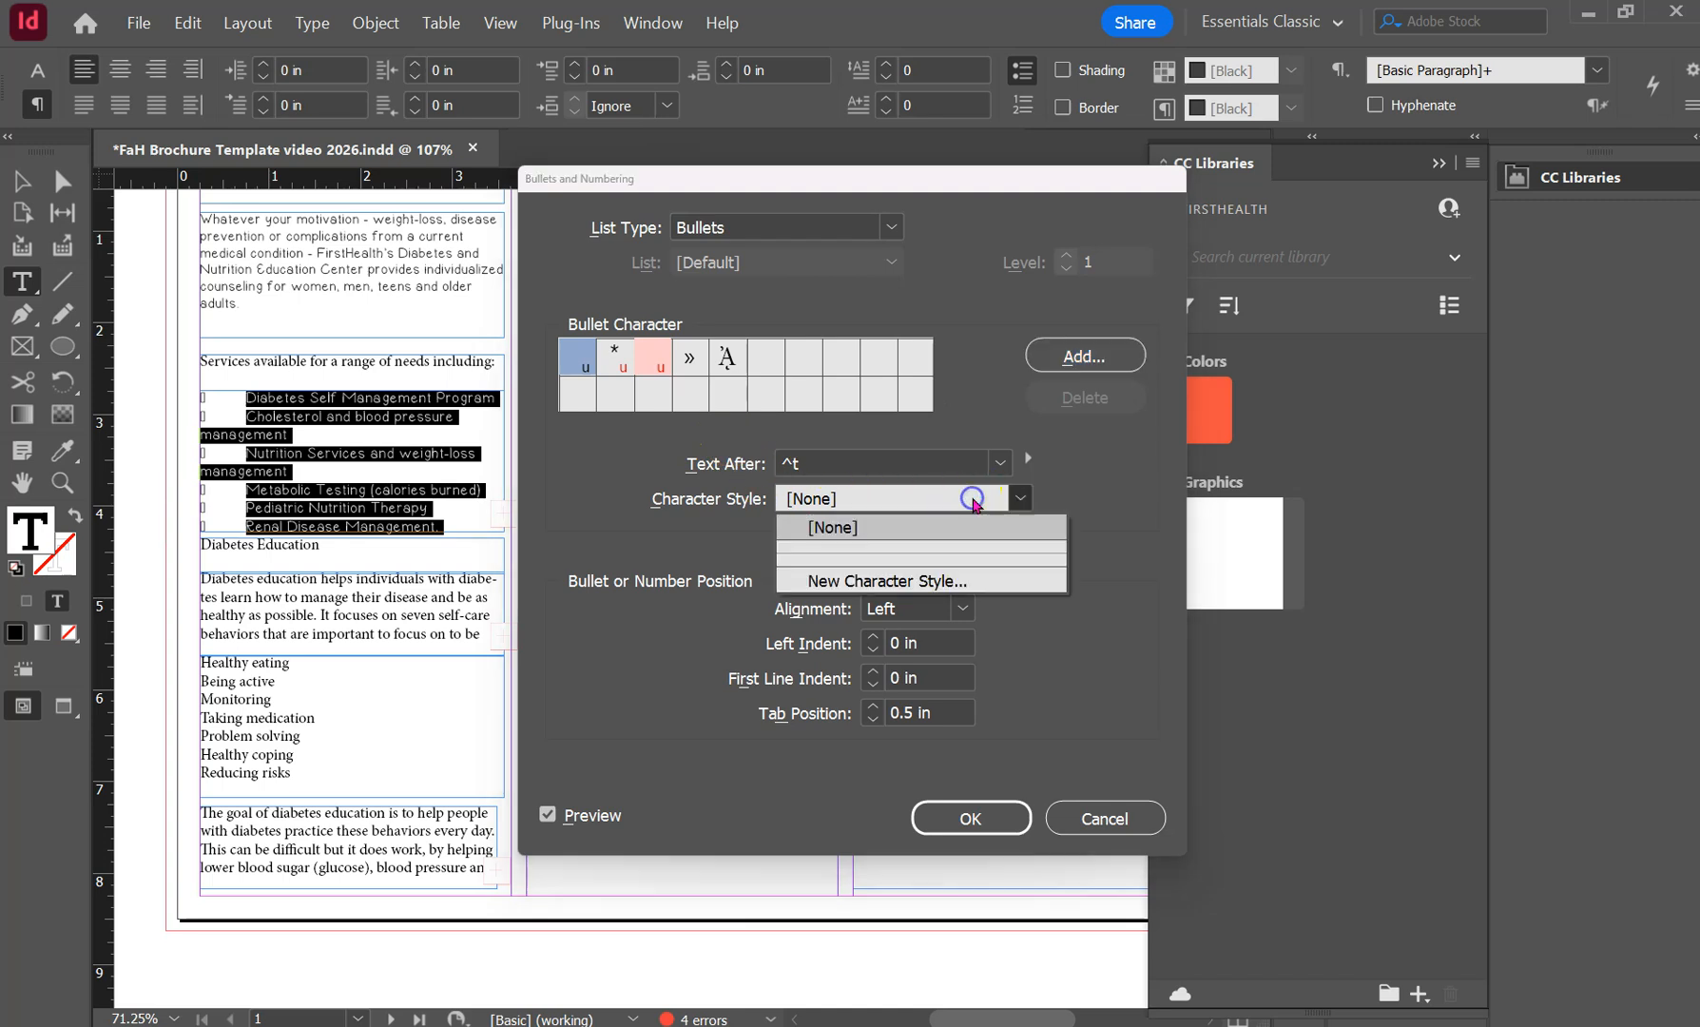
left_click(941, 576)
left_click(1218, 891)
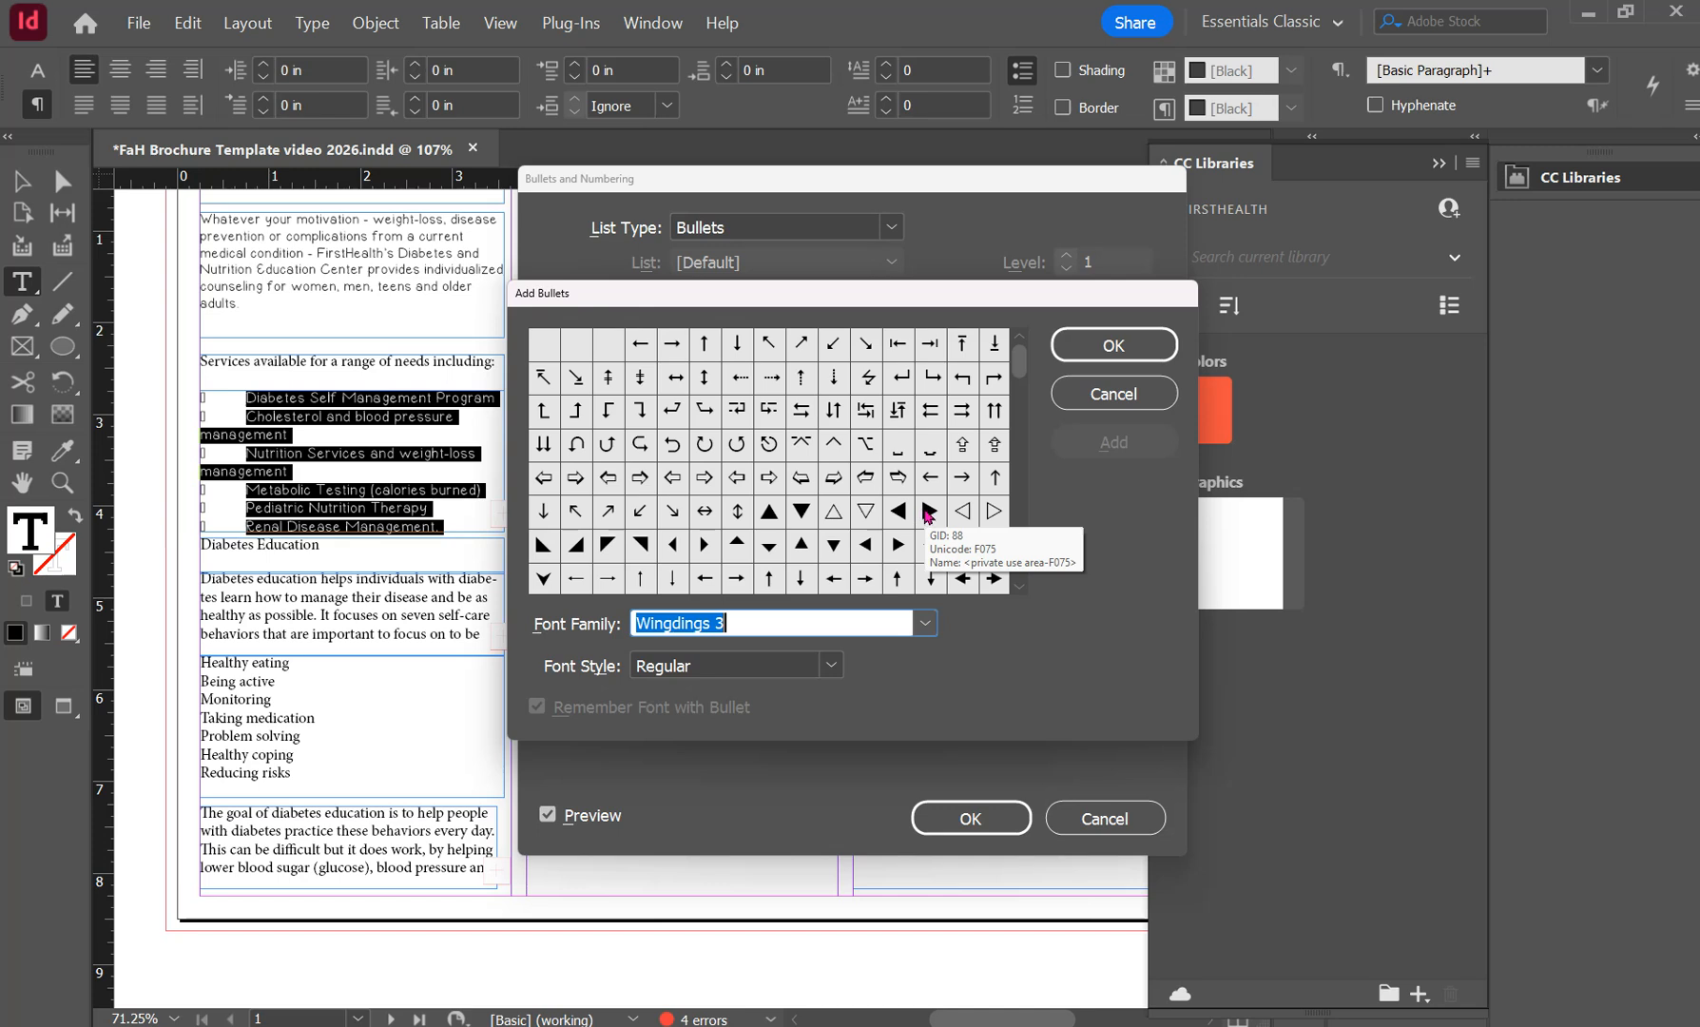
Add the Wingdings 3 right-pointing triangle (F075) as a bullet character and apply it to the services list.
left_click(928, 512)
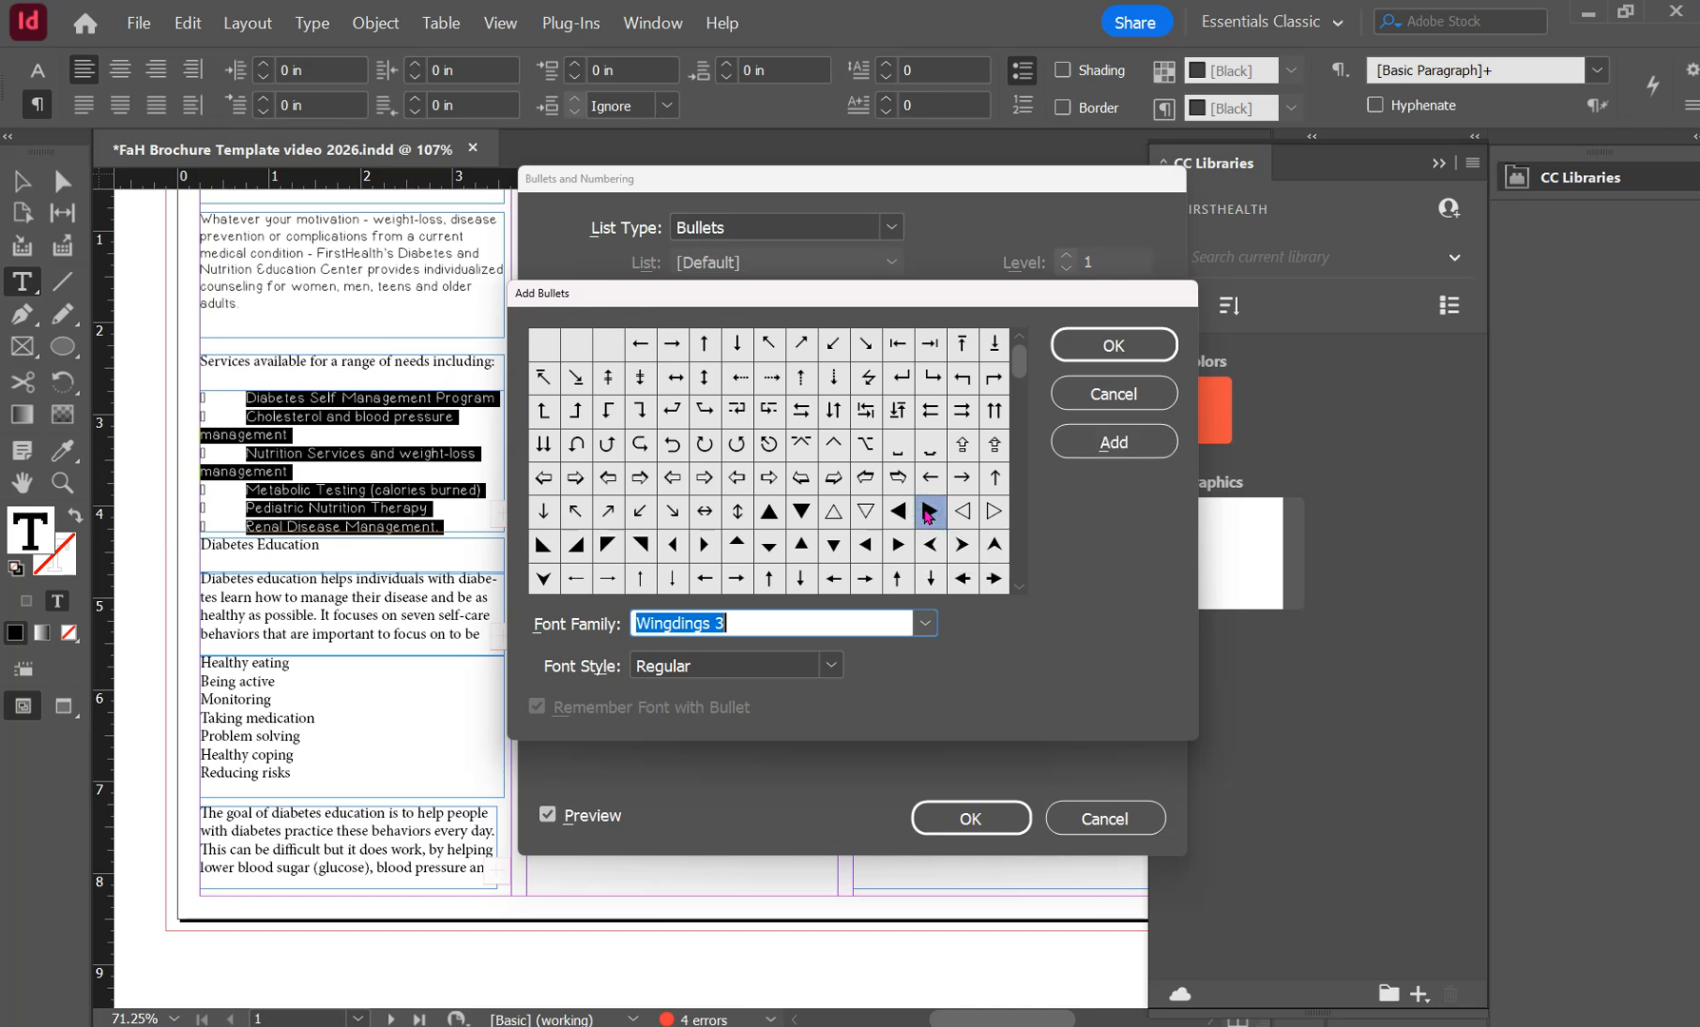
left_click(1093, 447)
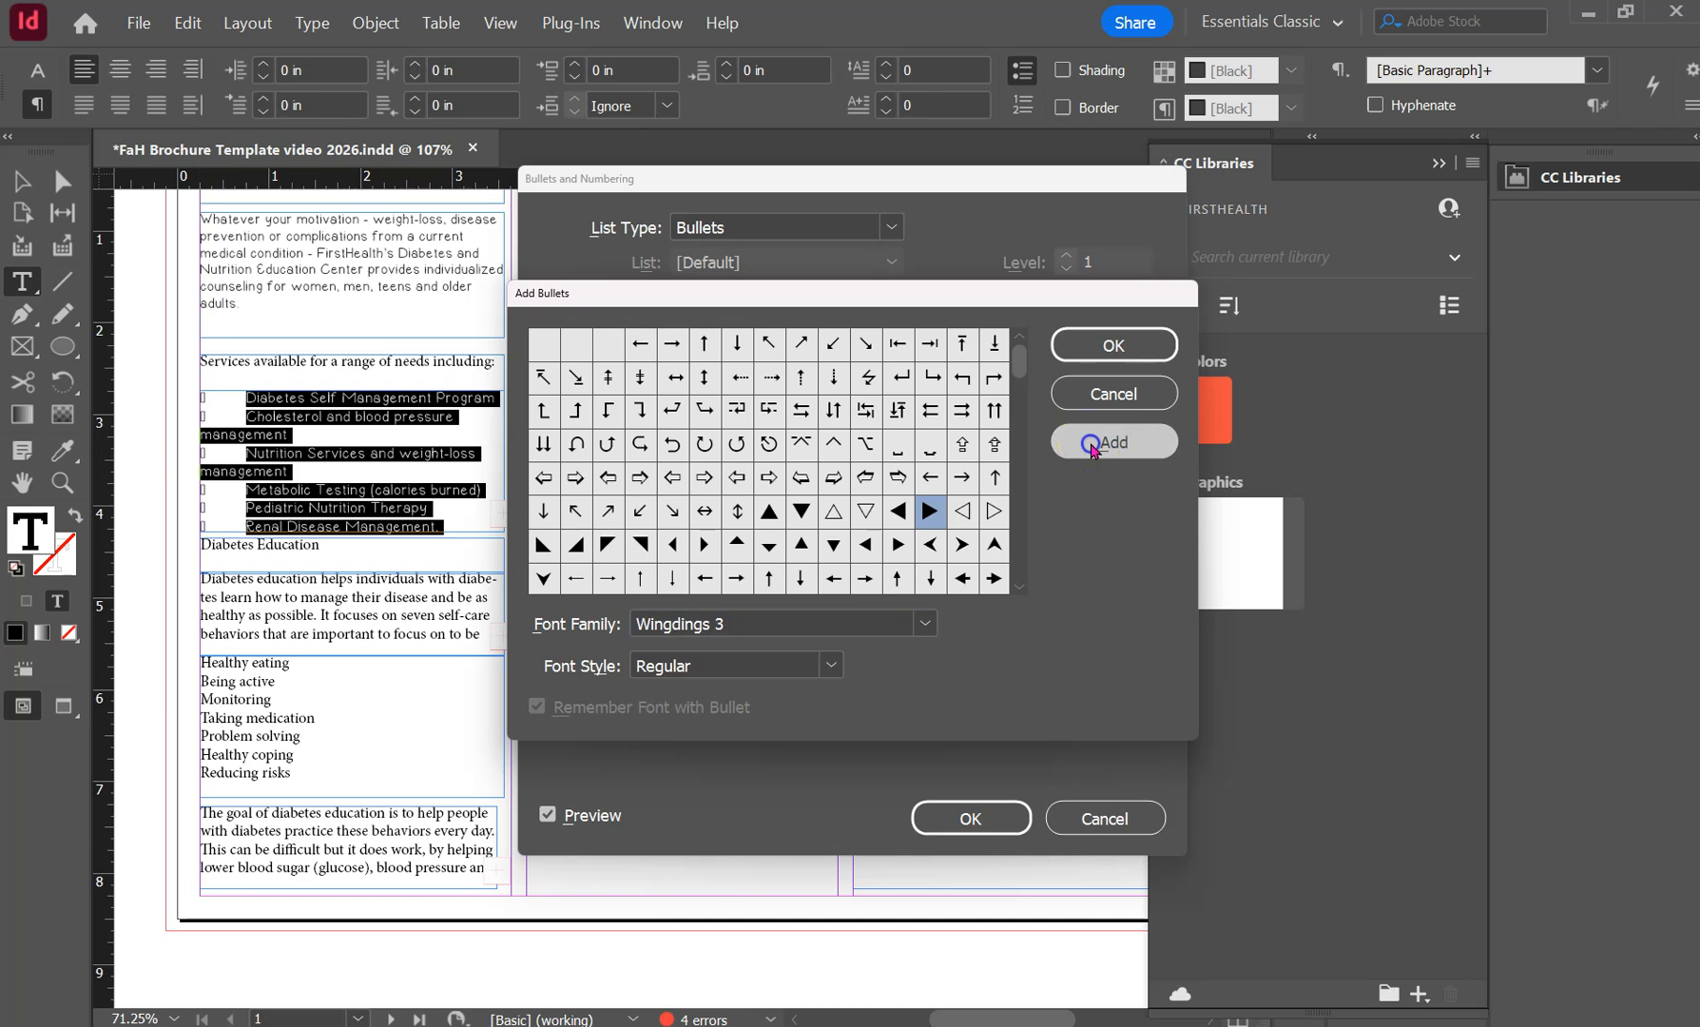
left_click(1108, 345)
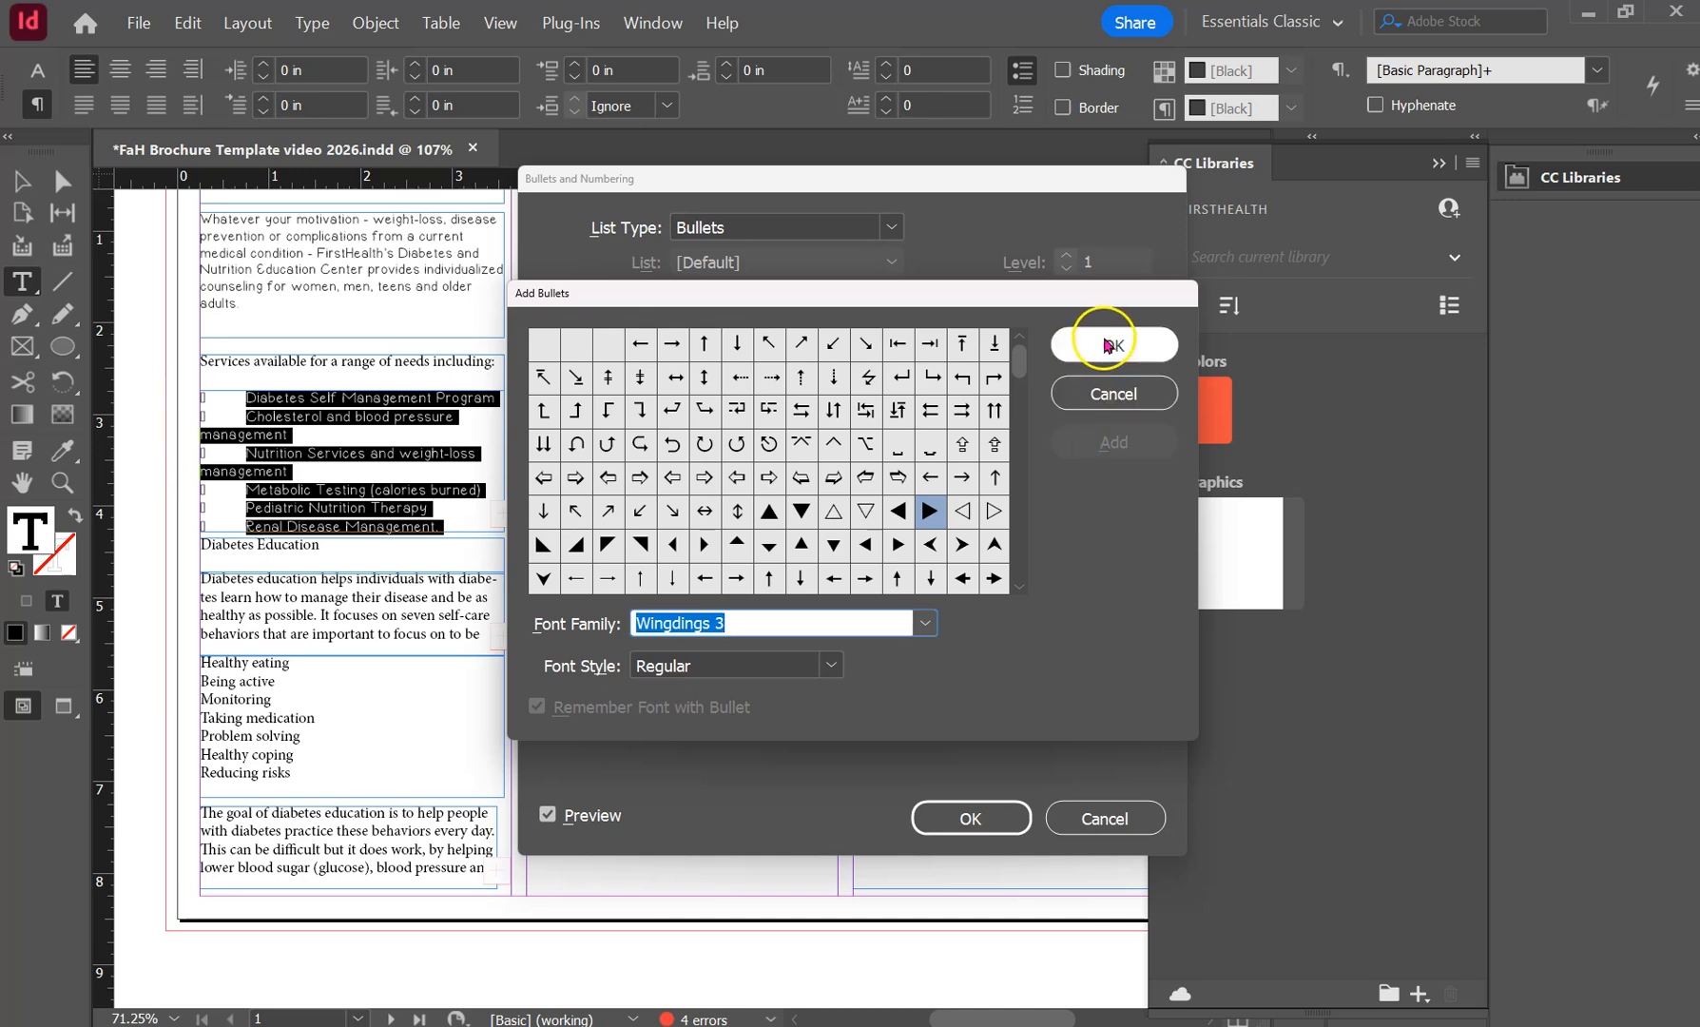
left_click(764, 356)
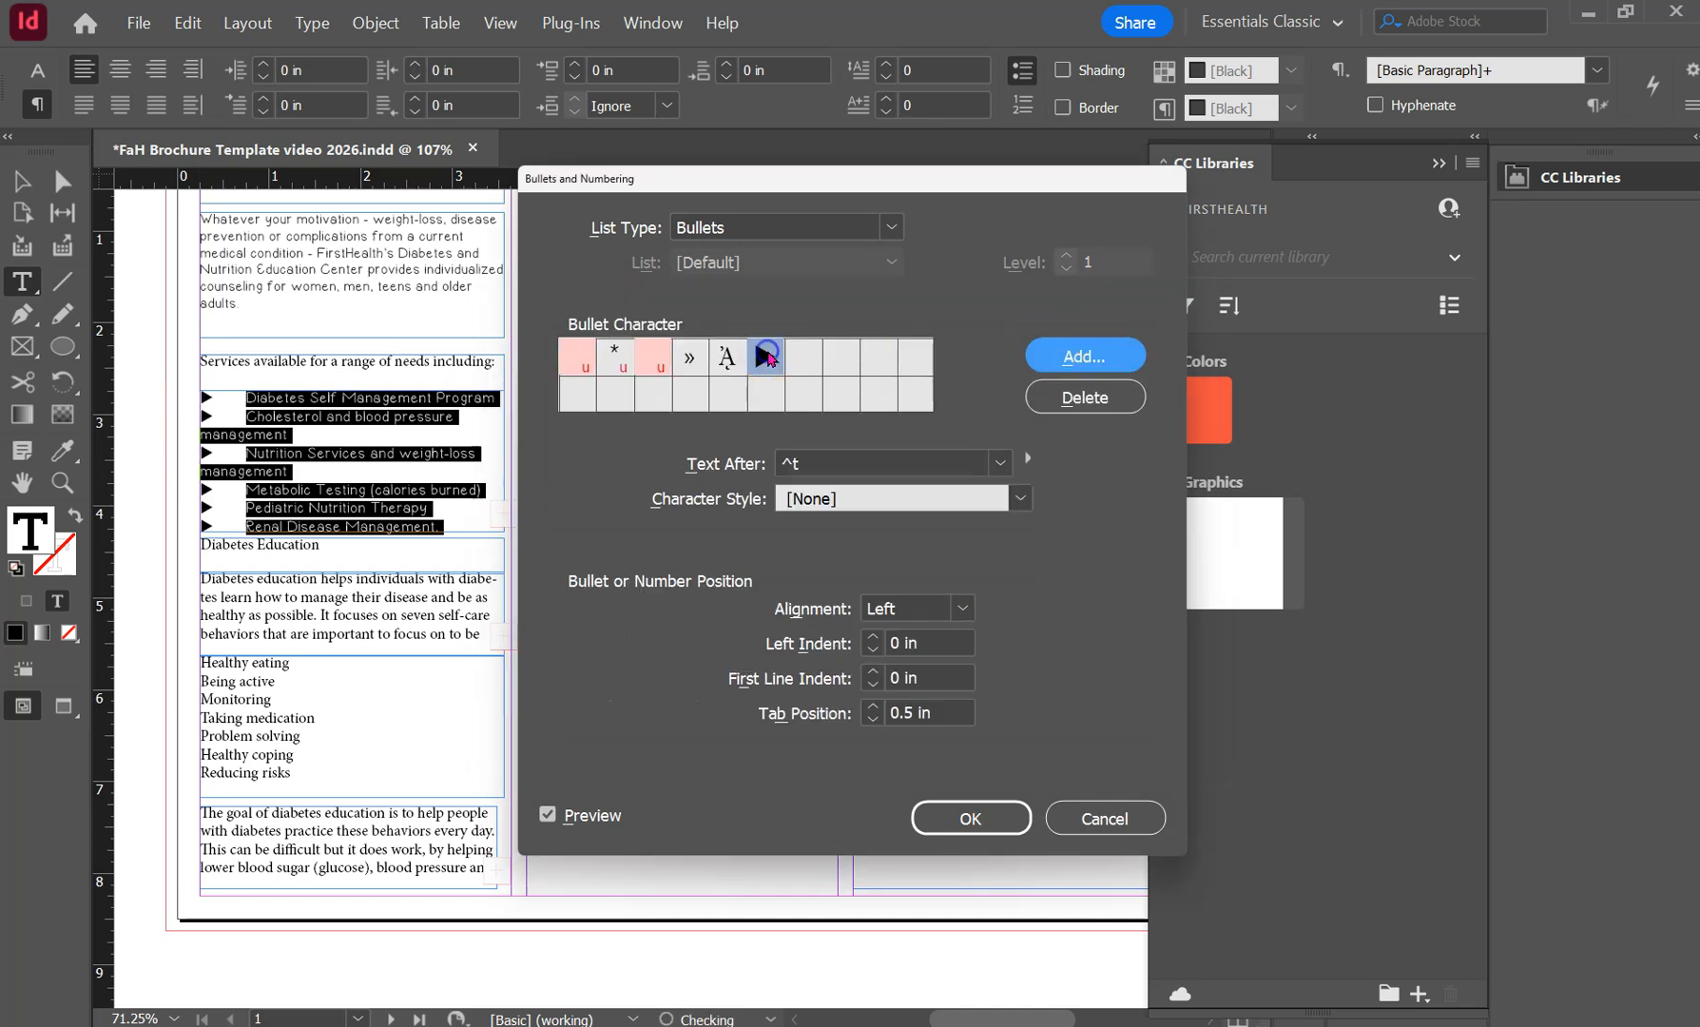
left_click(741, 351)
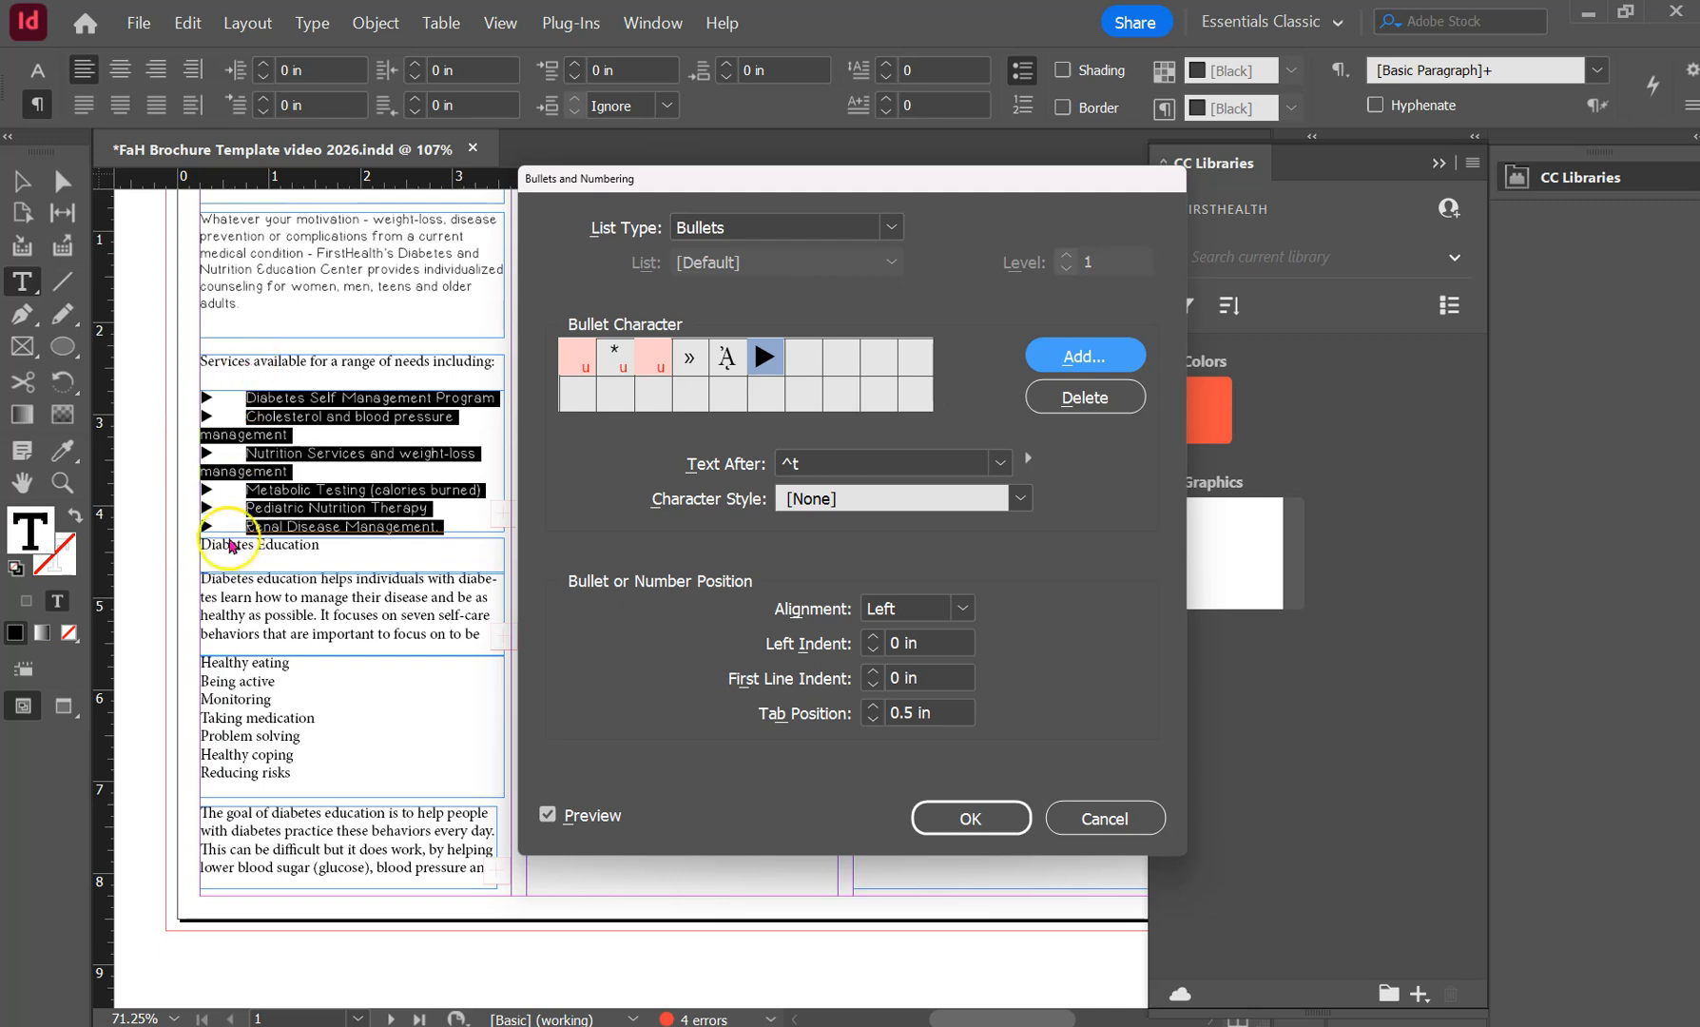
left_click(951, 816)
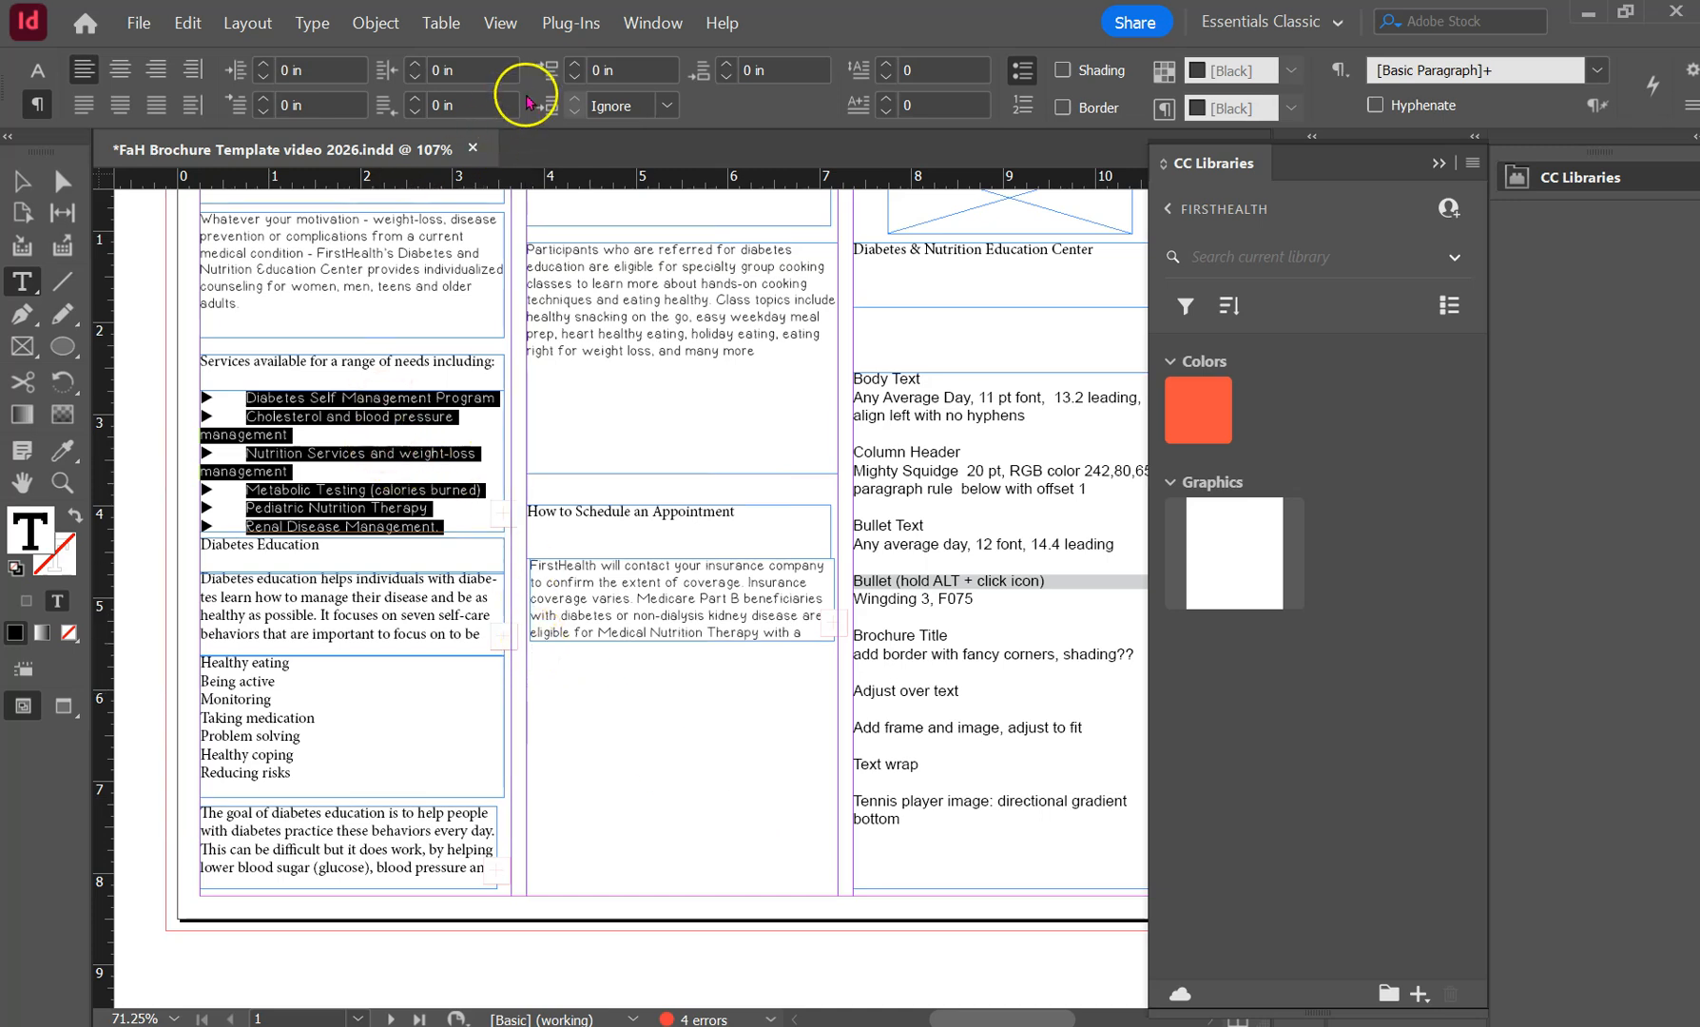
Create a paragraph style from the selected triangle-bulleted list and name it "Bullet list with triangles".
left_click(679, 20)
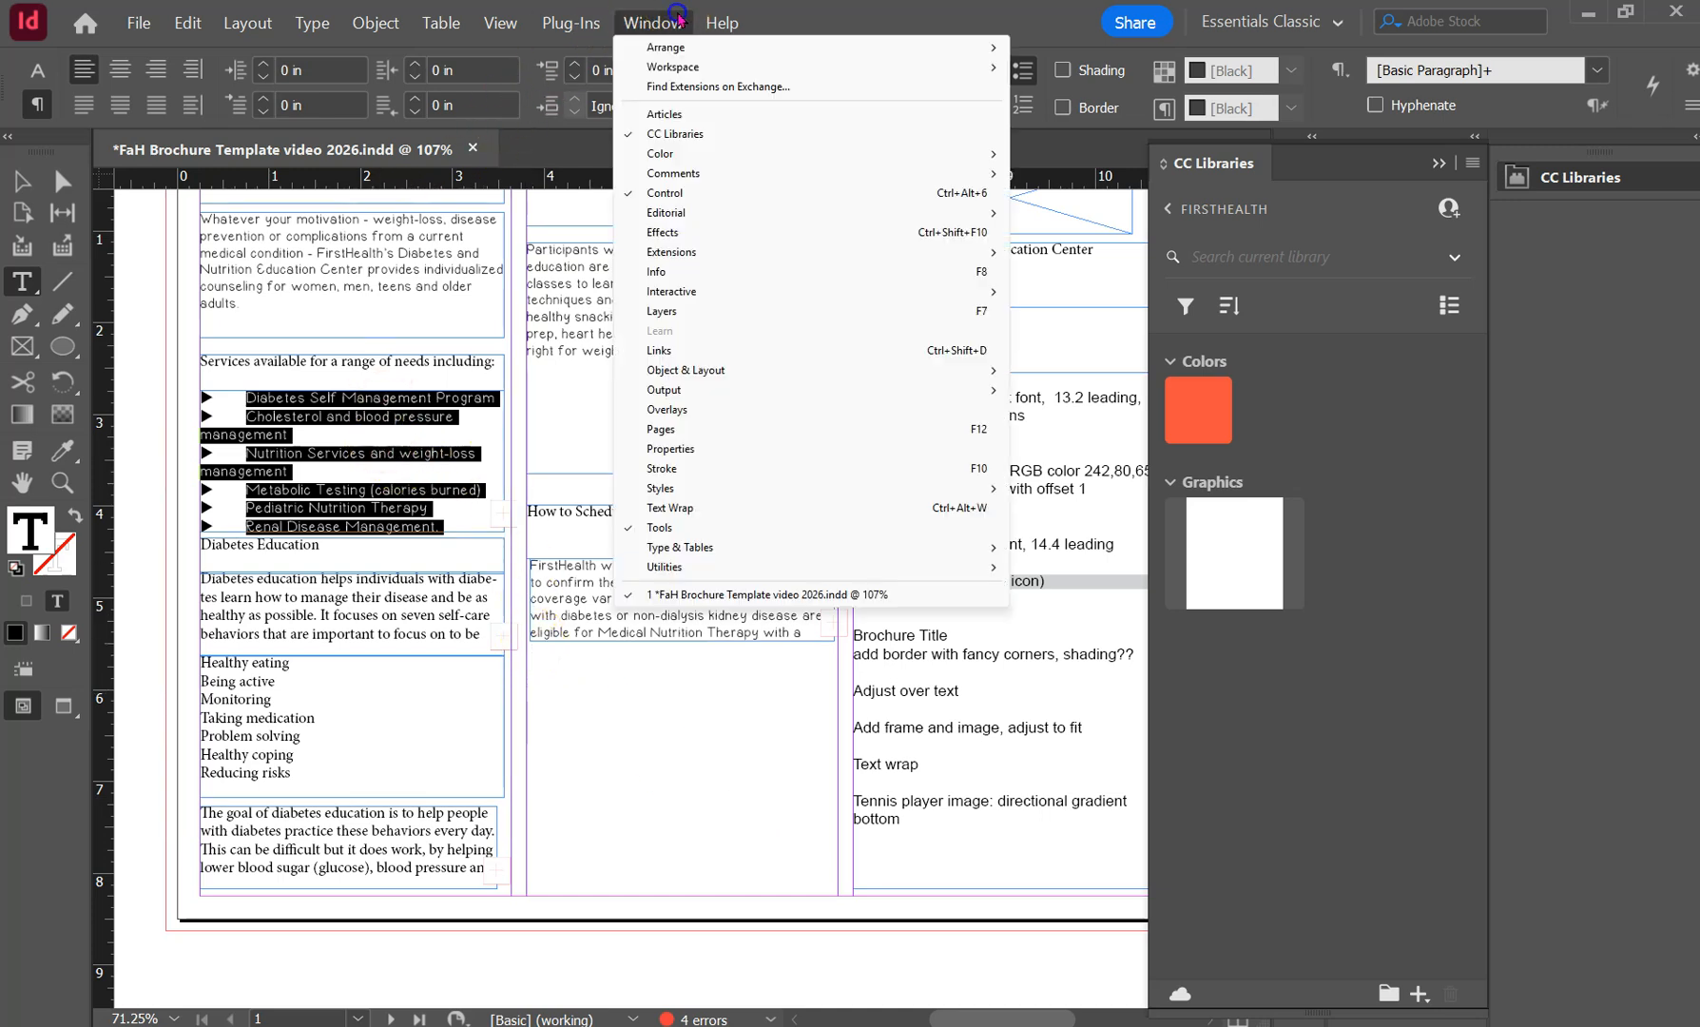
mouse_move(704, 489)
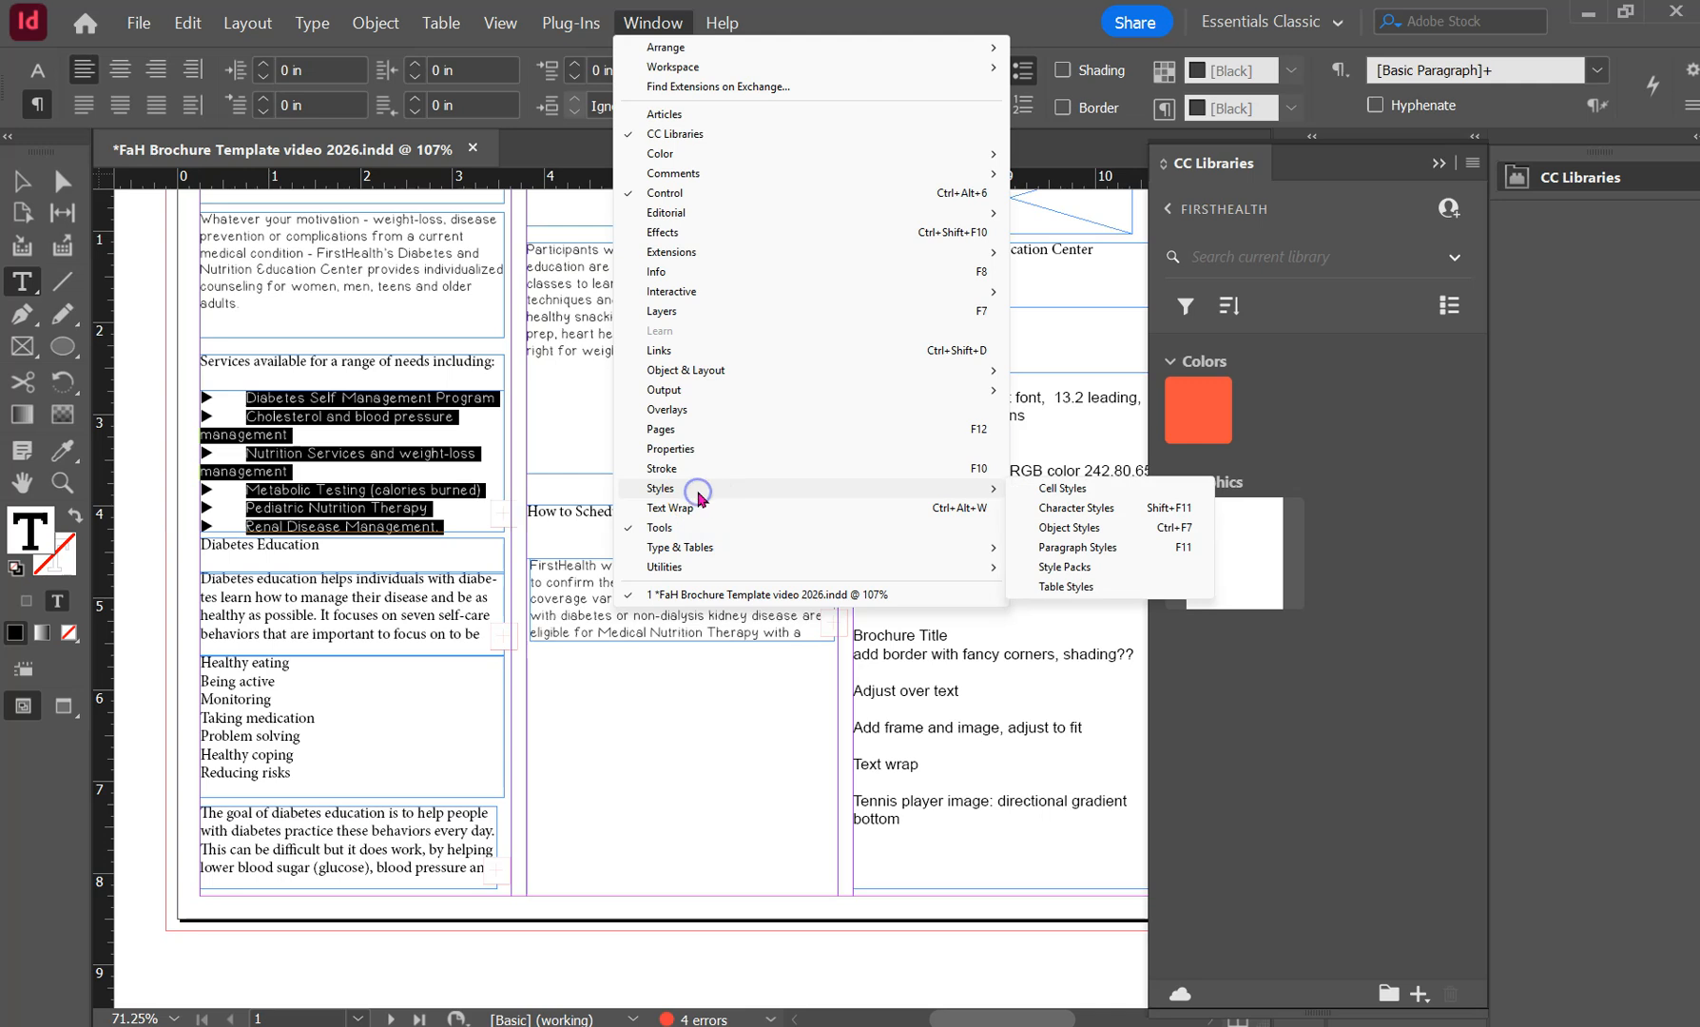
left_click(1072, 552)
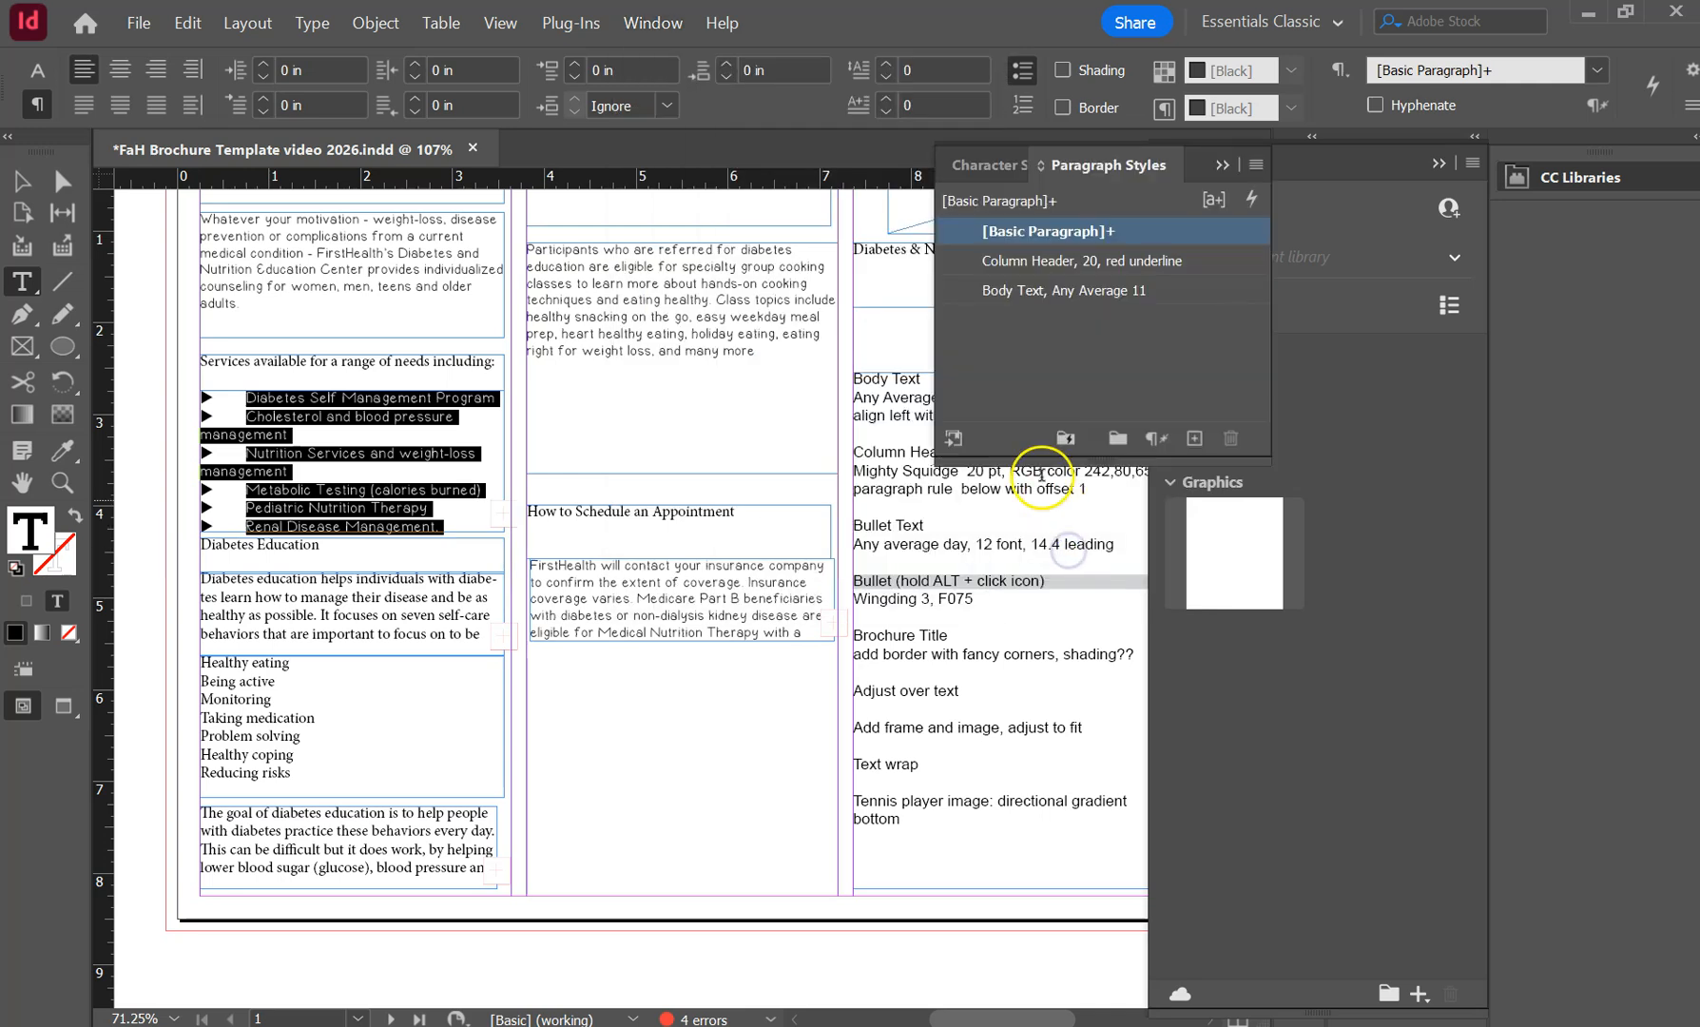
left_click(1194, 441)
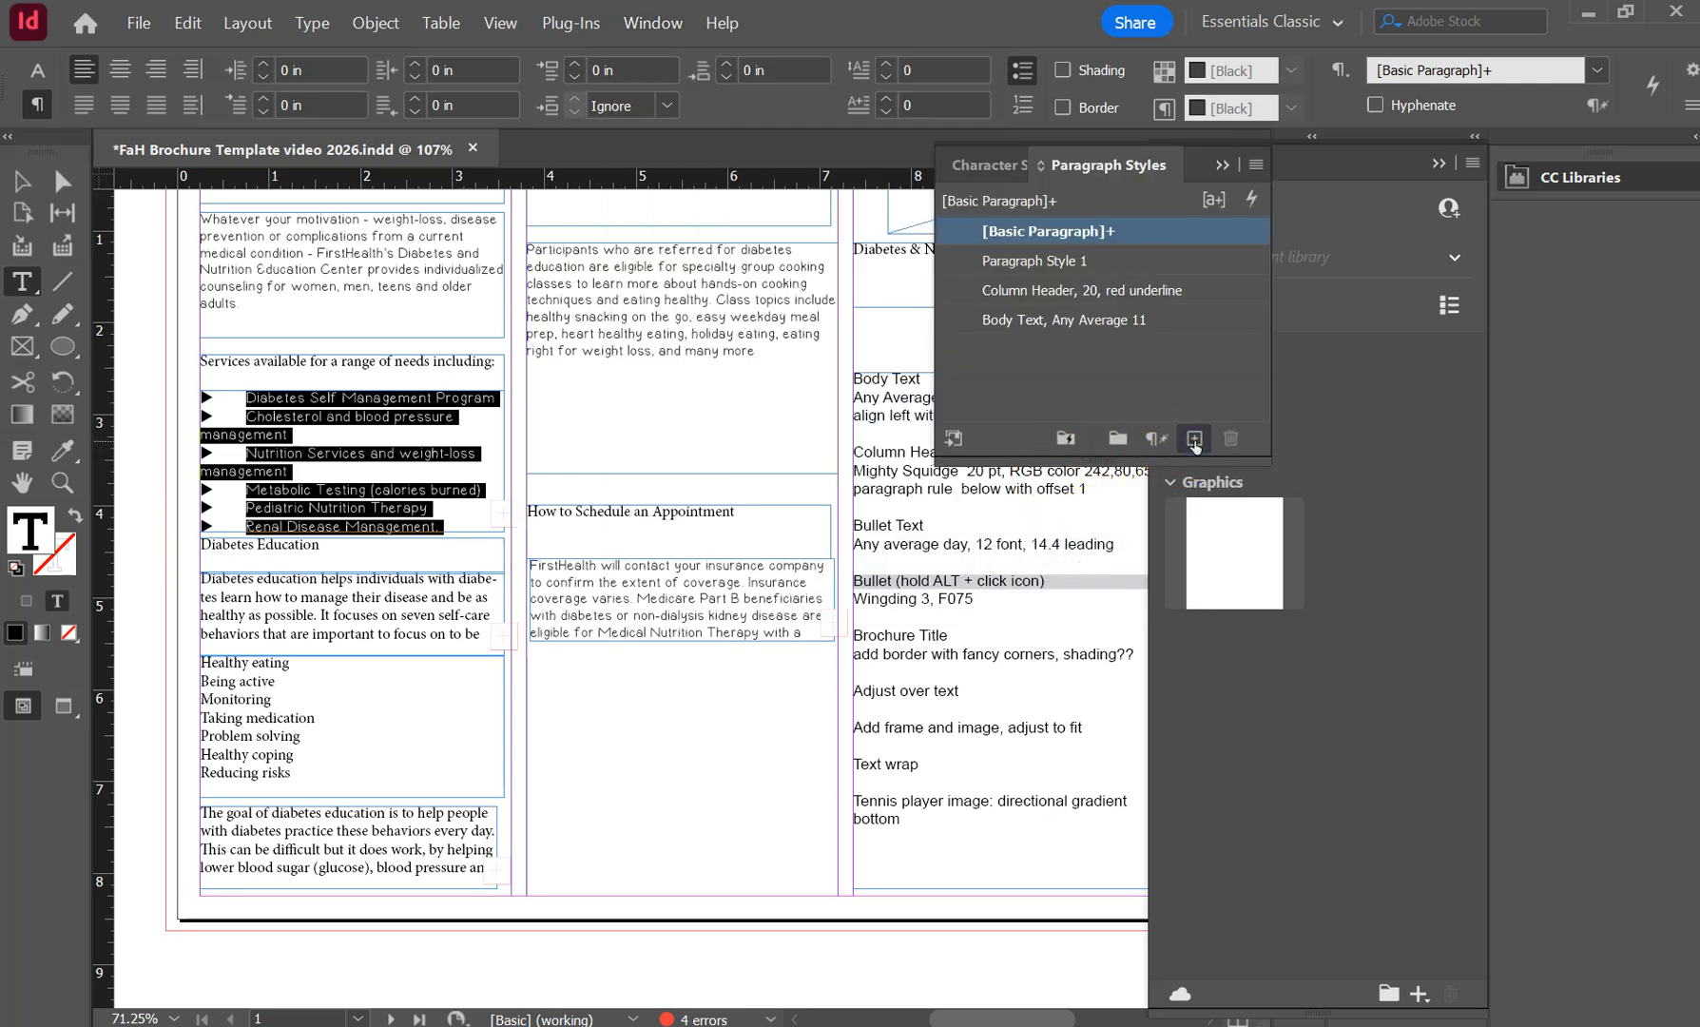
double_click(1060, 263)
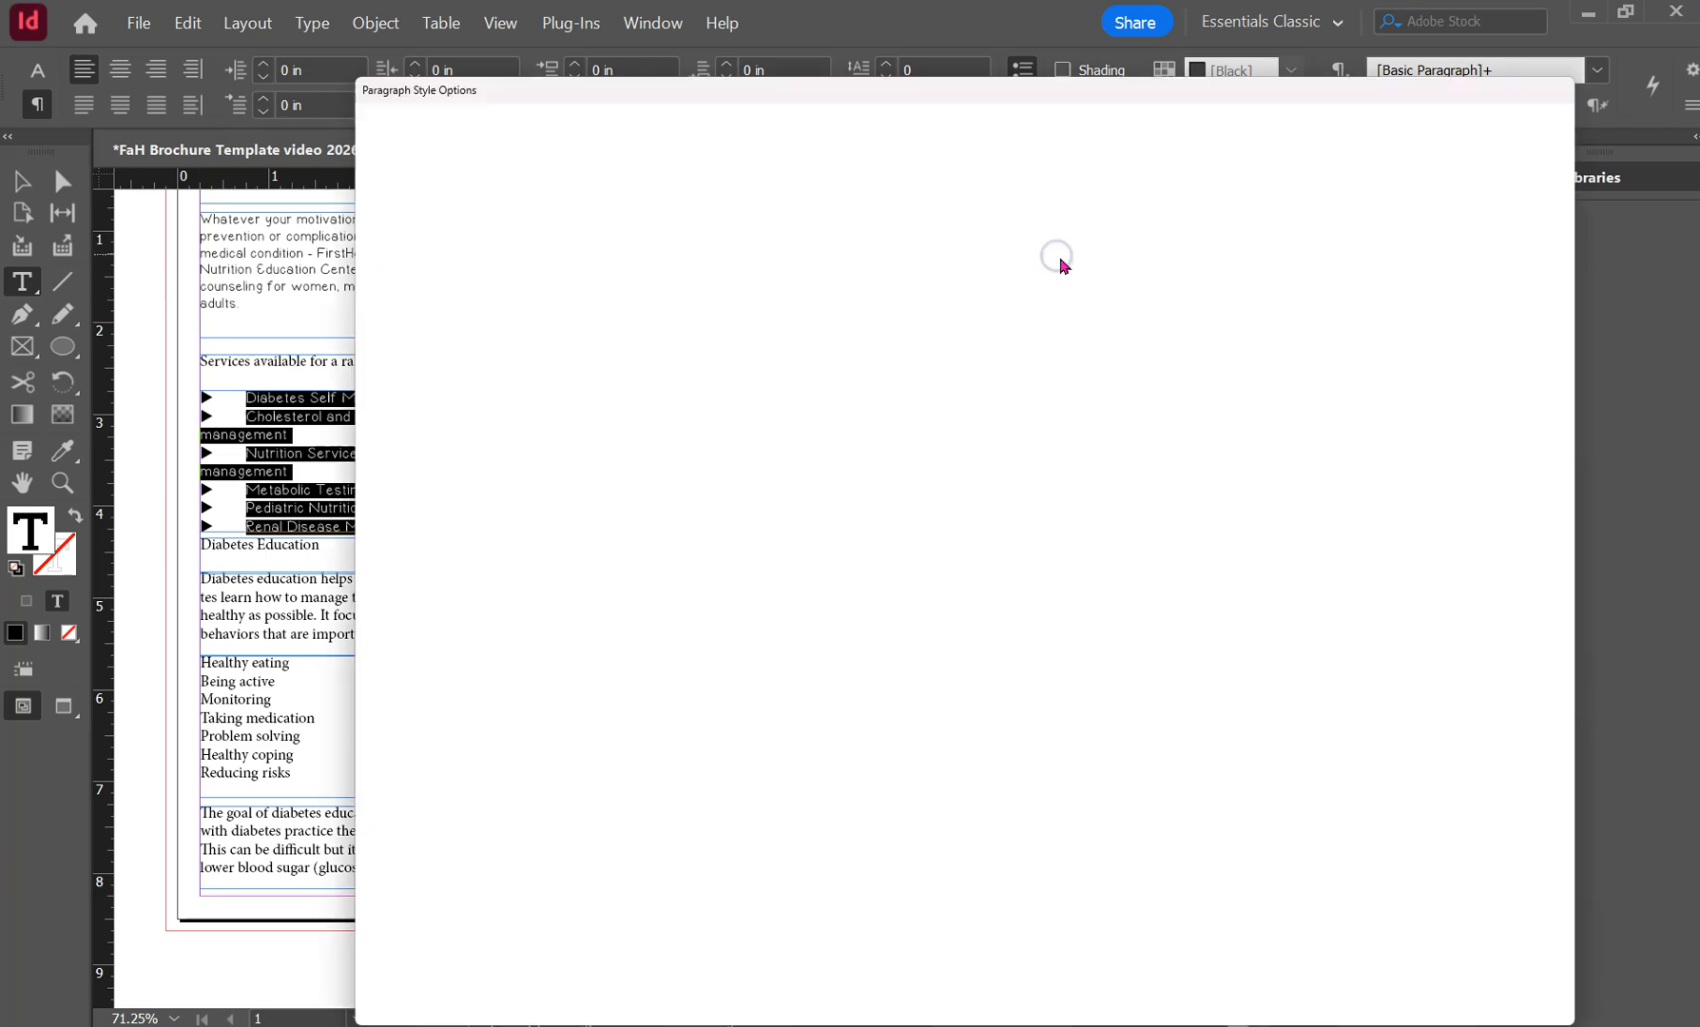
type("C")
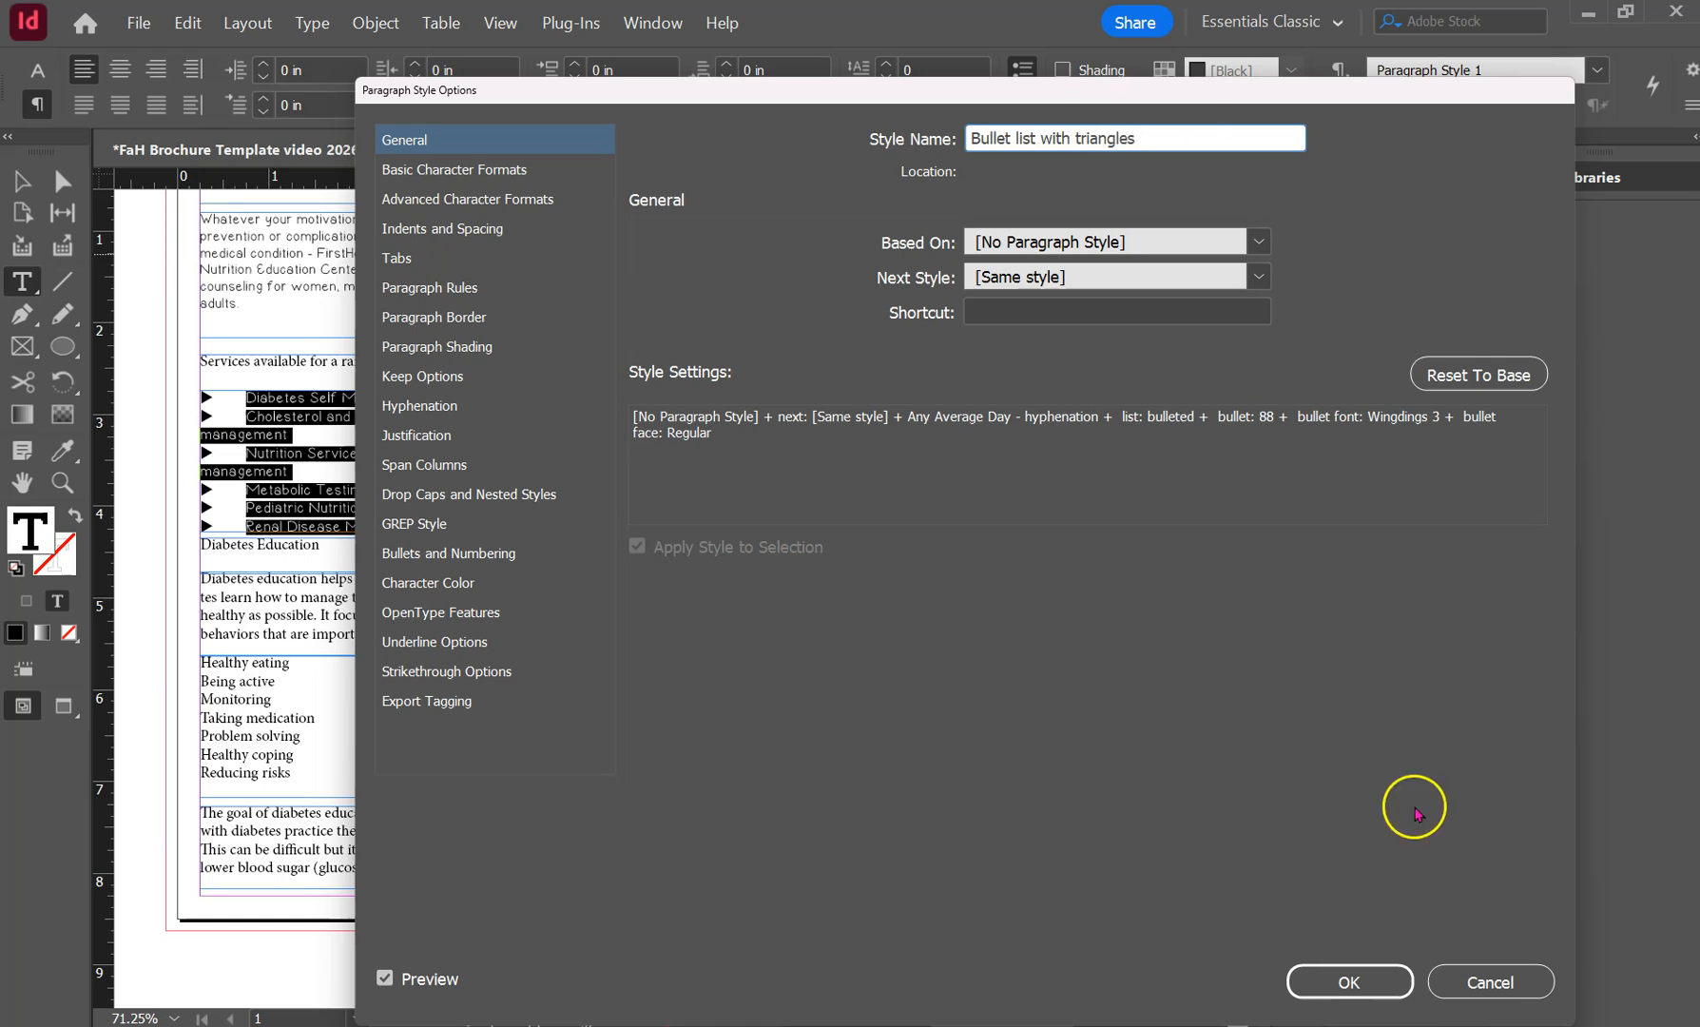
left_click(1348, 982)
Apply the "Column Header, 20, red underline" style to the "How to Schedule an Appointment" and "Diabetes Education" headers.
left_click(335, 619)
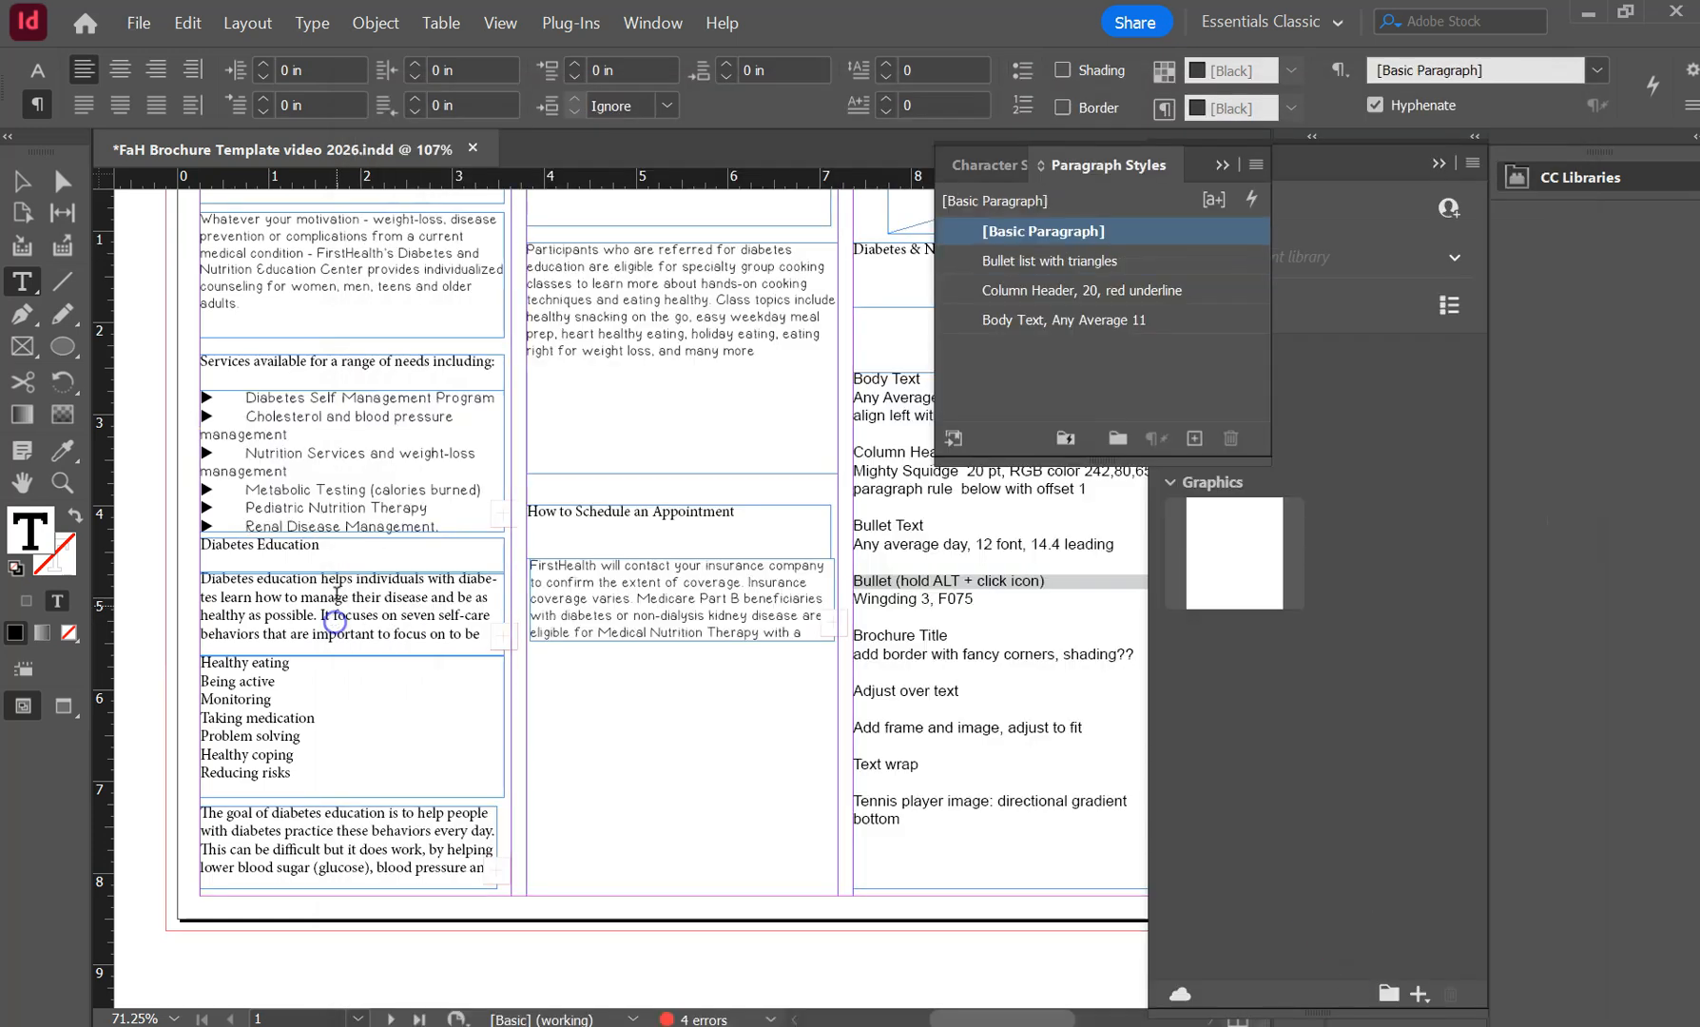
left_click_drag(747, 511, 528, 510)
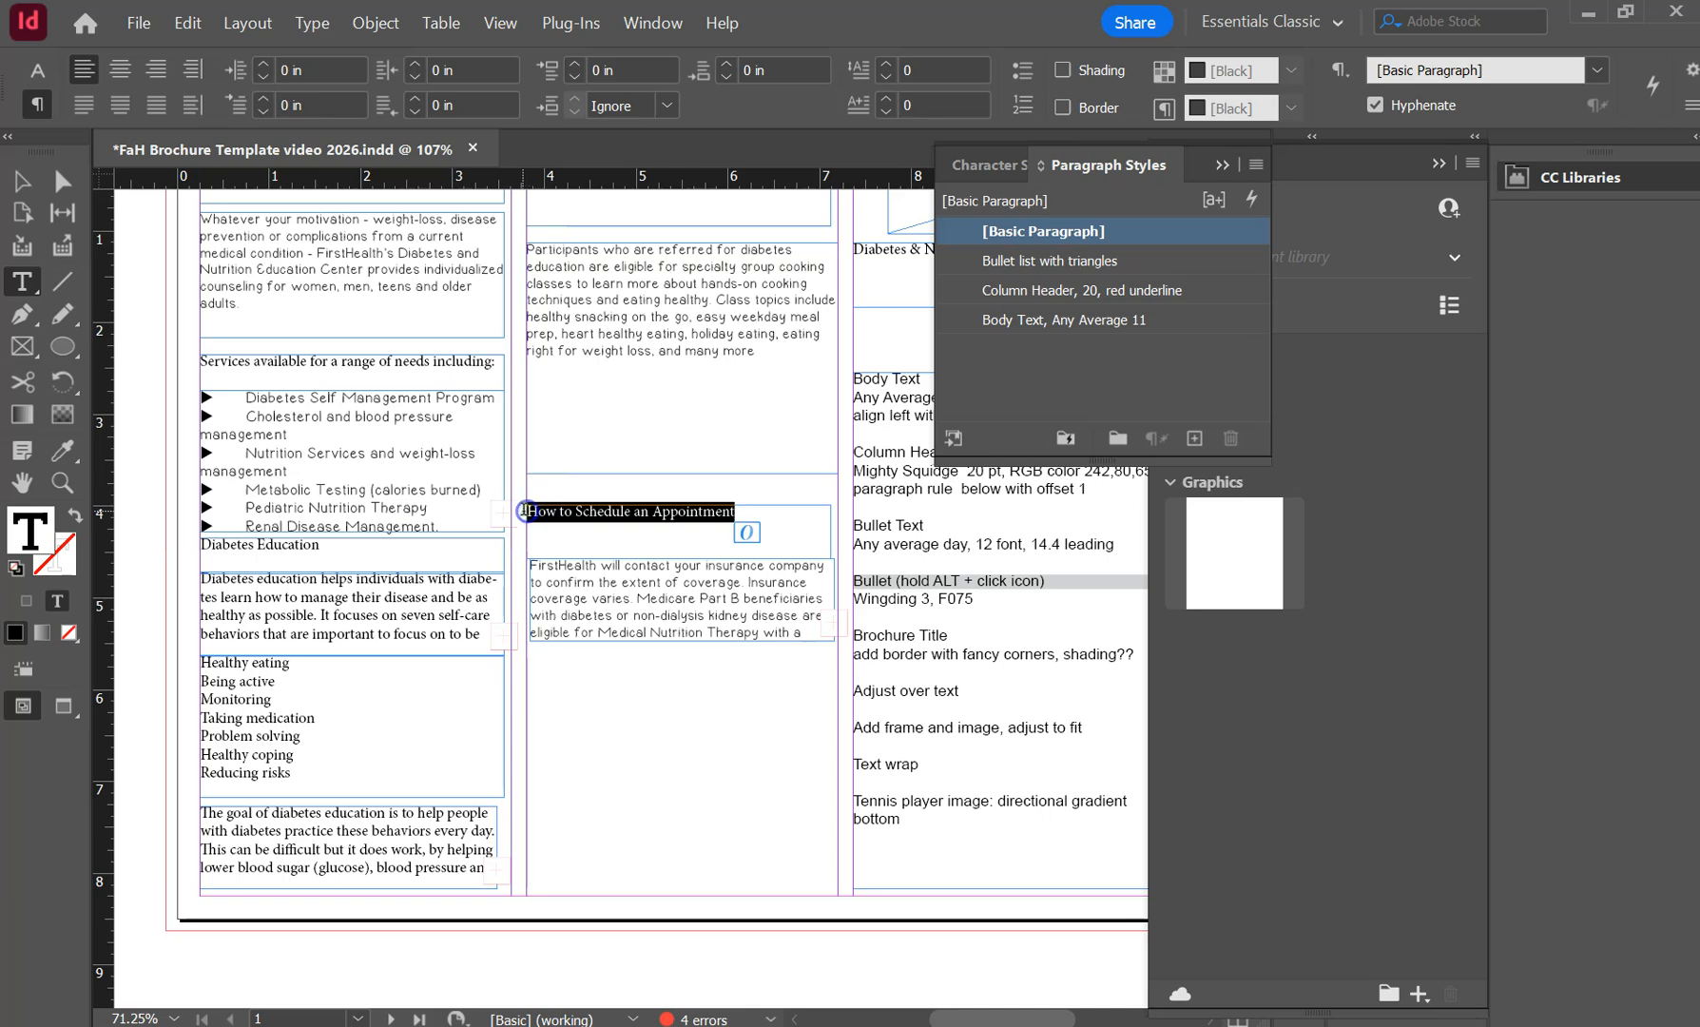
left_click(1047, 290)
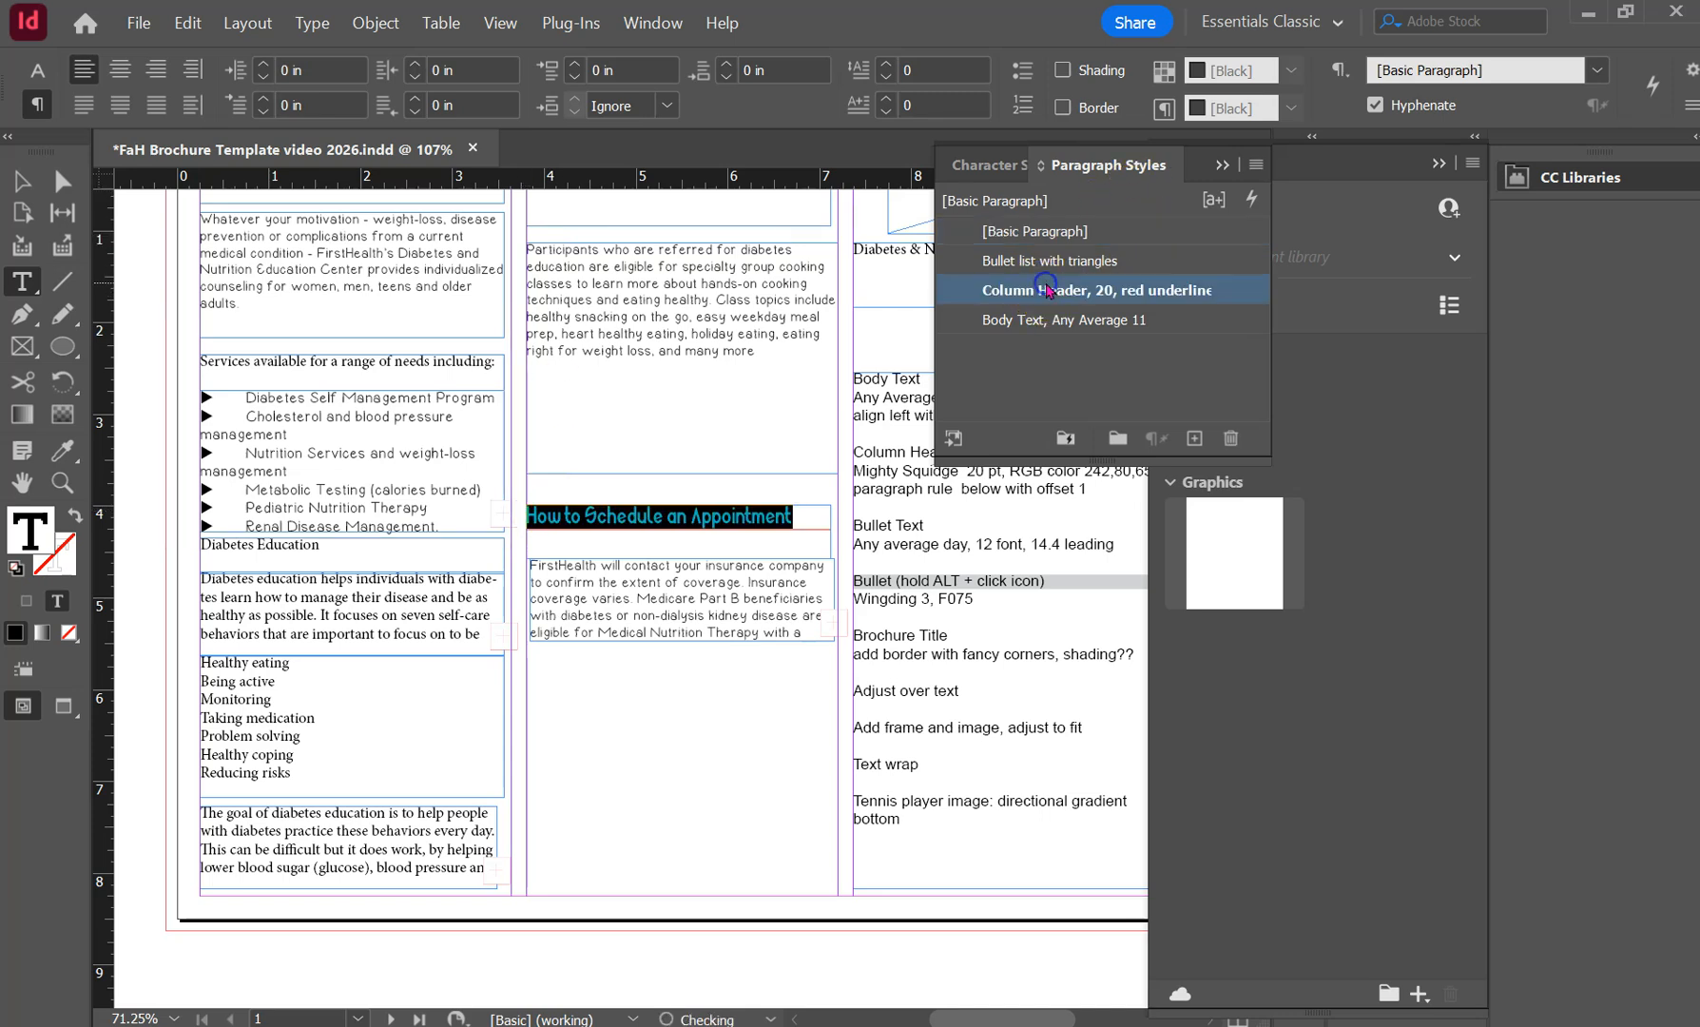
left_click_drag(350, 547, 197, 546)
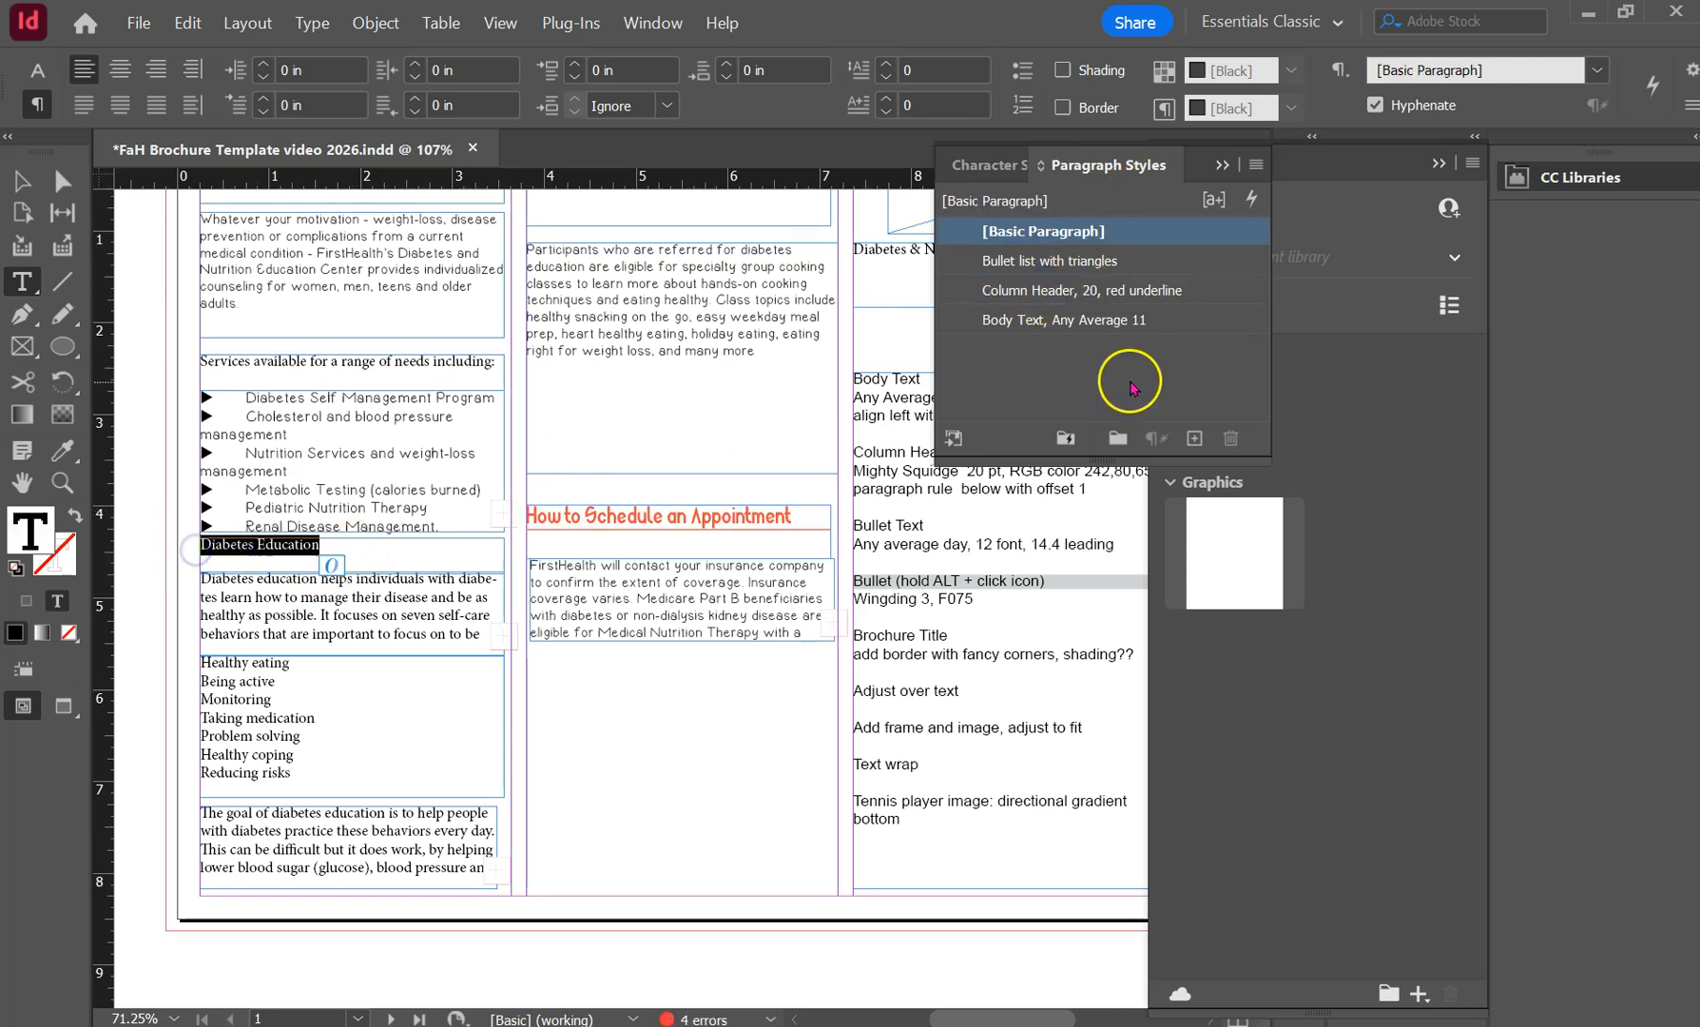
left_click(1092, 293)
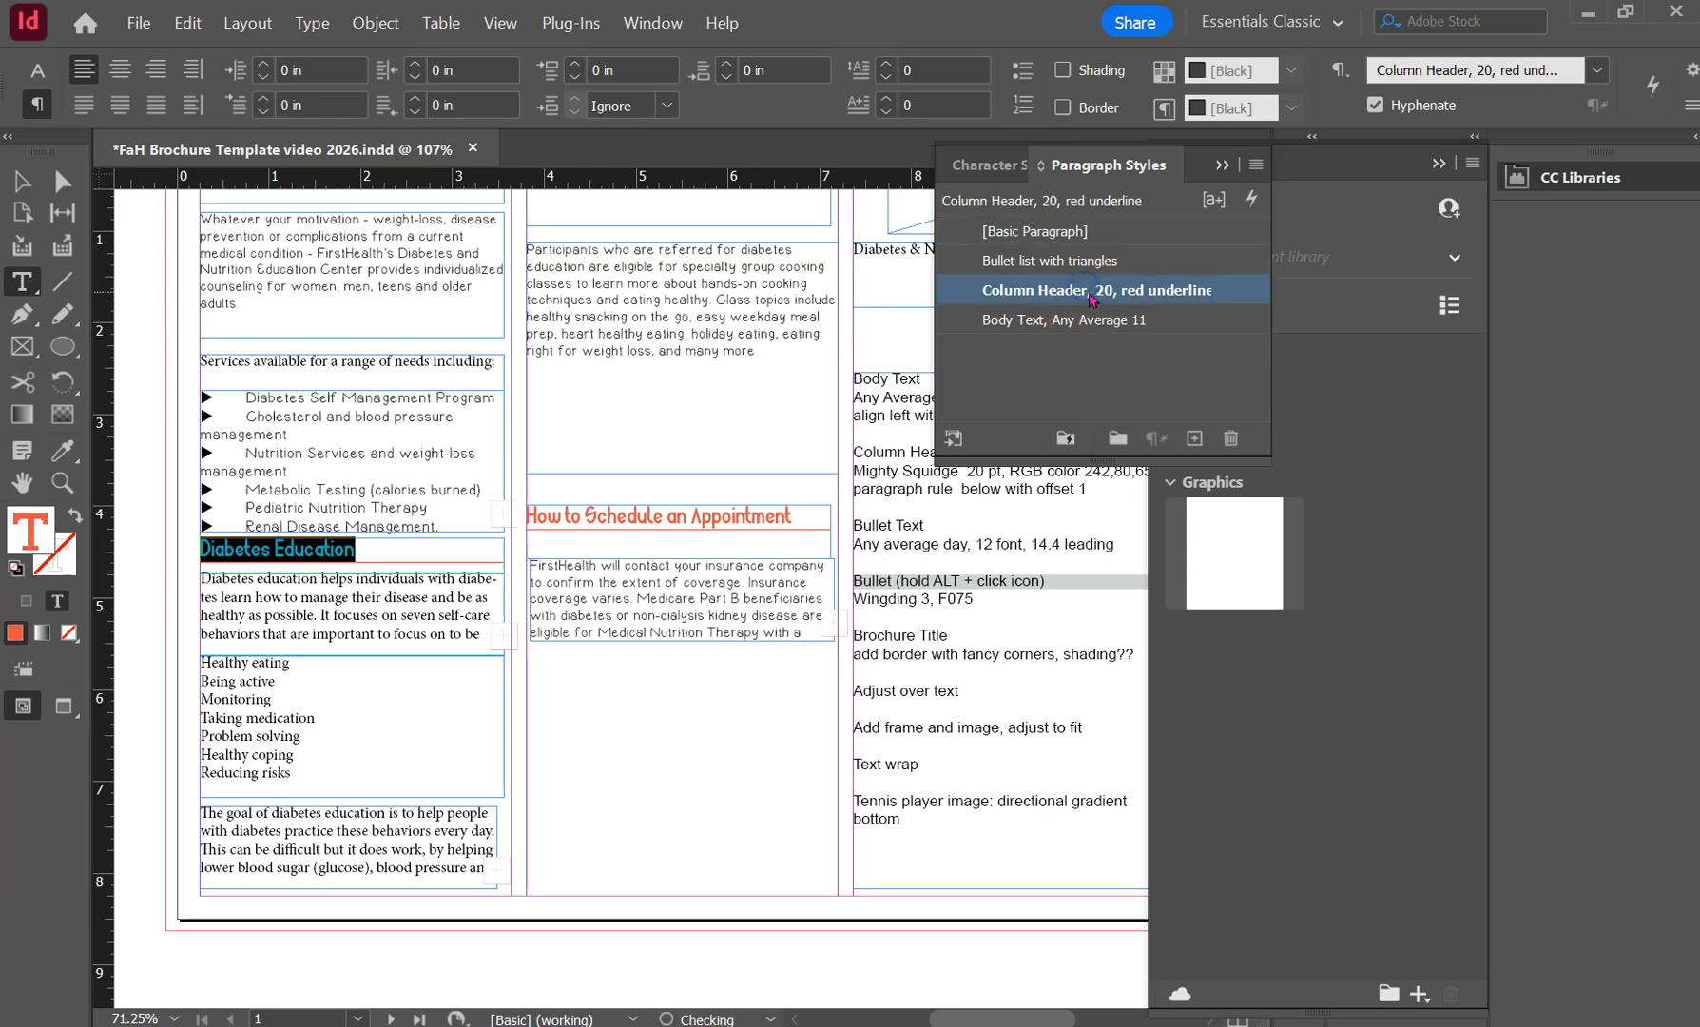
Add the "Column Header, 20, red underline" paragraph style of the selected header to the FirstHealth library.
scroll(646, 437, "up", 3)
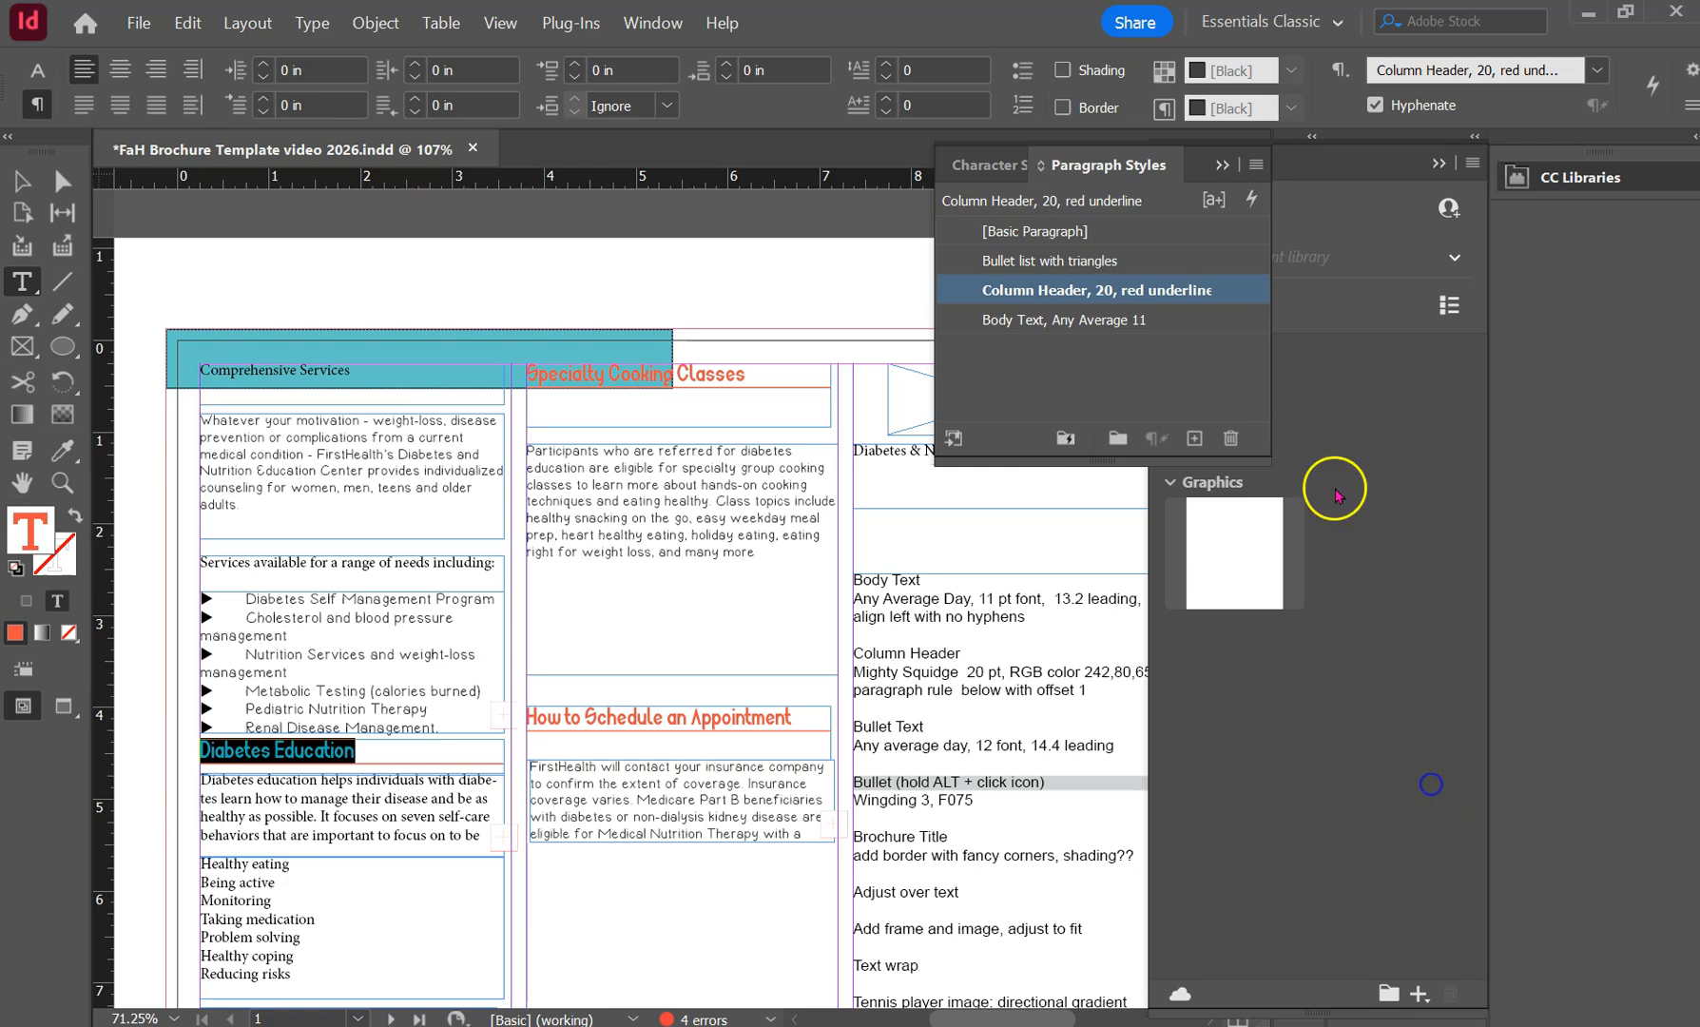
left_click(1359, 165)
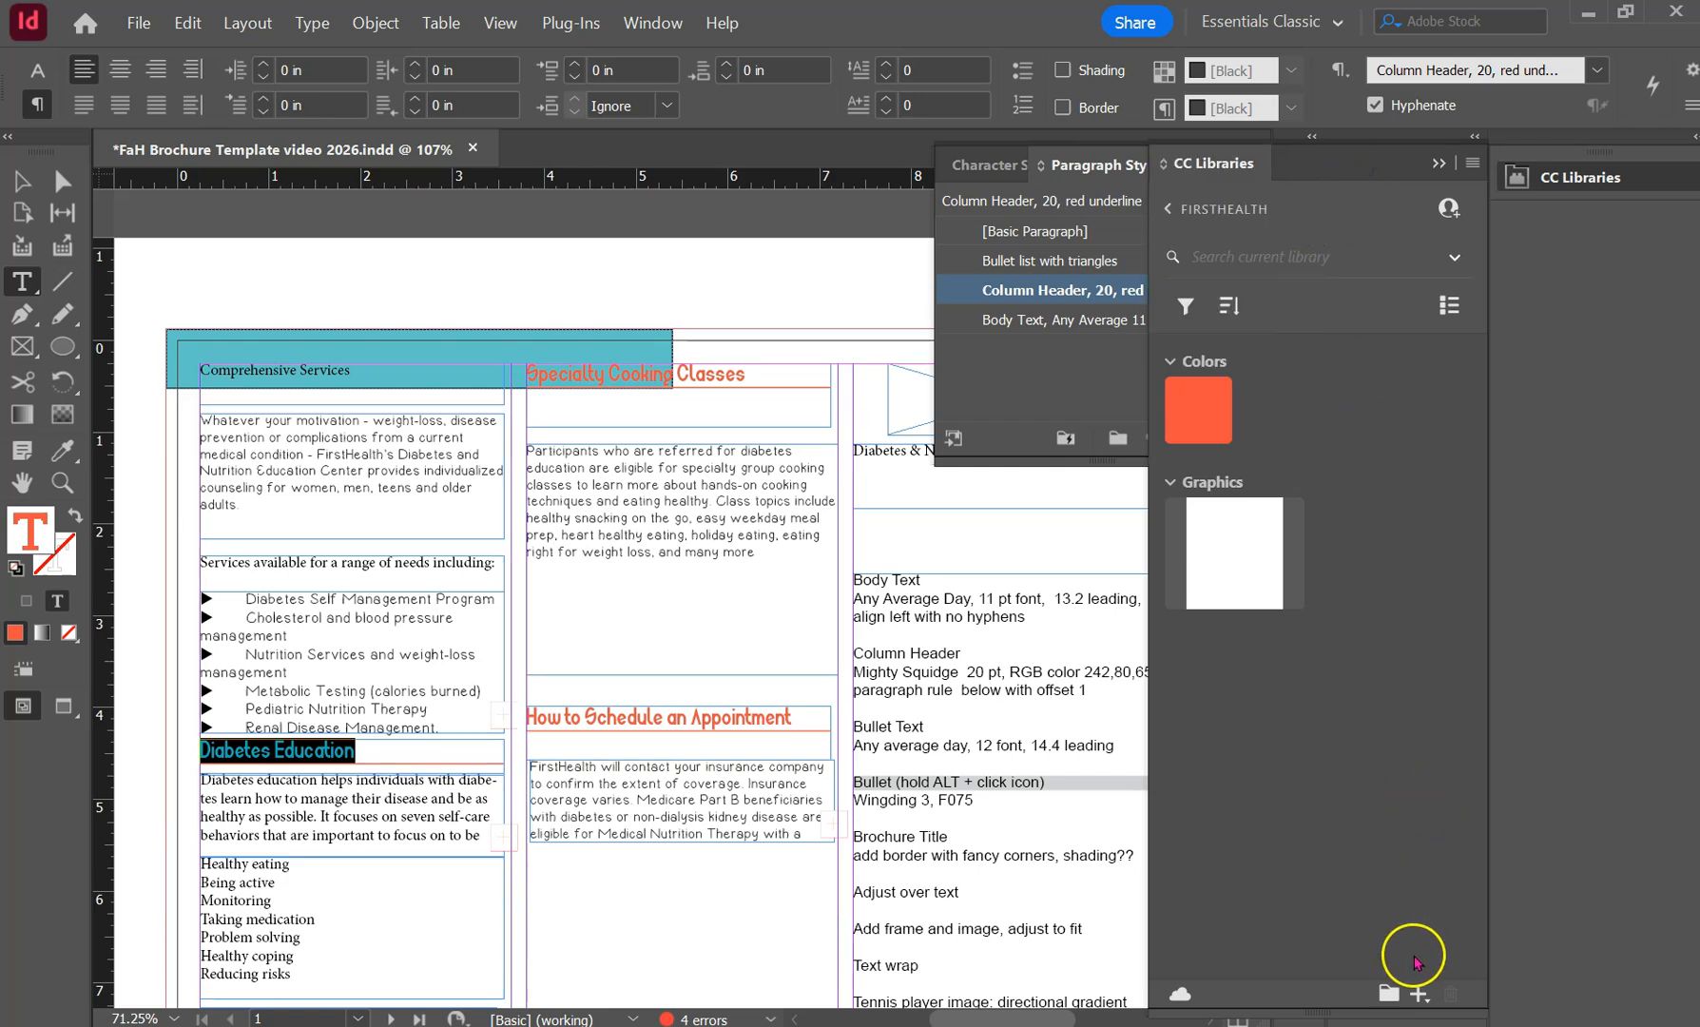
left_click(1418, 994)
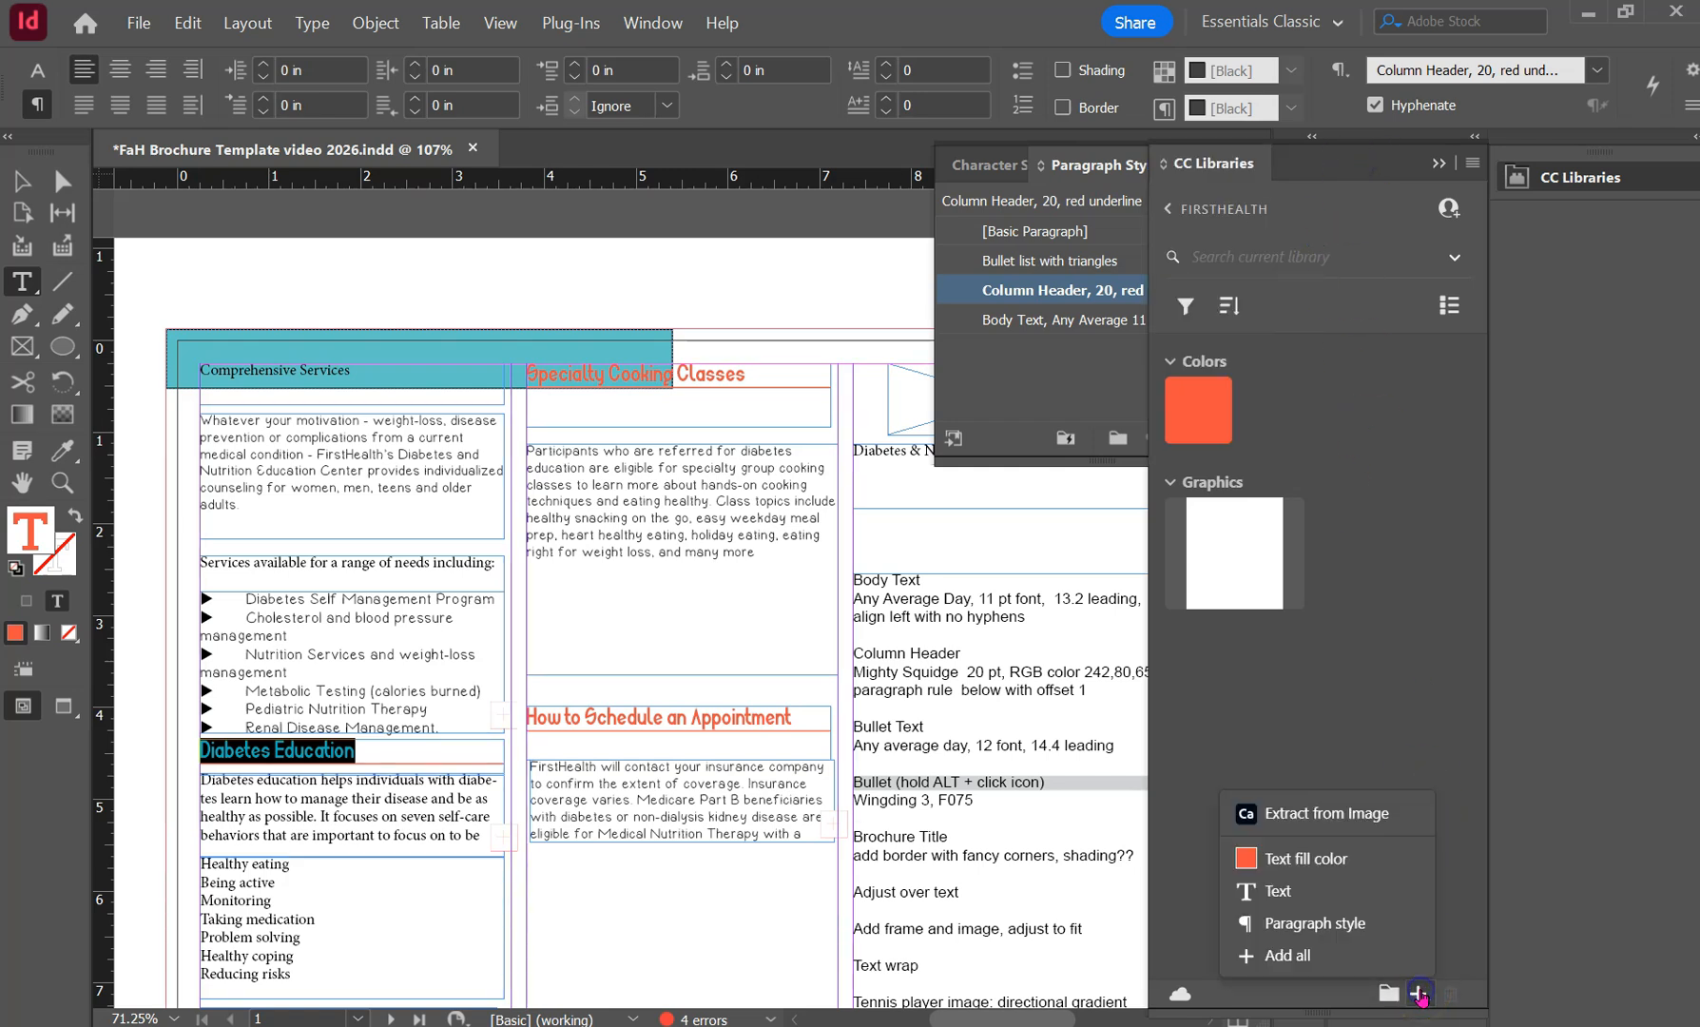
left_click(1312, 924)
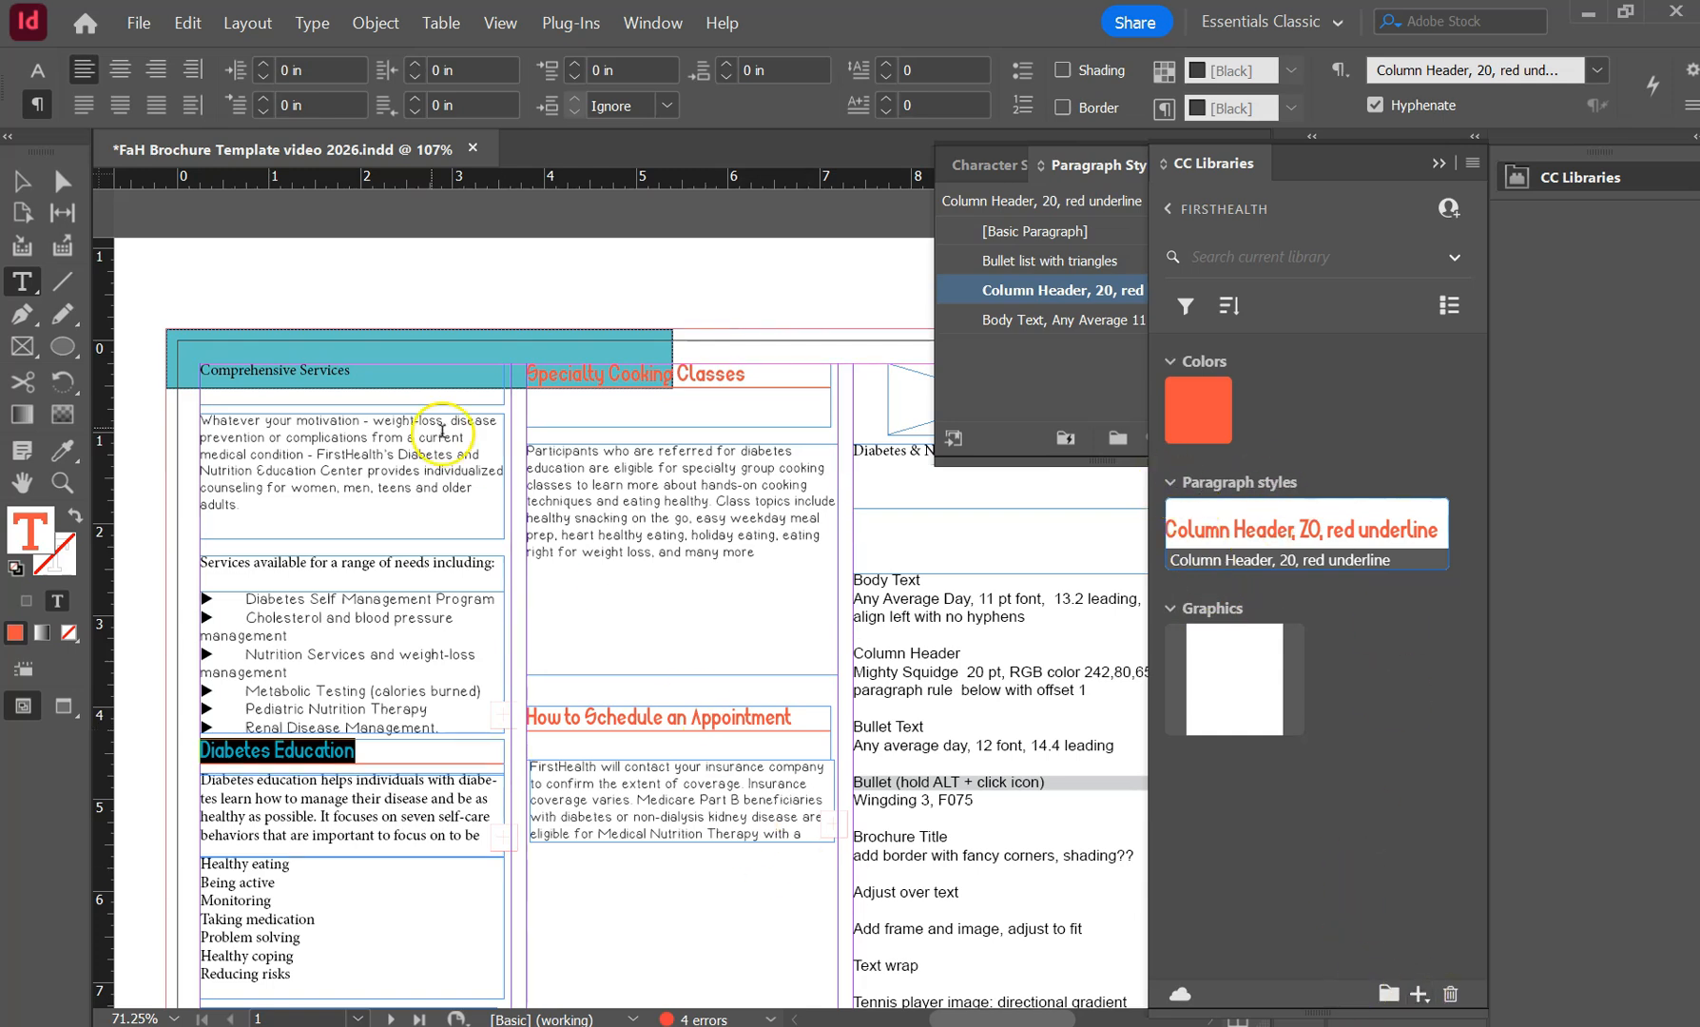
Select text in the triangle-bulleted services list and add its "Bullet list with triangles" paragraph style to the FirstHealth library.
left_click(319, 609)
left_click_drag(318, 609, 282, 603)
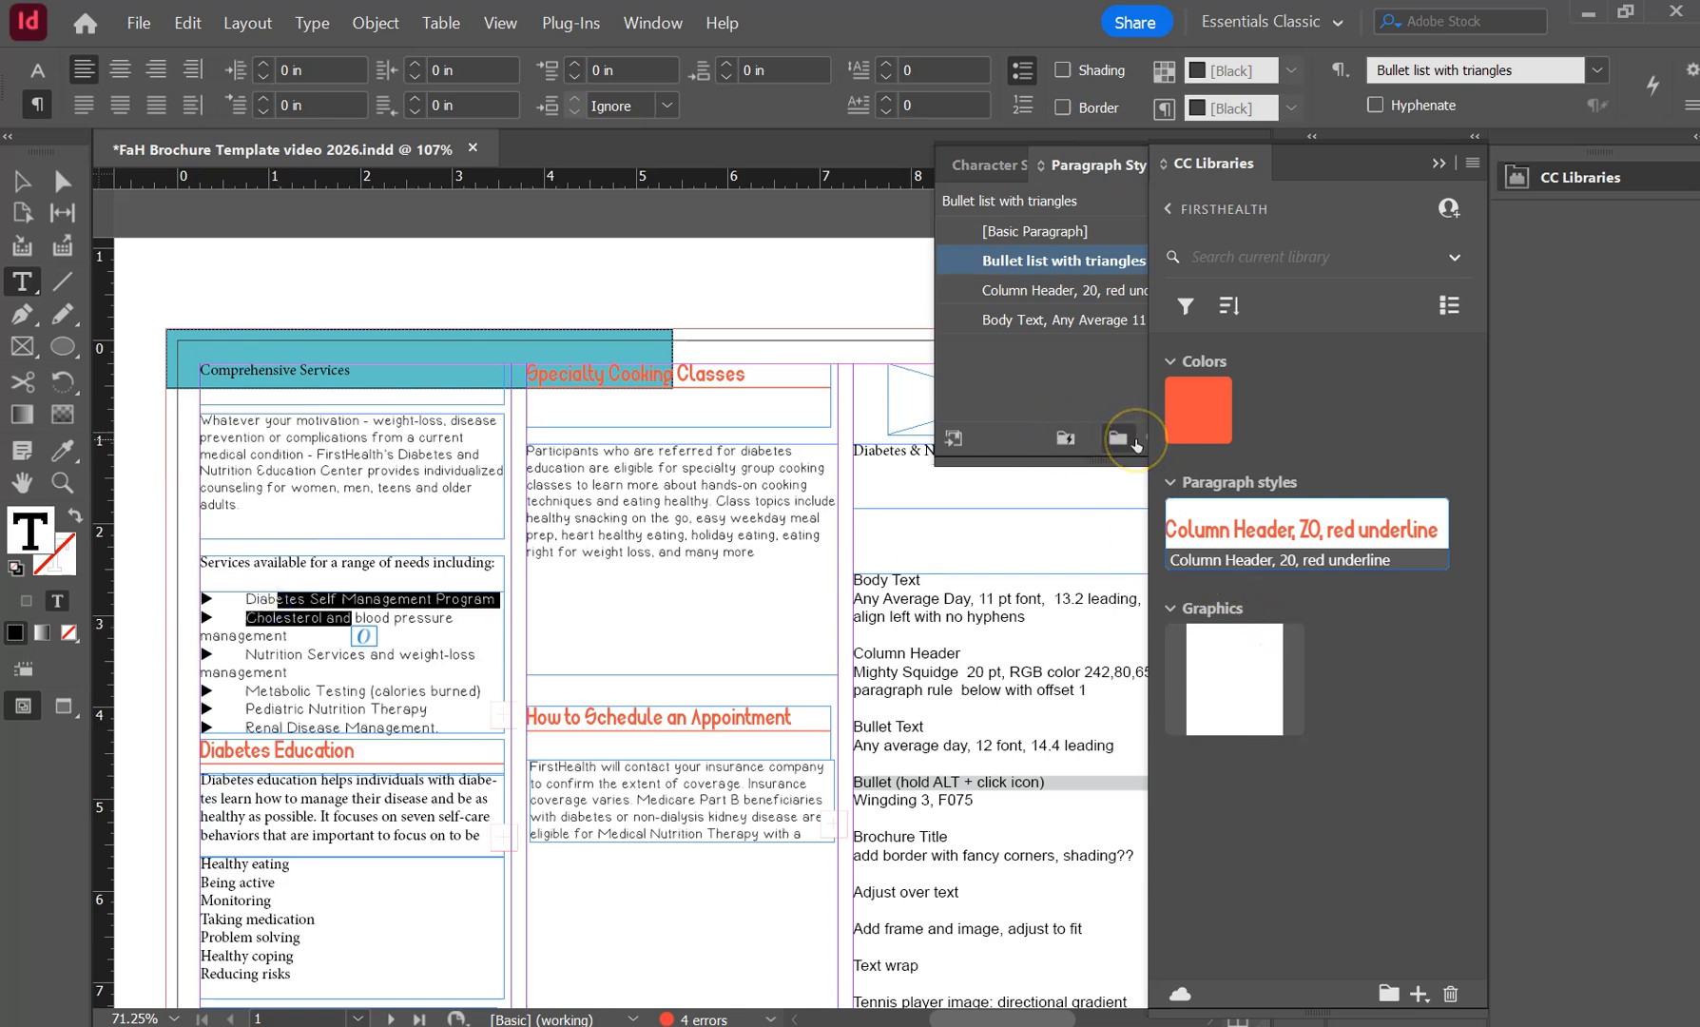
left_click(1417, 994)
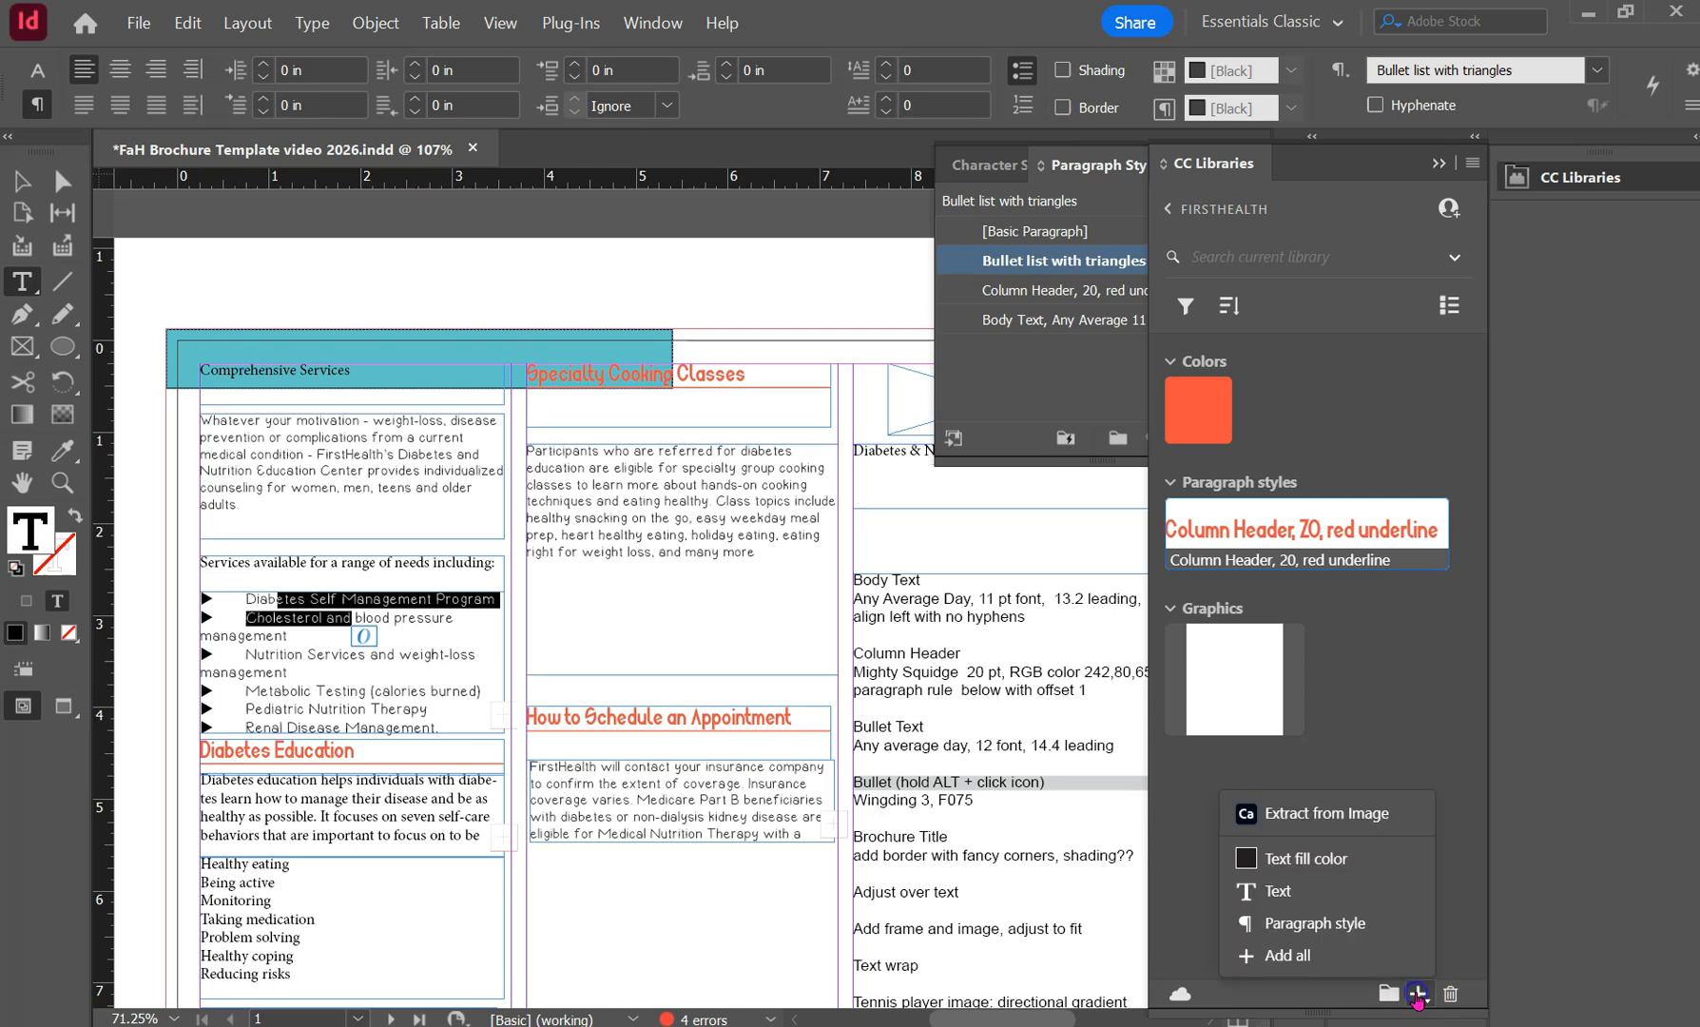
left_click(1345, 930)
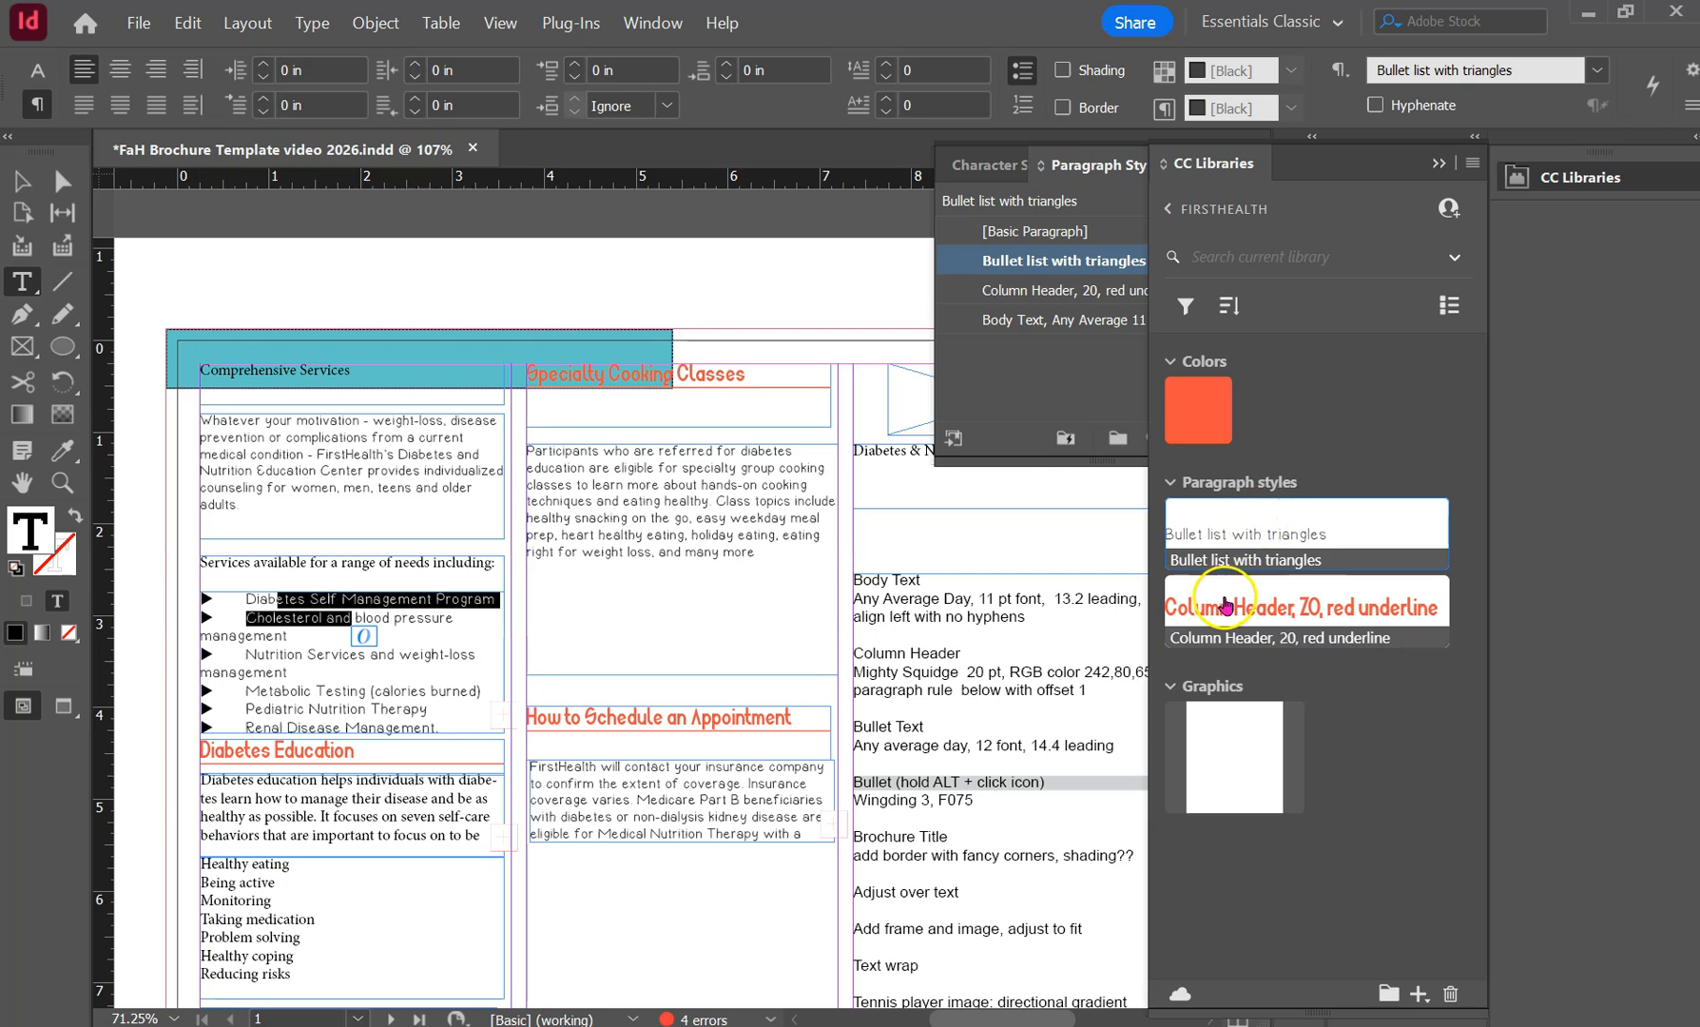
Apply "Body Text, Any Average 11" to the selected list lines and add that paragraph style to the FirstHealth library.
left_click(1027, 320)
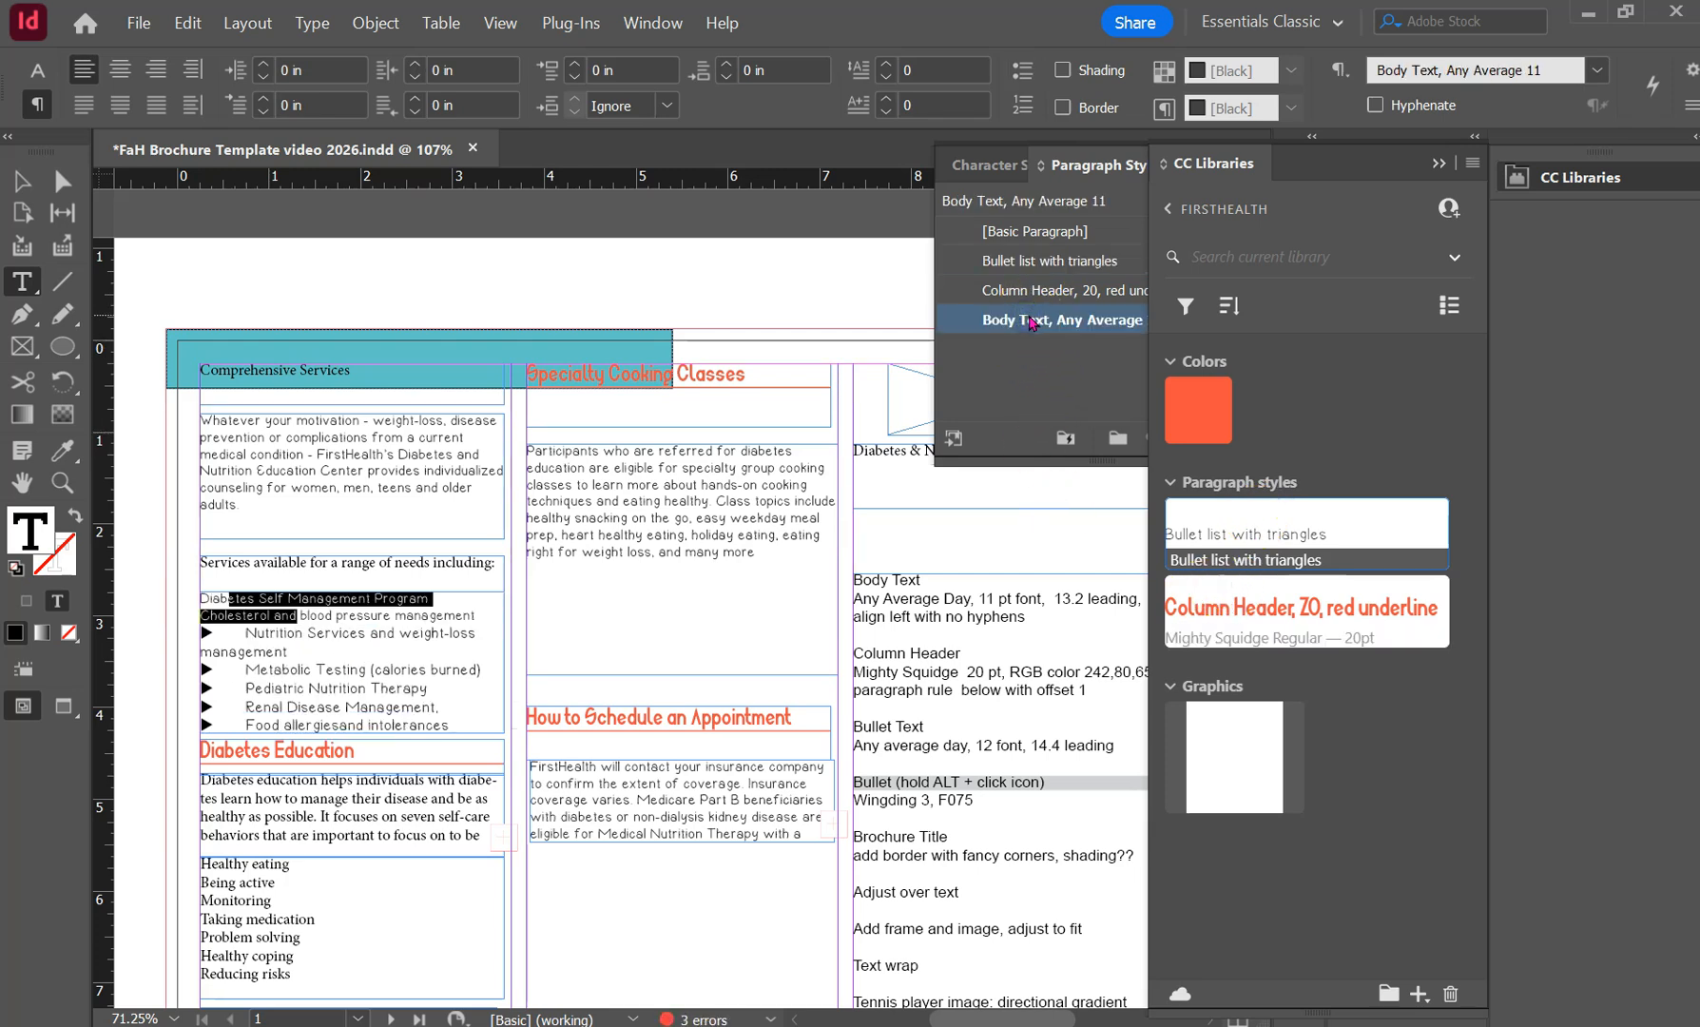
left_click(1419, 993)
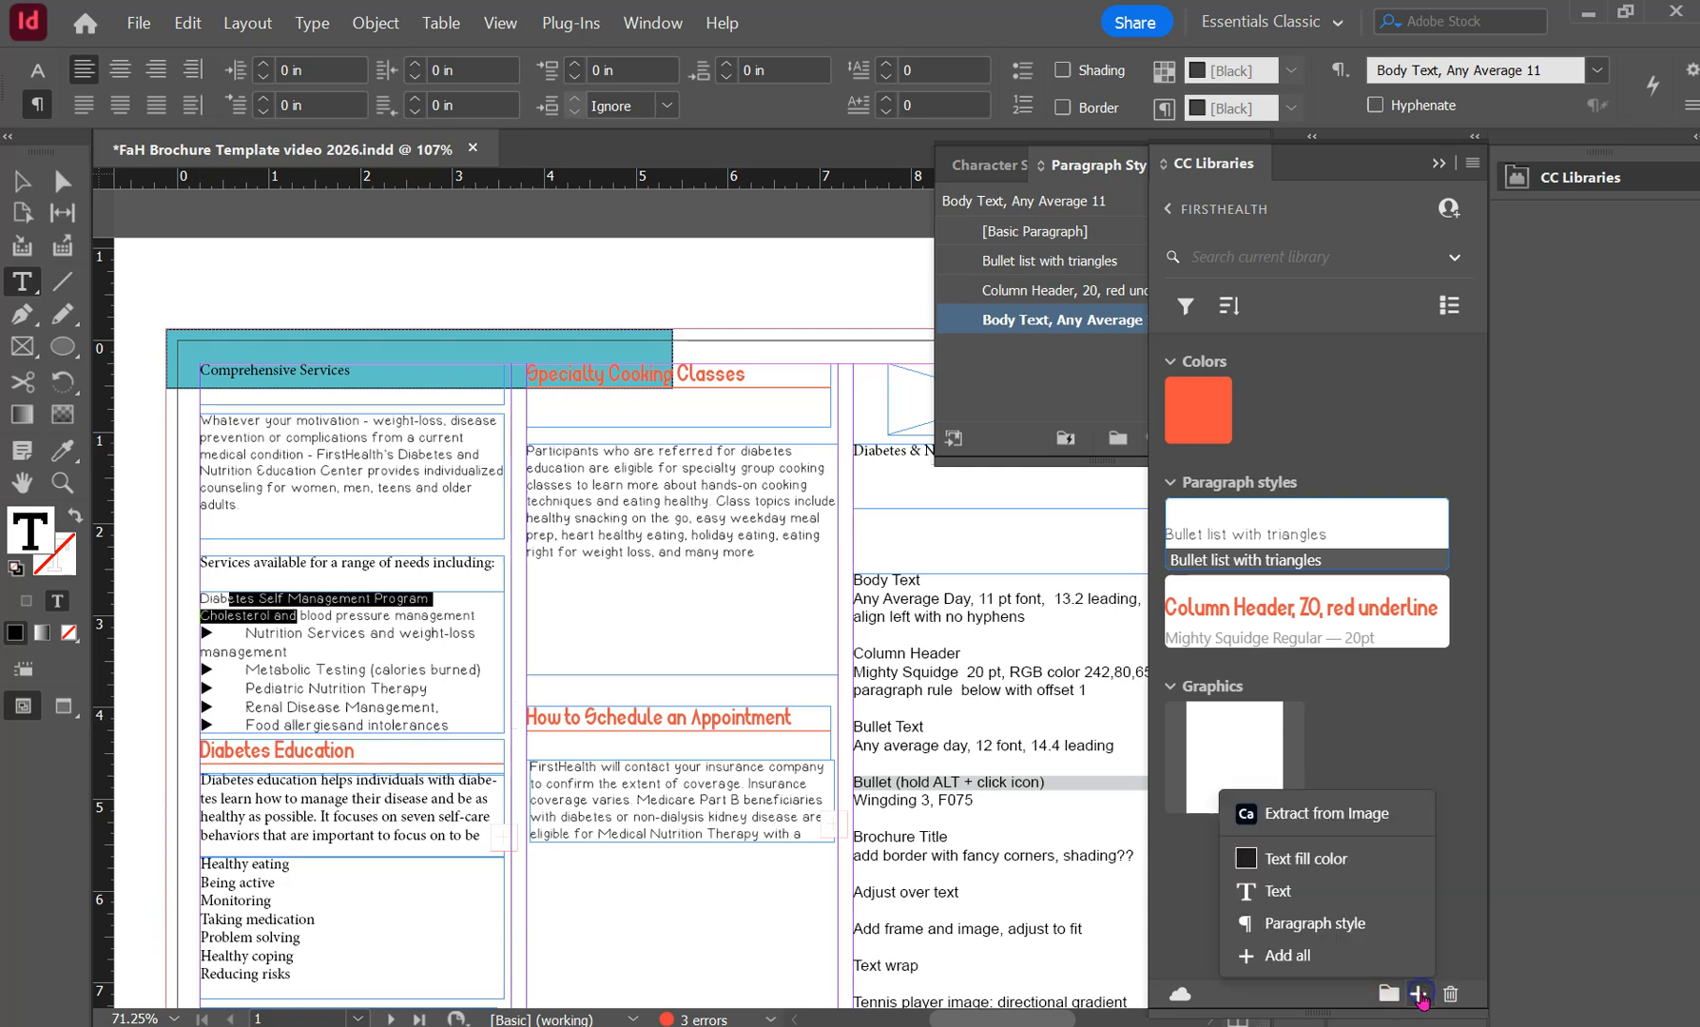
left_click(1277, 929)
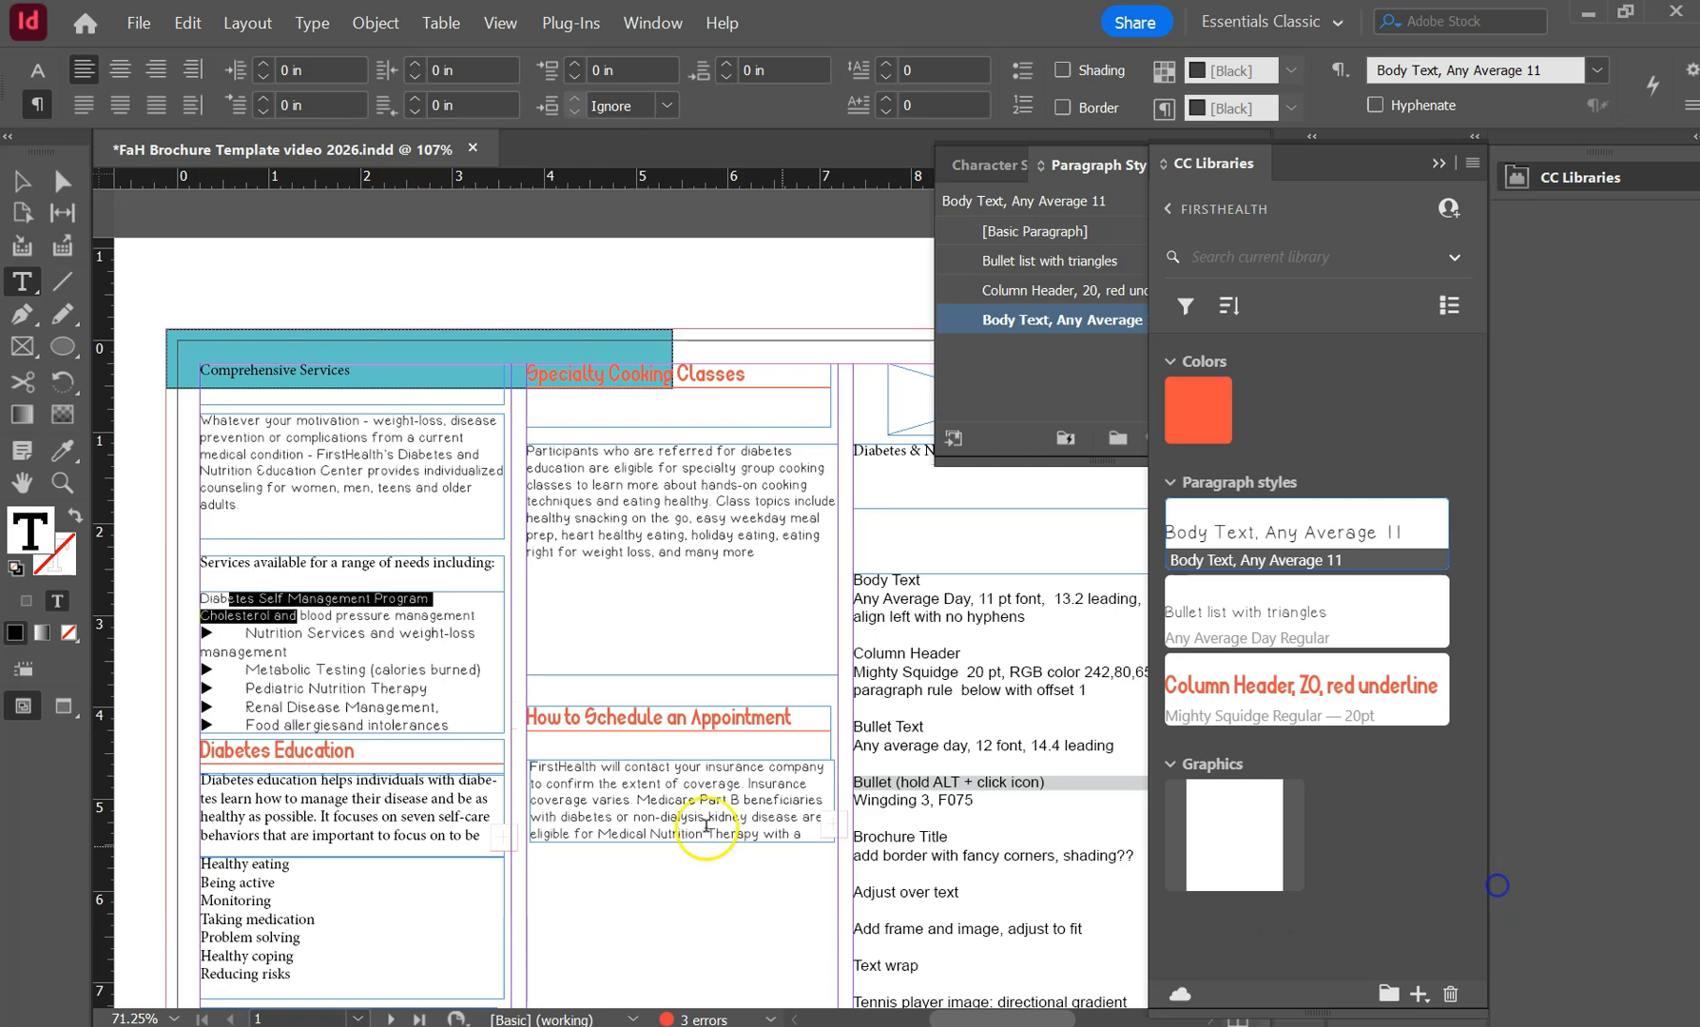
left_click(651, 590)
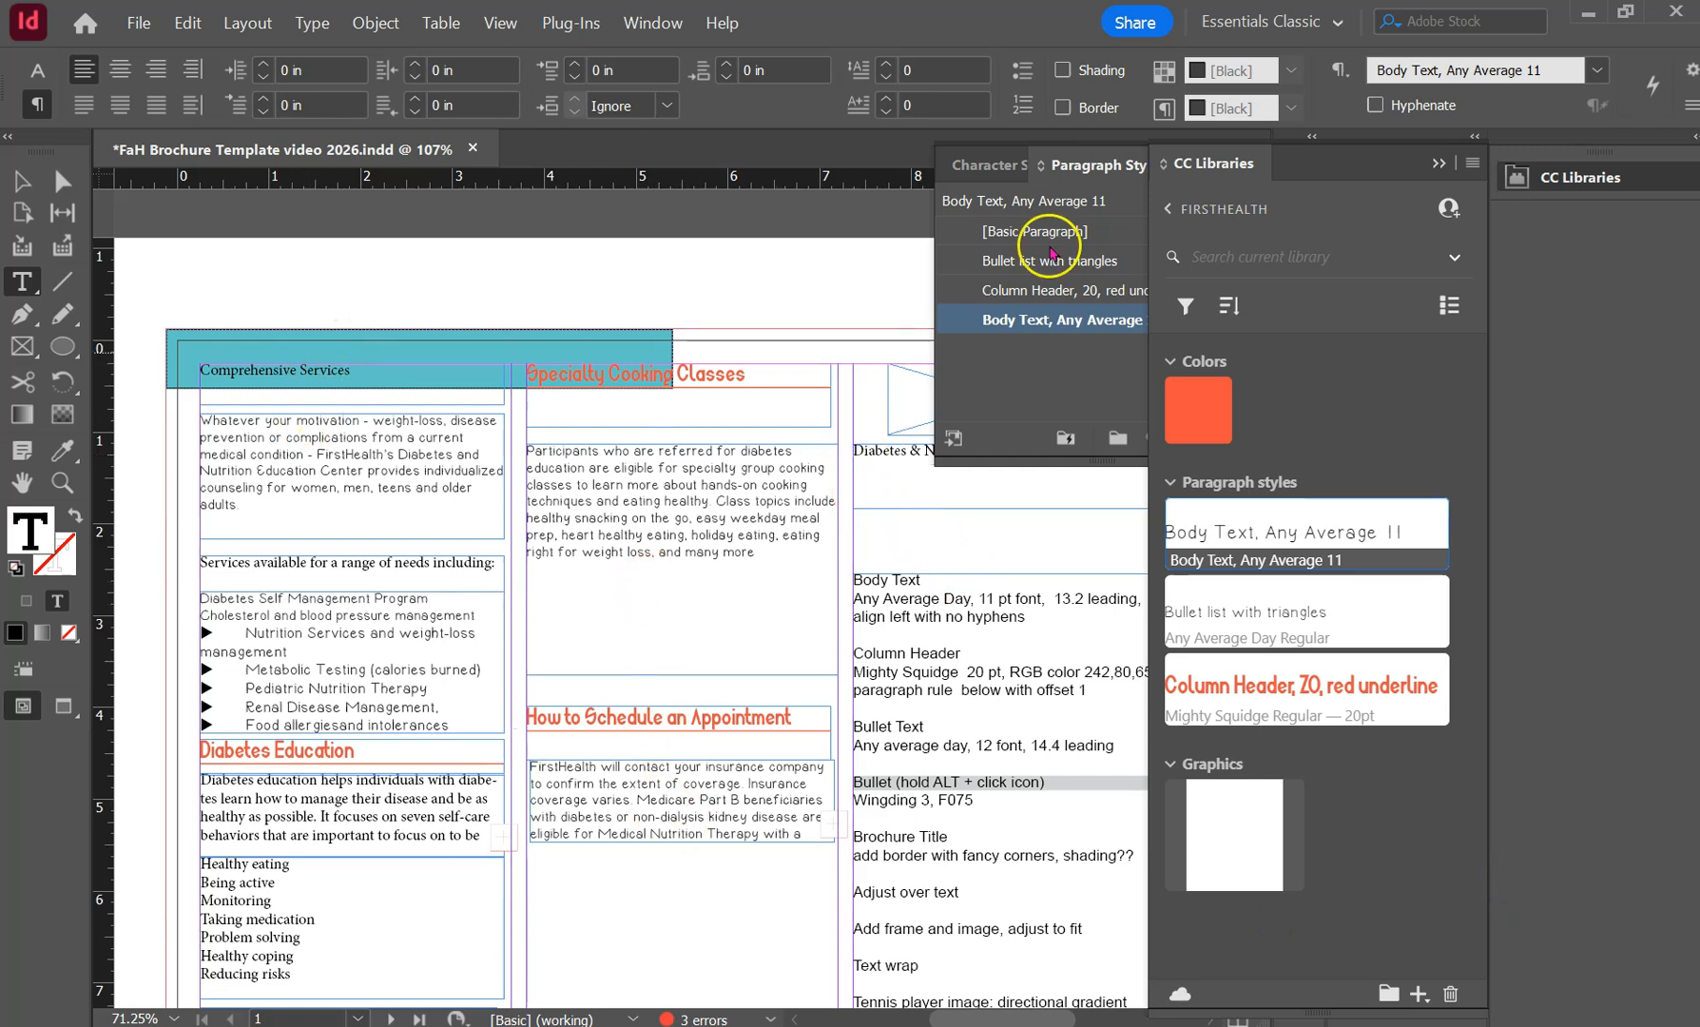
left_click(1436, 163)
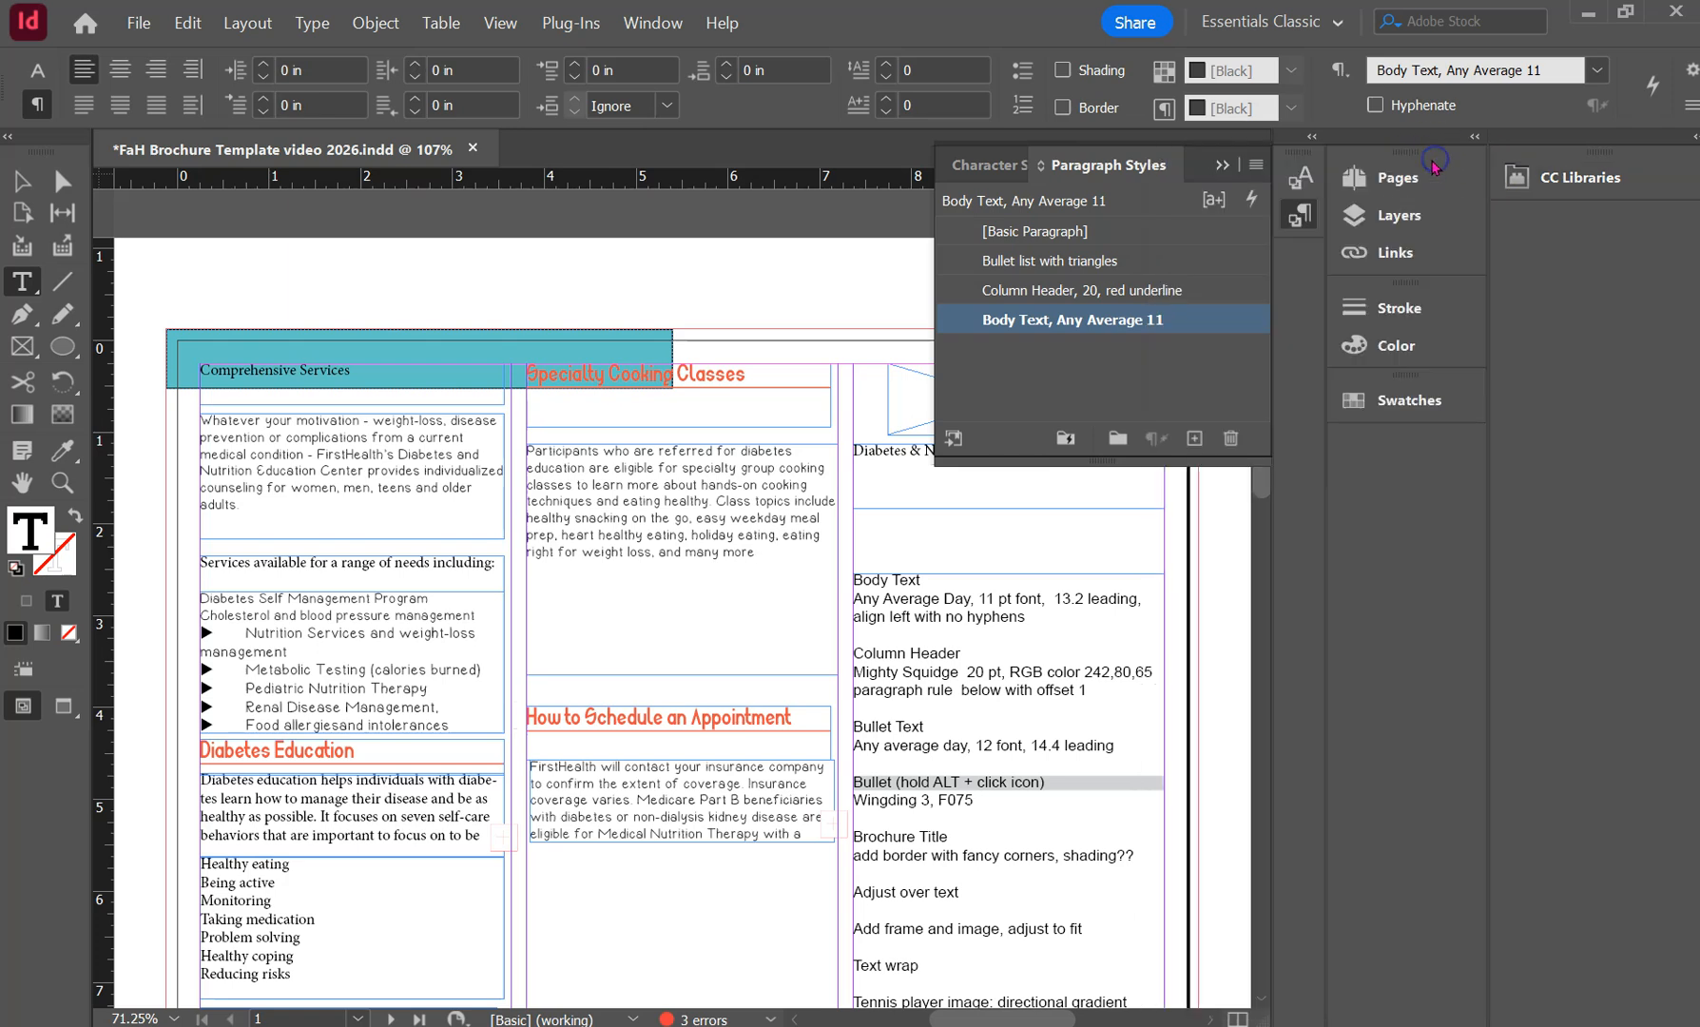
left_click(1220, 163)
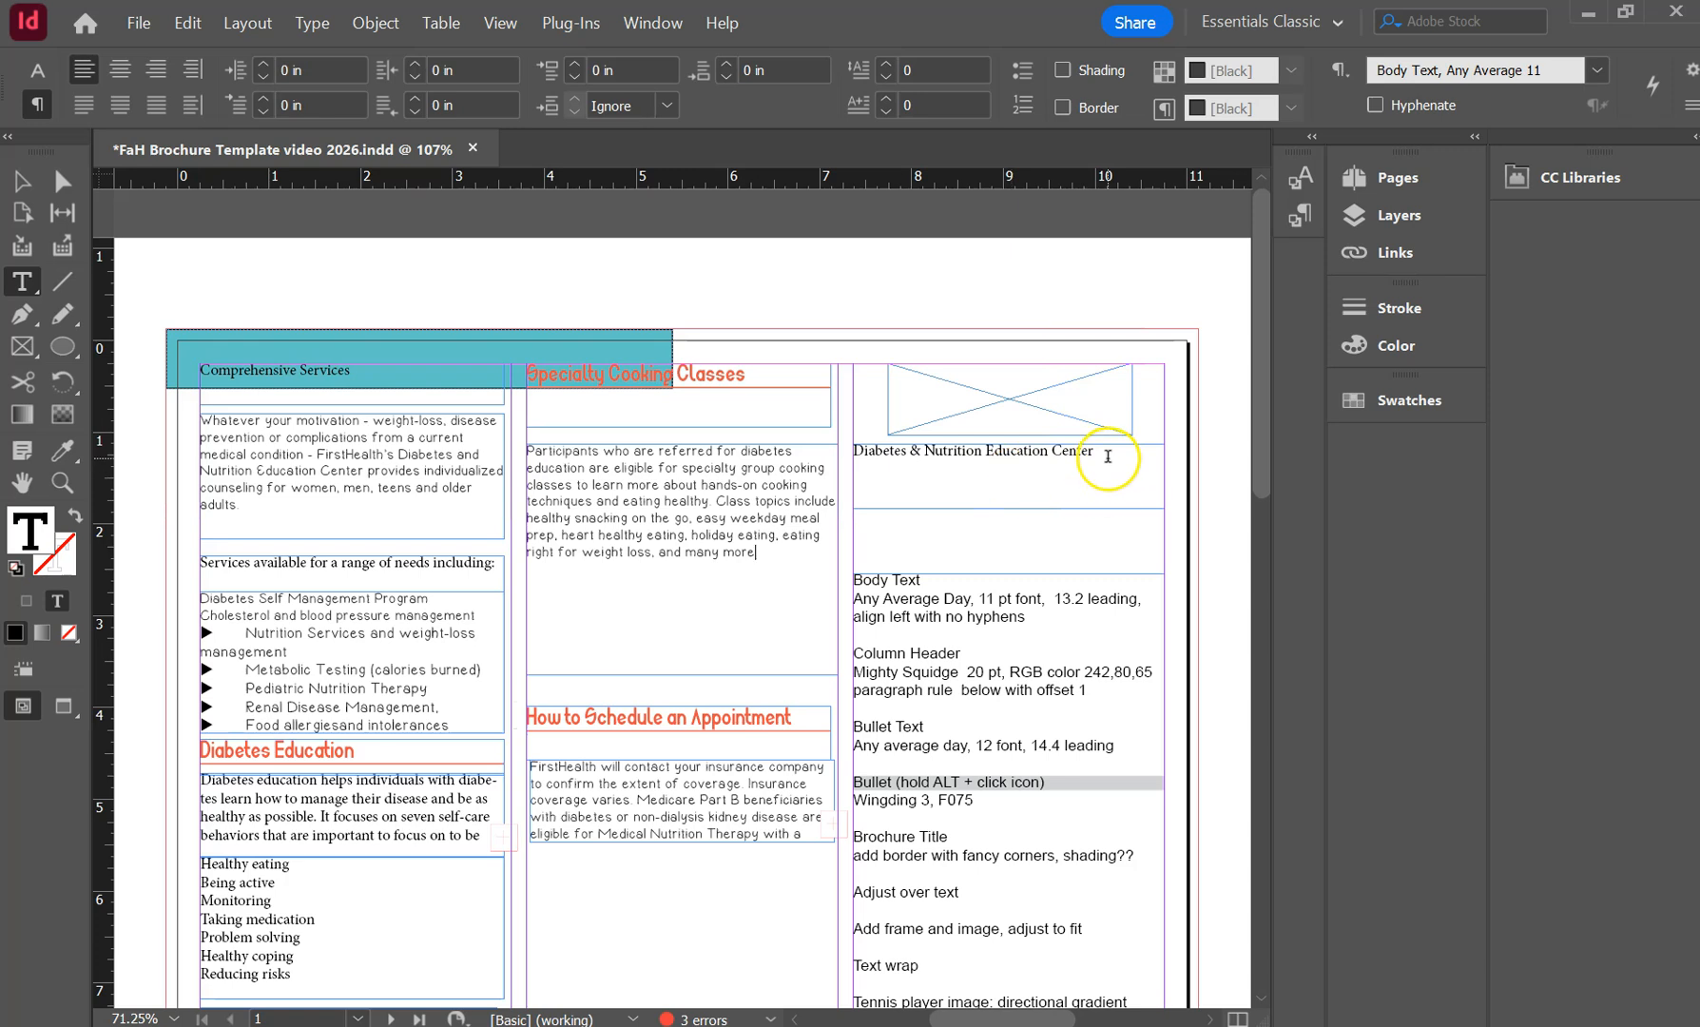
Change the font of the "Diabetes & Nutrition Education Center" title to Mirkwood Chronicle.
left_click_drag(1095, 453, 886, 443)
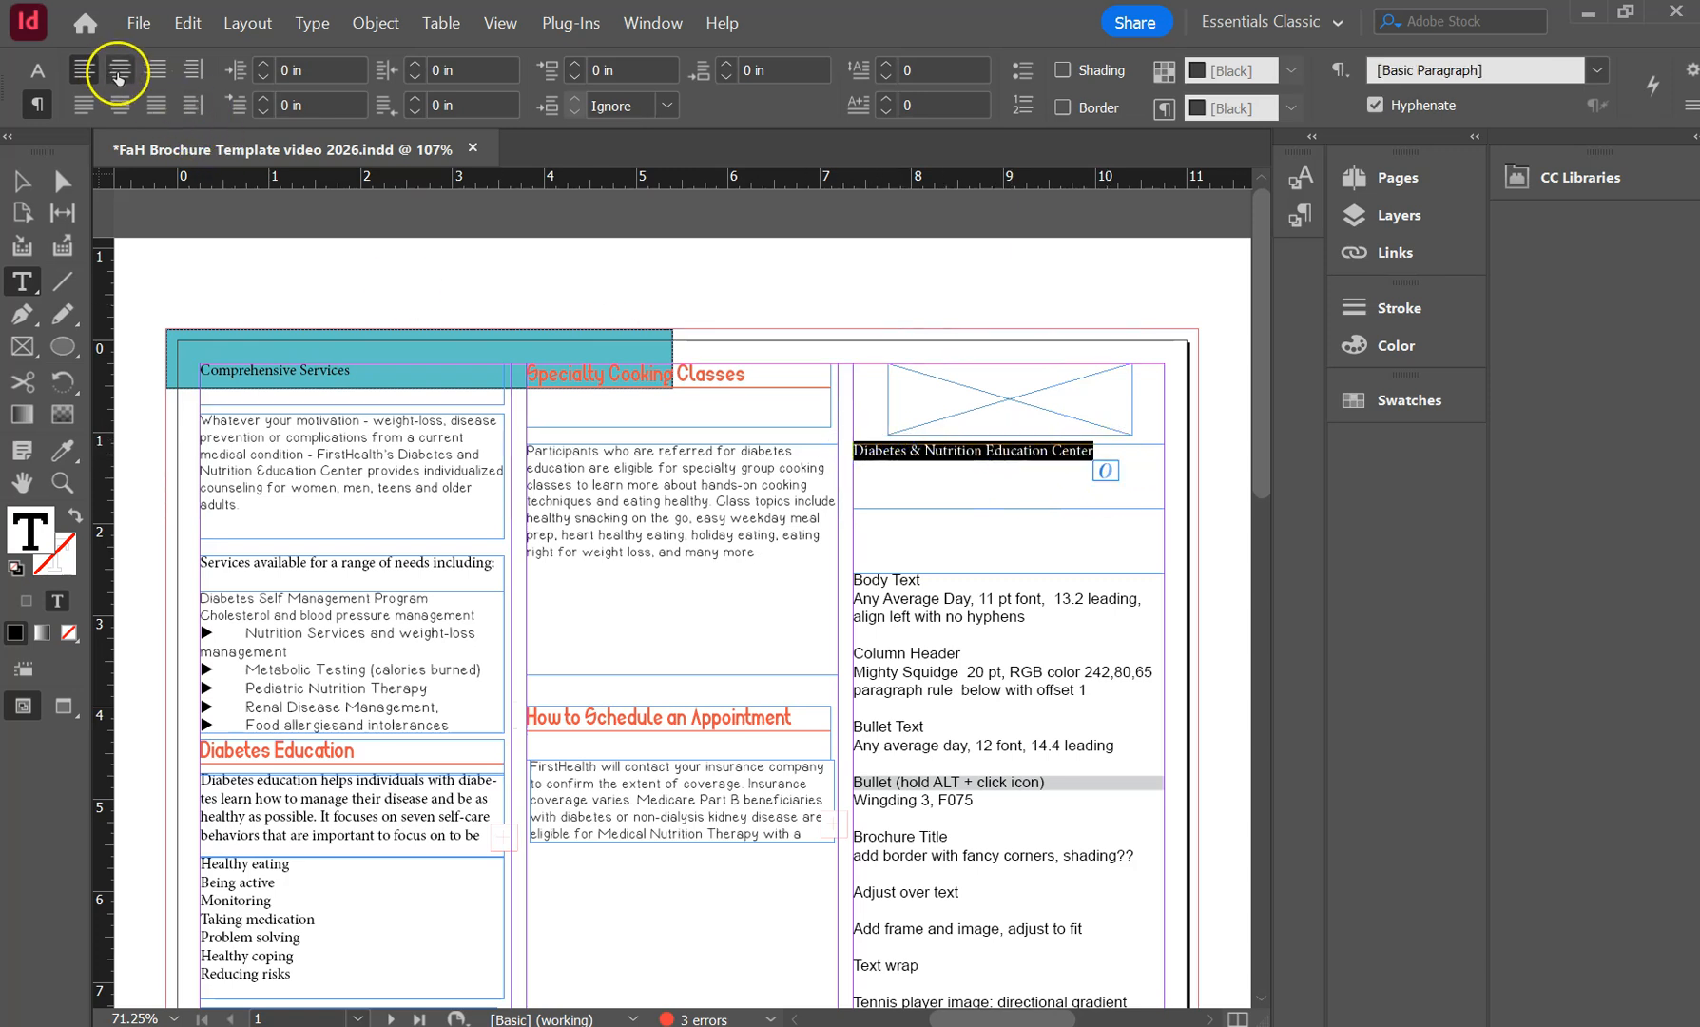
left_click(33, 72)
left_click(271, 70)
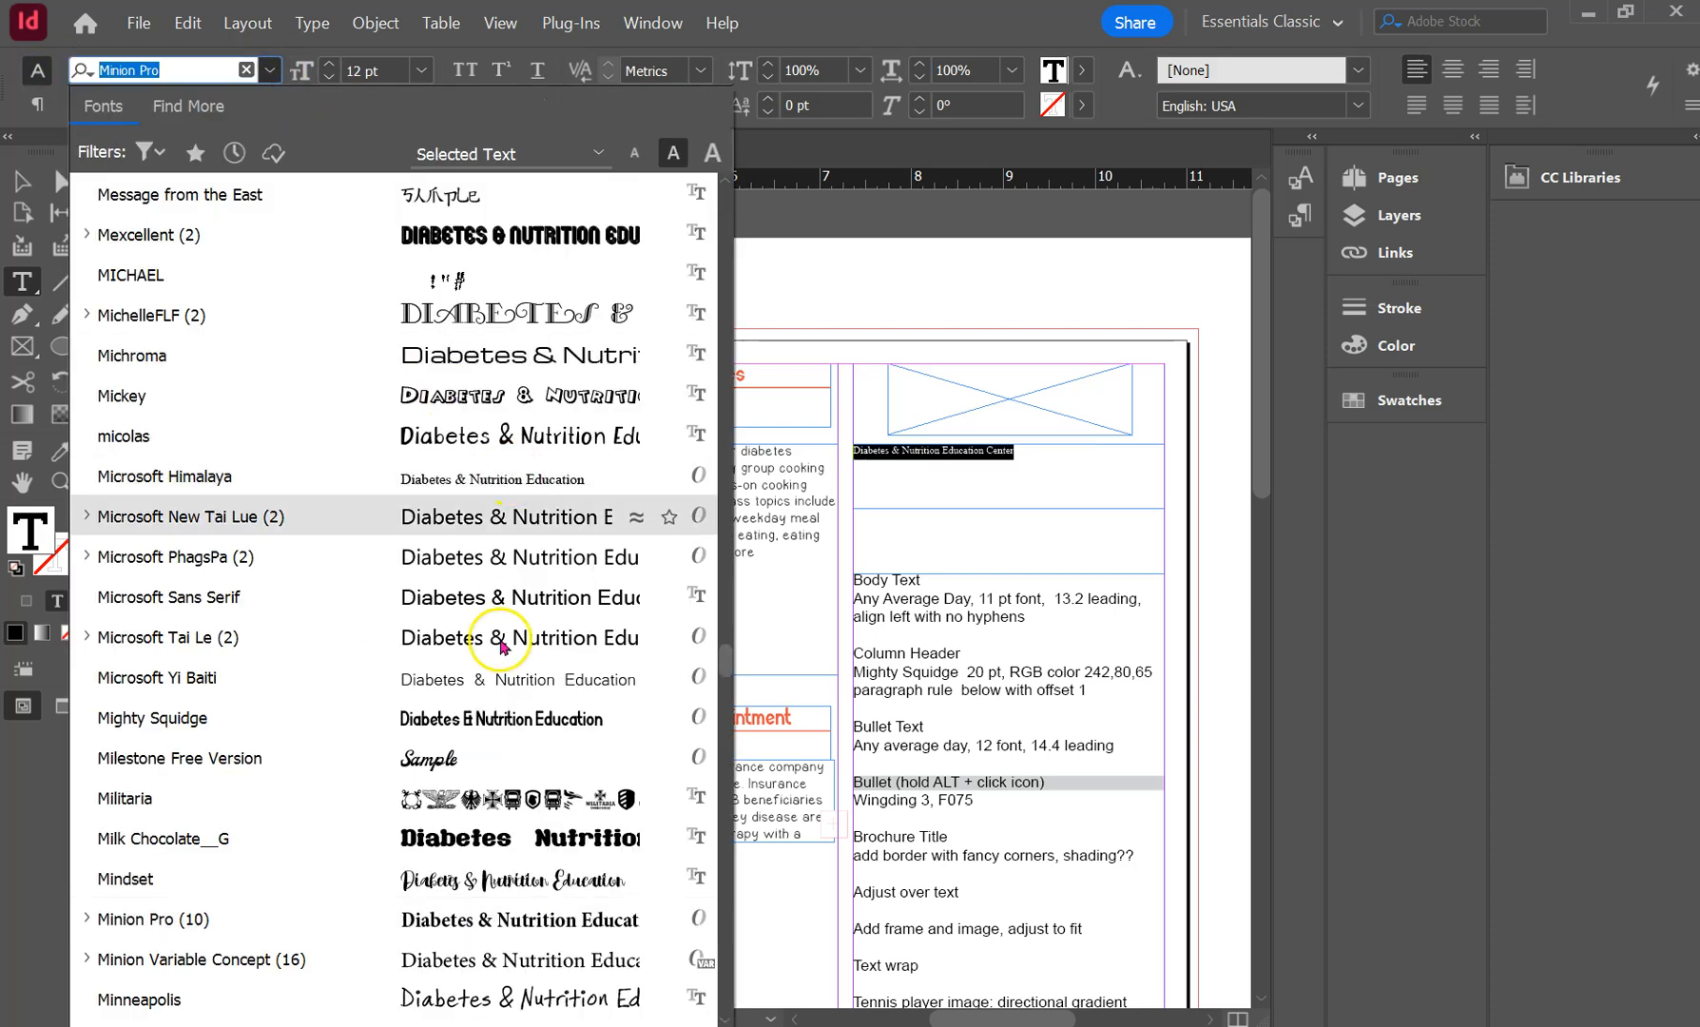
scroll(490, 761, "down", 2)
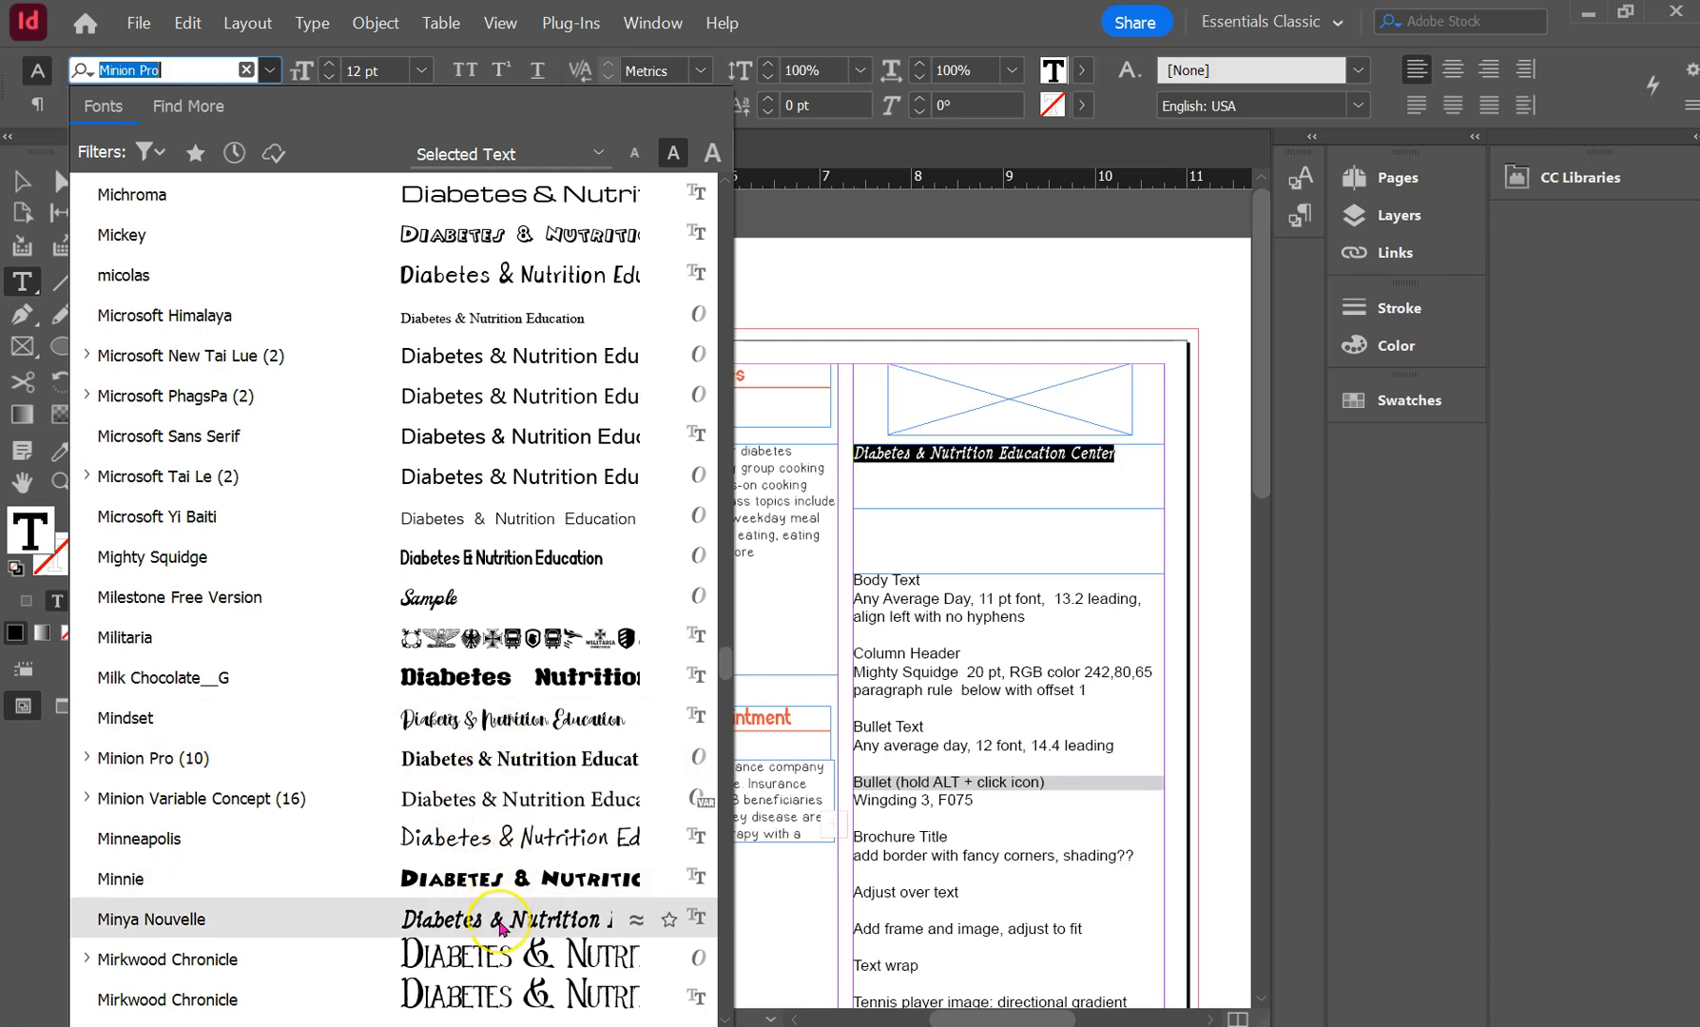
scroll(492, 918, "down", 3)
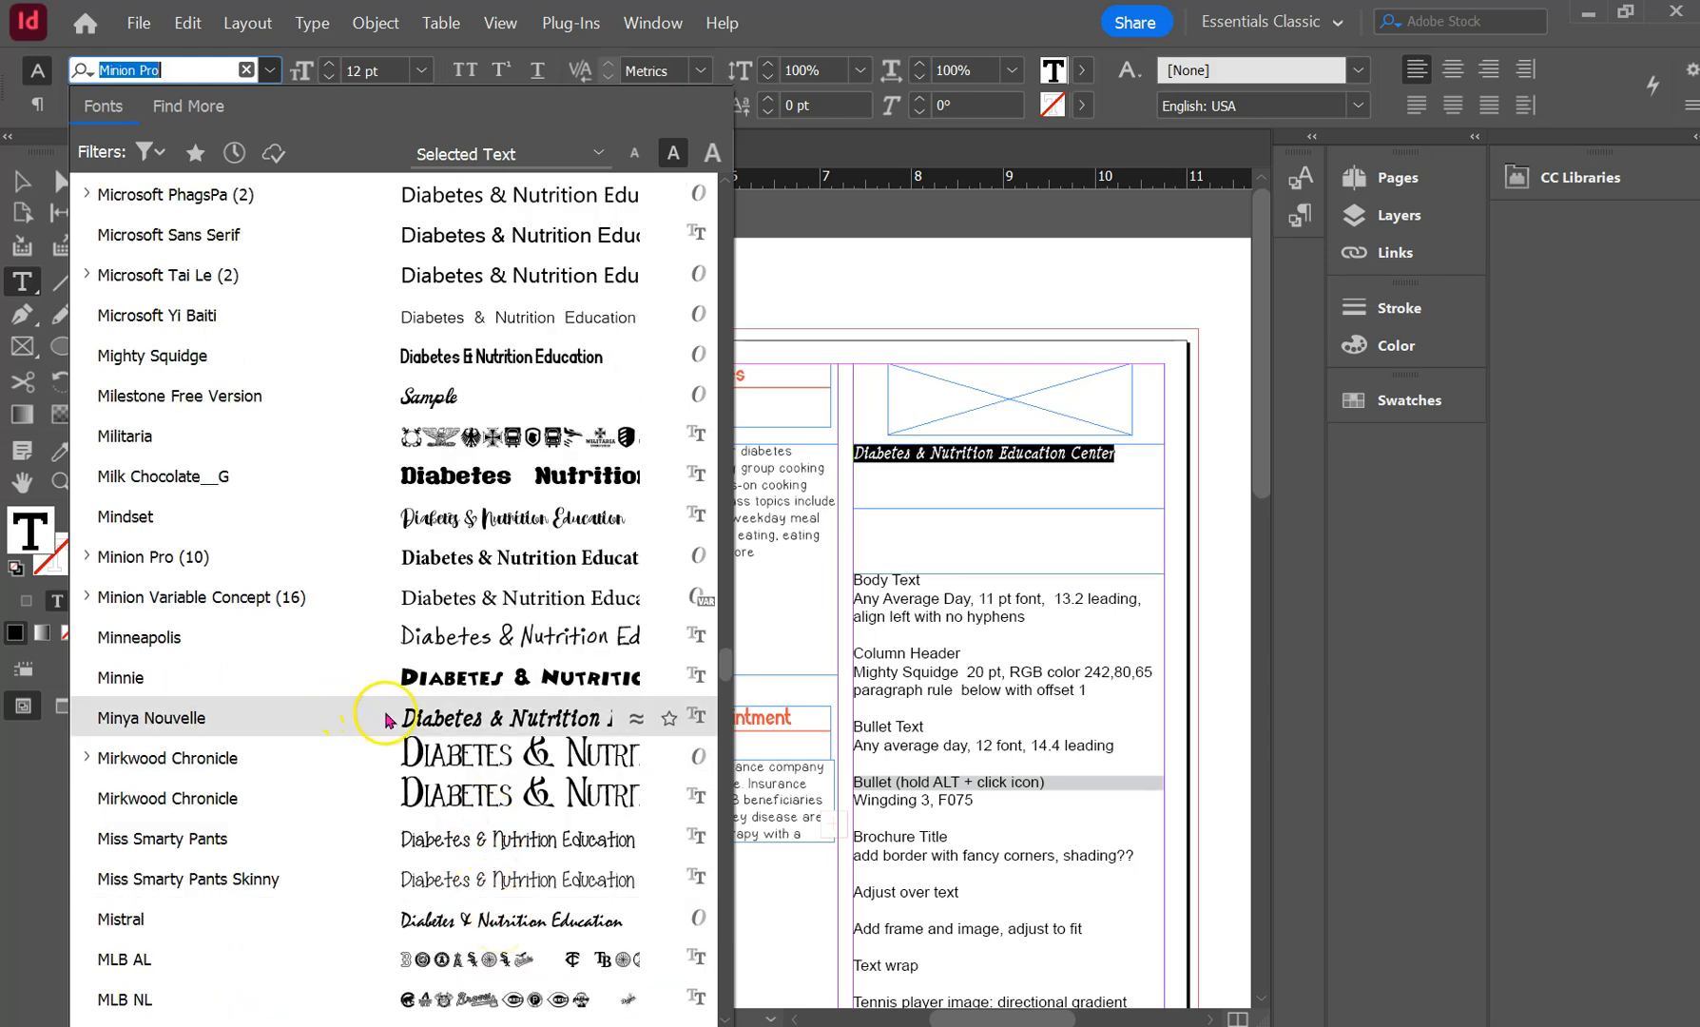
left_click(443, 742)
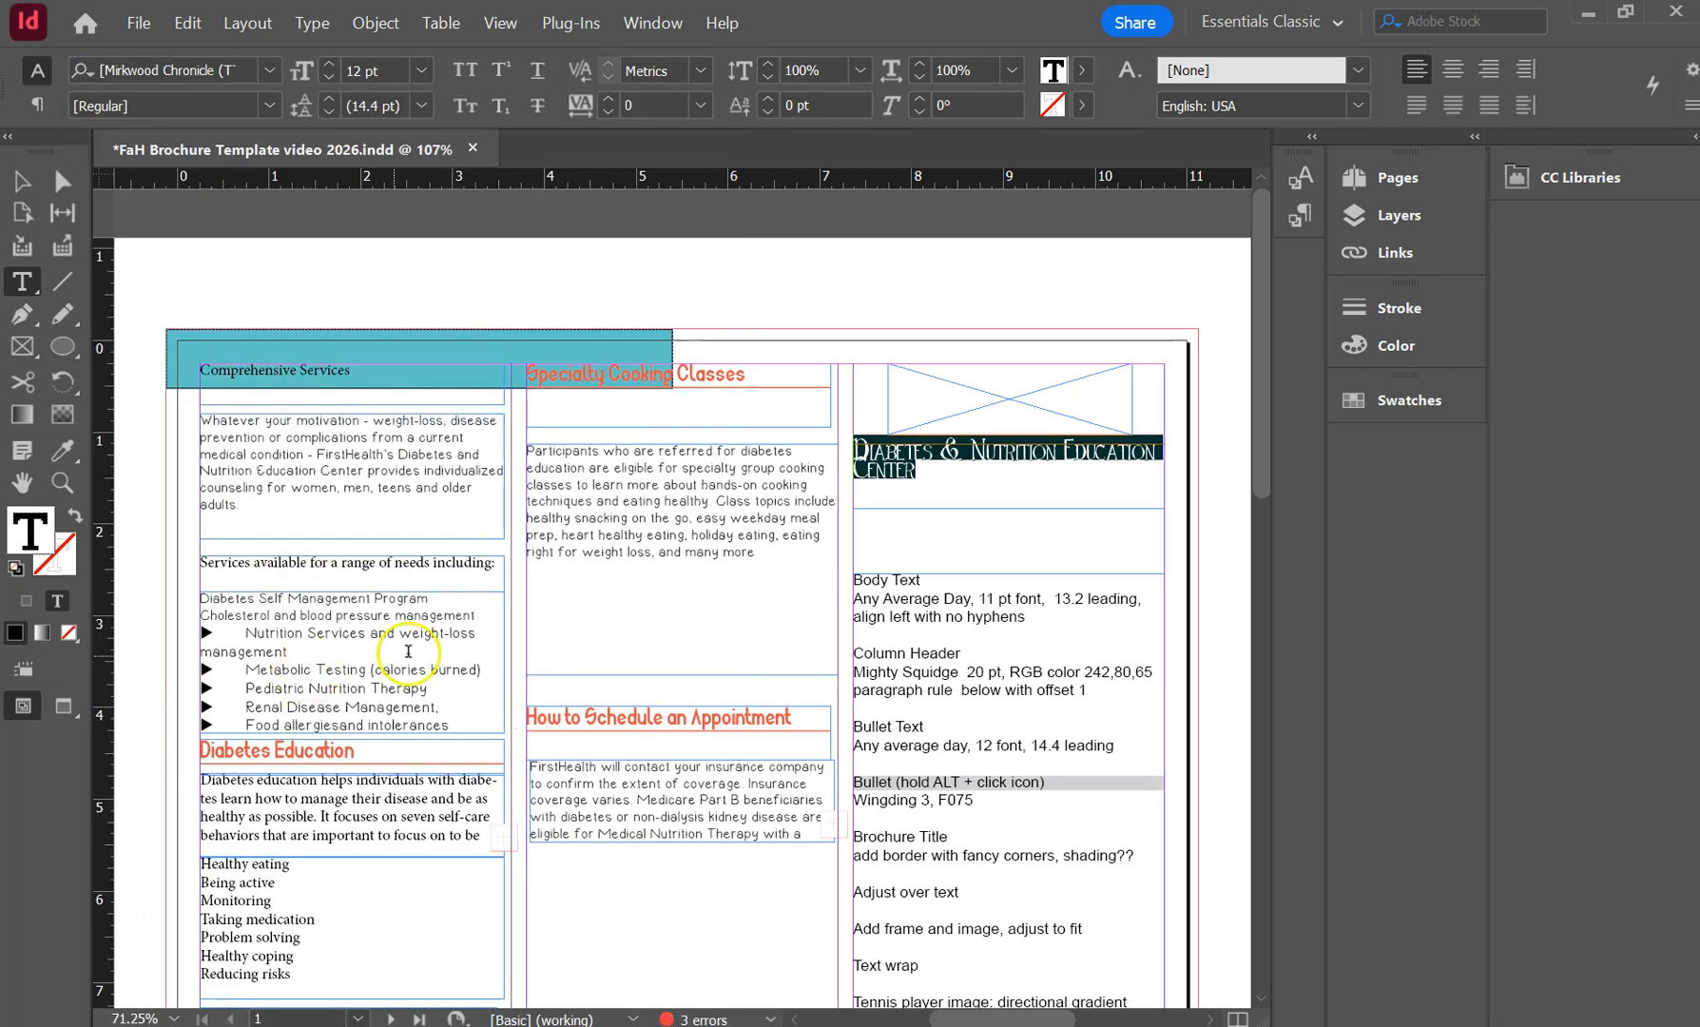
Set the brochure title's font size to 16 pt and center it.
left_click(328, 63)
left_click(328, 64)
left_click(328, 63)
left_click(328, 64)
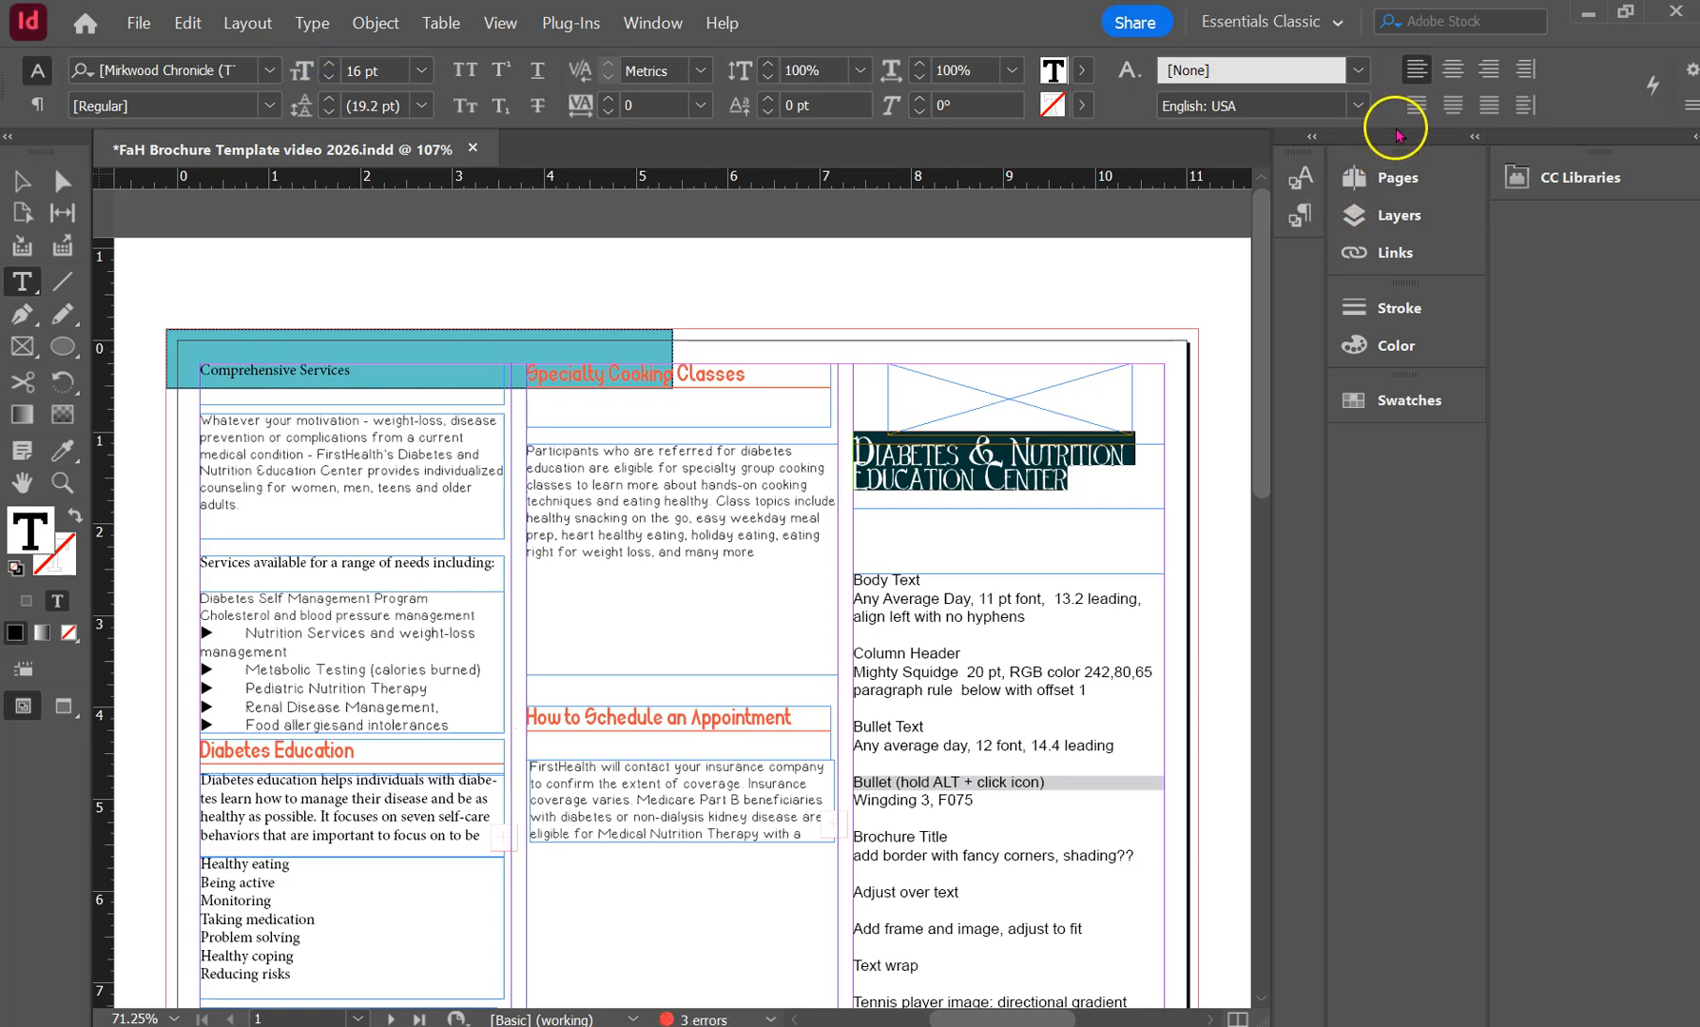
left_click(1454, 69)
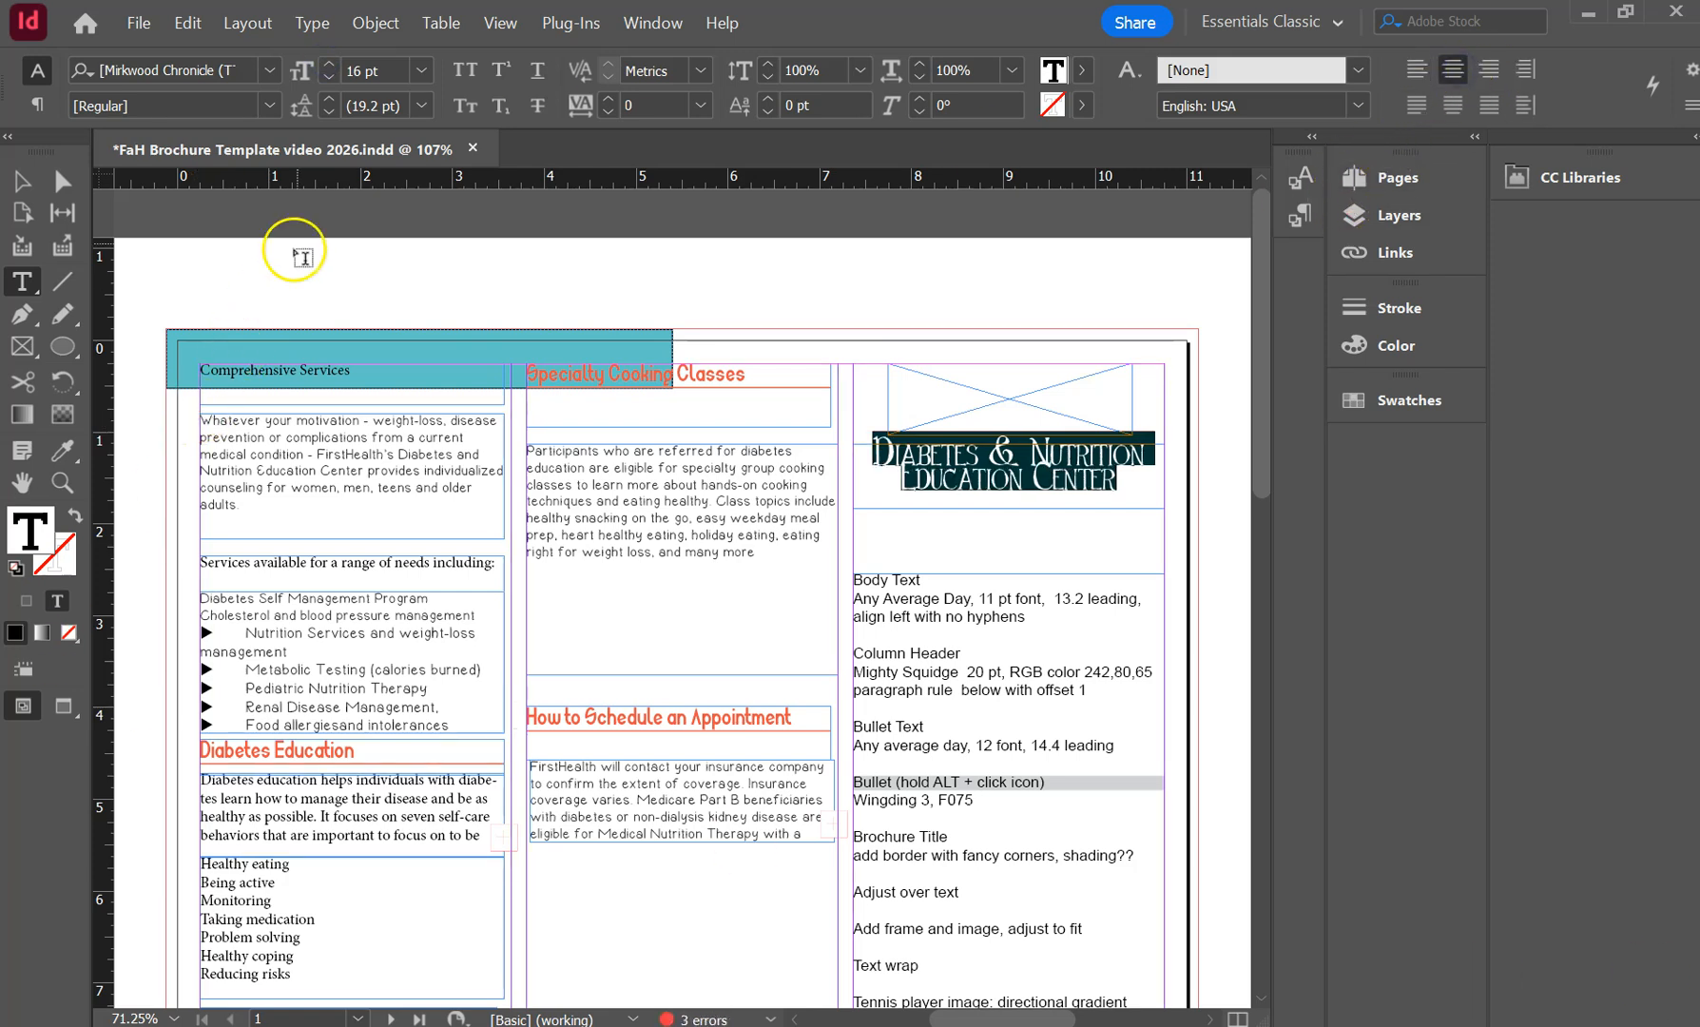
Increase the brochure title's leading to 30 pt.
left_click(326, 97)
left_click(327, 97)
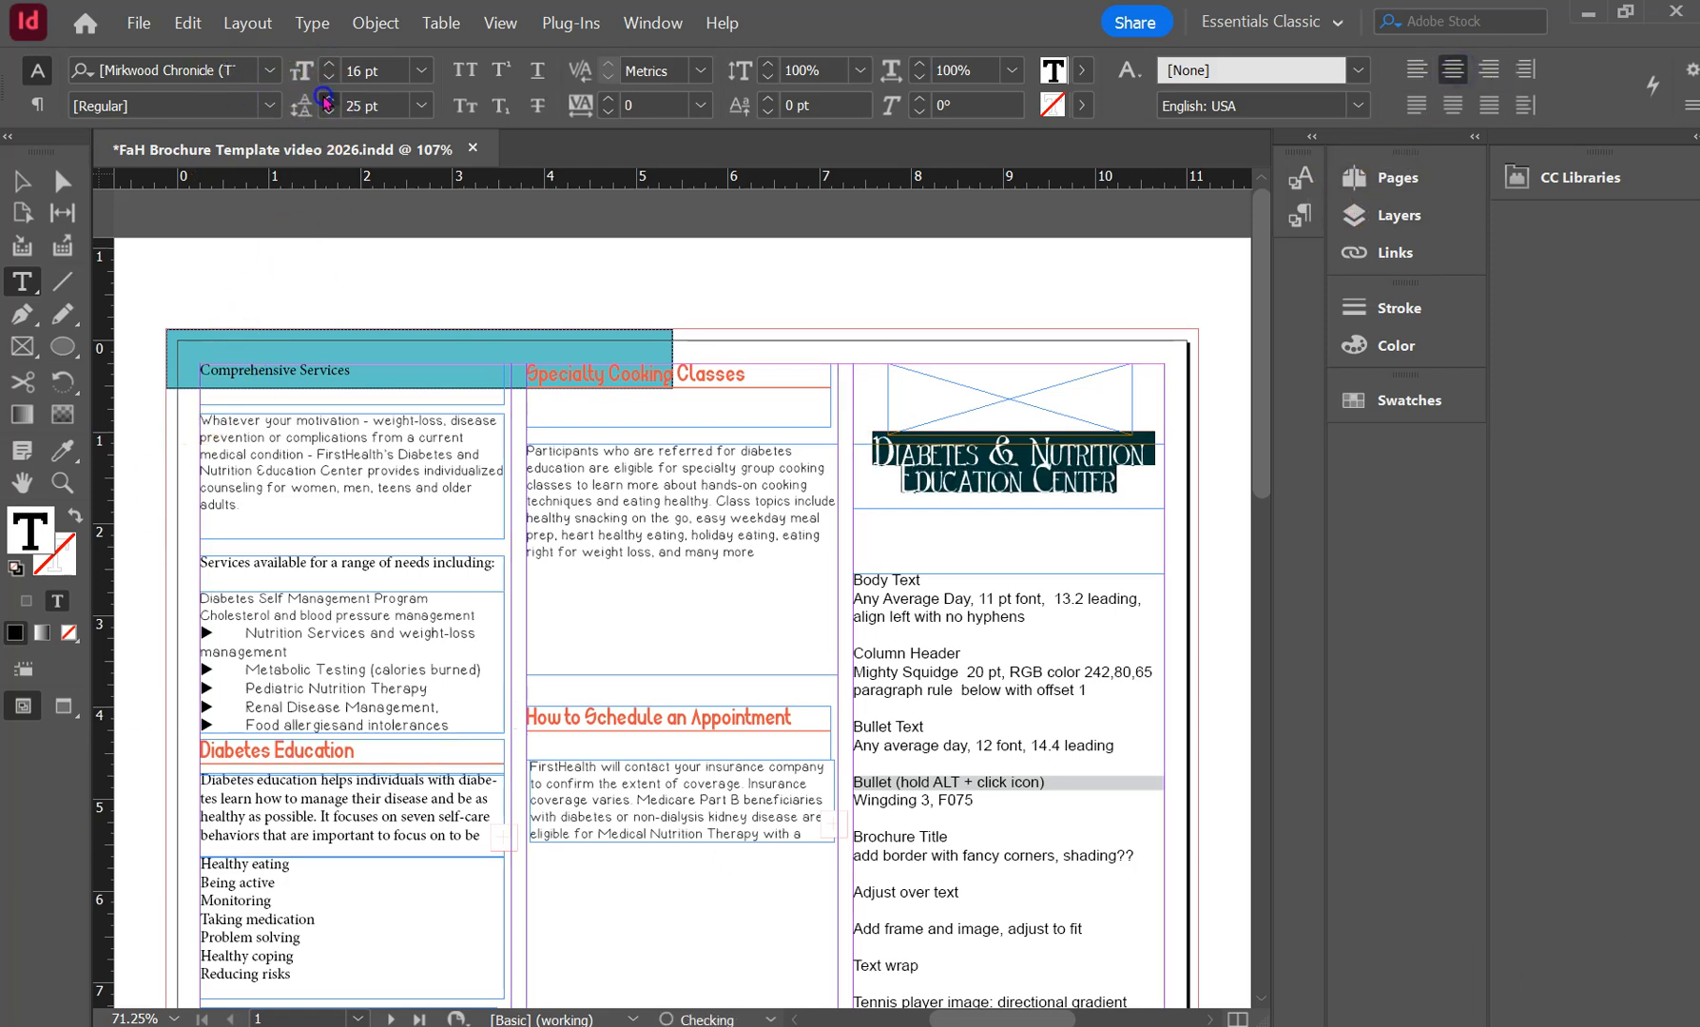
left_click(326, 99)
left_click(326, 99)
left_click(326, 99)
left_click(326, 99)
left_click(326, 99)
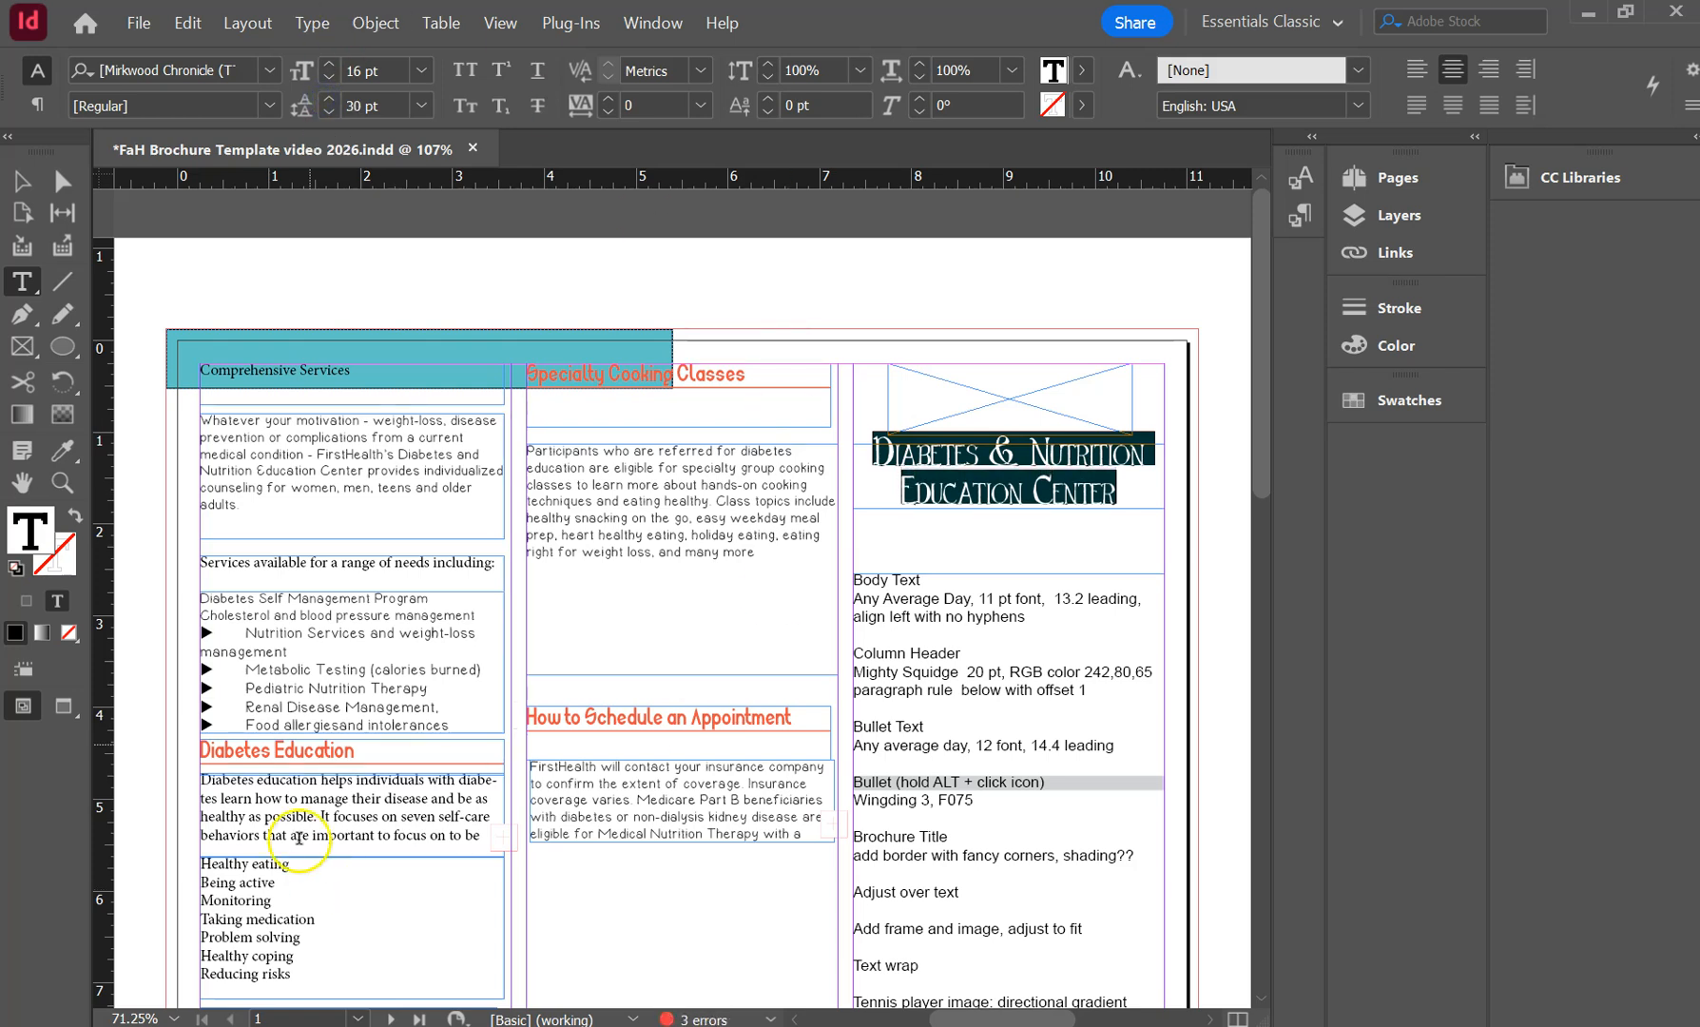
Turn on a paragraph border for the brochure title and look through the available border colors.
left_click(37, 104)
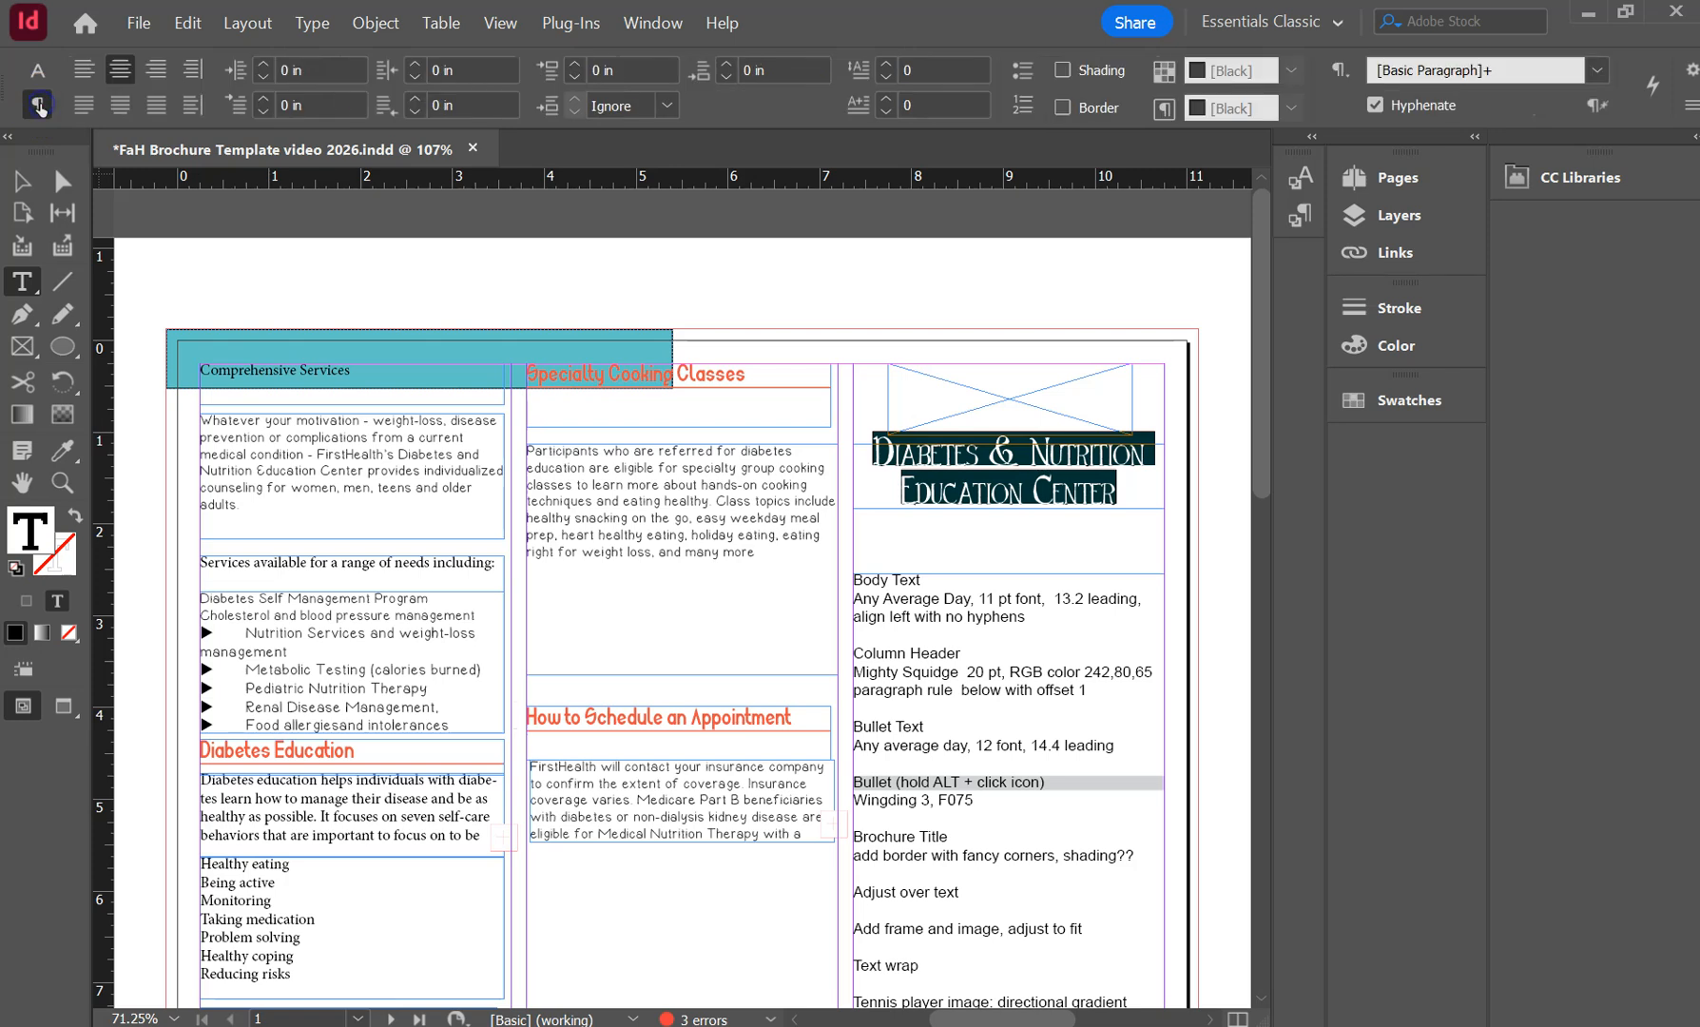
left_click(1066, 109)
left_click(1089, 110)
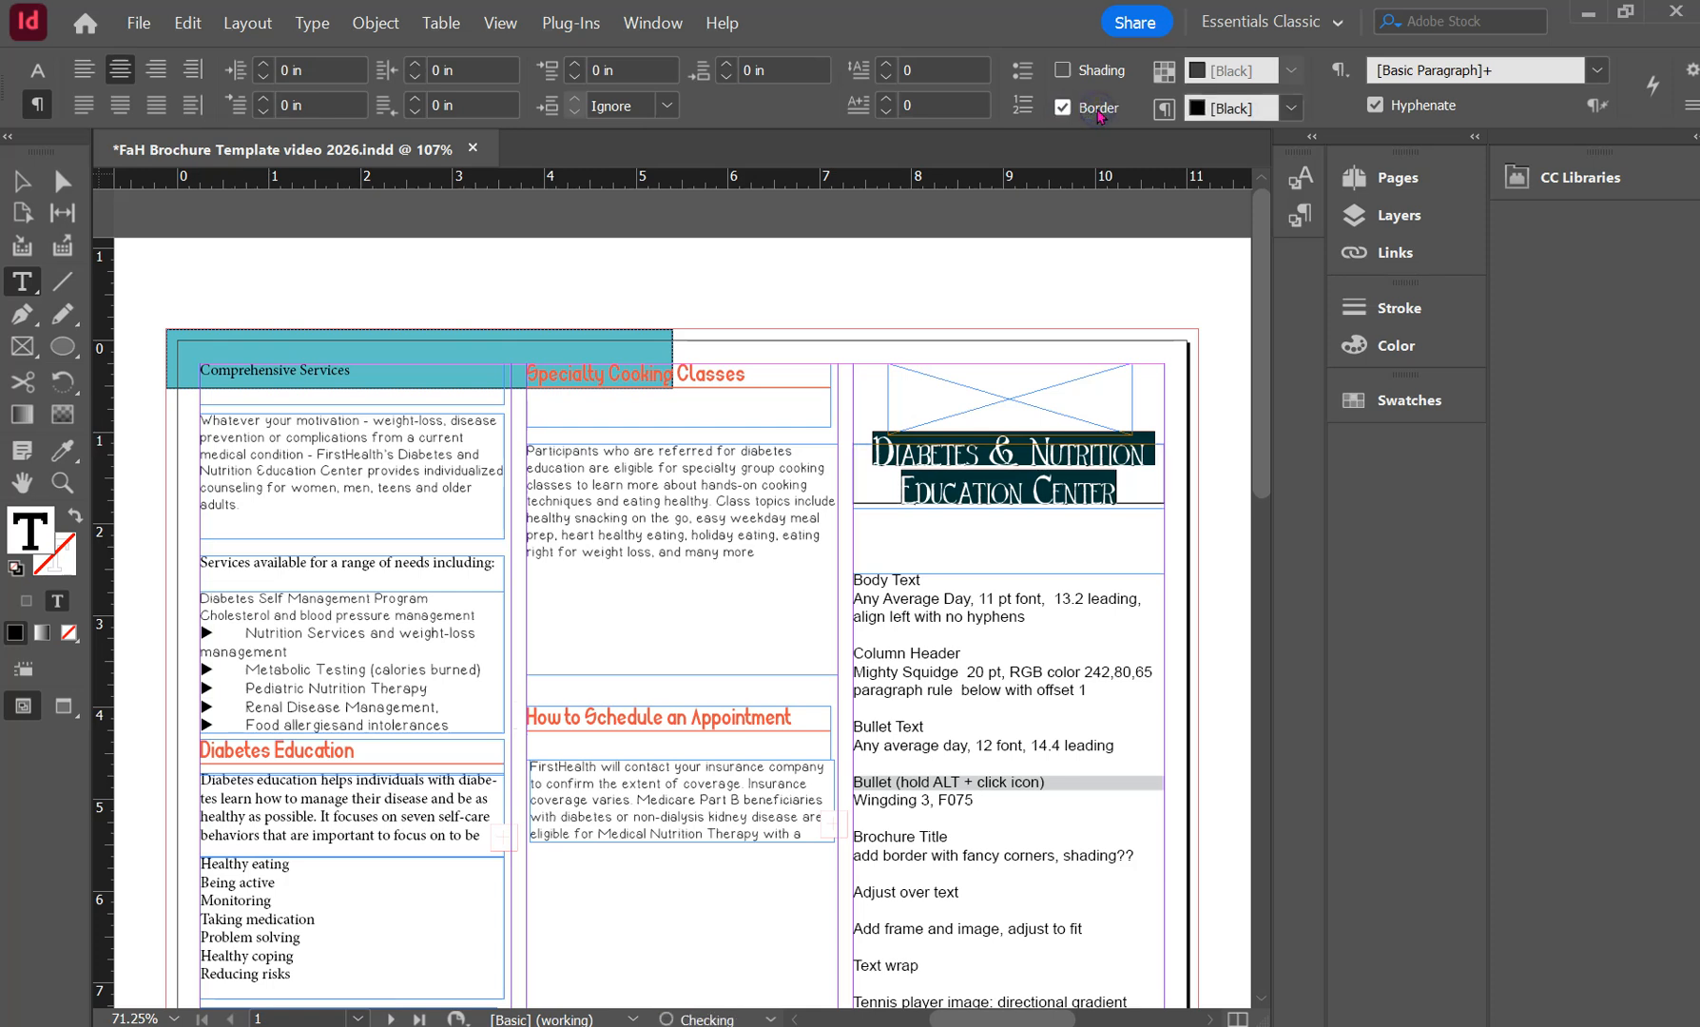
left_click(1085, 116)
left_click(1291, 109)
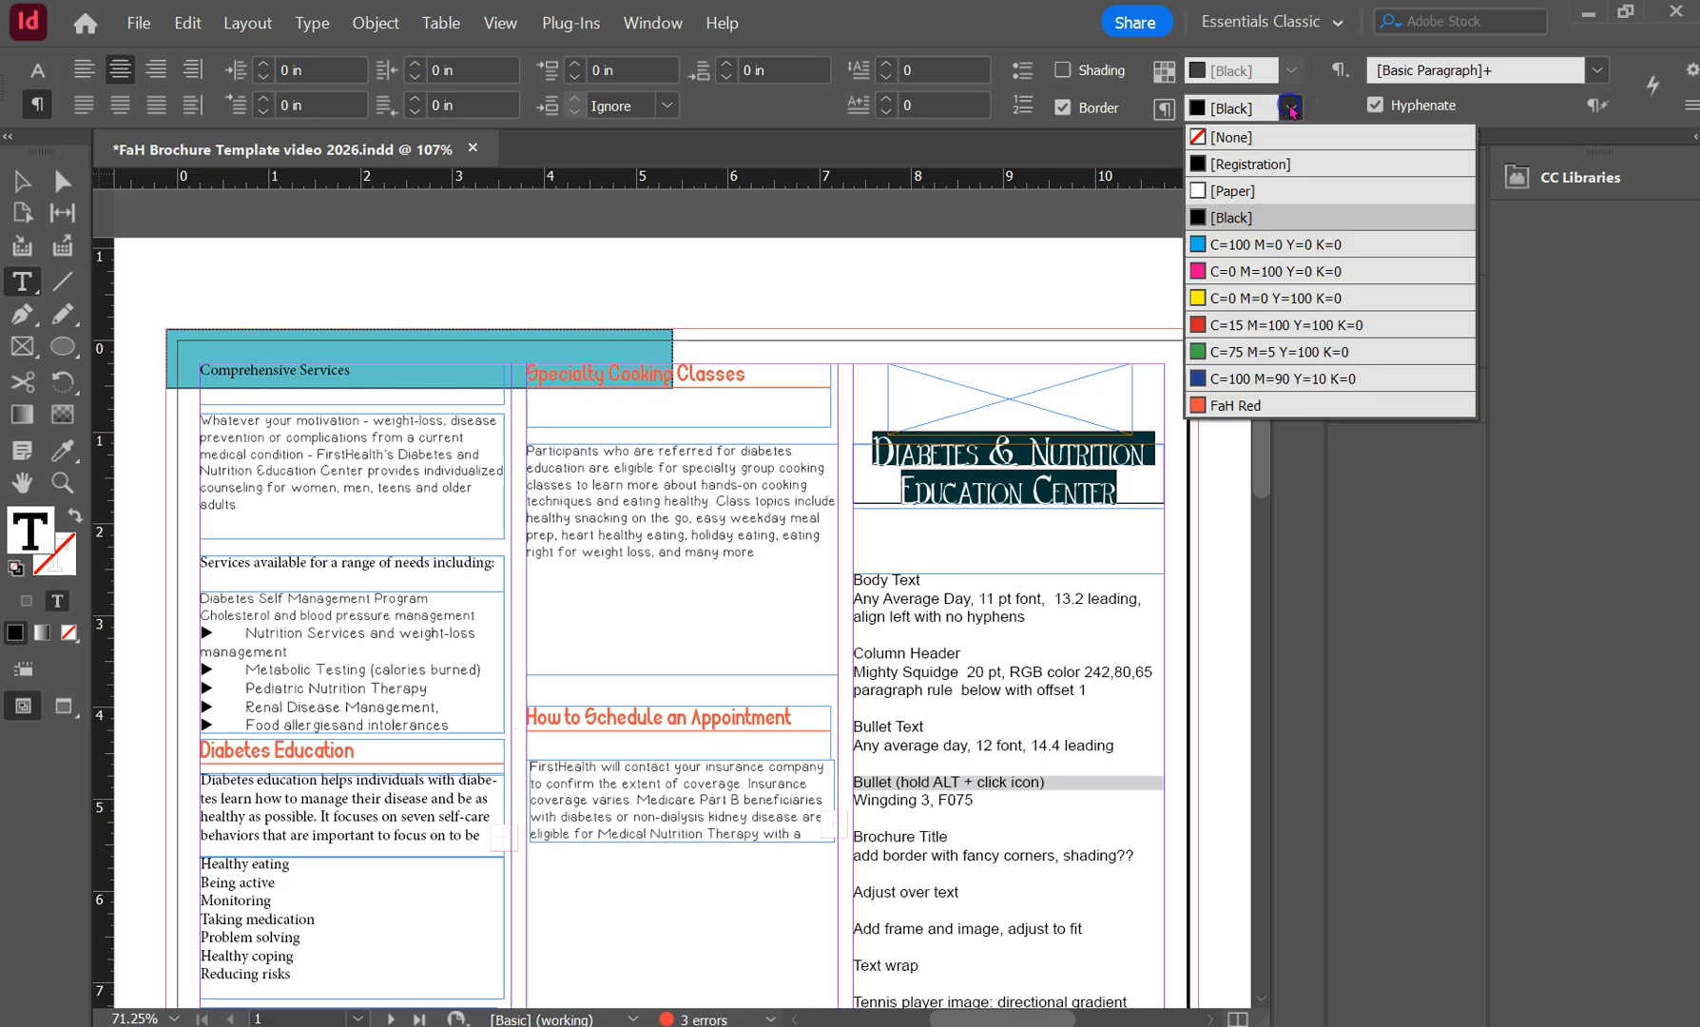
left_click(1184, 122)
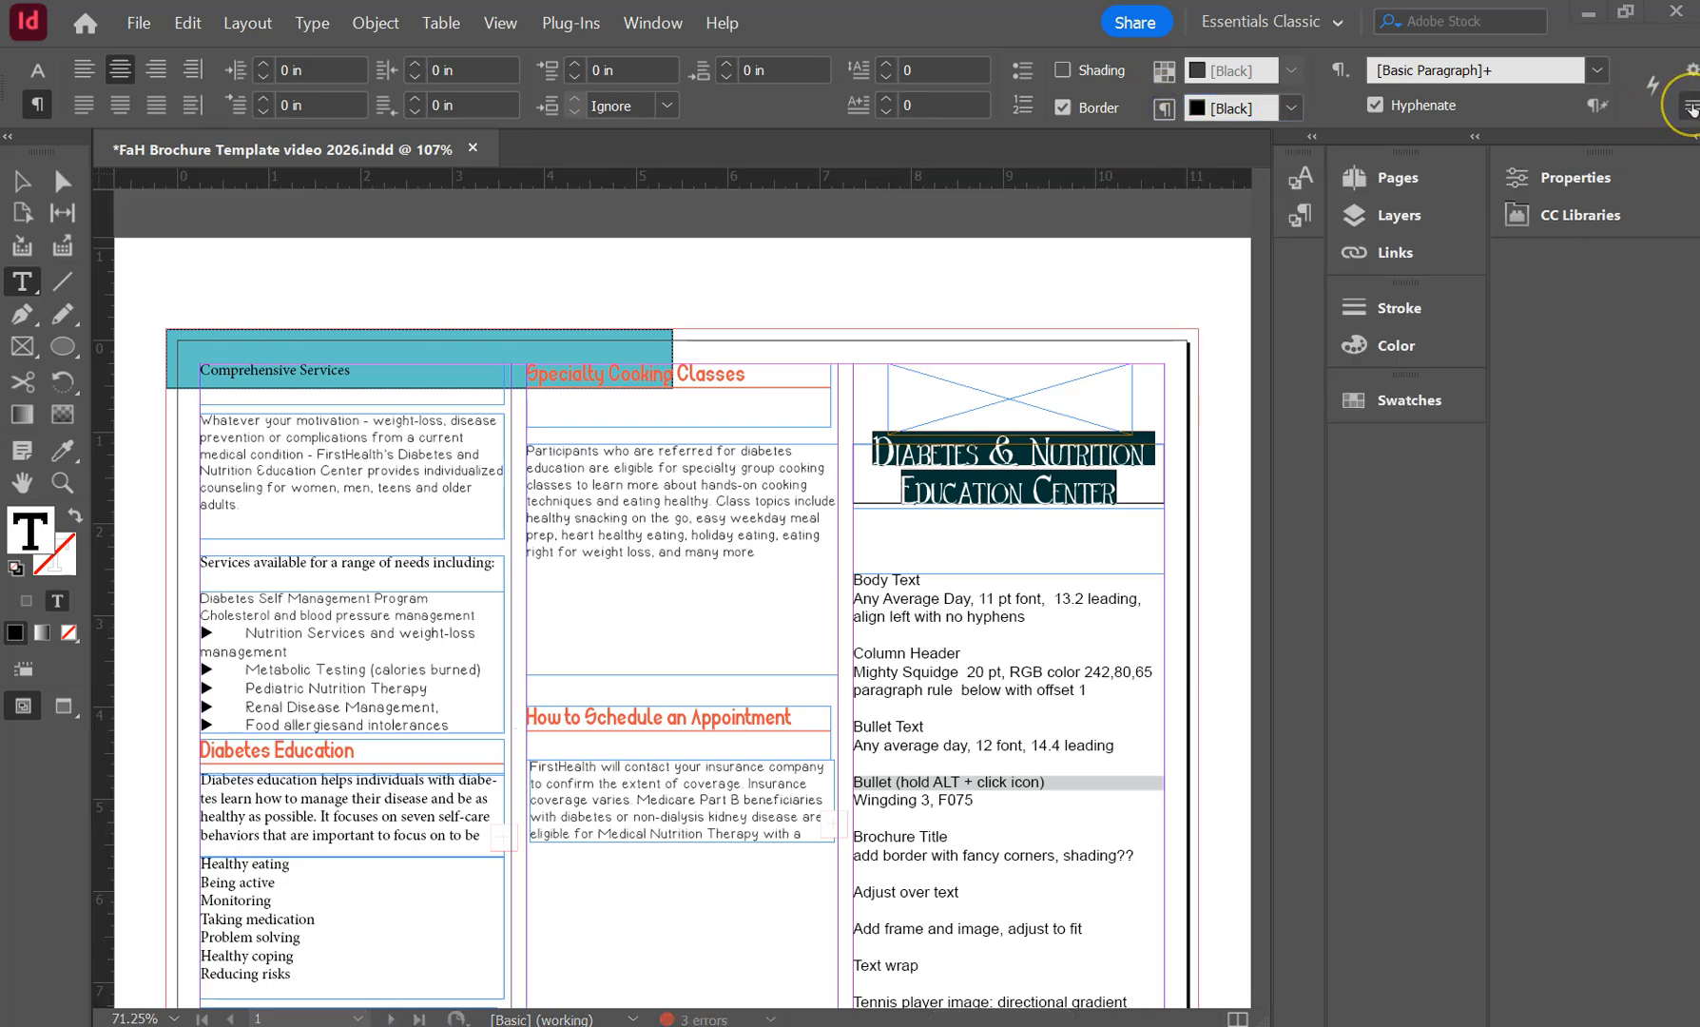
Open the title's paragraph borders and shading settings and set all four border corners to the Fancy shape.
left_click(1689, 112)
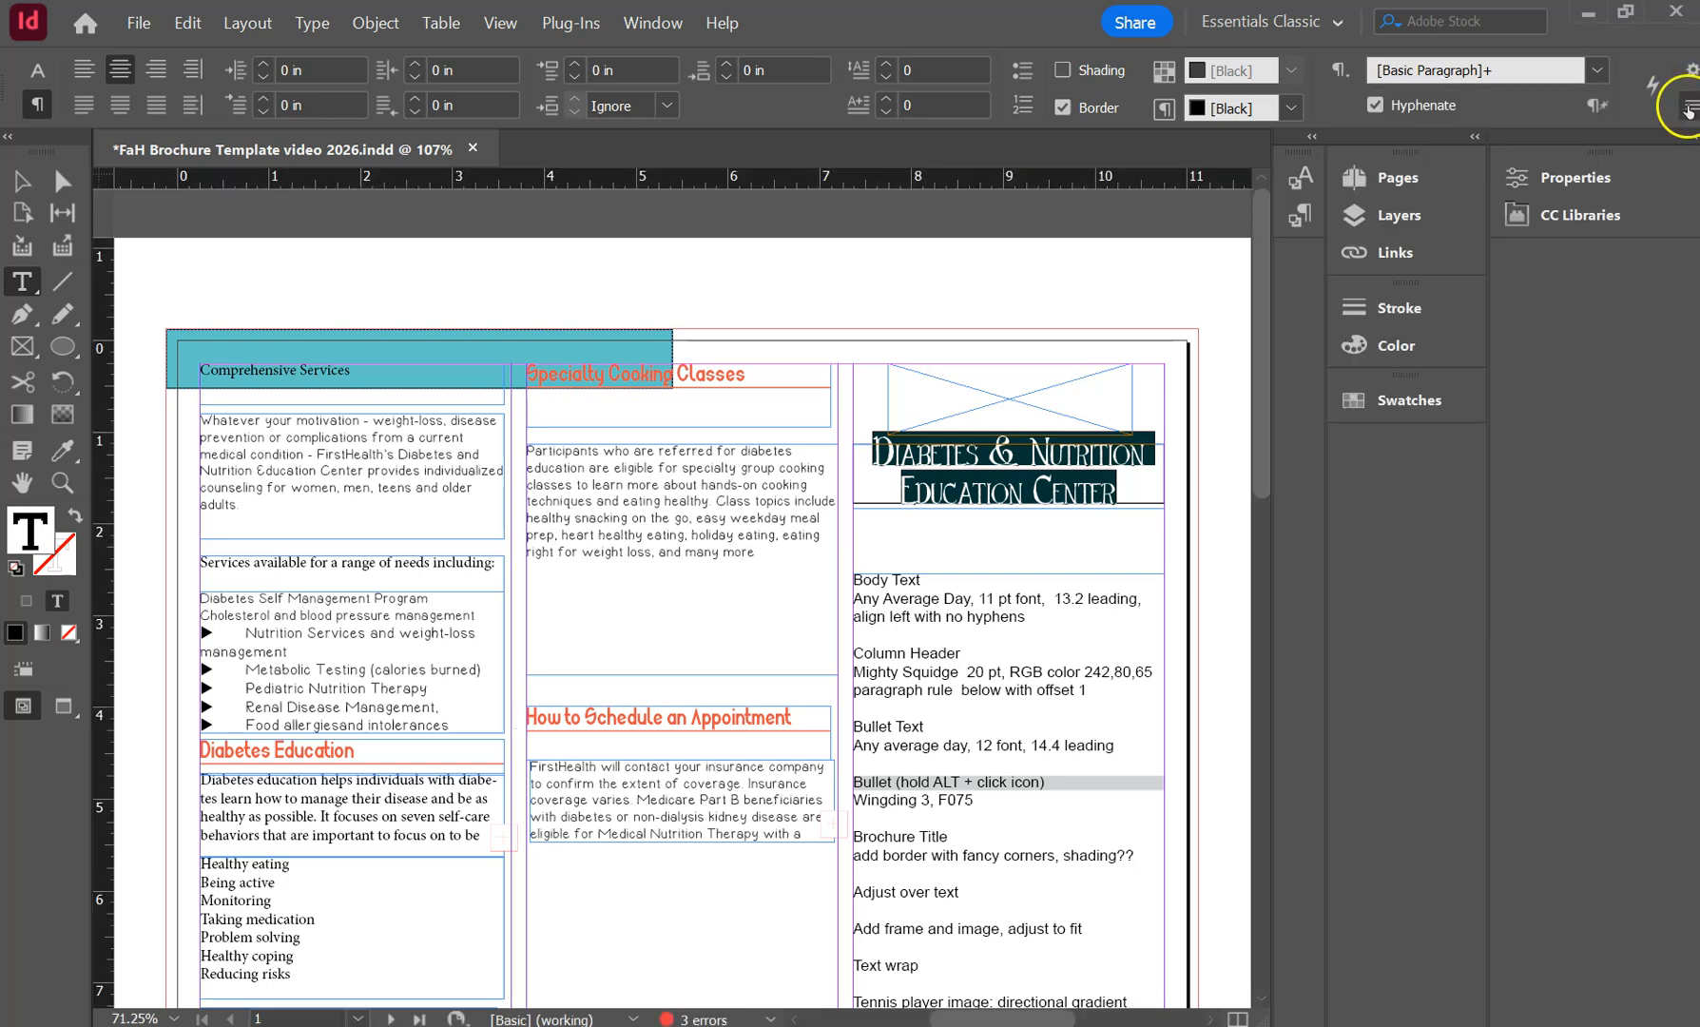
left_click(1689, 111)
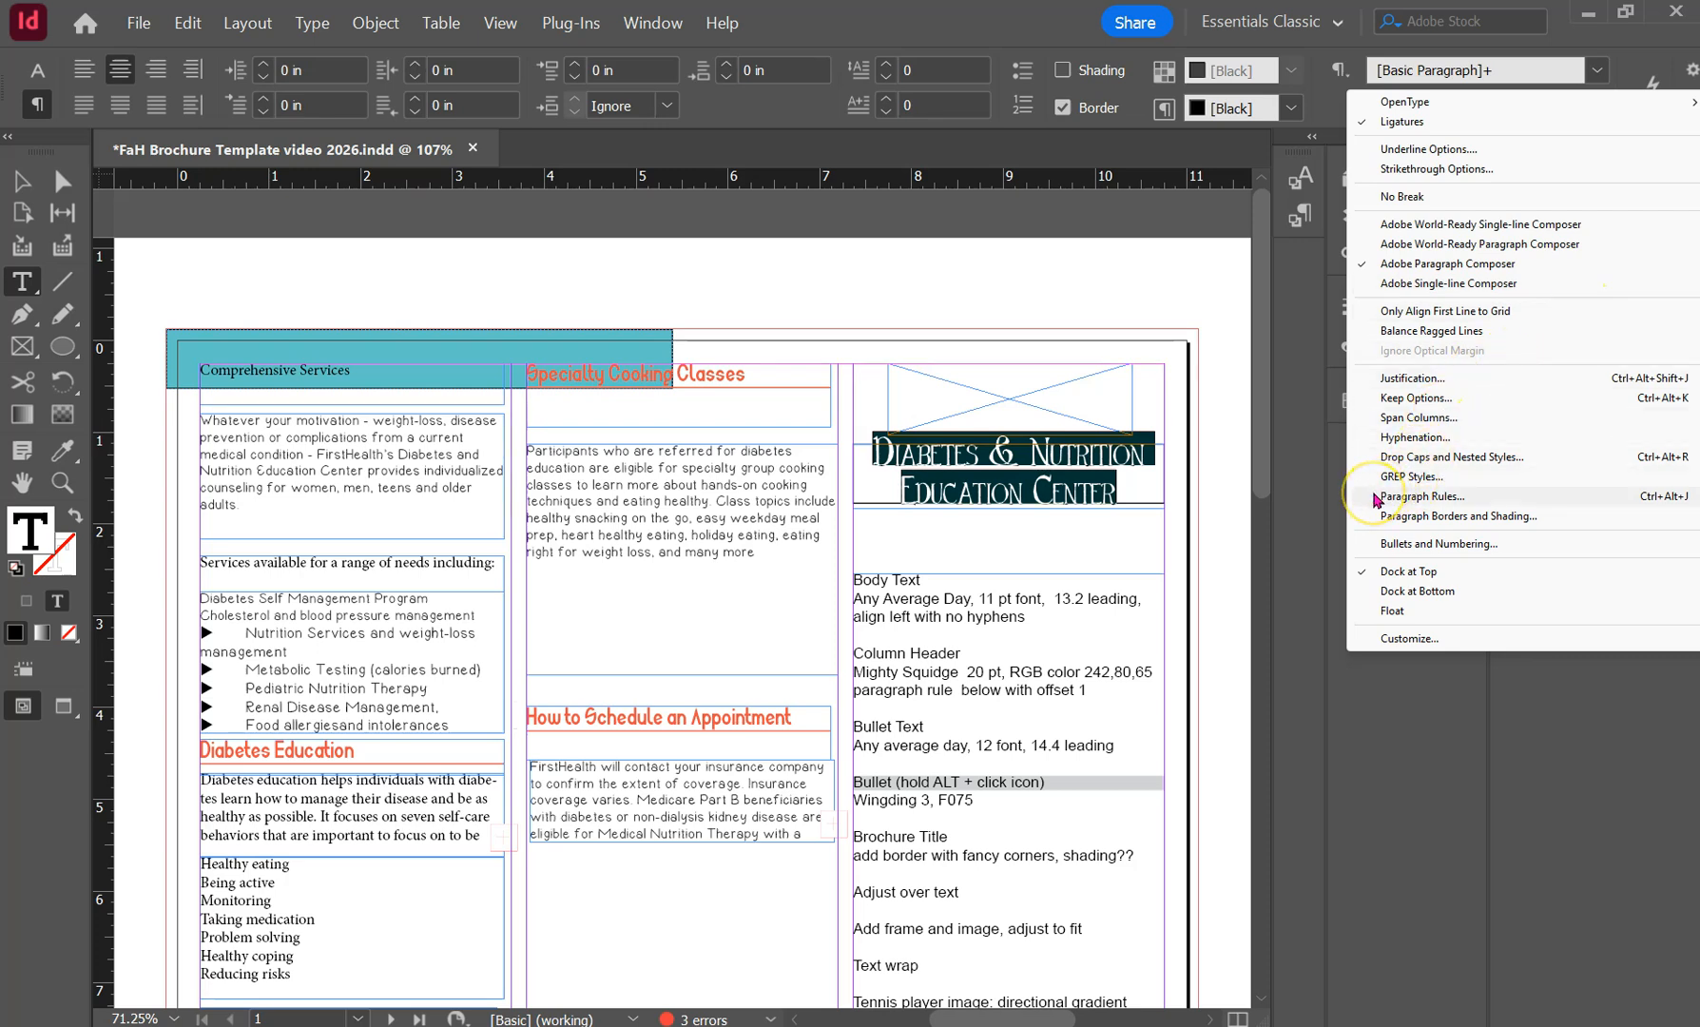
left_click(1446, 517)
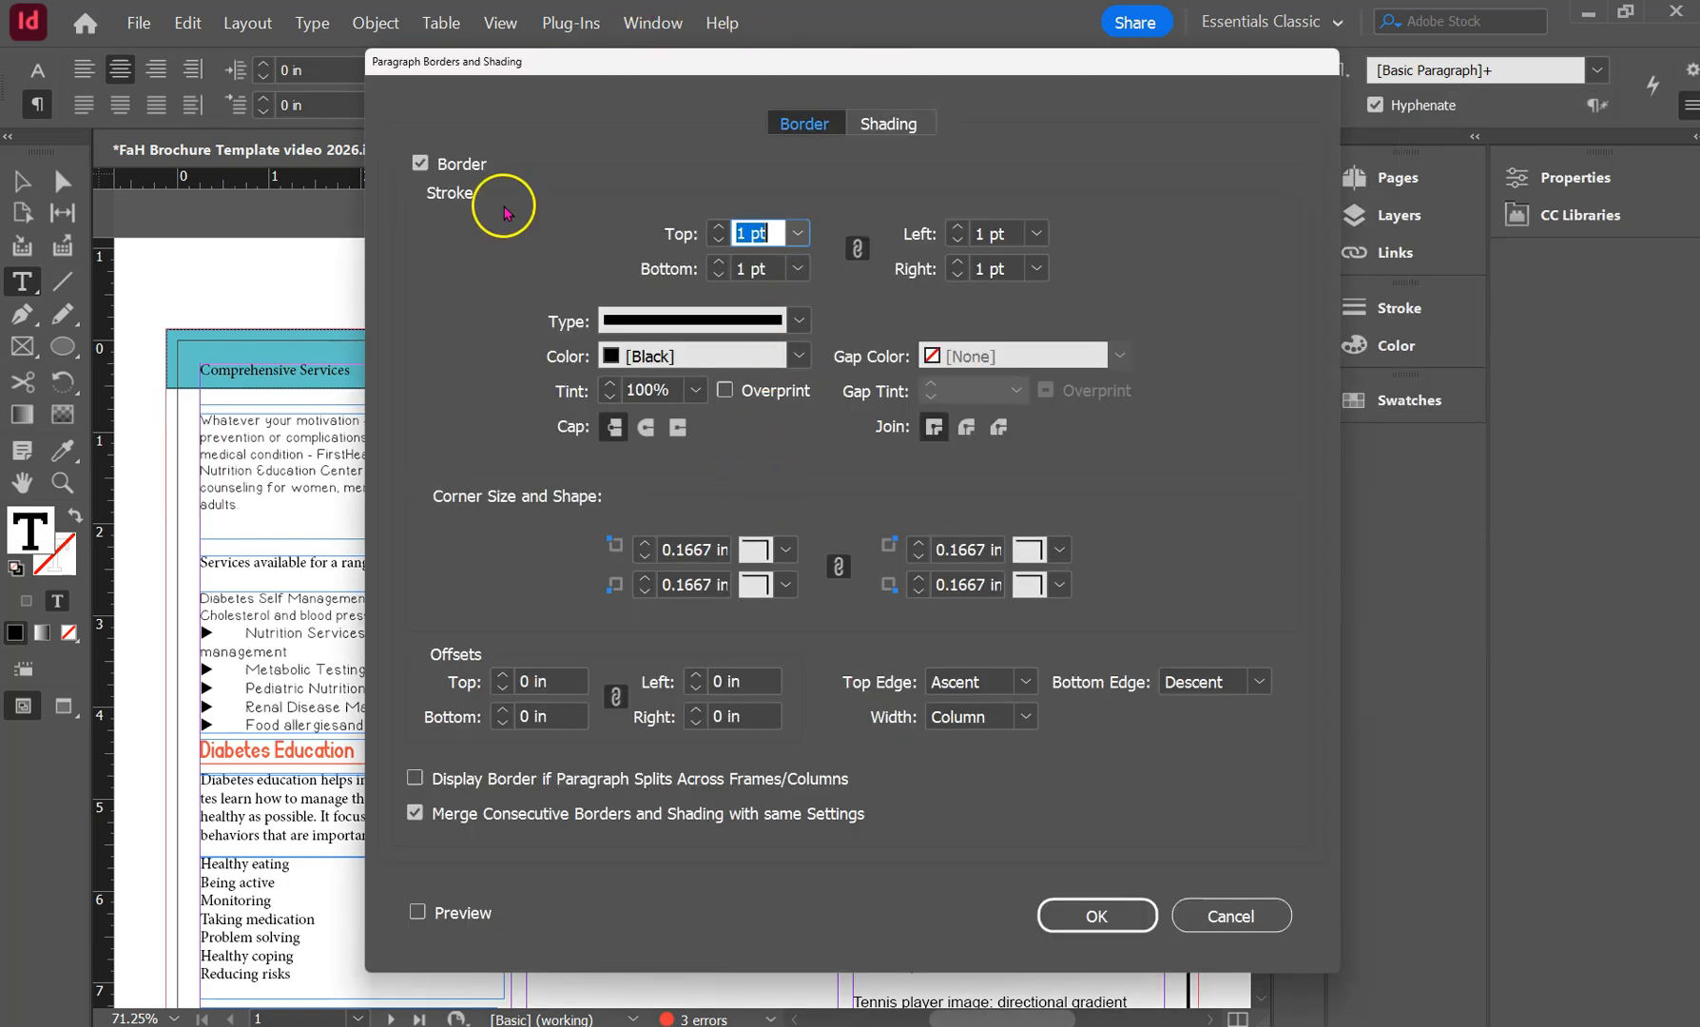
left_click(797, 323)
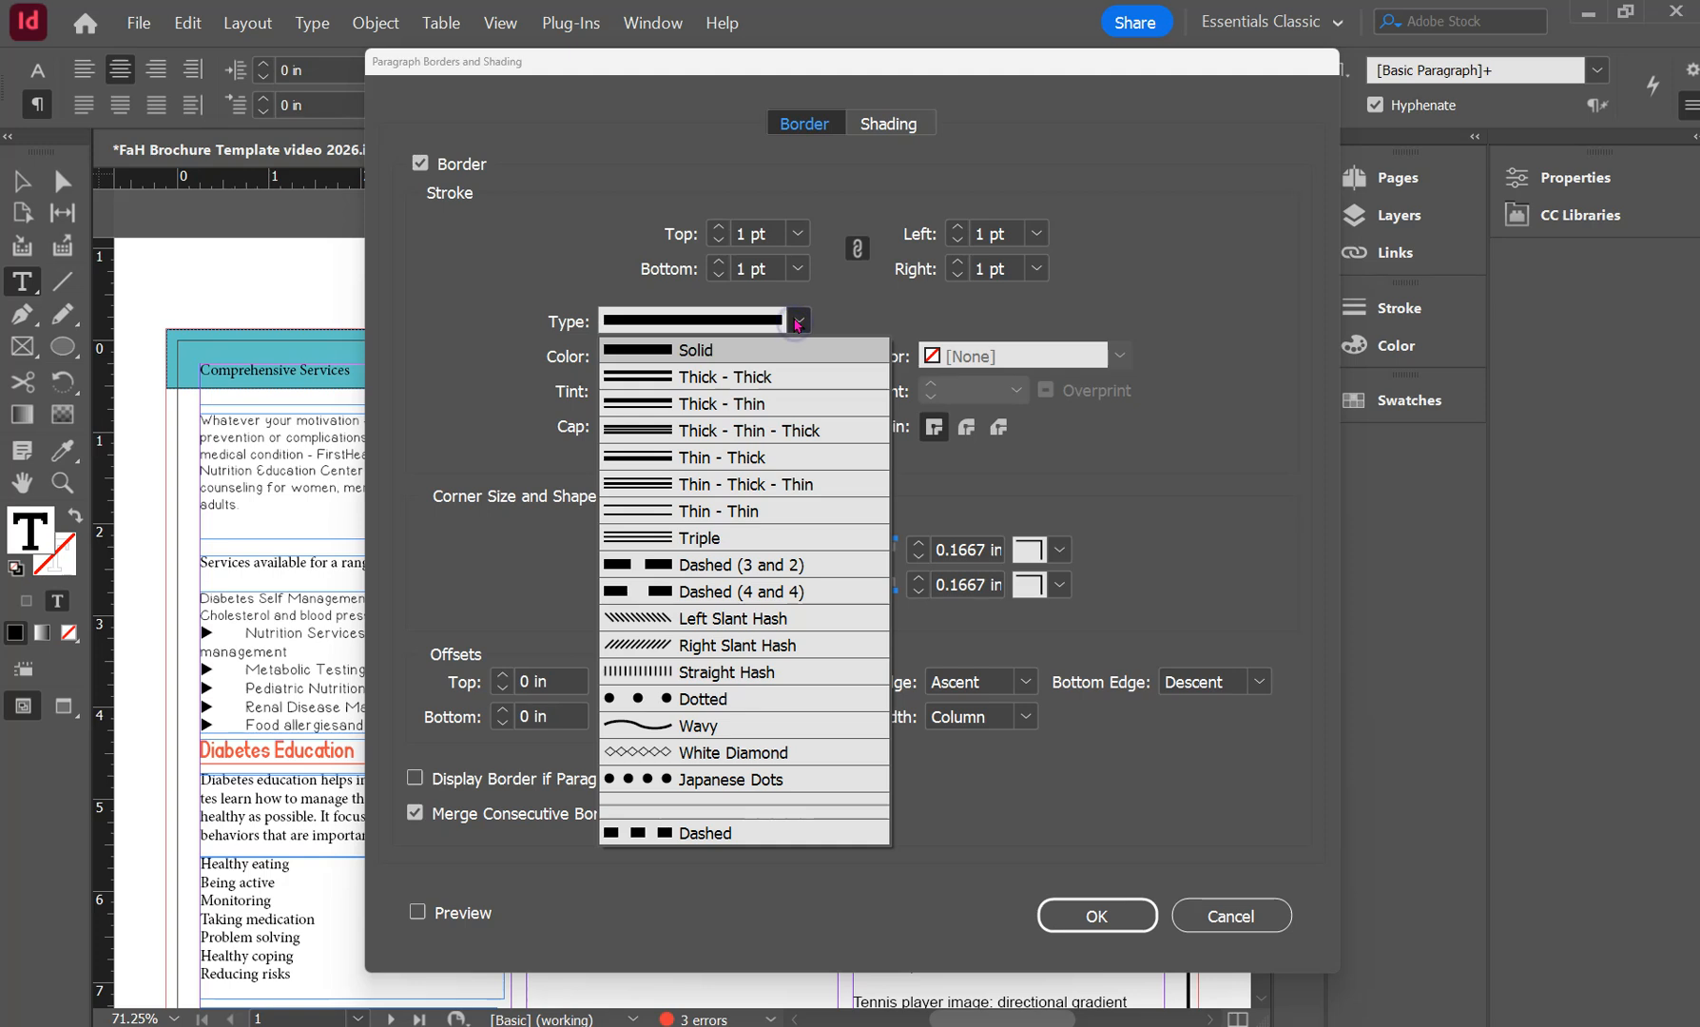
left_click(796, 323)
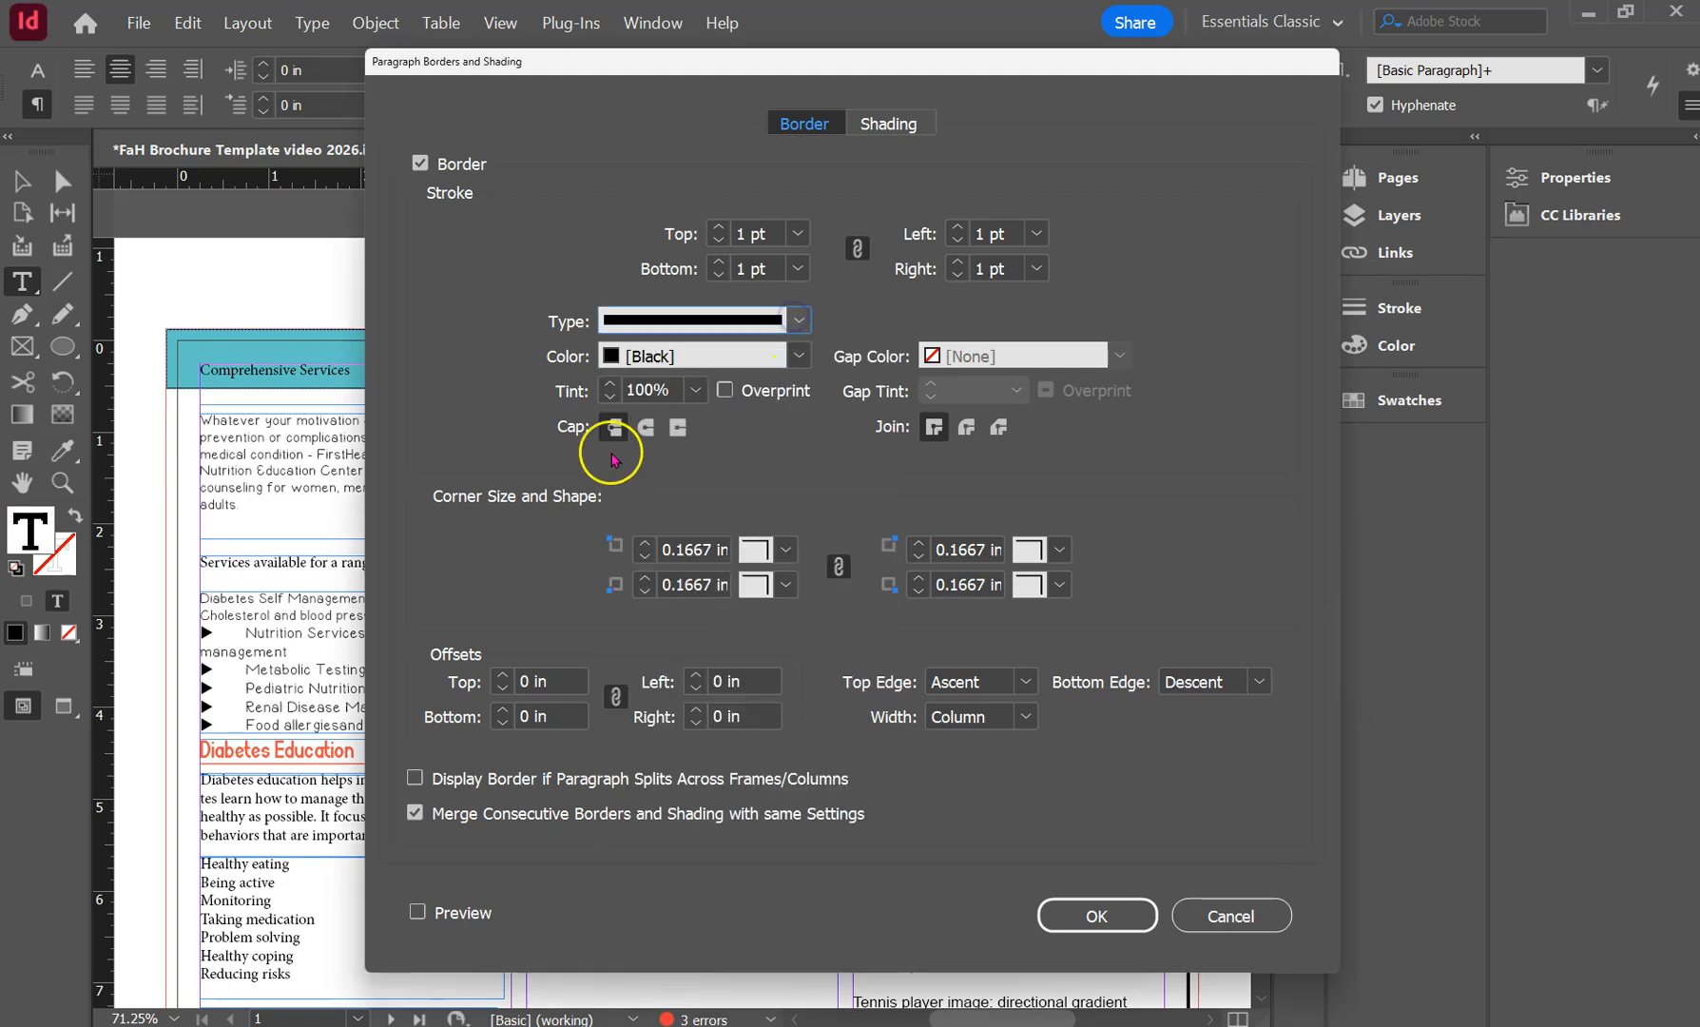
left_click(784, 551)
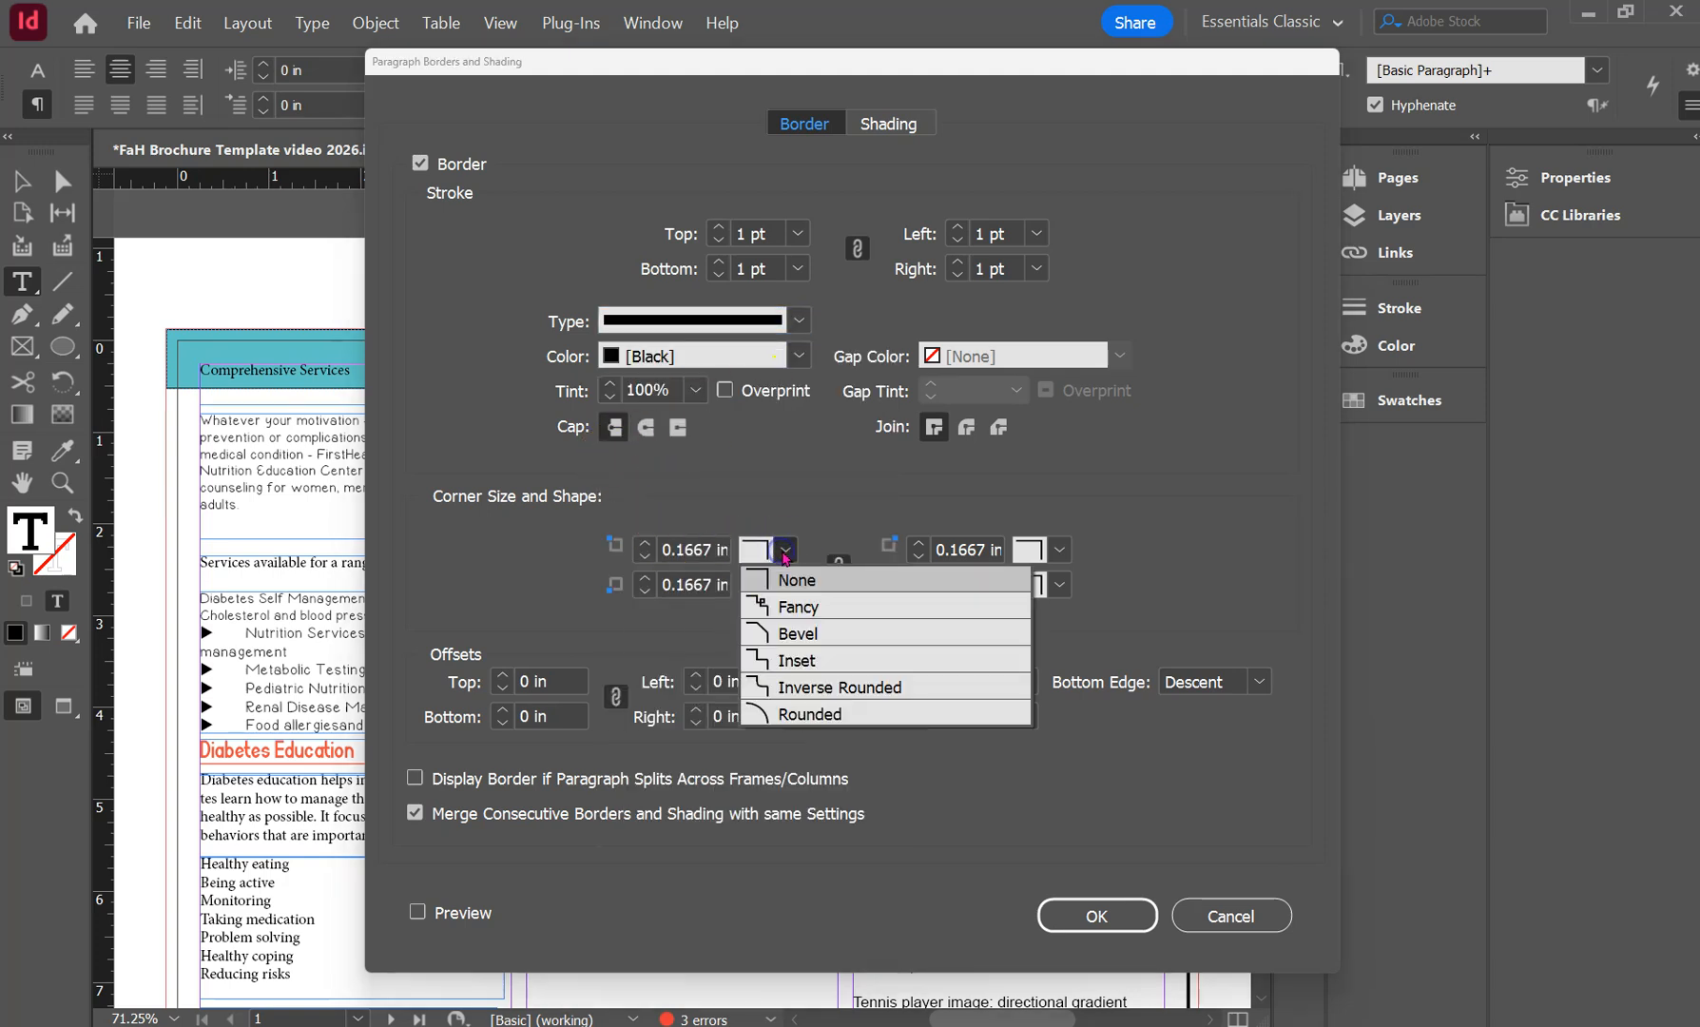
left_click(788, 609)
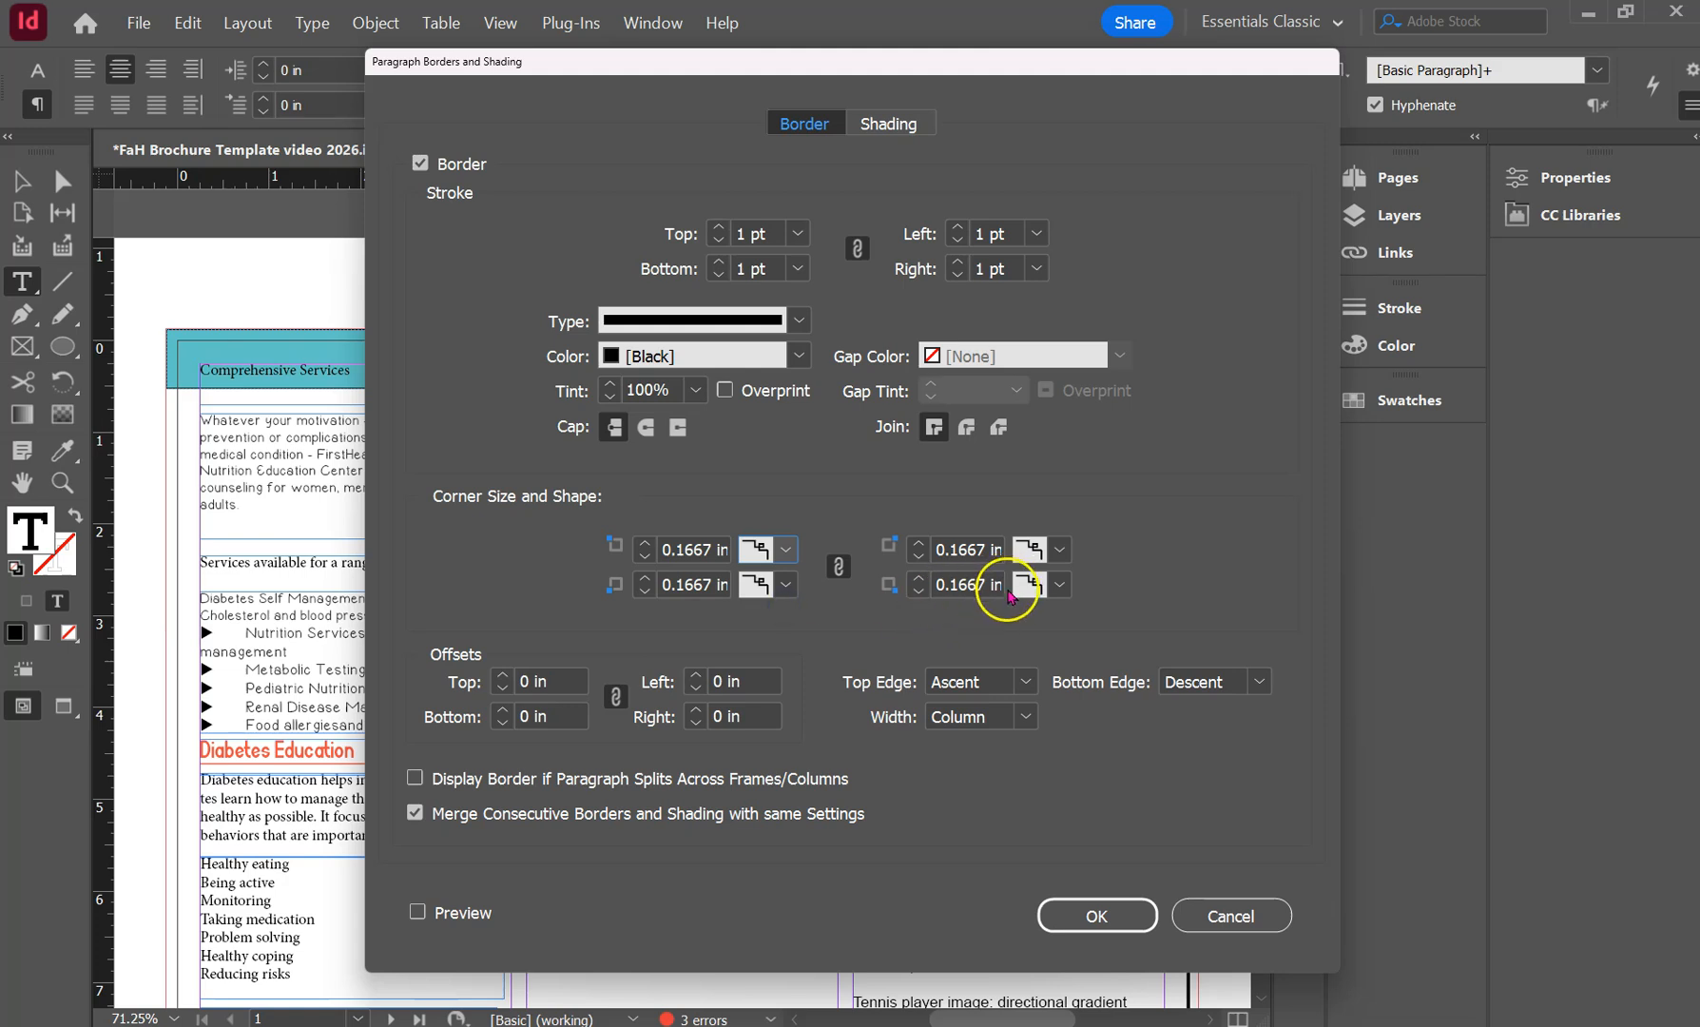
Preview the title's border on the page and set its color to the green C=75 M=5 Y=100 K=0 swatch.
left_click(418, 913)
mouse_move(656, 65)
left_mouse_down()
mouse_move(1112, 156)
mouse_move(1103, 129)
mouse_move(9, 152)
mouse_move(115, 73)
mouse_move(186, 47)
left_mouse_up()
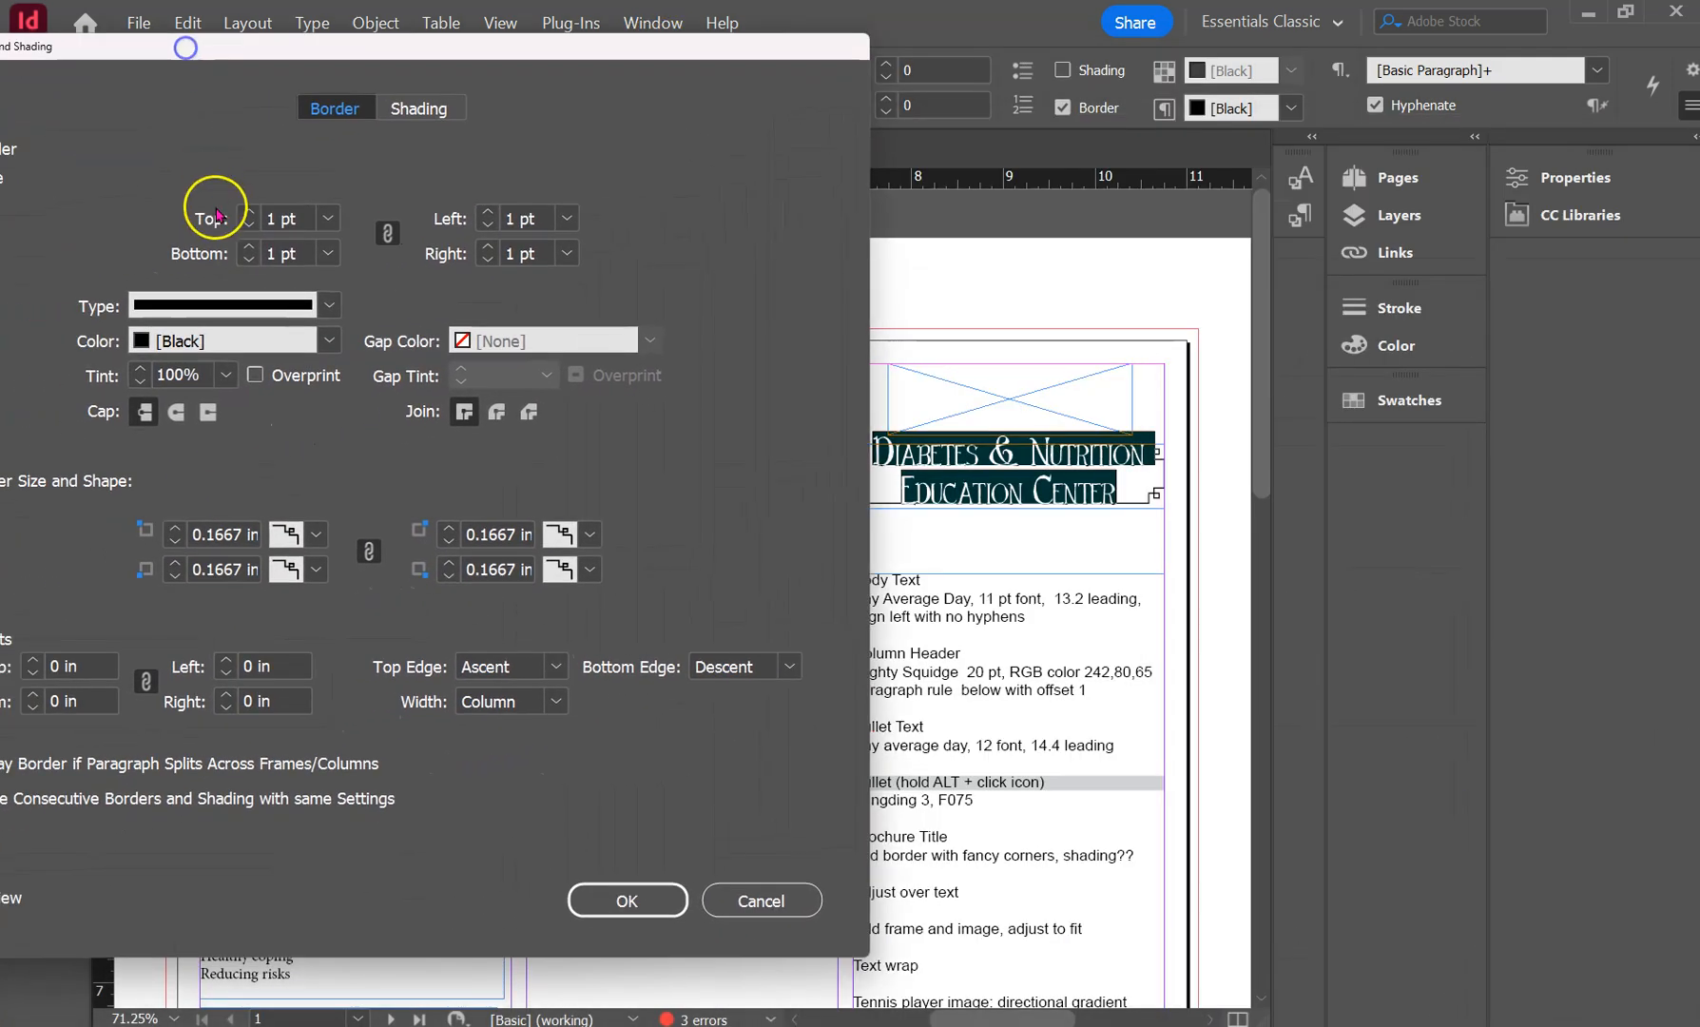
left_click(328, 304)
left_click(328, 303)
left_click(328, 341)
left_click(143, 580)
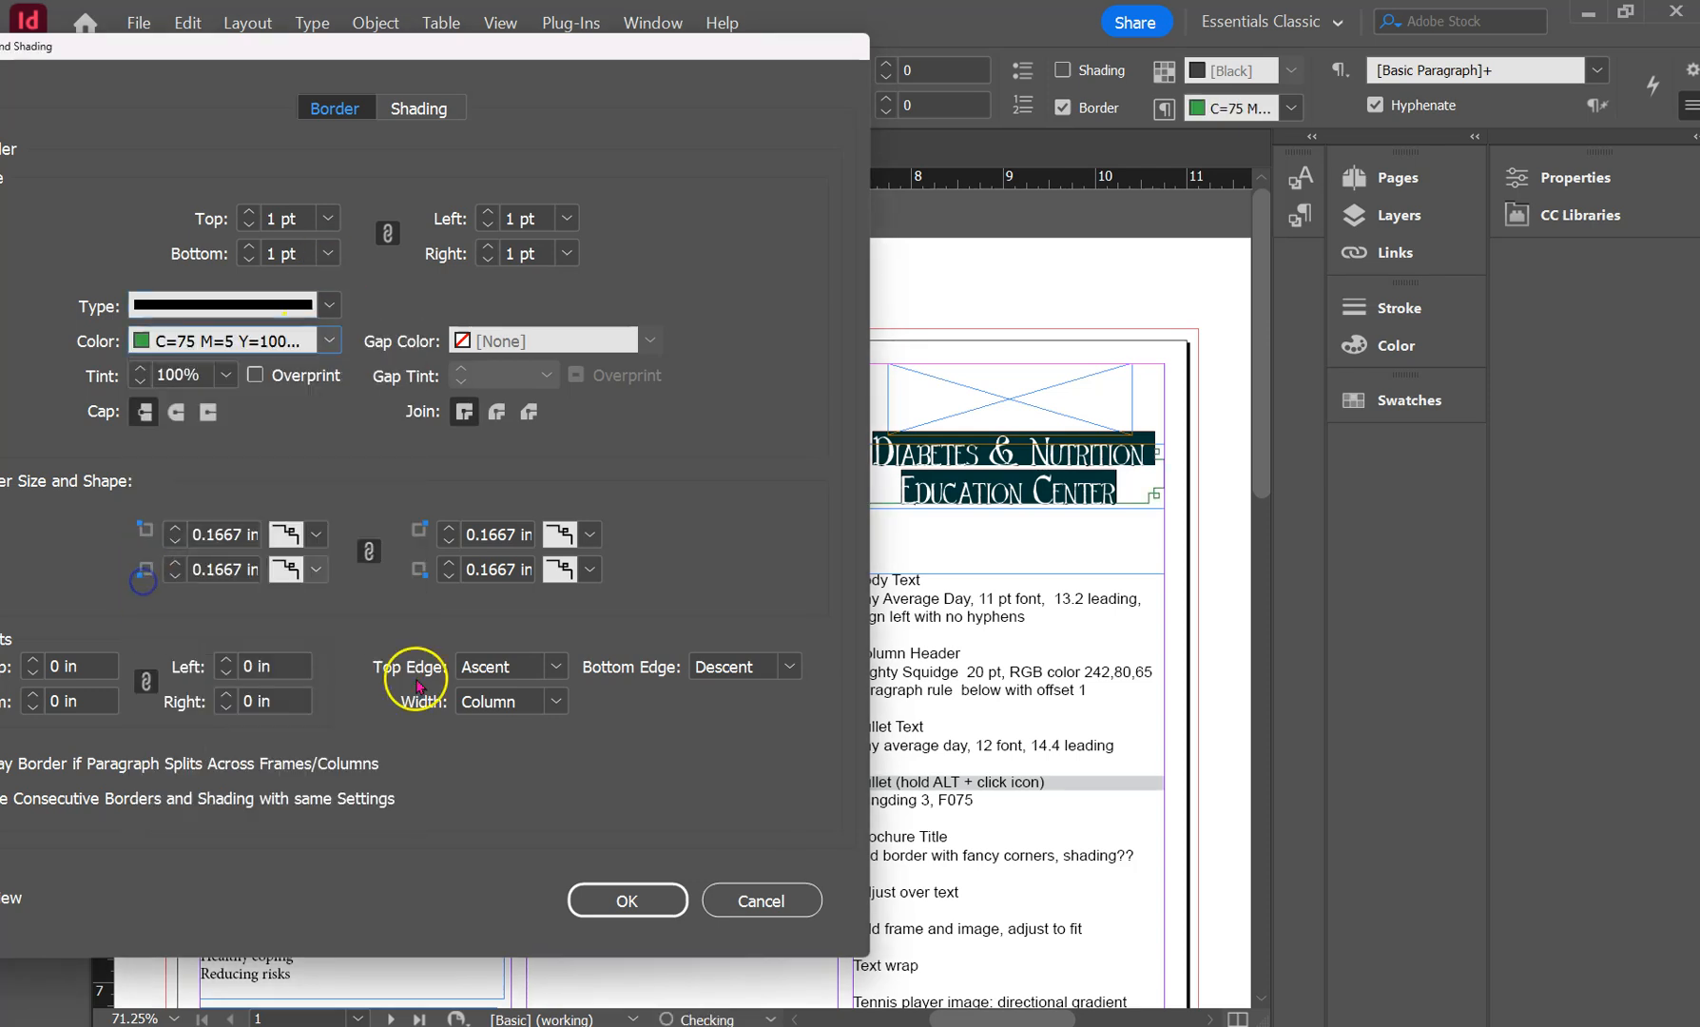
Apply the fancy-cornered green border settings to the brochure title and reselect both lines of its text.
left_click(652, 899)
left_click(857, 574)
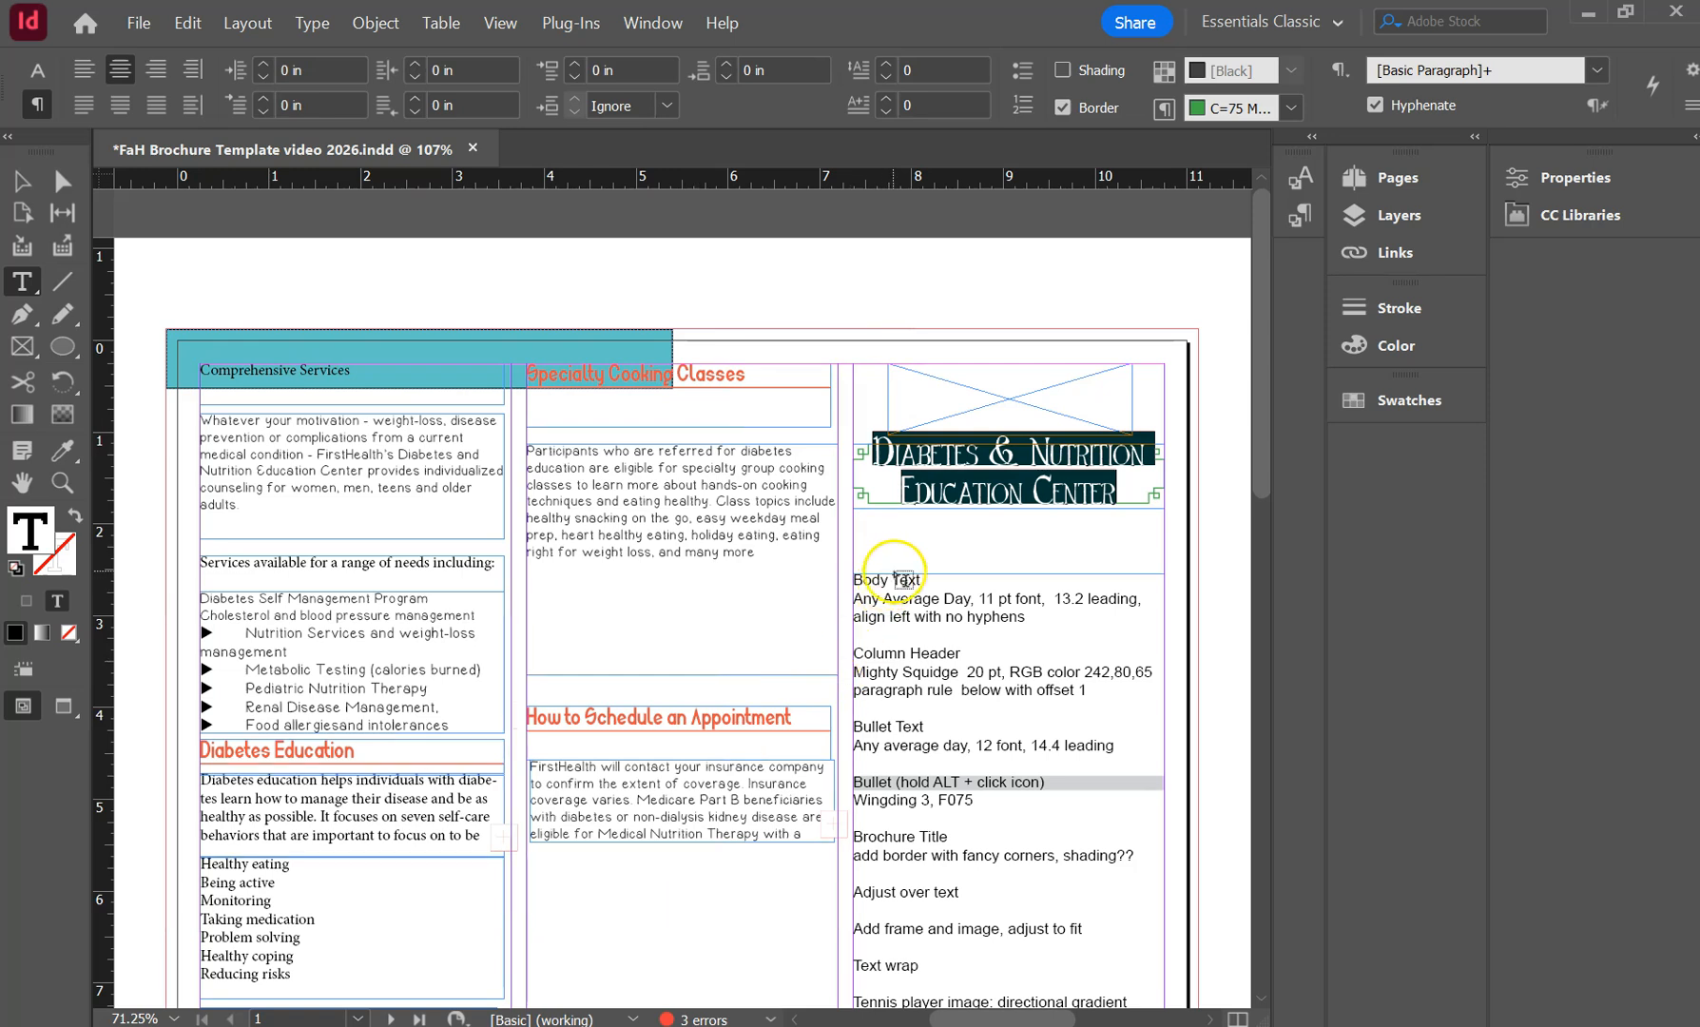
left_click(979, 485)
left_click(1380, 516)
left_click_drag(871, 442, 1105, 495)
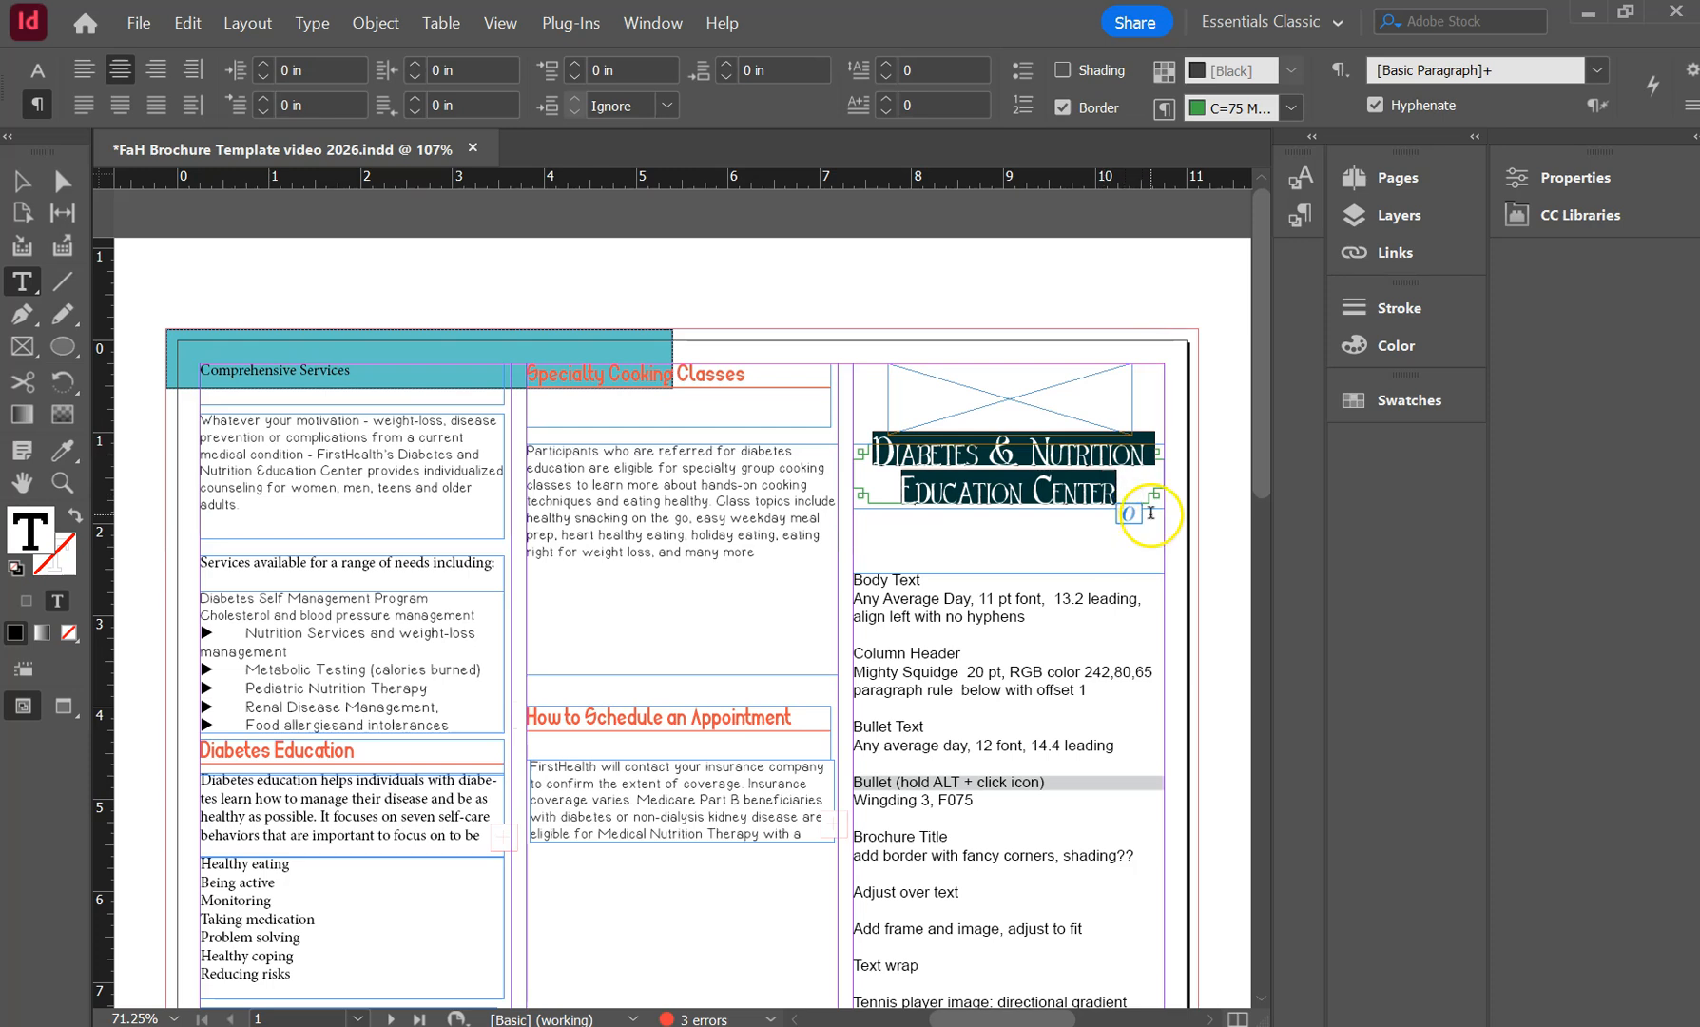
Create a new paragraph style from the selected title's formatting and name it Brochure Header.
left_click(635, 26)
left_click(680, 489)
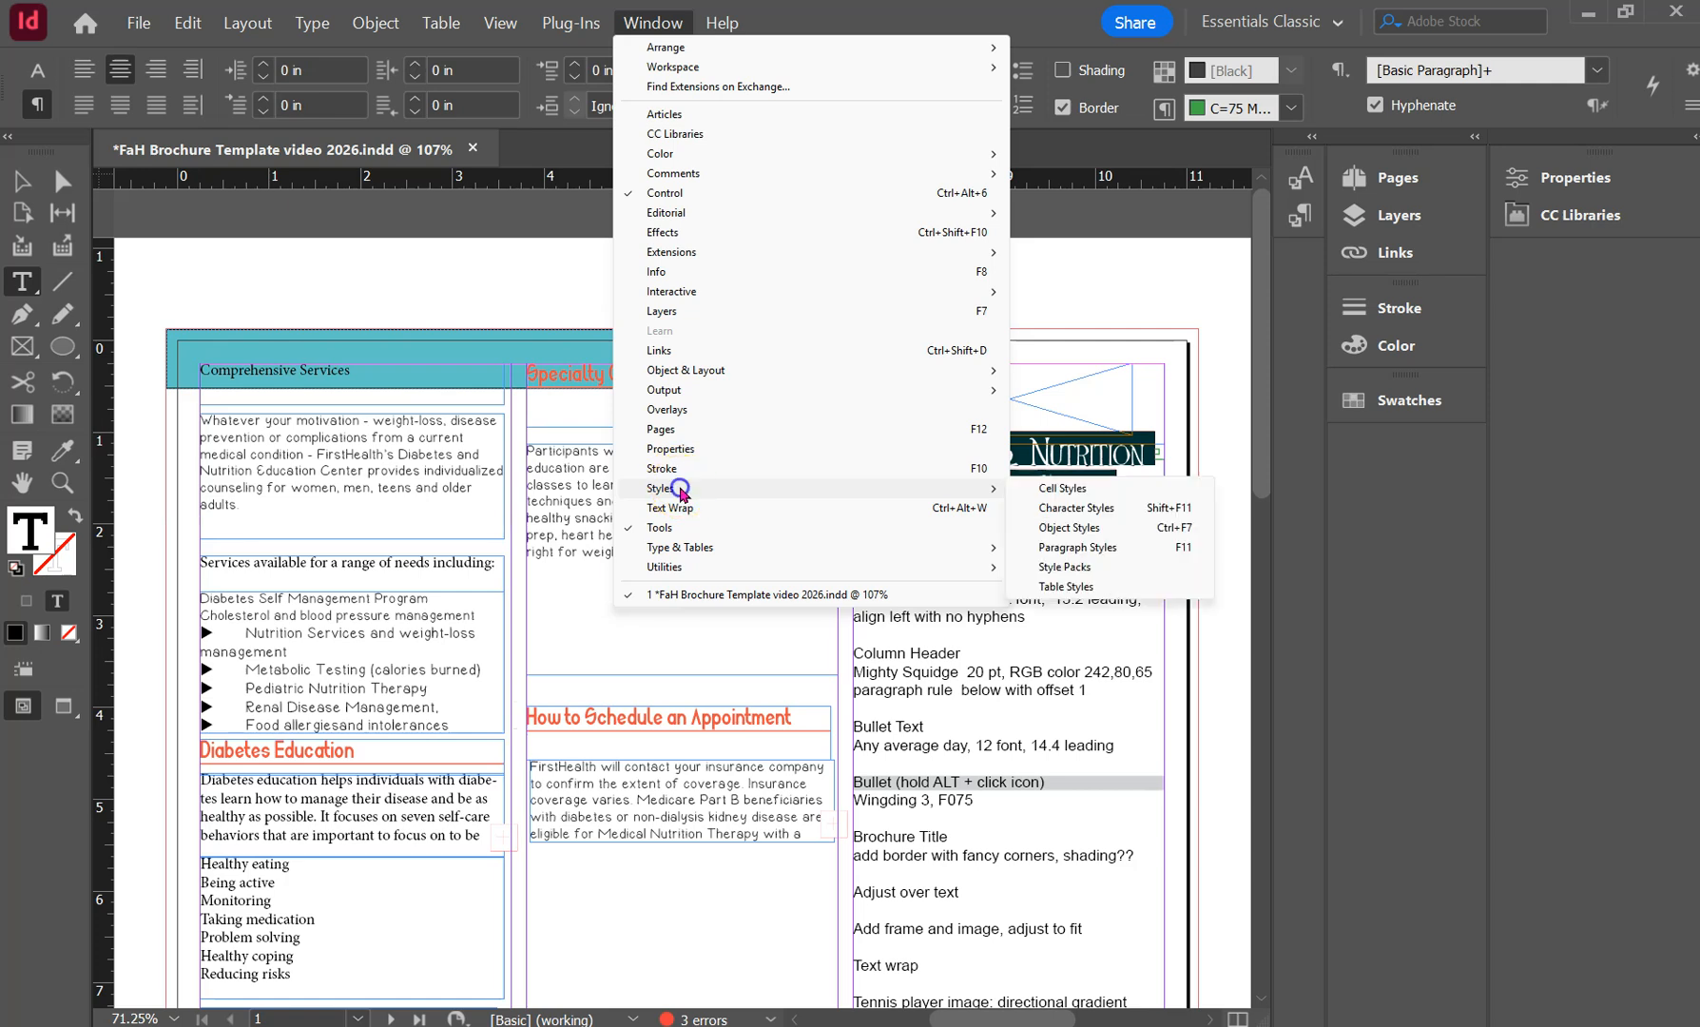
left_click(1048, 547)
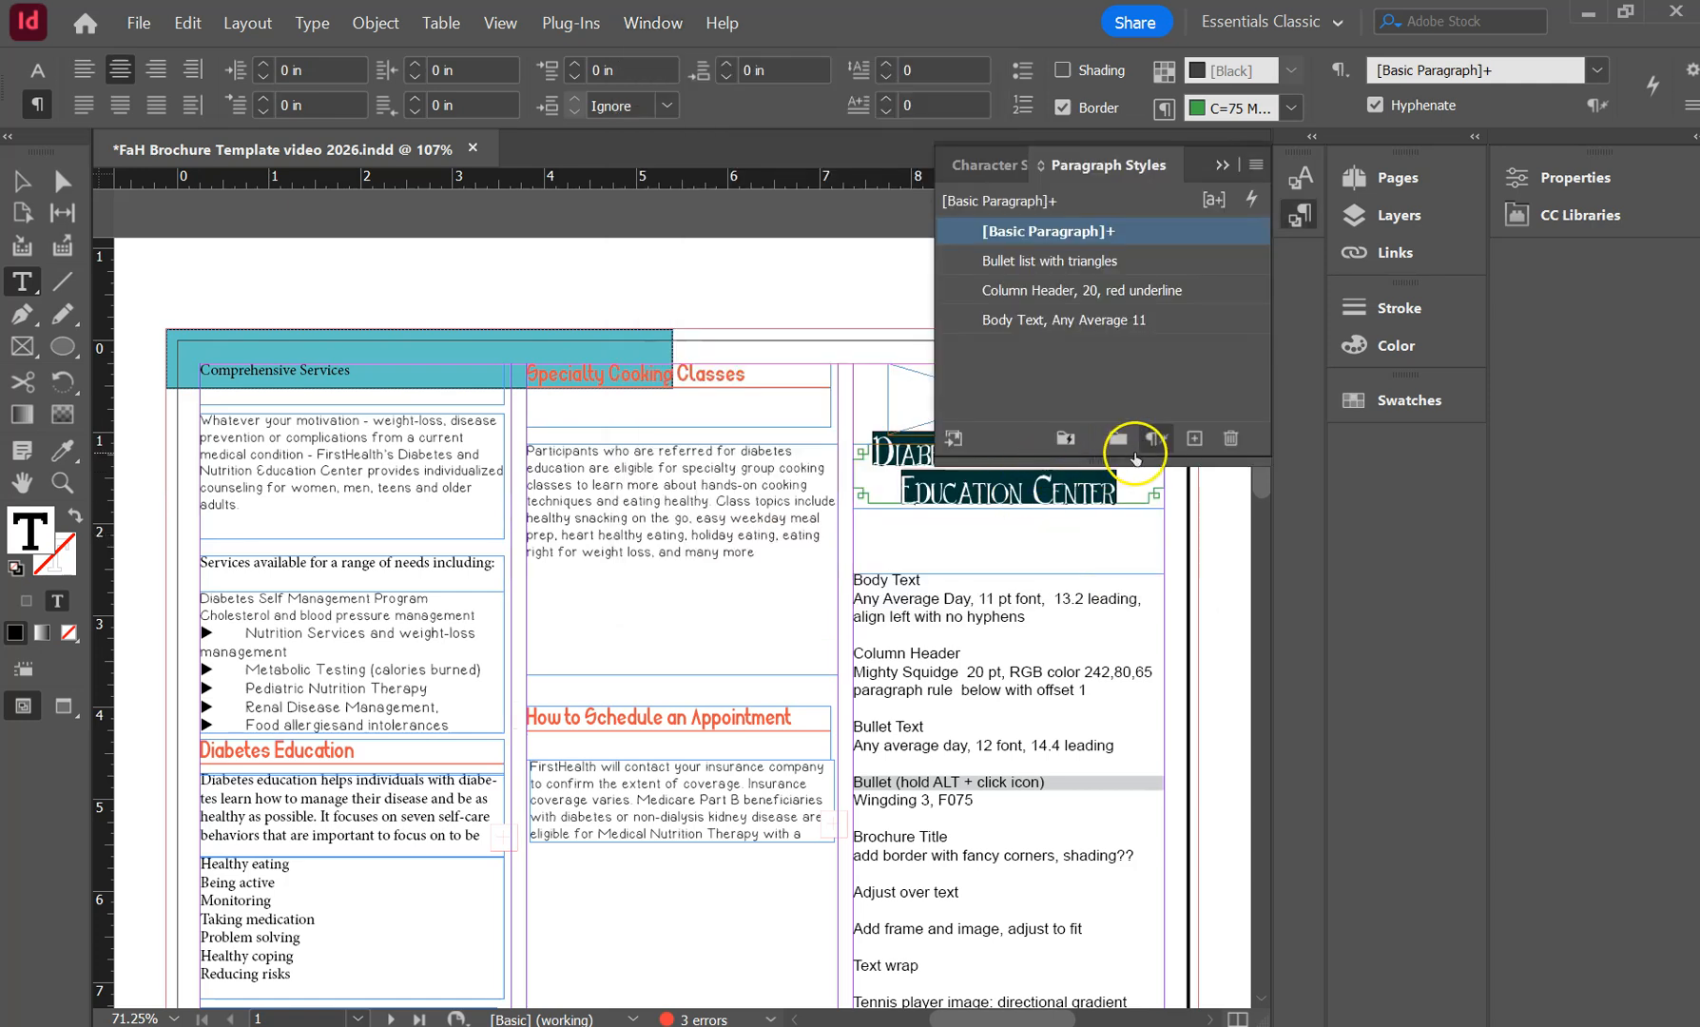
left_click(1197, 443)
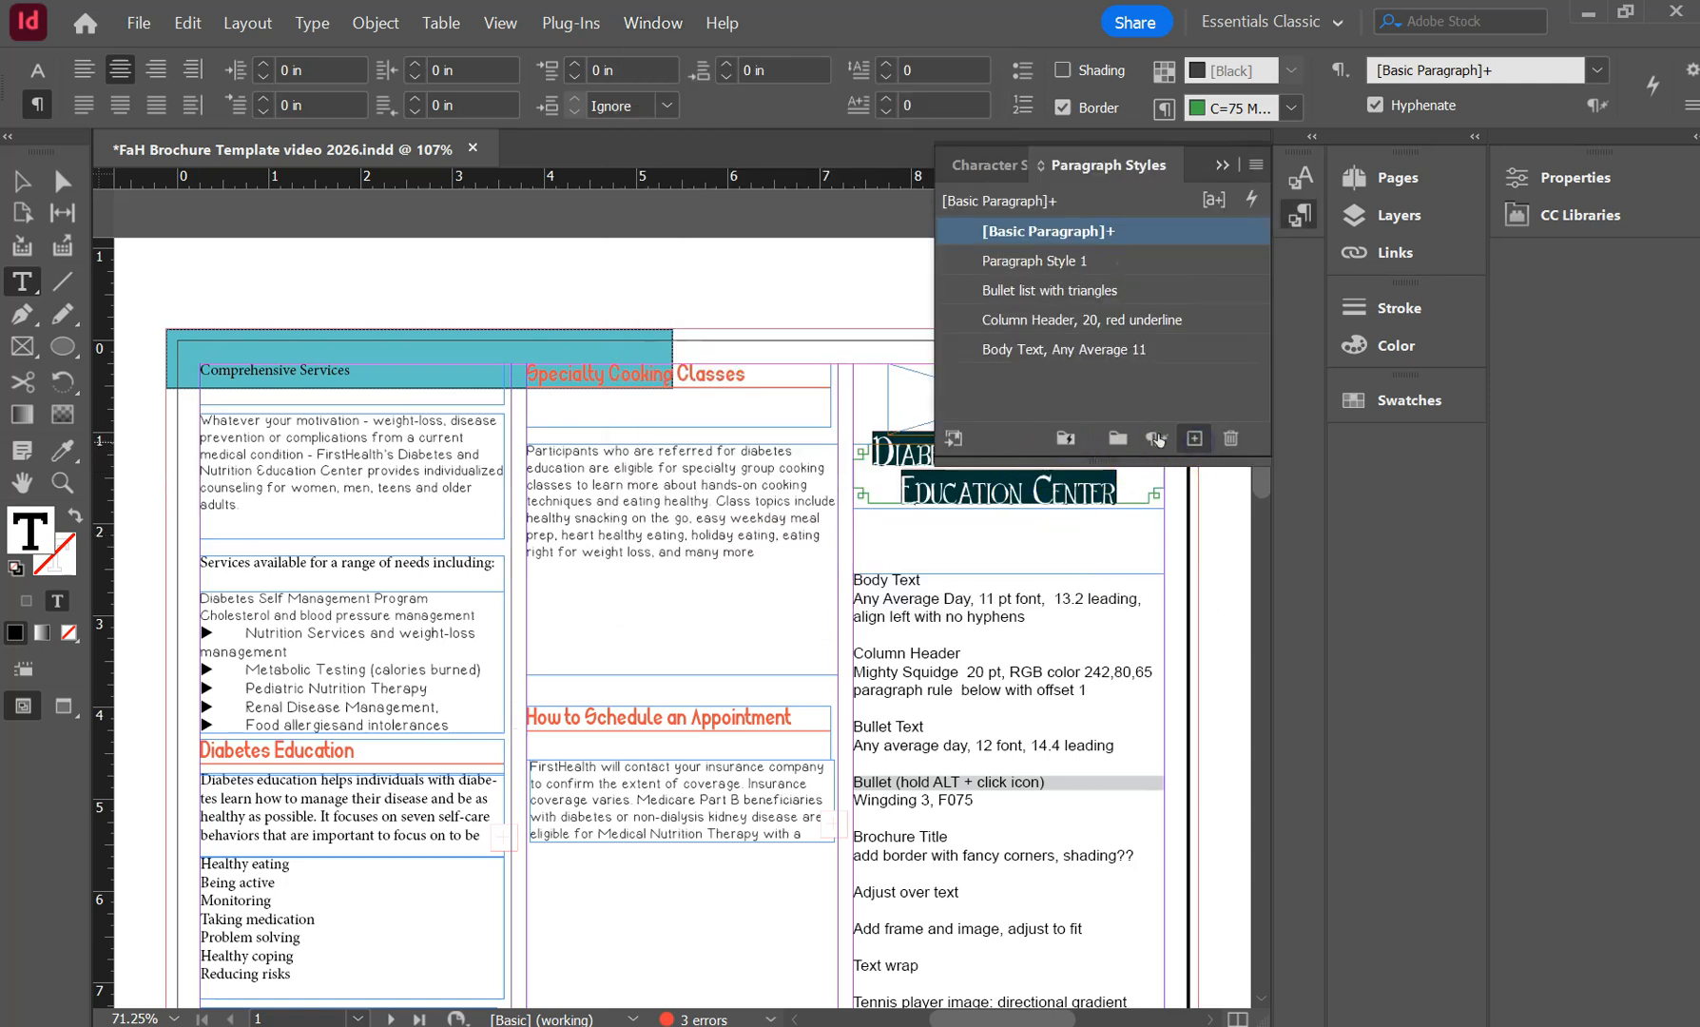
double_click(1032, 262)
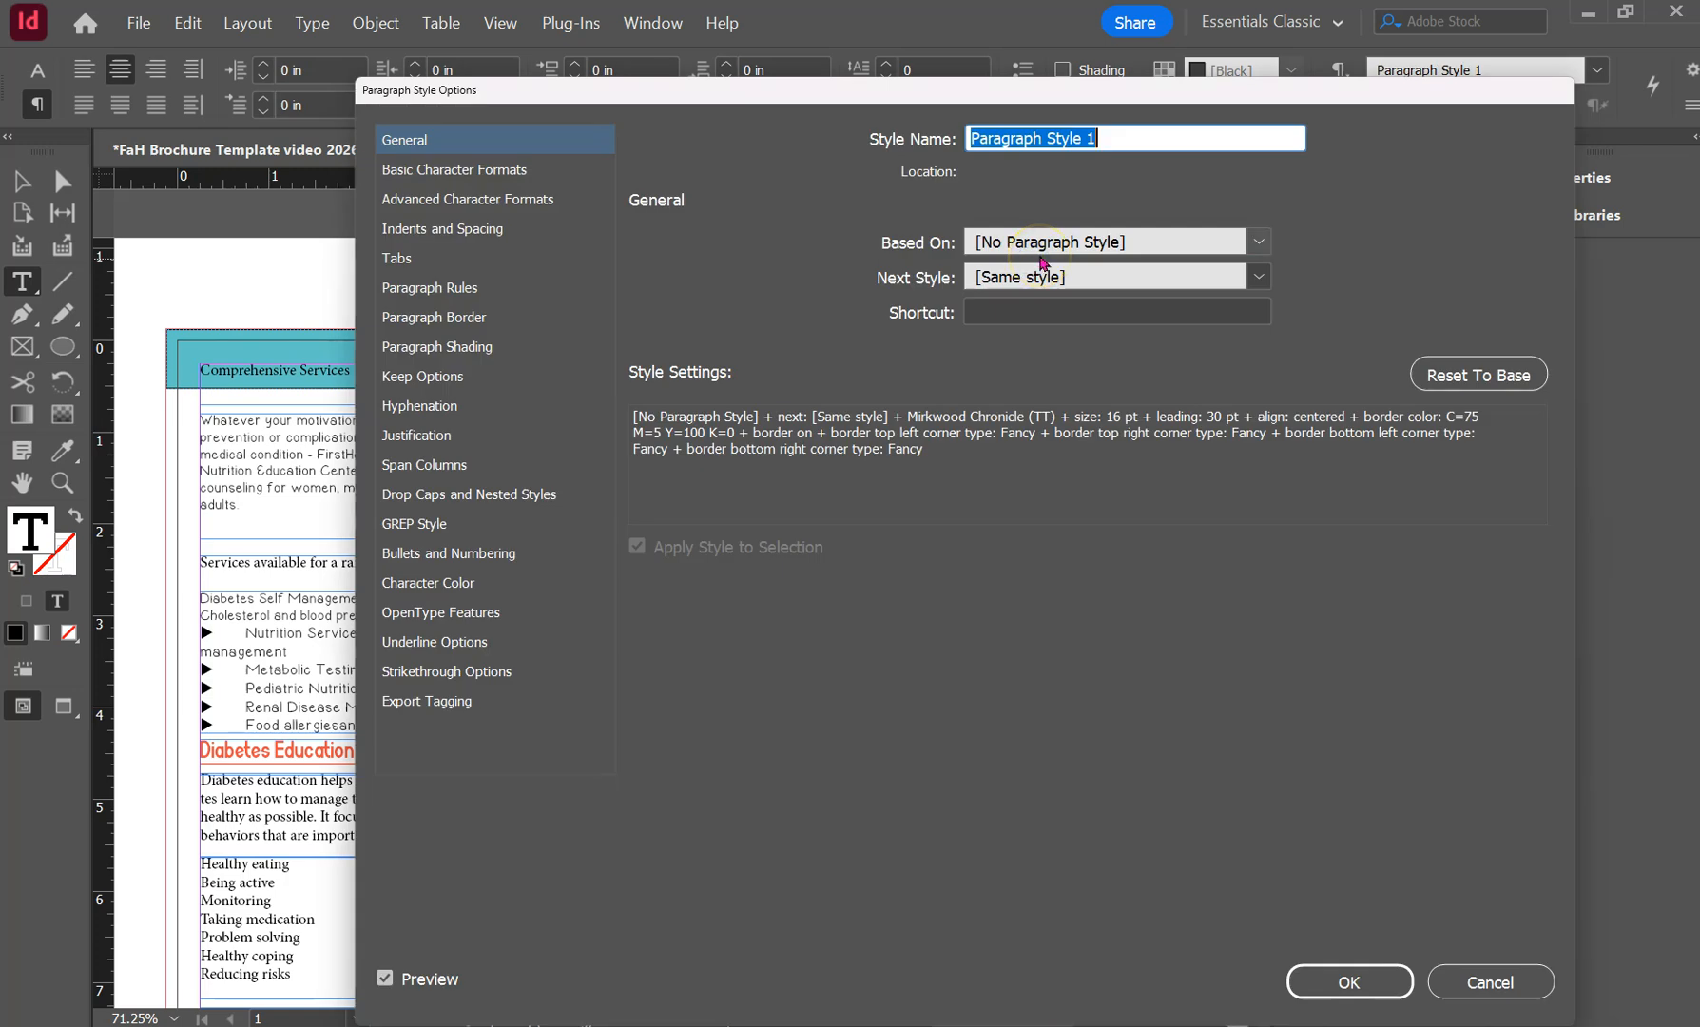
type("Brochure Header")
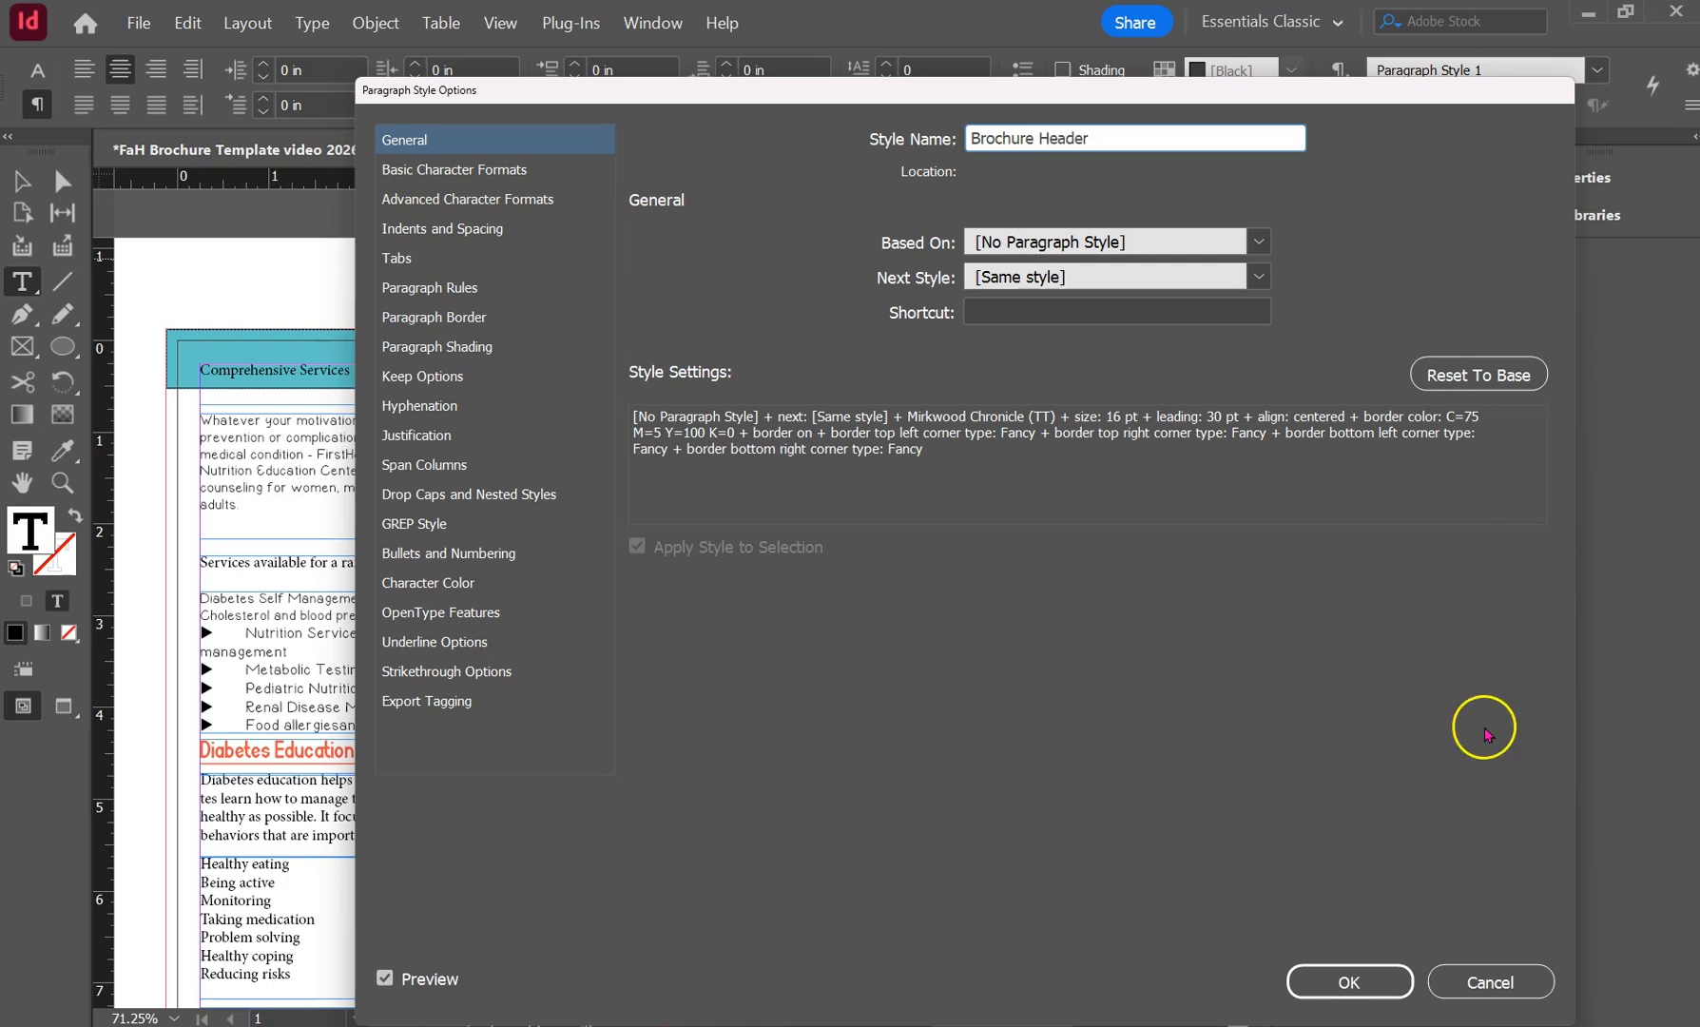
left_click(1347, 981)
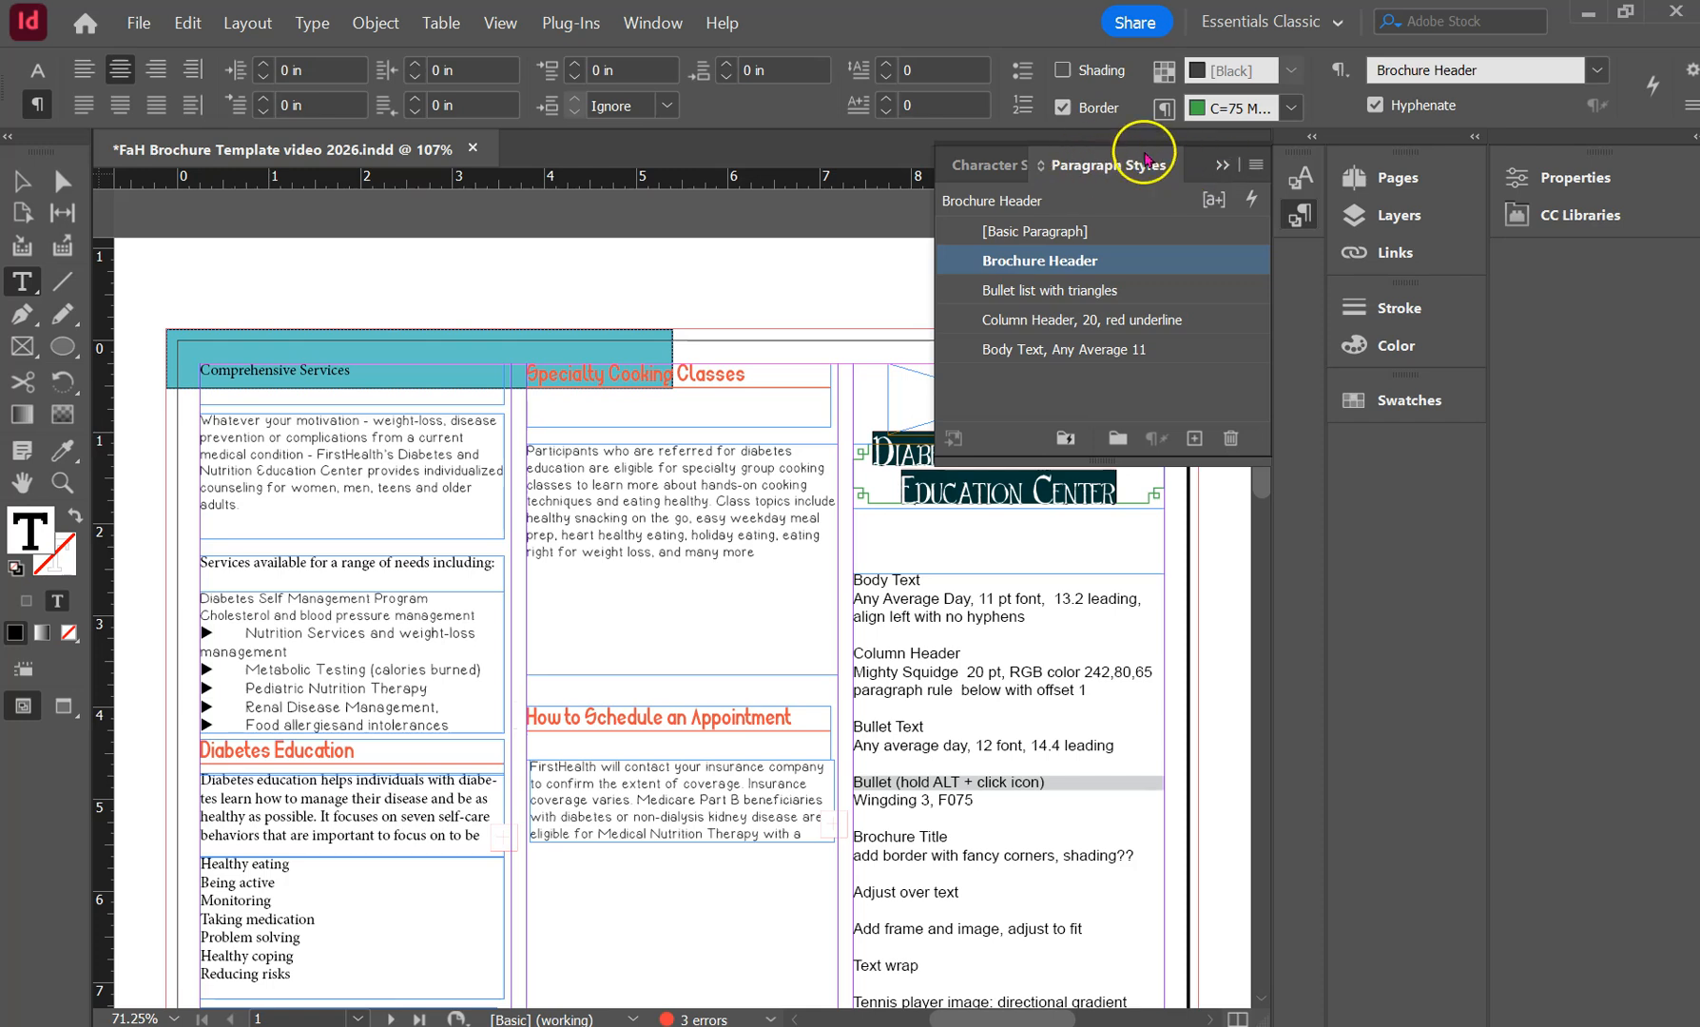
Add the Brochure Header paragraph style to the FirstHealth CC library and put away the paragraph styles list.
left_click(1575, 217)
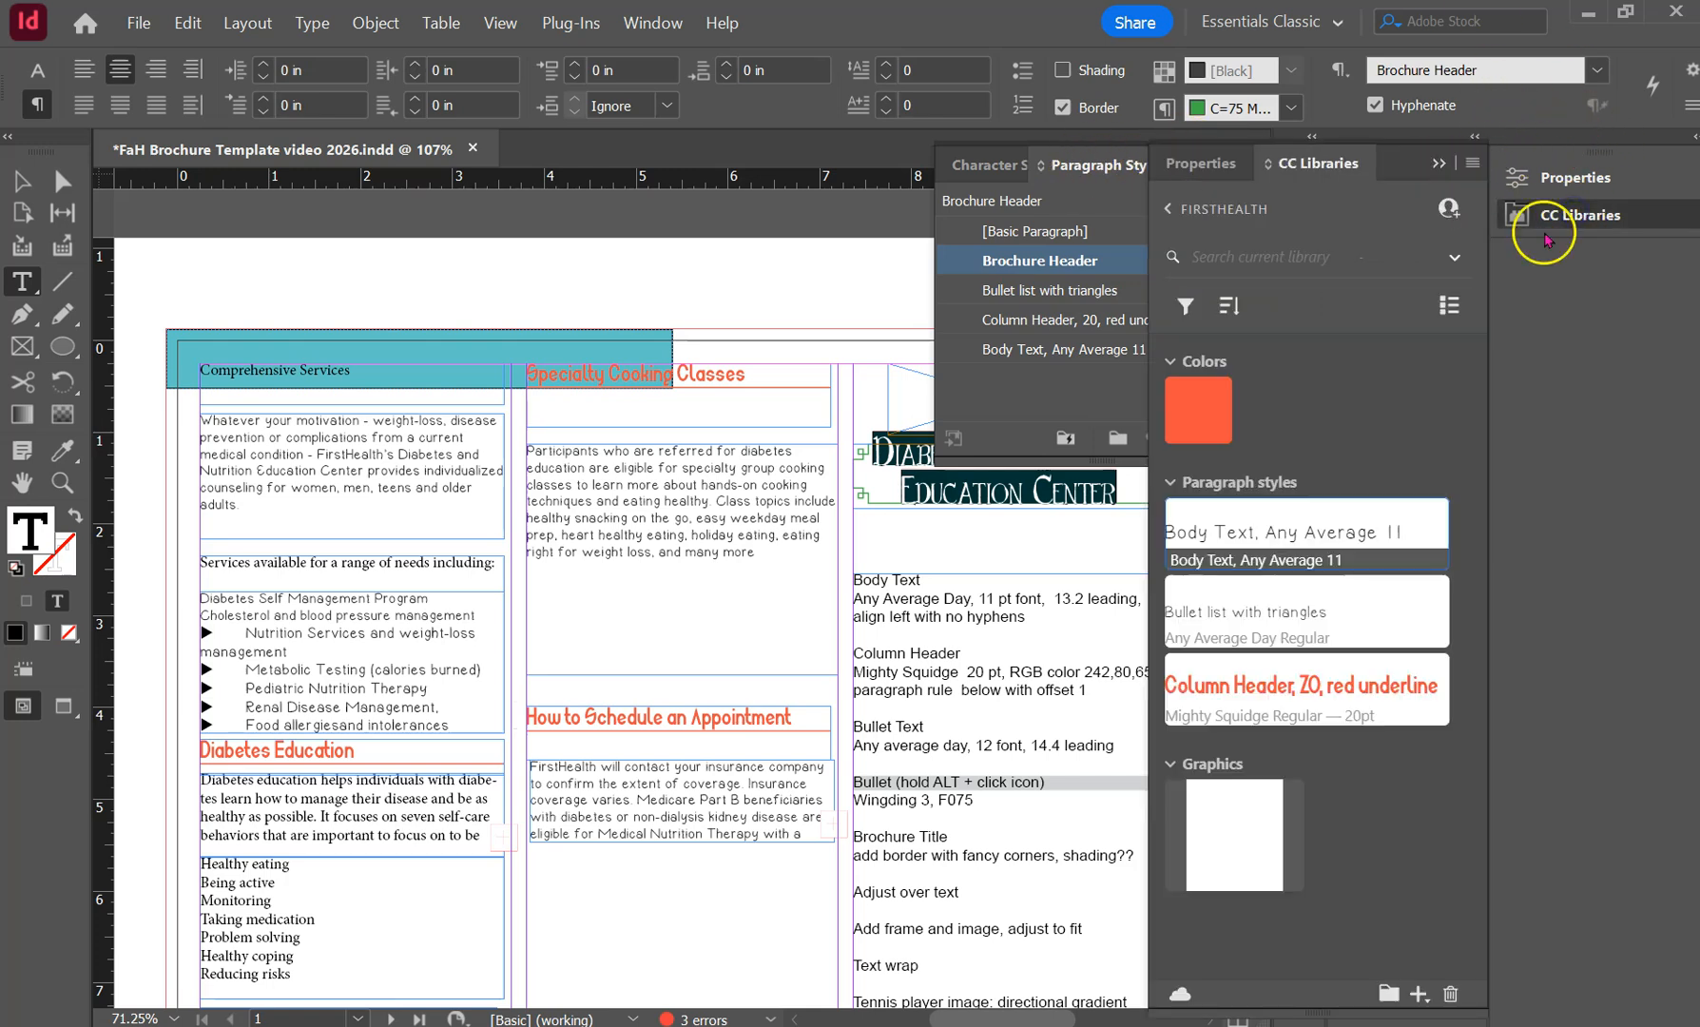
left_click(1031, 267)
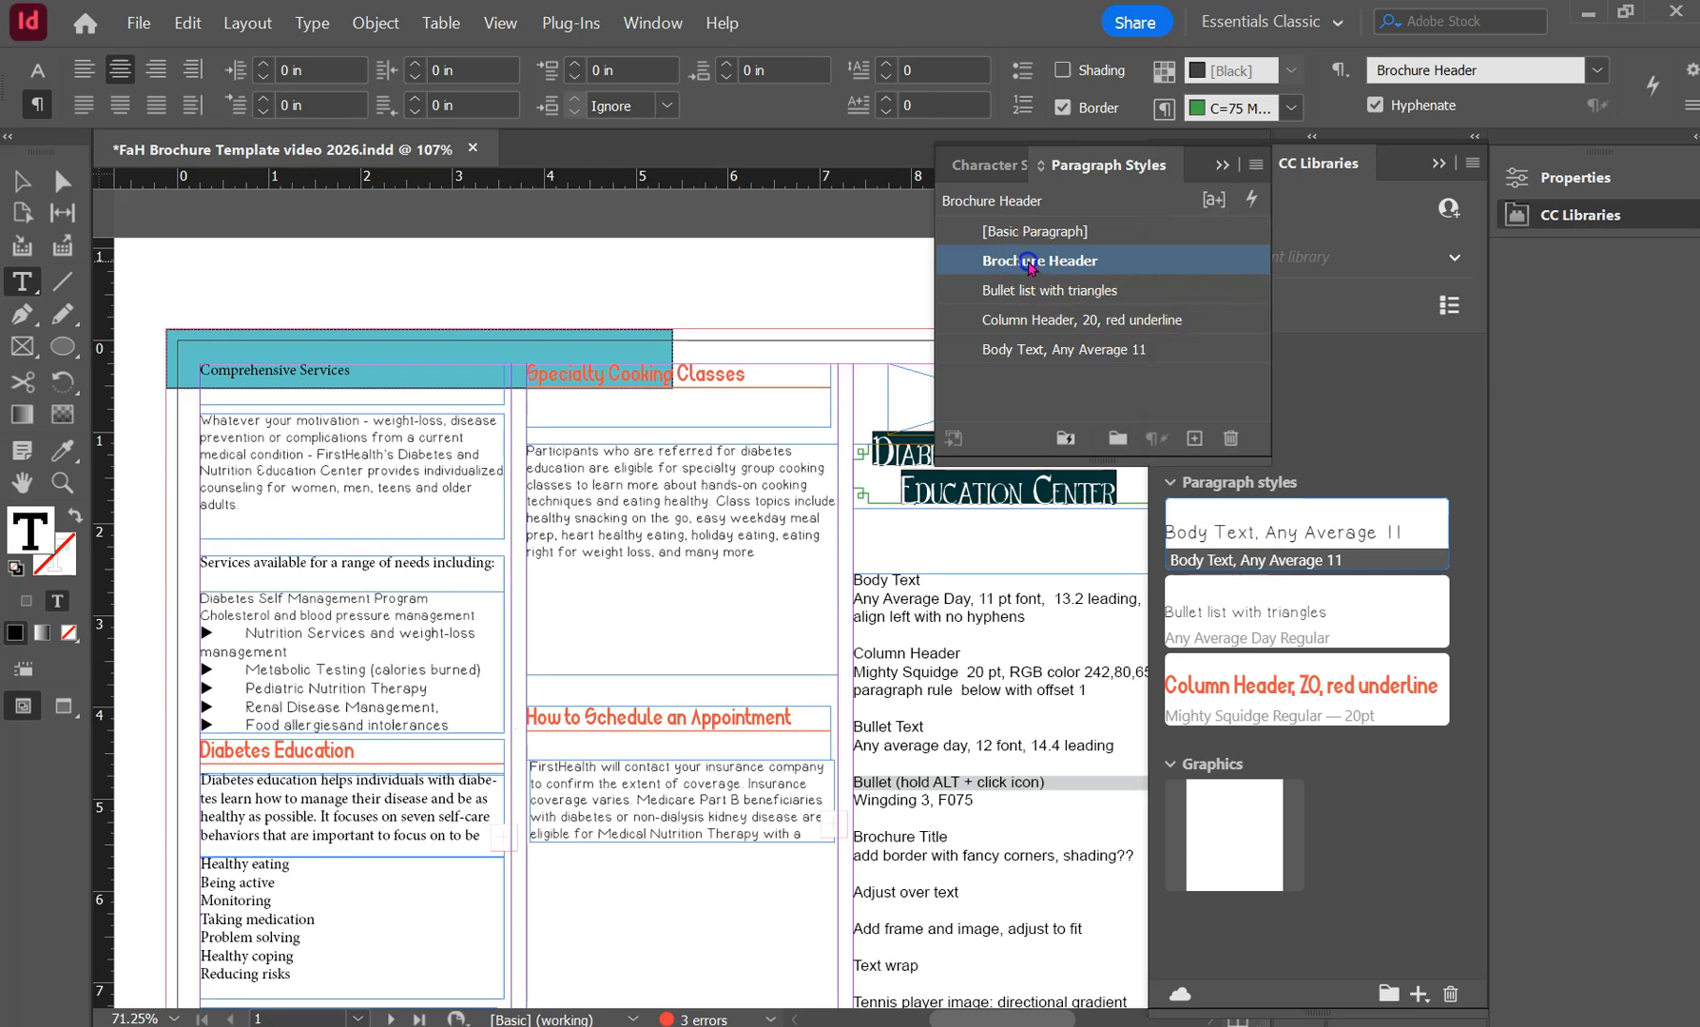
left_click(1419, 994)
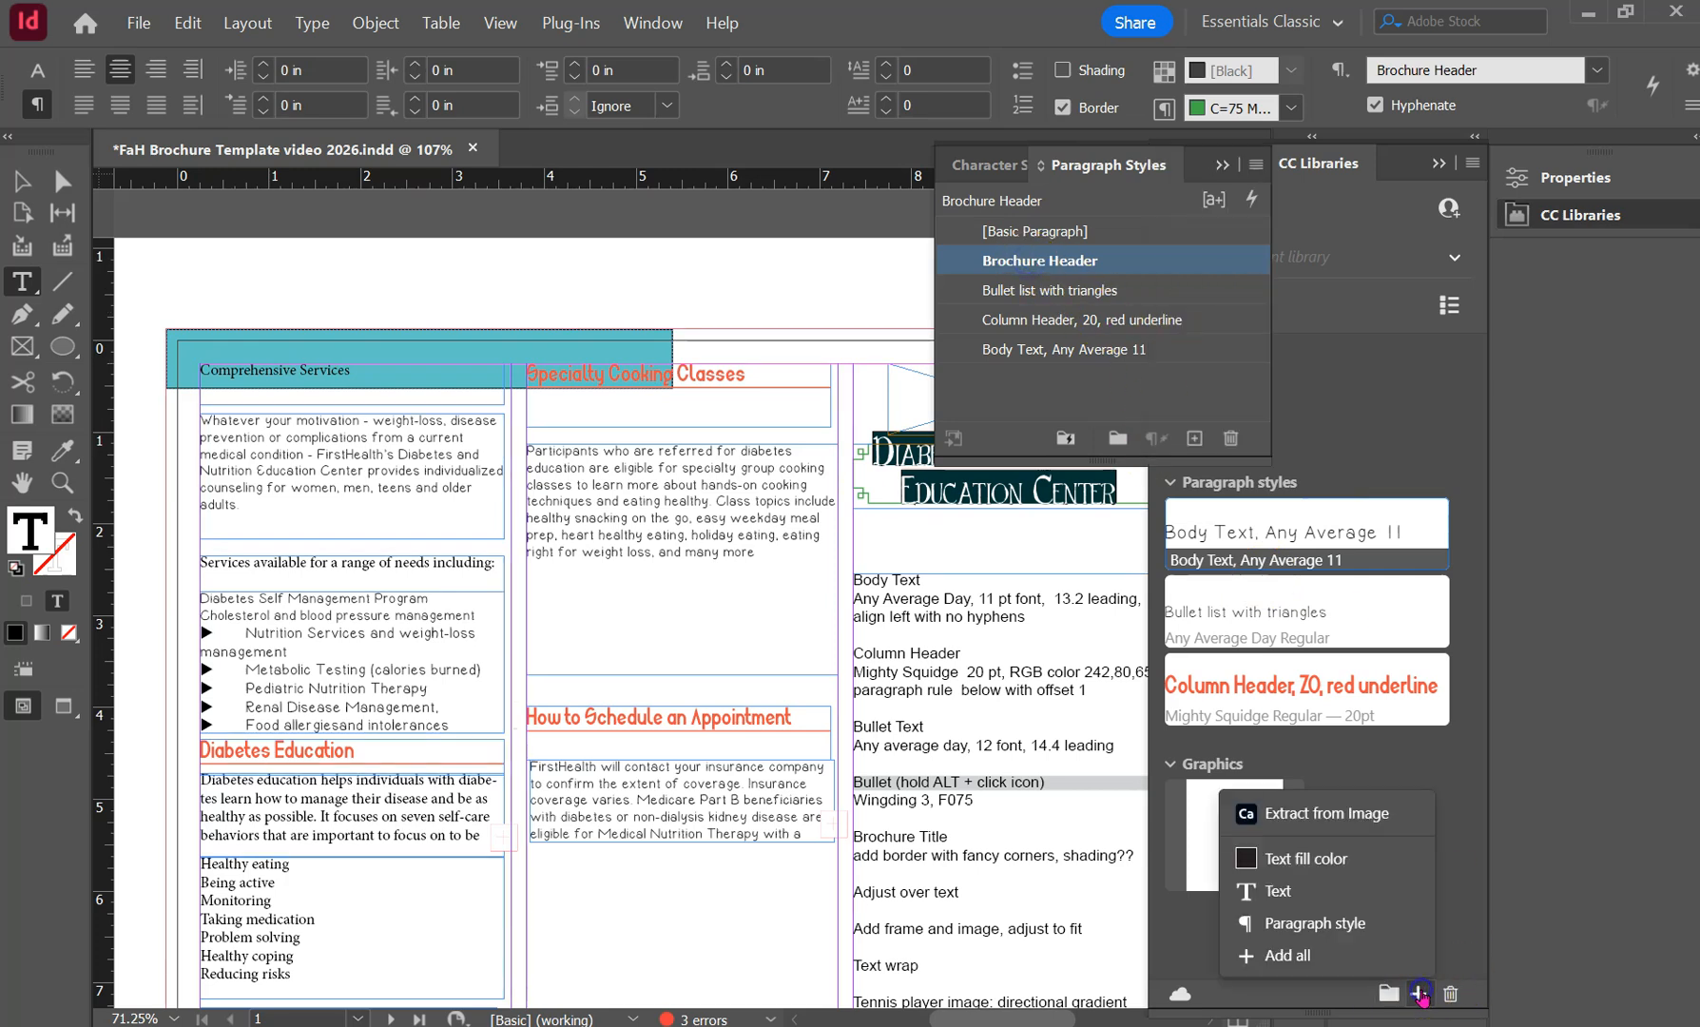
left_click(1308, 925)
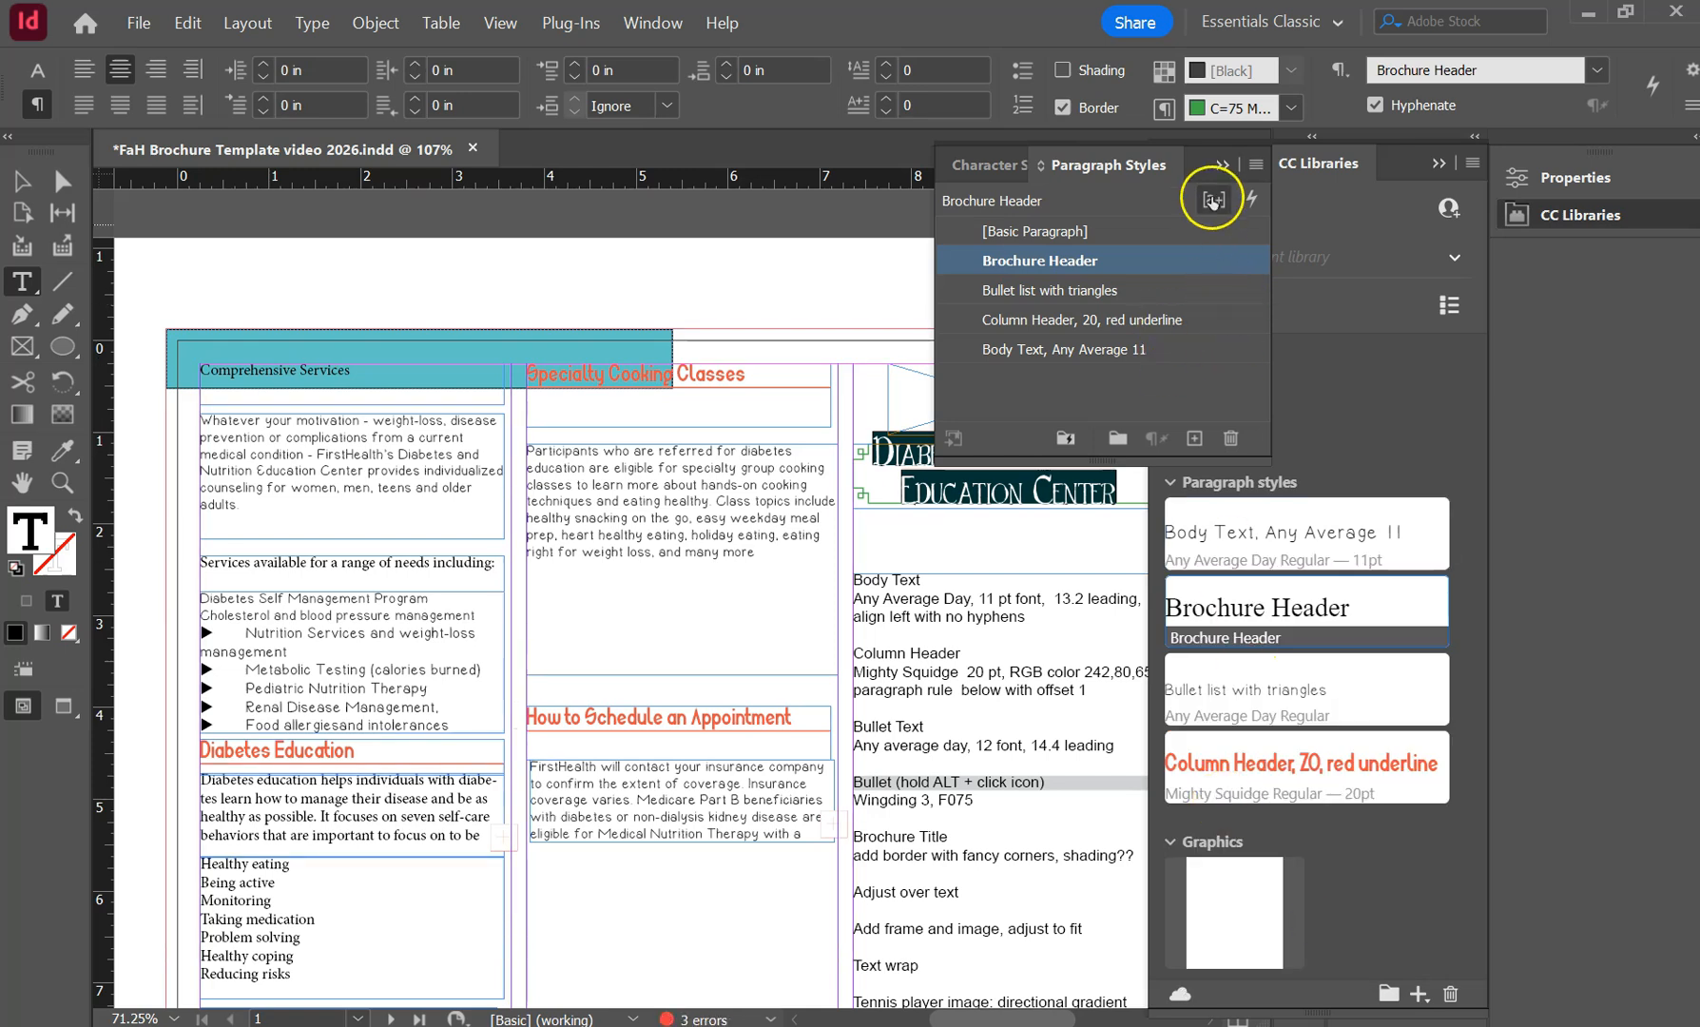
left_click(1222, 166)
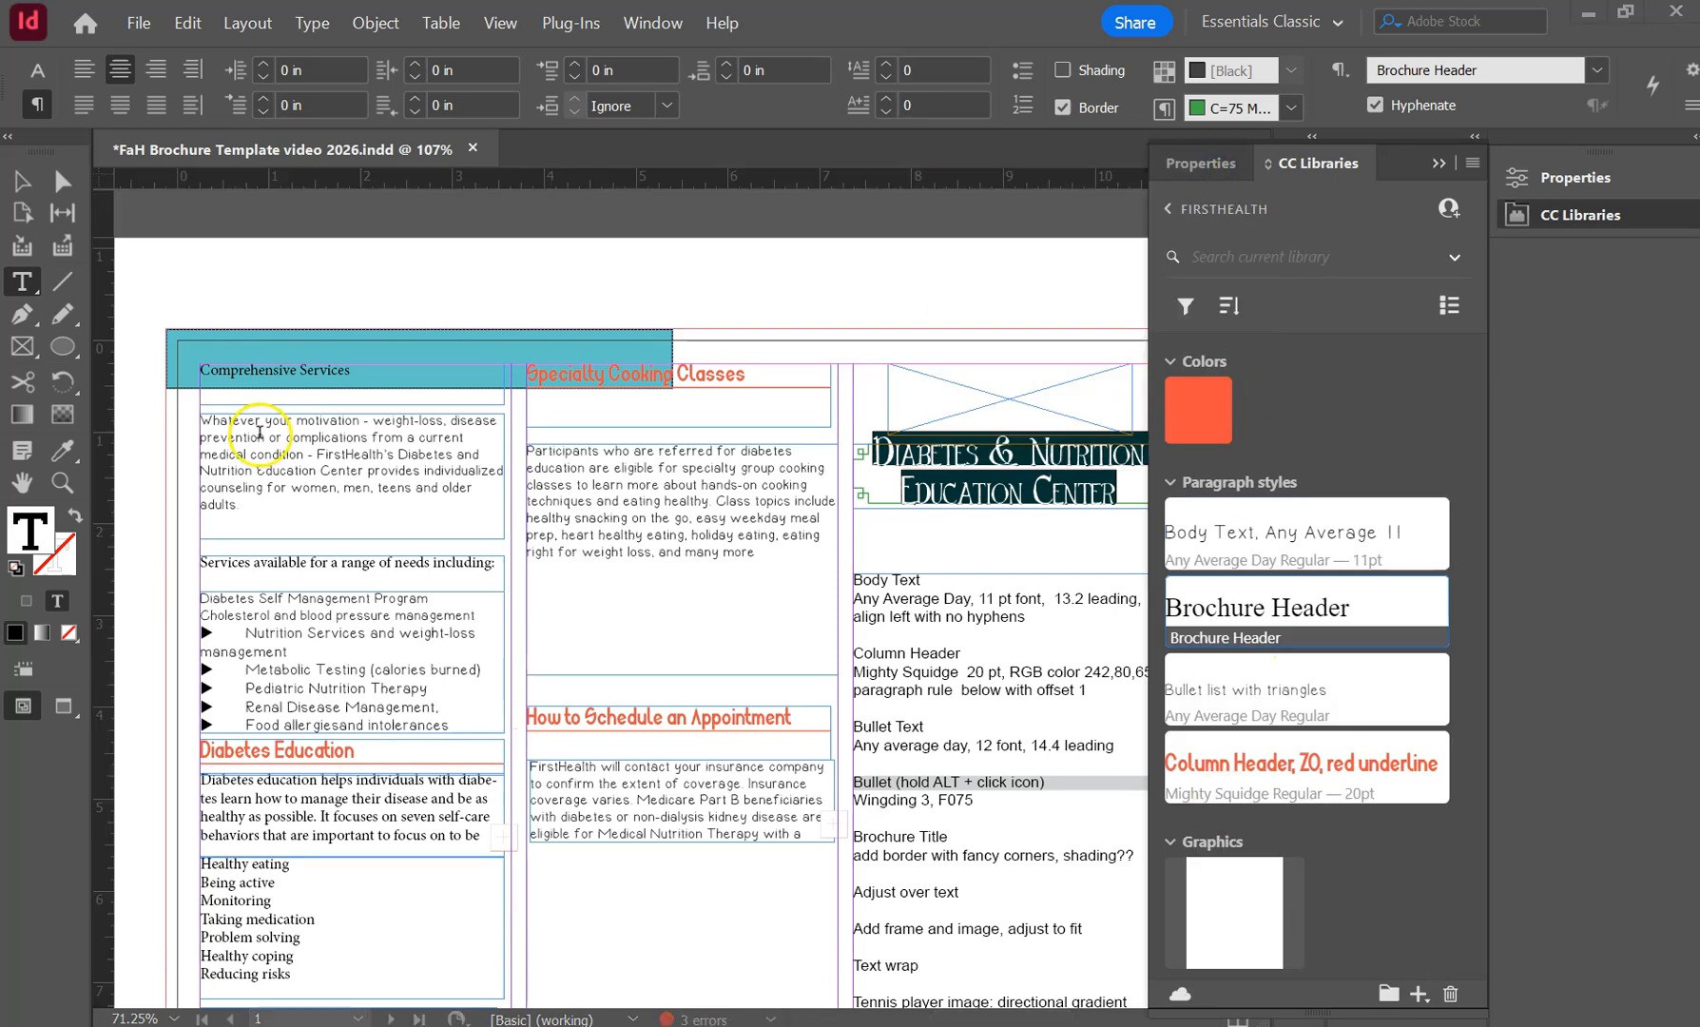
Apply the library style "Column Header, 20, red underline" to the Comprehensive Services heading on page 1.
left_click(363, 371)
left_click_drag(401, 368, 193, 373)
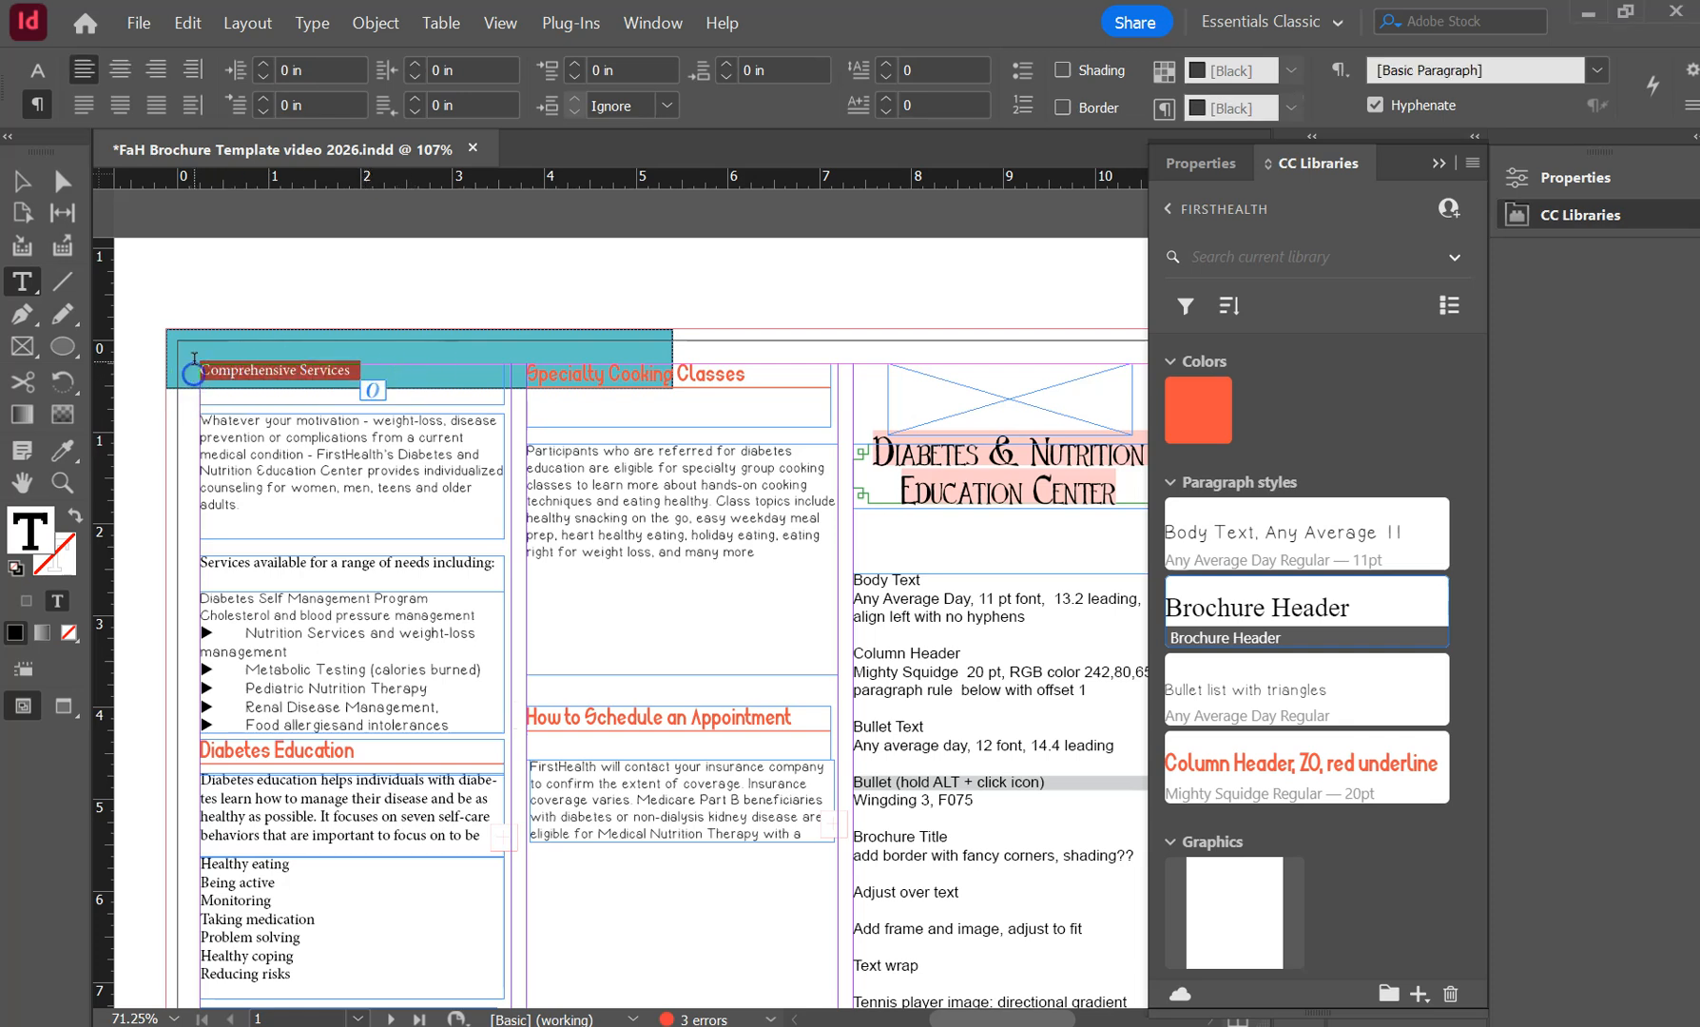
left_click(1383, 787)
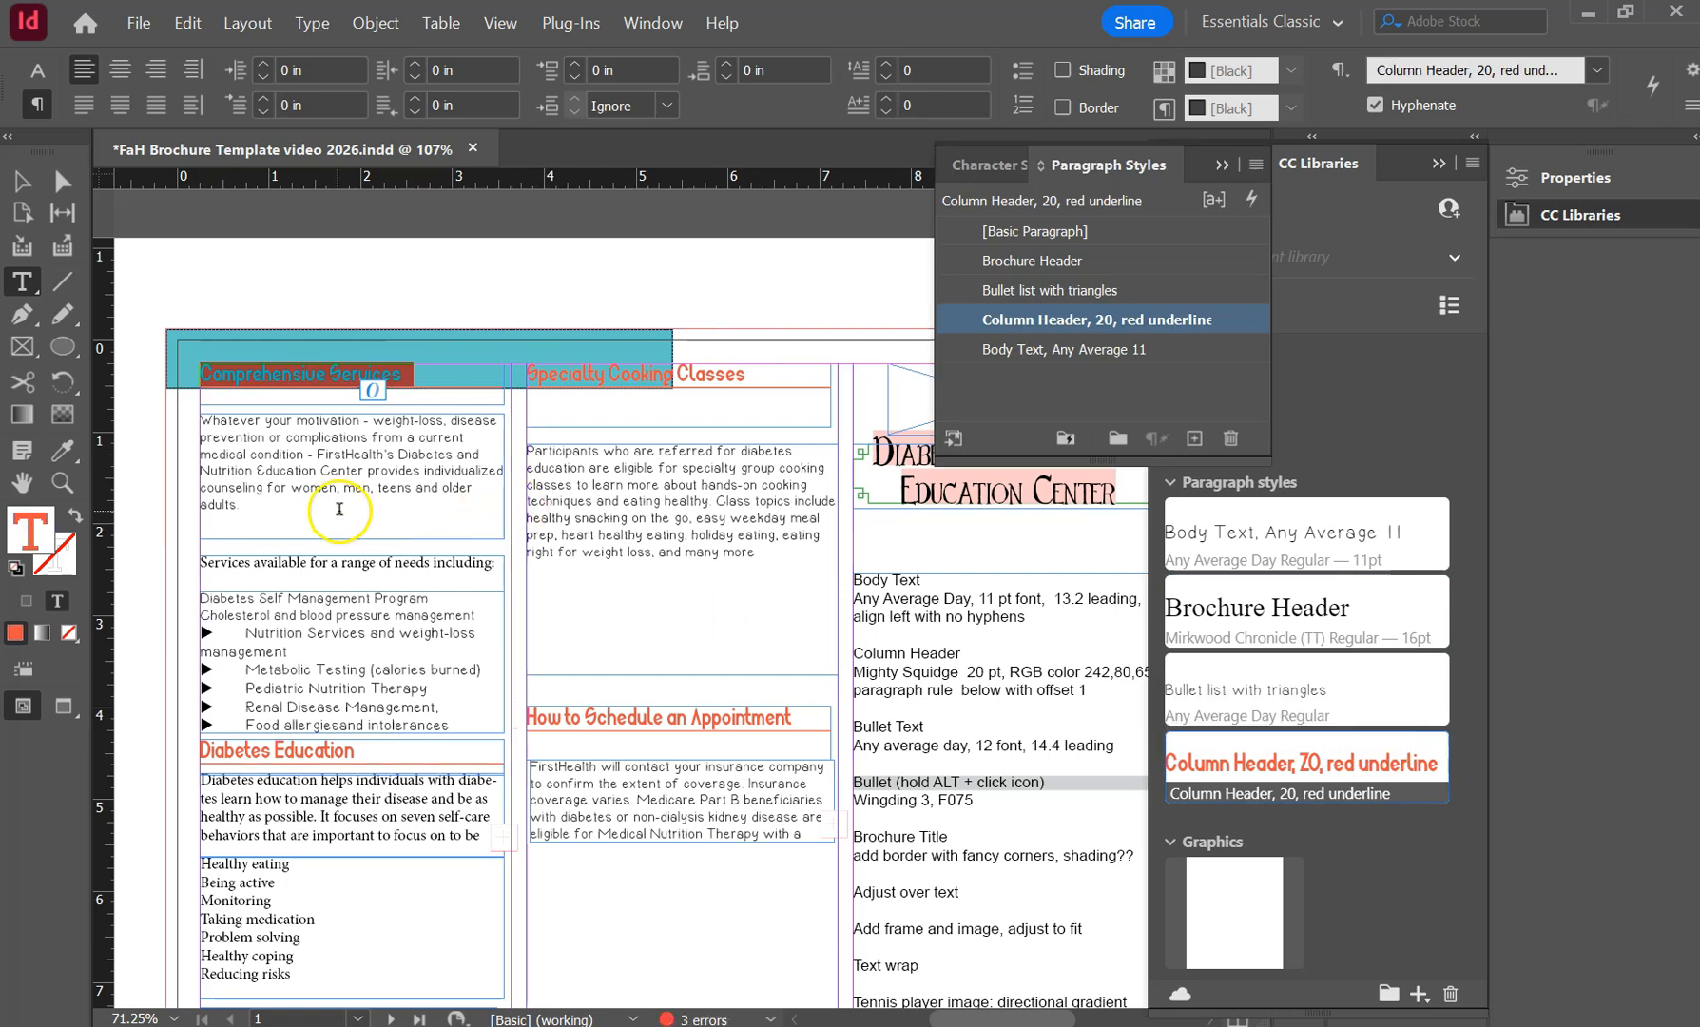
left_click(620, 799)
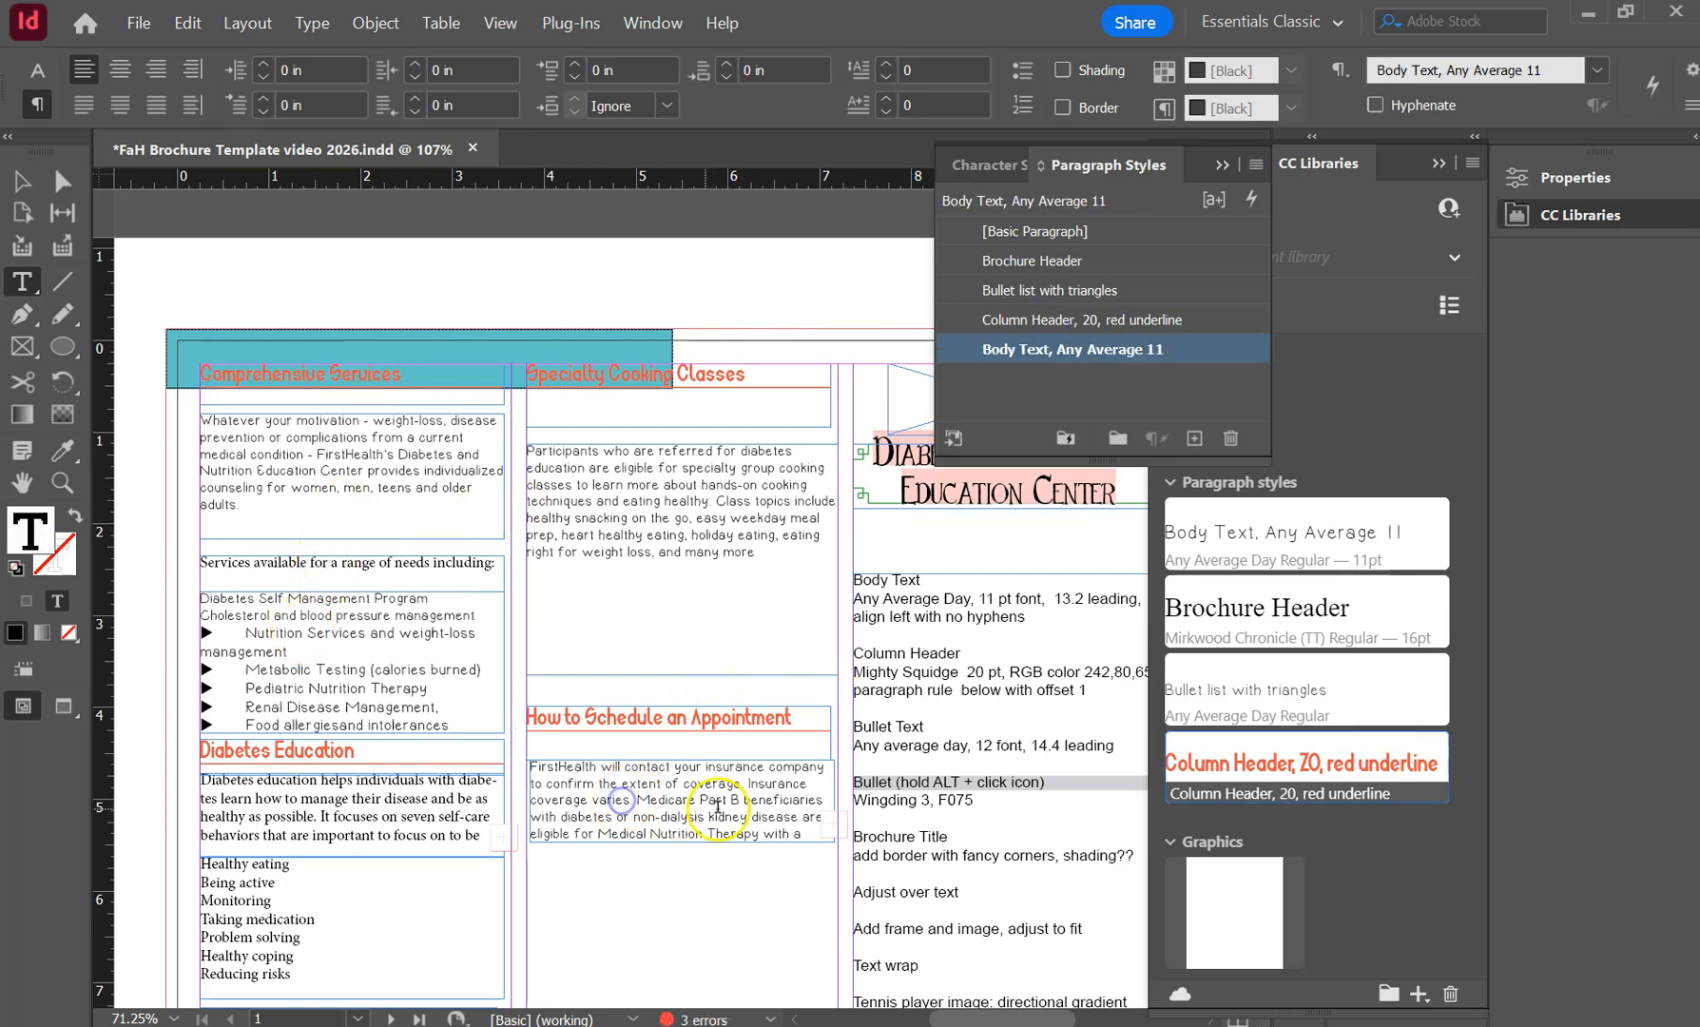
Apply "Column Header, 20, red underline" to page 2's headings: How a FirstHealth Diabetes Educator Can Help You, Metabolic Testing, and Nutrition Services.
scroll(406, 841, "down", 5)
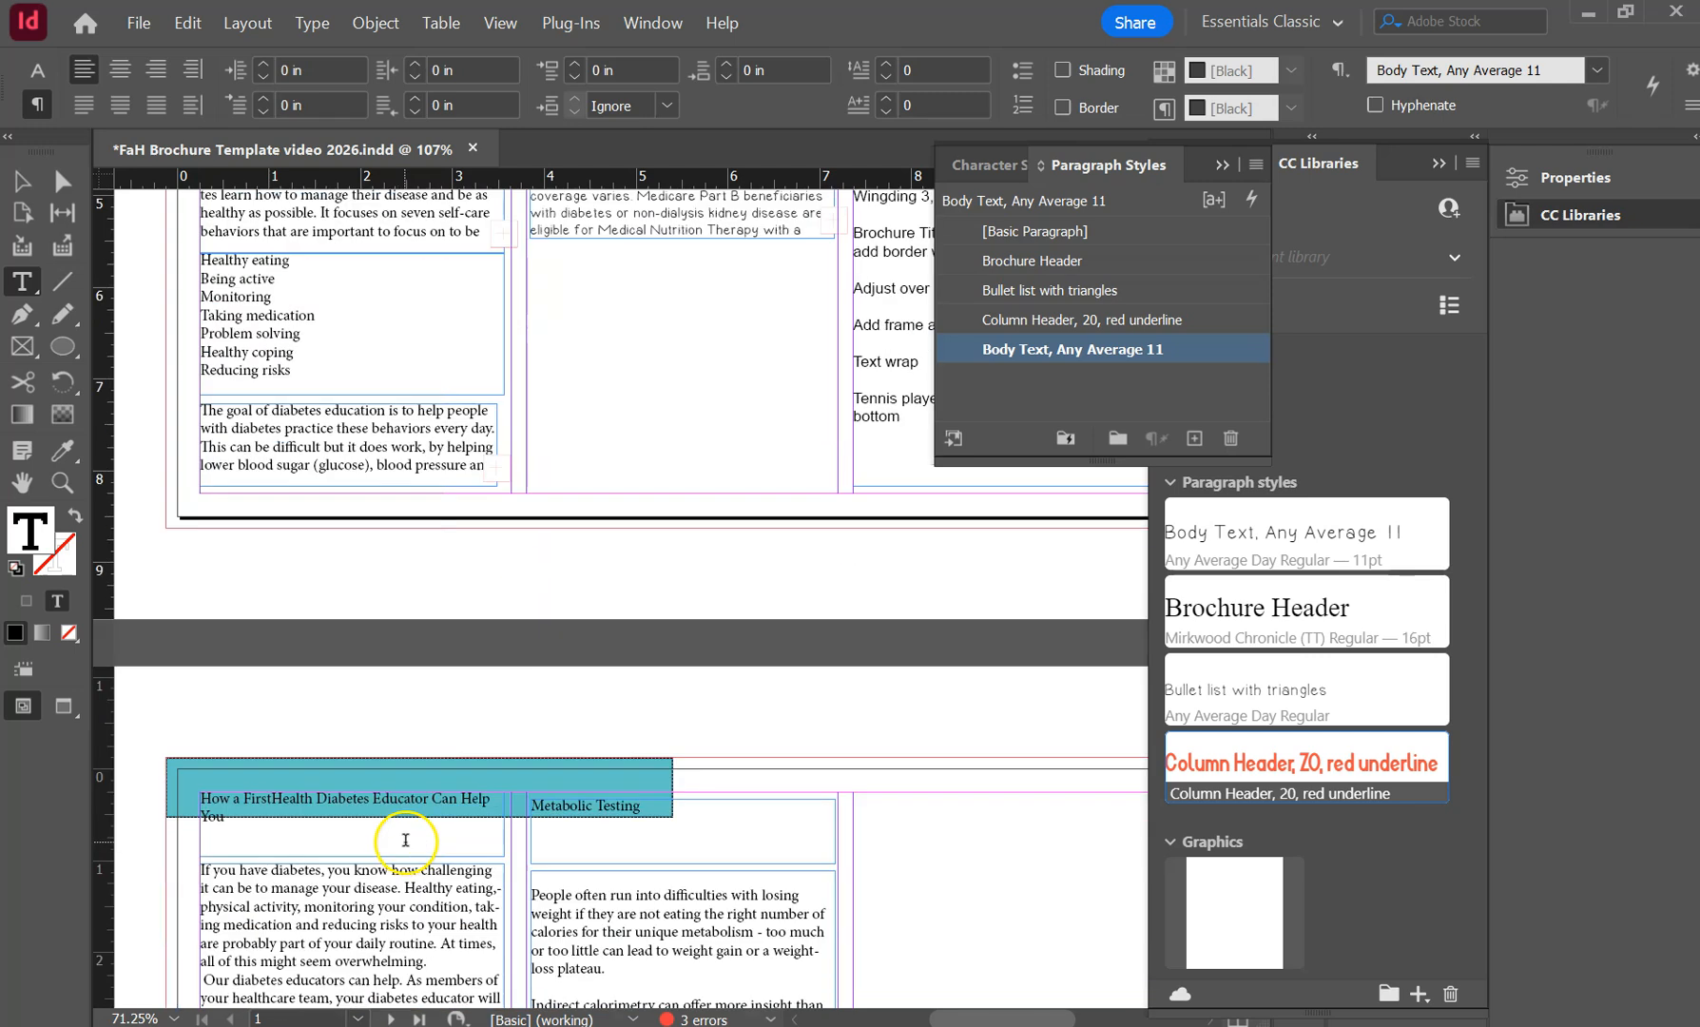
scroll(406, 842, "down", 3)
triple_click(205, 465)
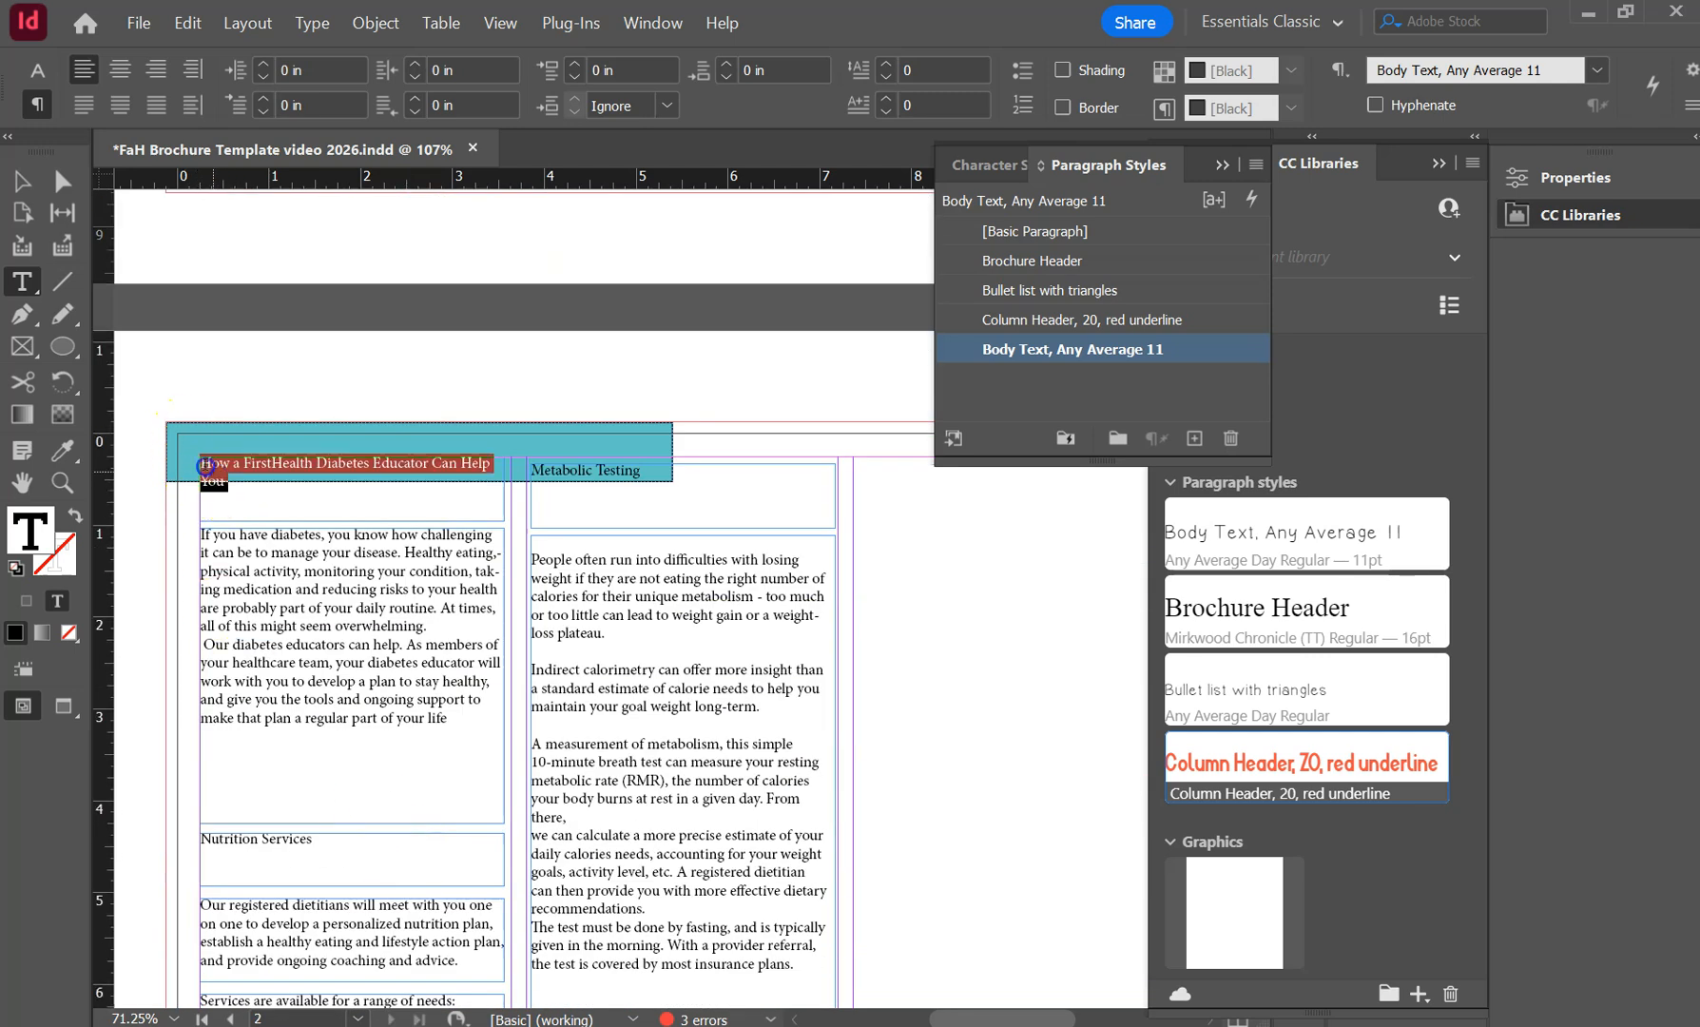
left_click(1273, 756)
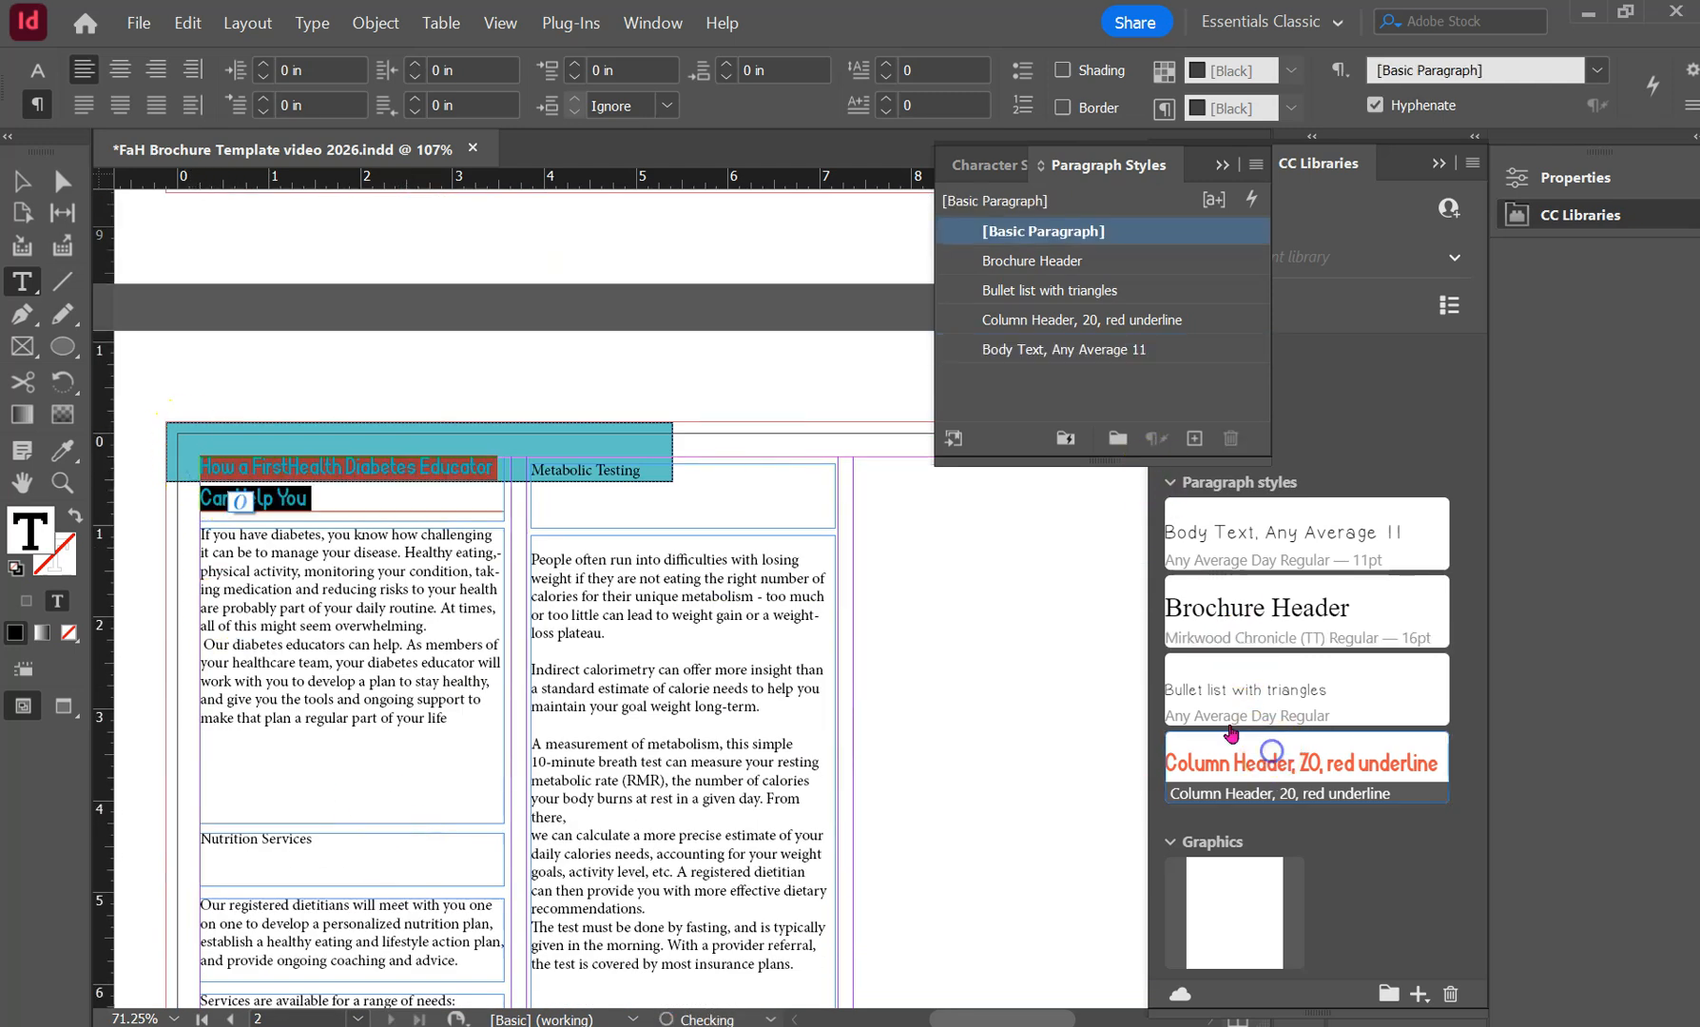
left_click_drag(645, 470, 559, 469)
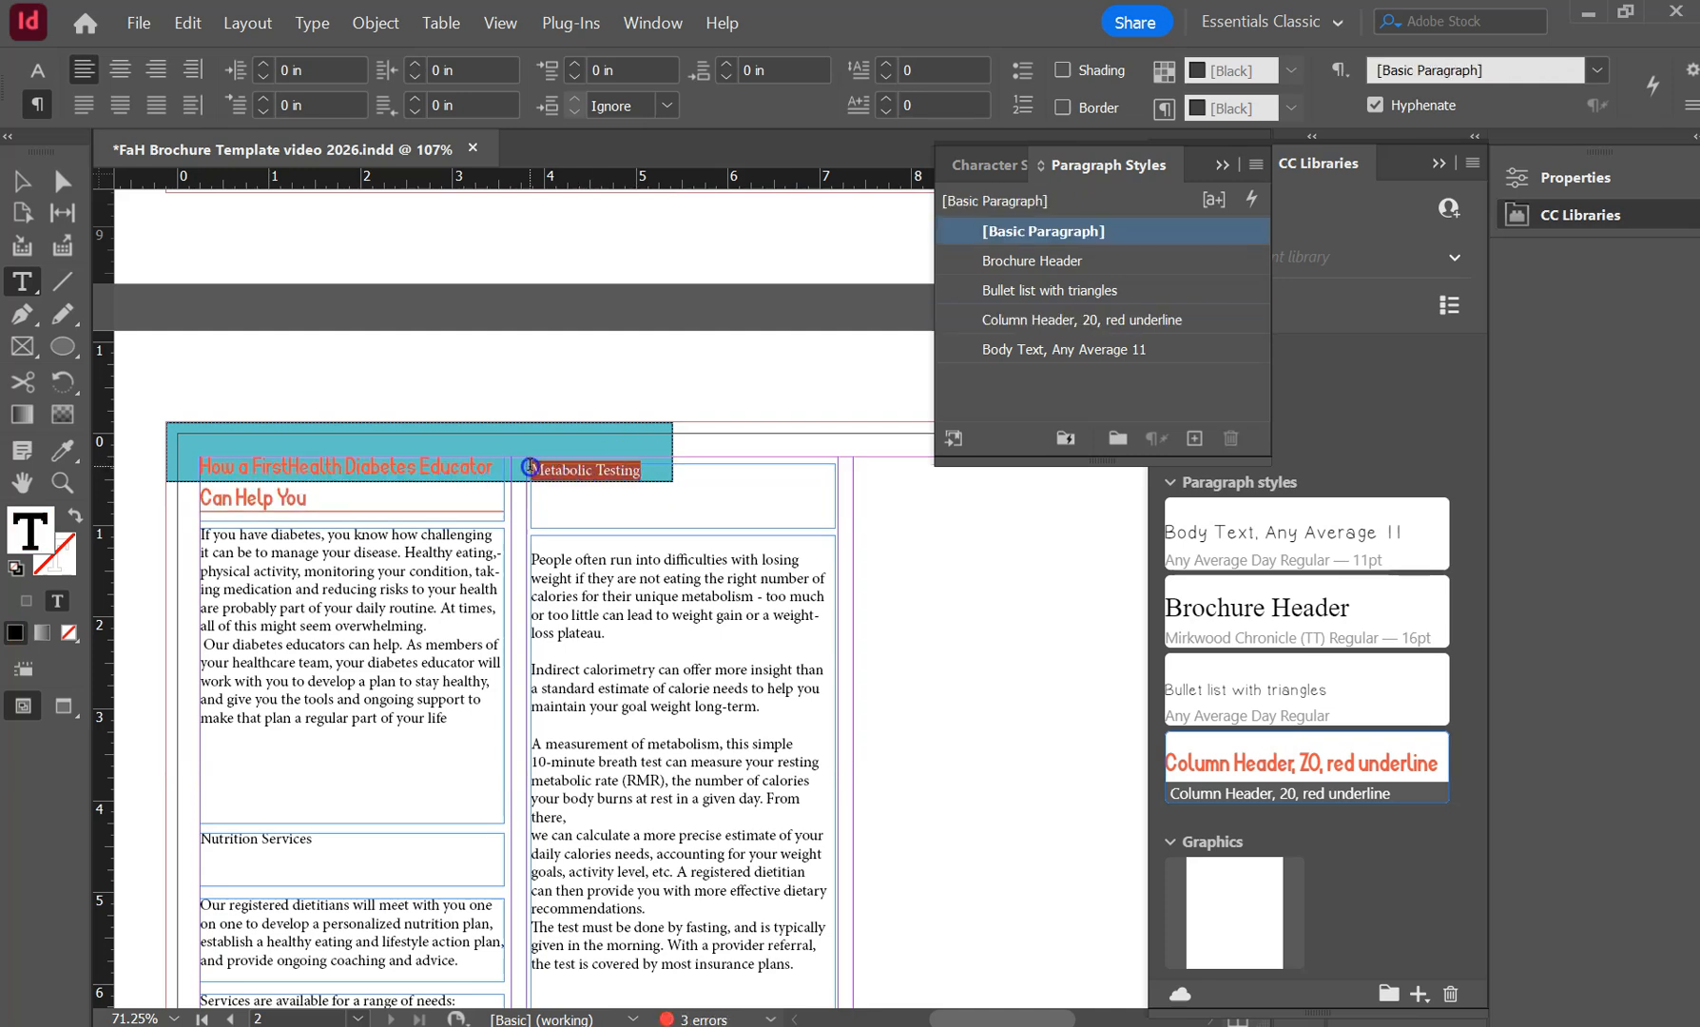
left_click(1222, 766)
left_click_drag(338, 839, 181, 839)
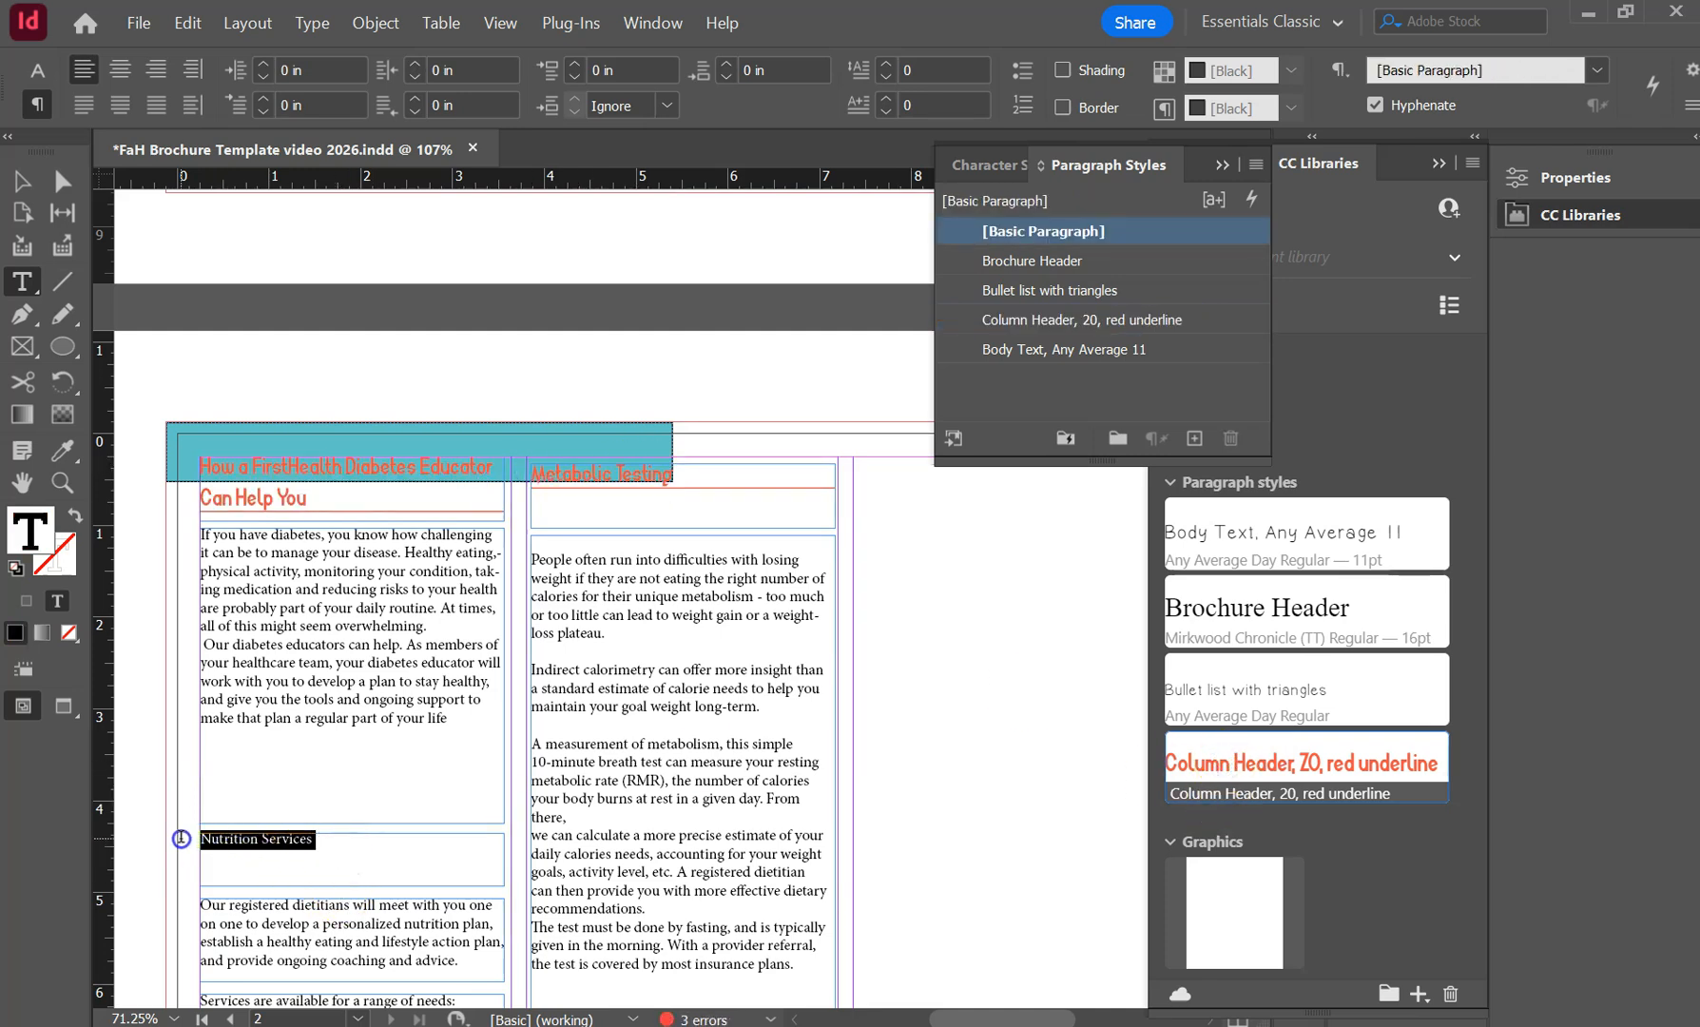
left_click(1279, 763)
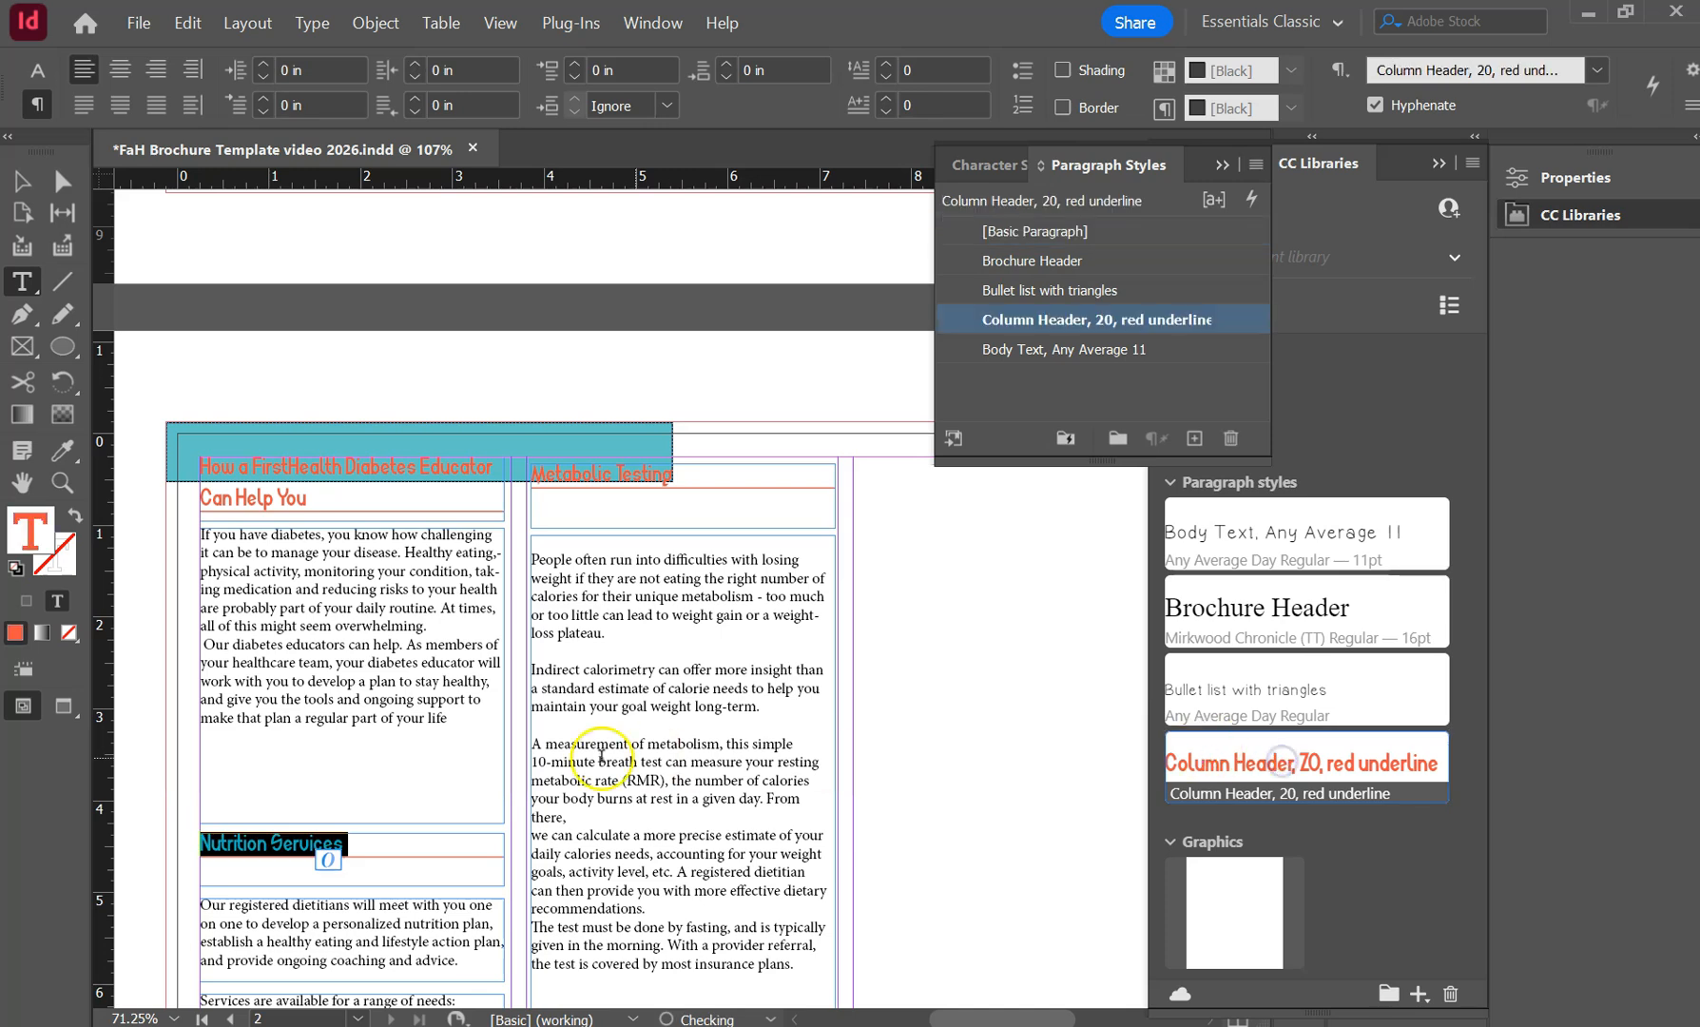
Apply the library style "Body Text, Any Average 11" to the paragraph about registered dietitians under Nutrition Services.
scroll(462, 720, "down", 4)
left_click_drag(460, 606, 201, 542)
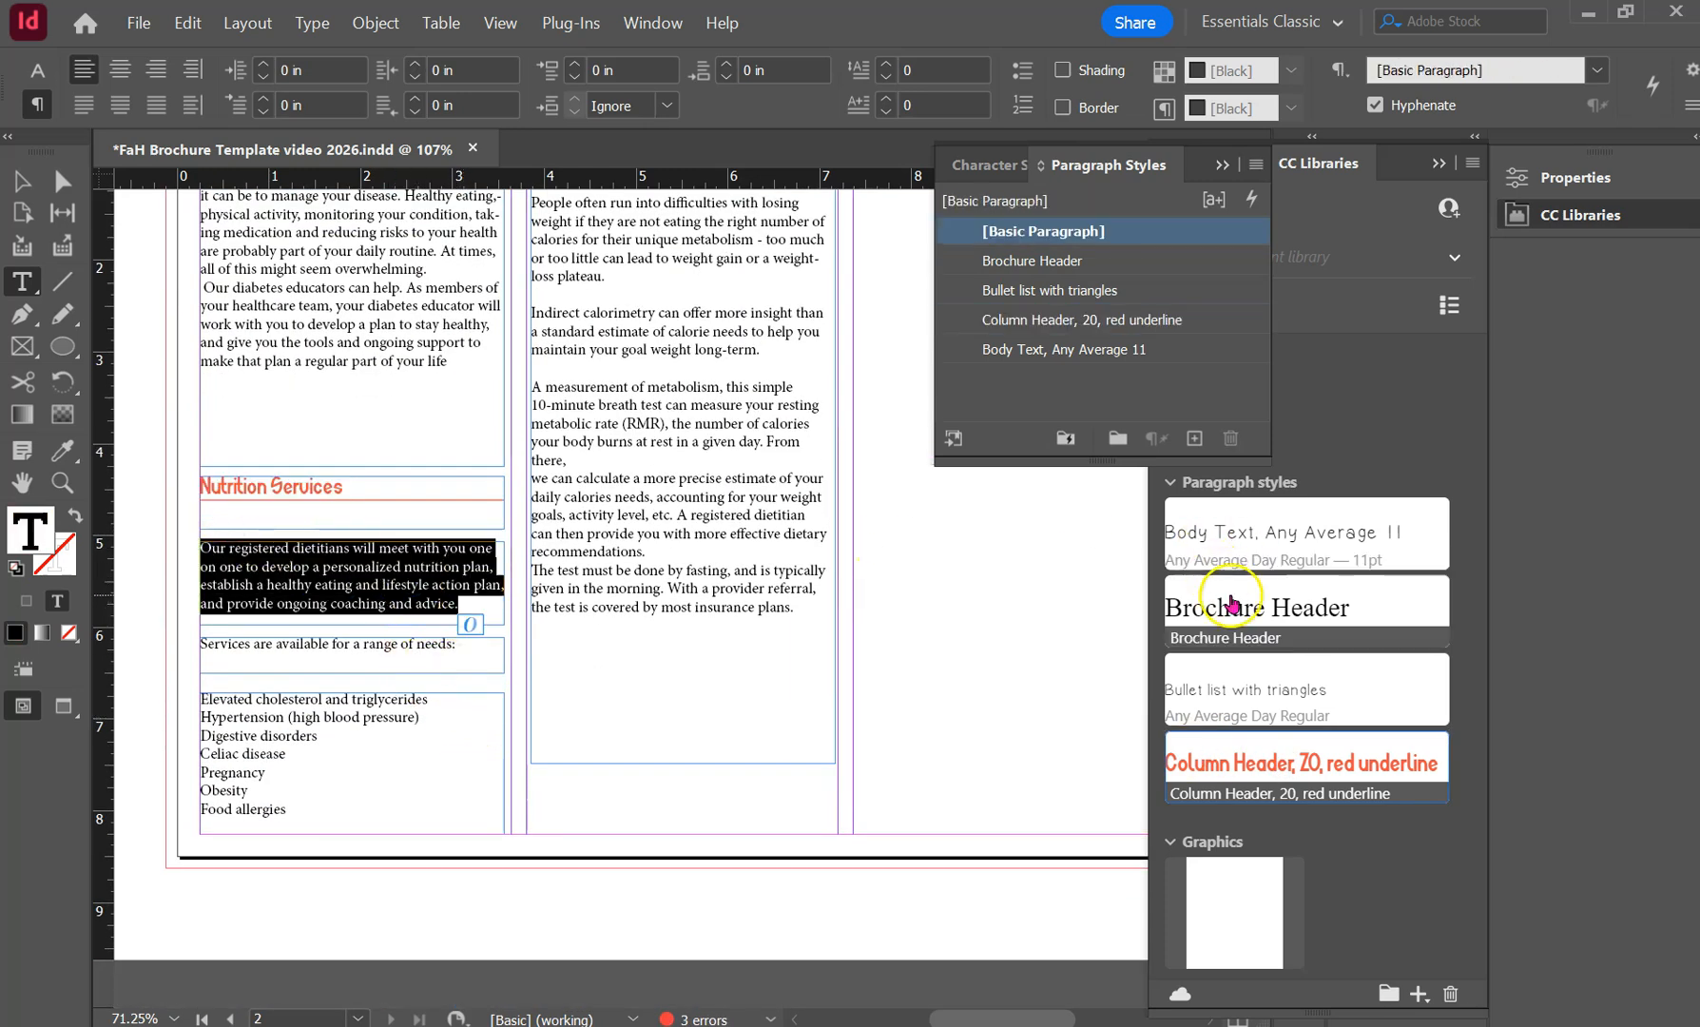
left_click(1279, 534)
Select the body text under the Metabolic Testing heading on page 2.
left_click_drag(795, 608, 625, 440)
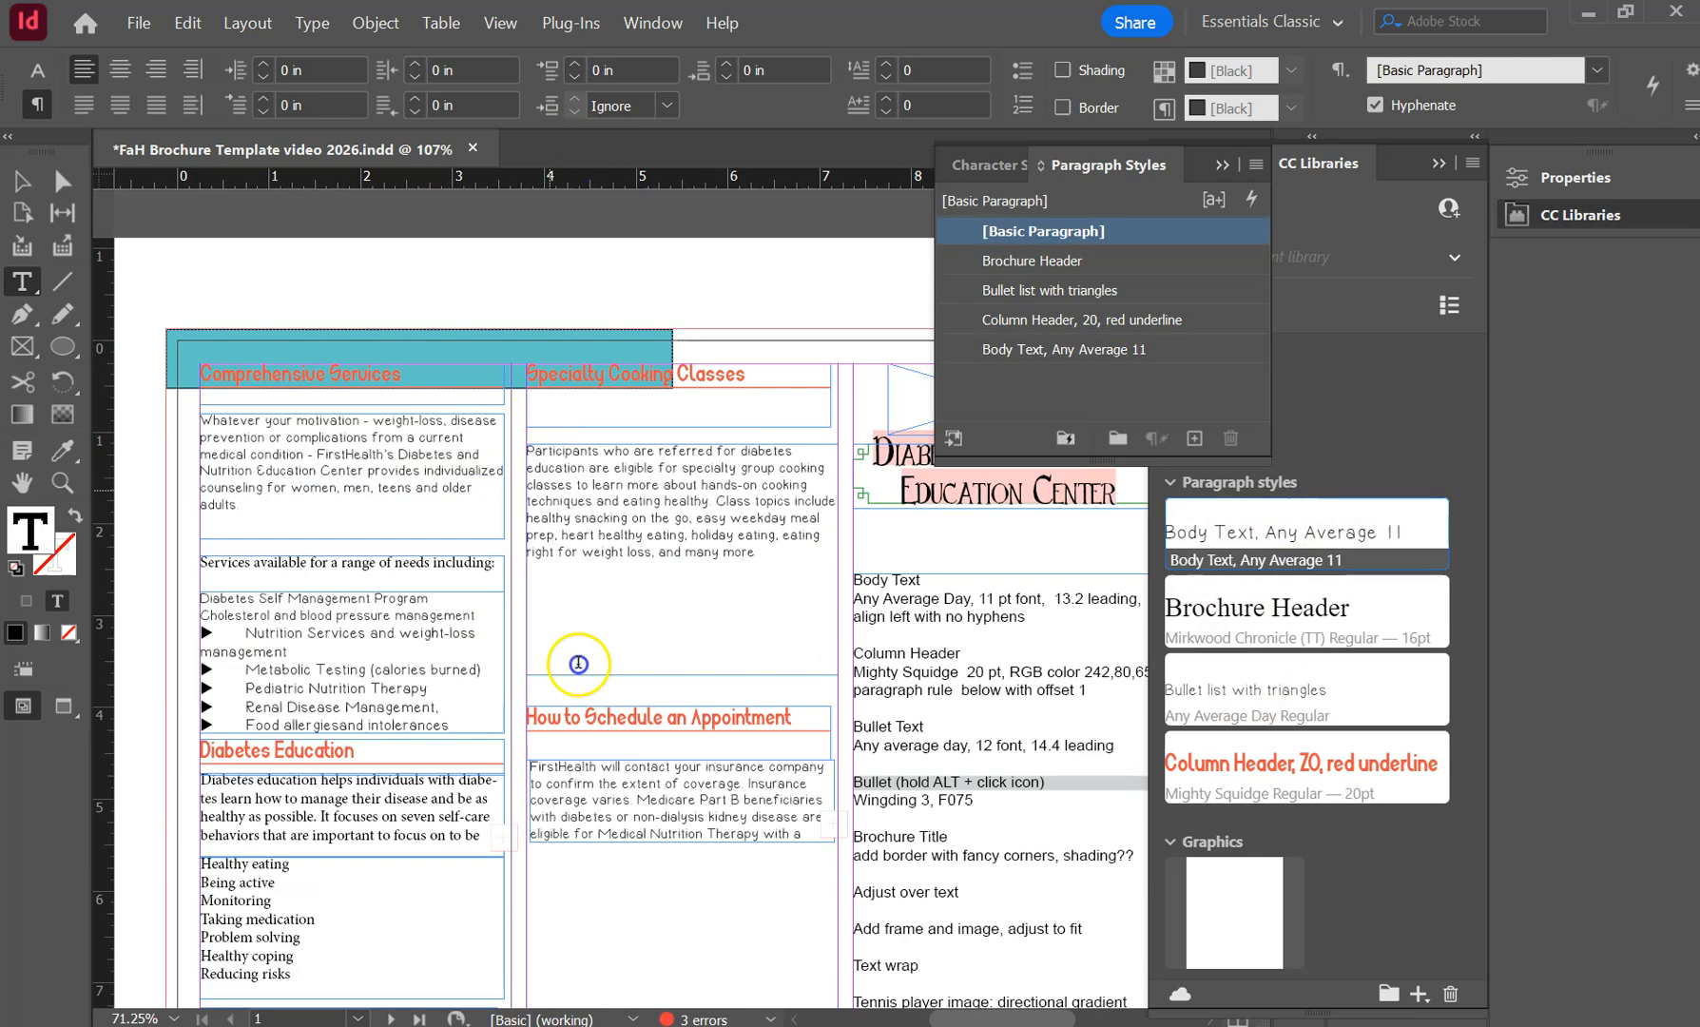
scroll(601, 728, "down", 12)
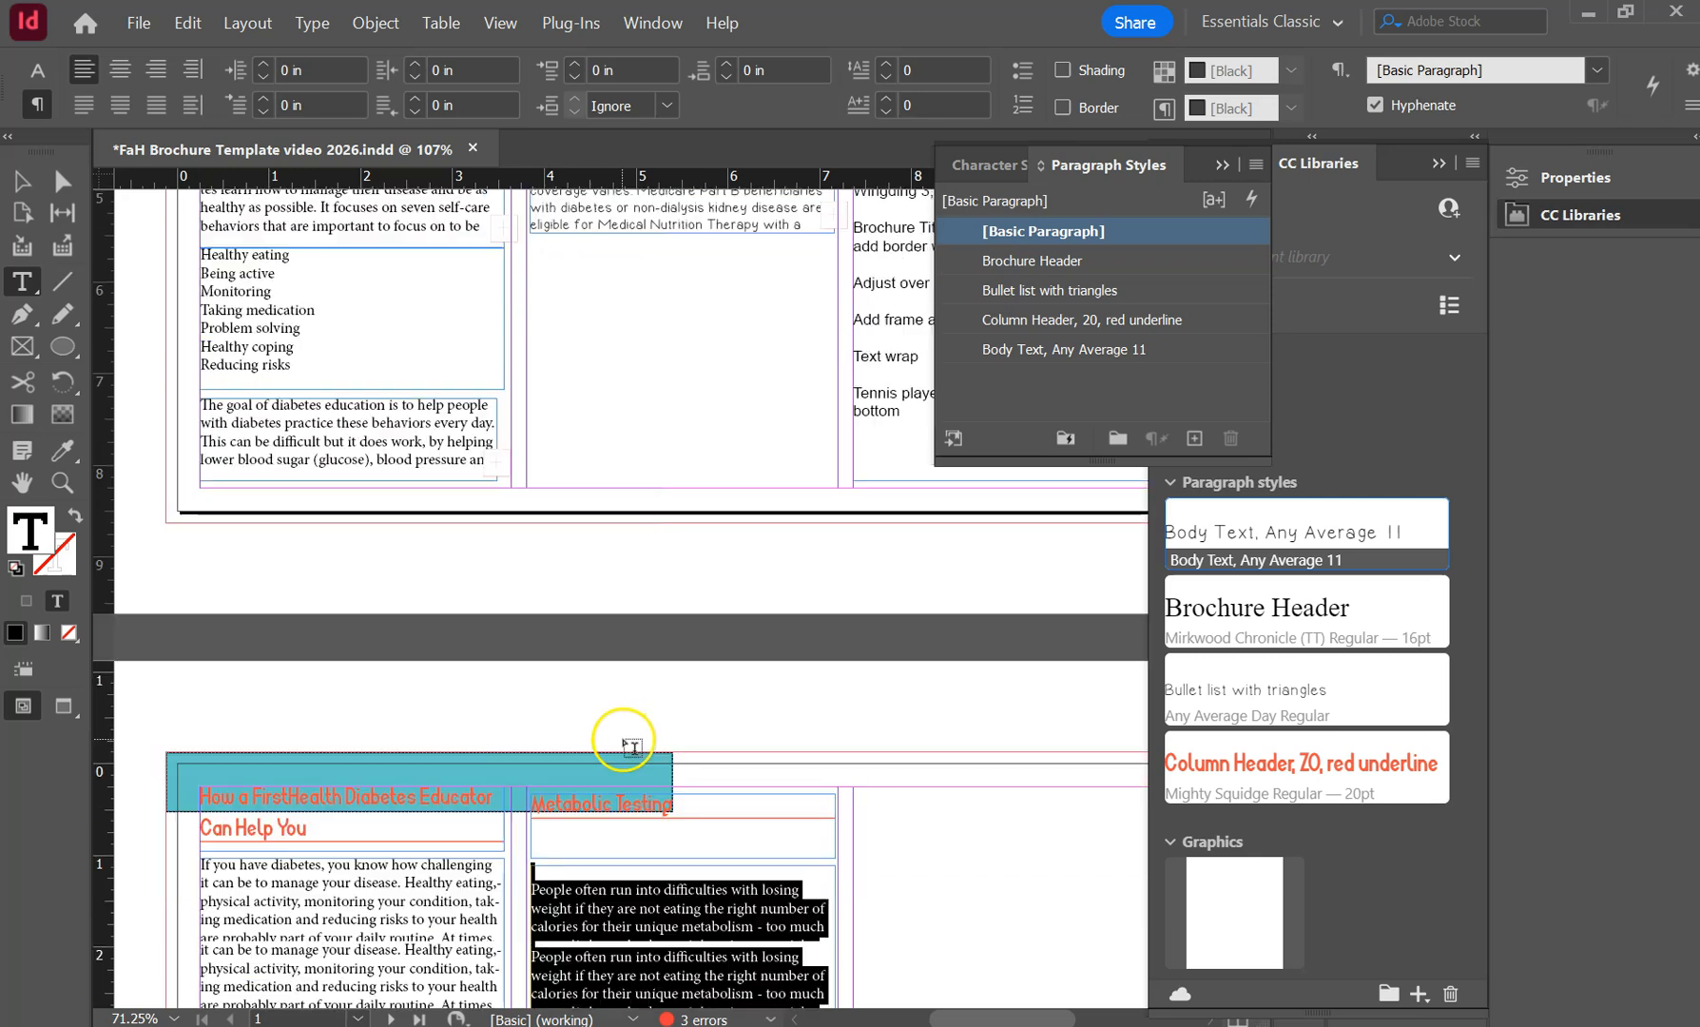